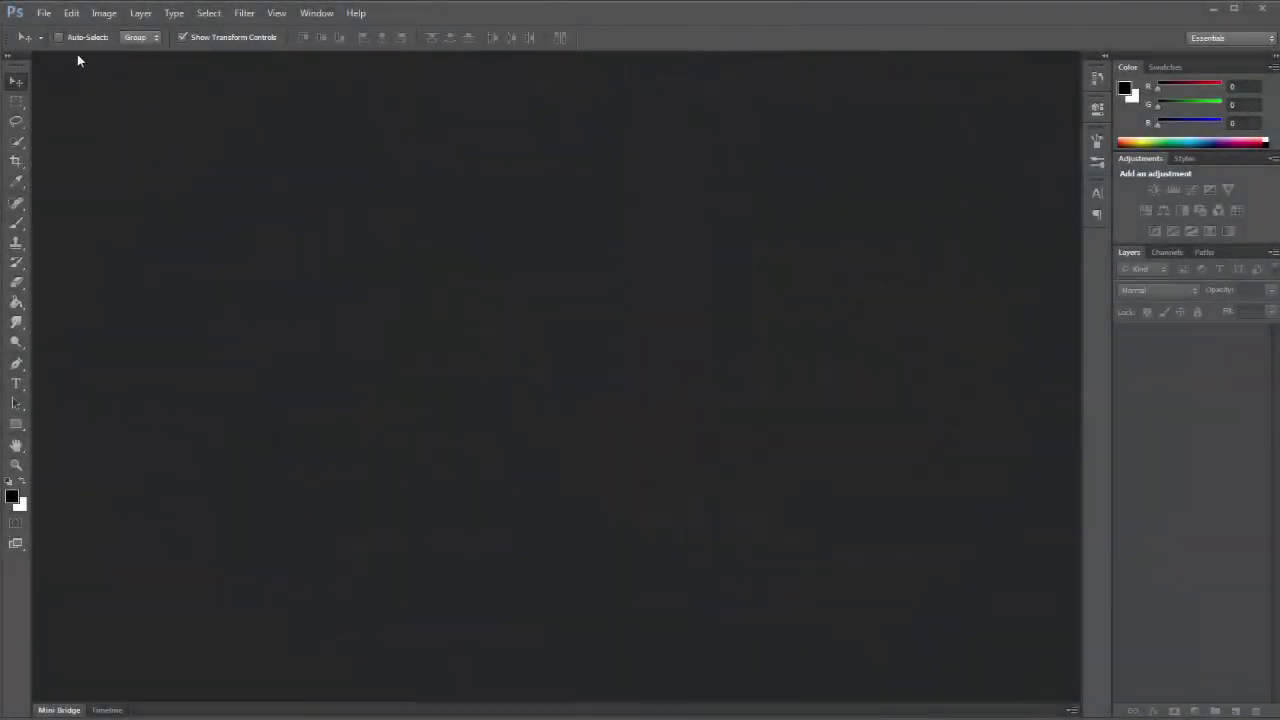
Create a new 500×200 px document and fill it with black
{"action": "left_click", "coordinate": [44, 13]}
{"action": "left_click", "coordinate": [55, 30]}
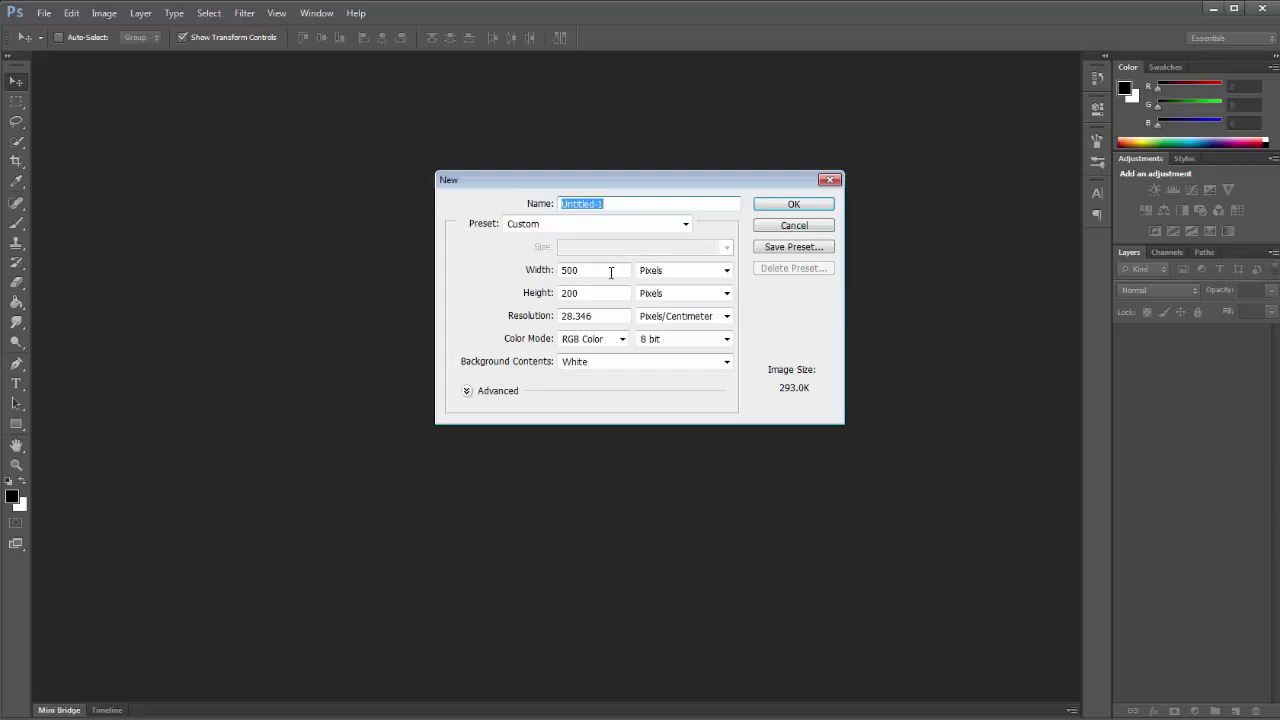
{"action": "left_click", "coordinate": [786, 204]}
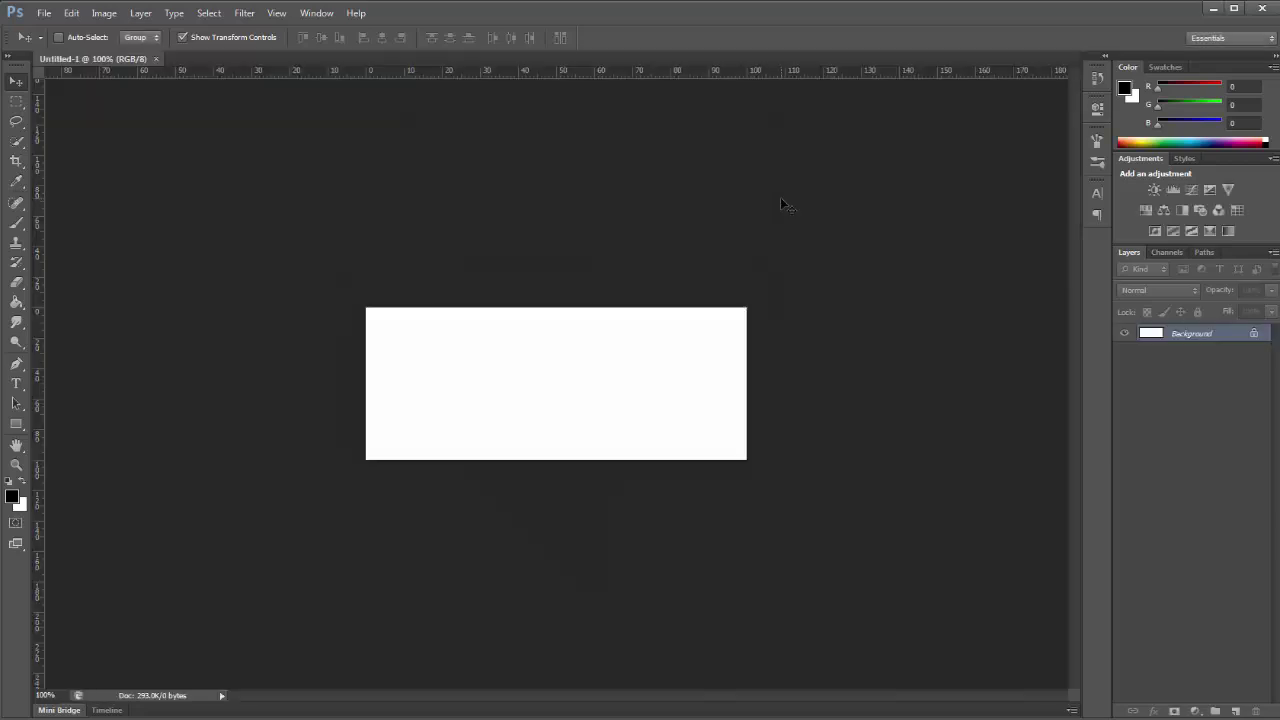
{"action": "key", "text": "alt+BackSpace"}
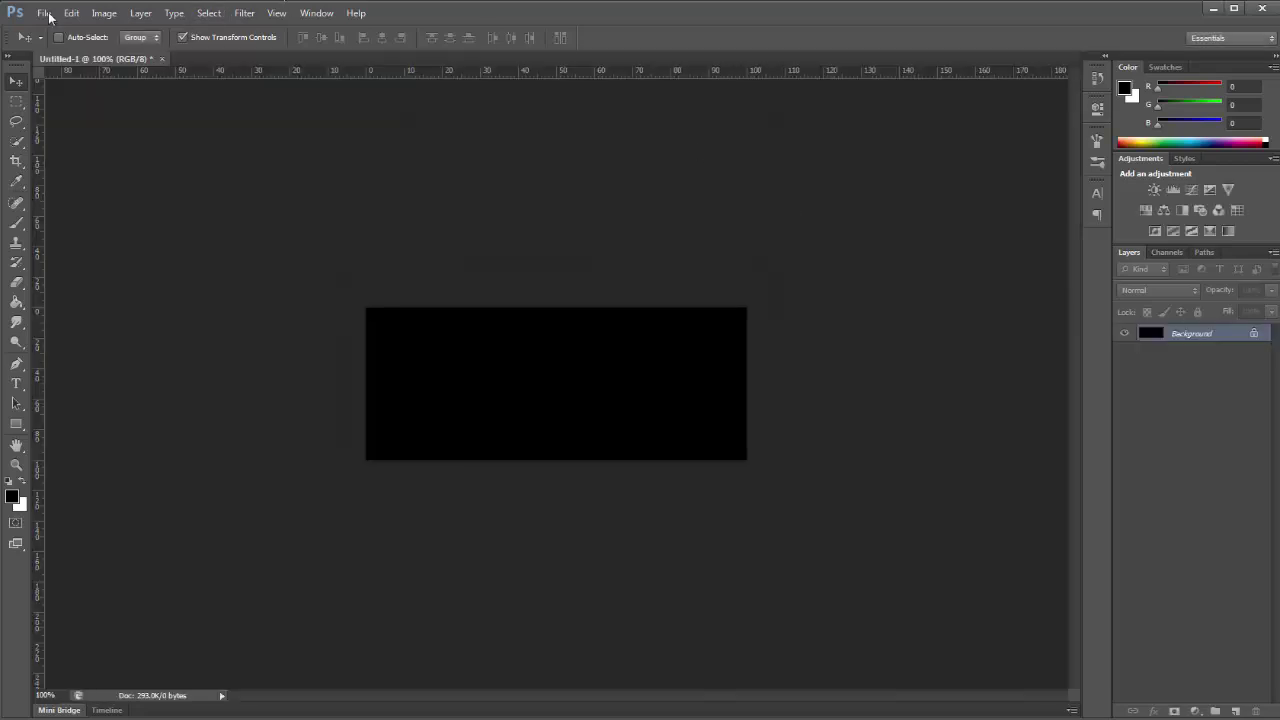
Open the Wolverine image and drag it into the banner document as Layer 1
{"action": "left_click", "coordinate": [49, 17]}
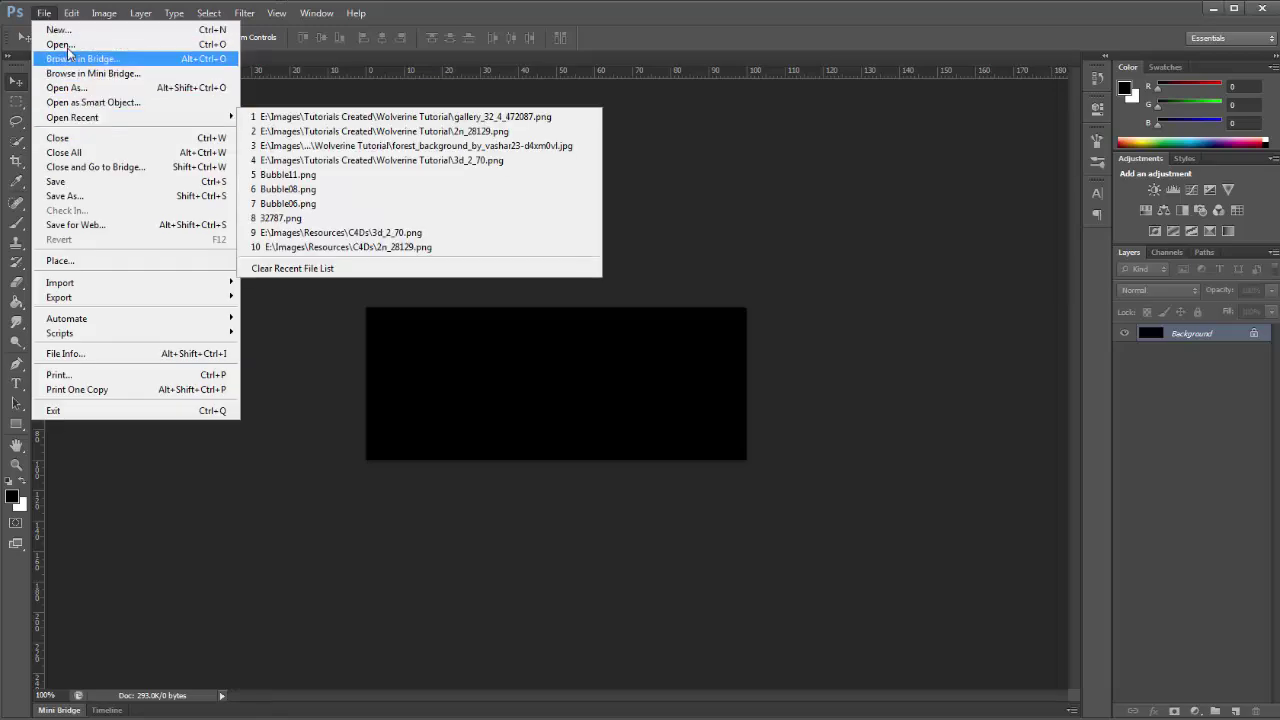
{"action": "left_click", "coordinate": [60, 45]}
{"action": "double_click", "coordinate": [956, 323]}
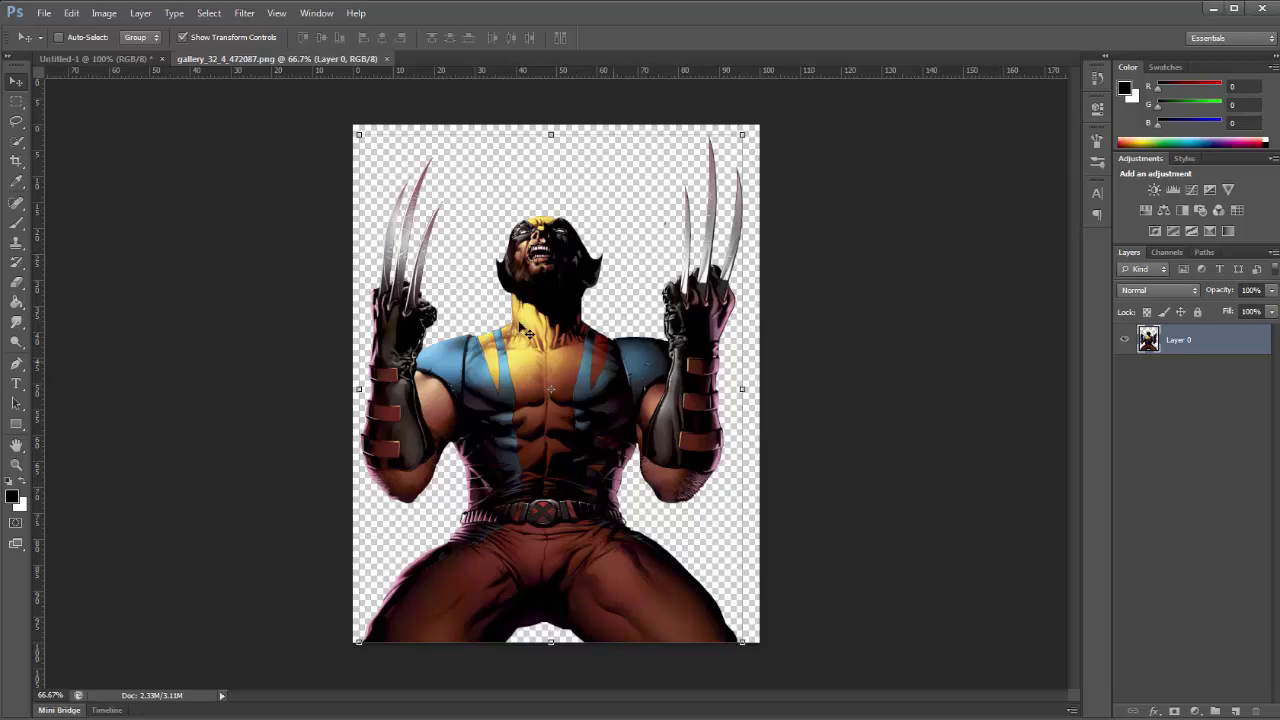
{"action": "left_click_drag", "start_coordinate": [240, 59], "coordinate": [690, 200]}
{"action": "left_click_drag", "start_coordinate": [870, 480], "coordinate": [576, 406]}
{"action": "left_click_drag", "start_coordinate": [836, 159], "coordinate": [236, 72]}
{"action": "left_click", "coordinate": [172, 59]}
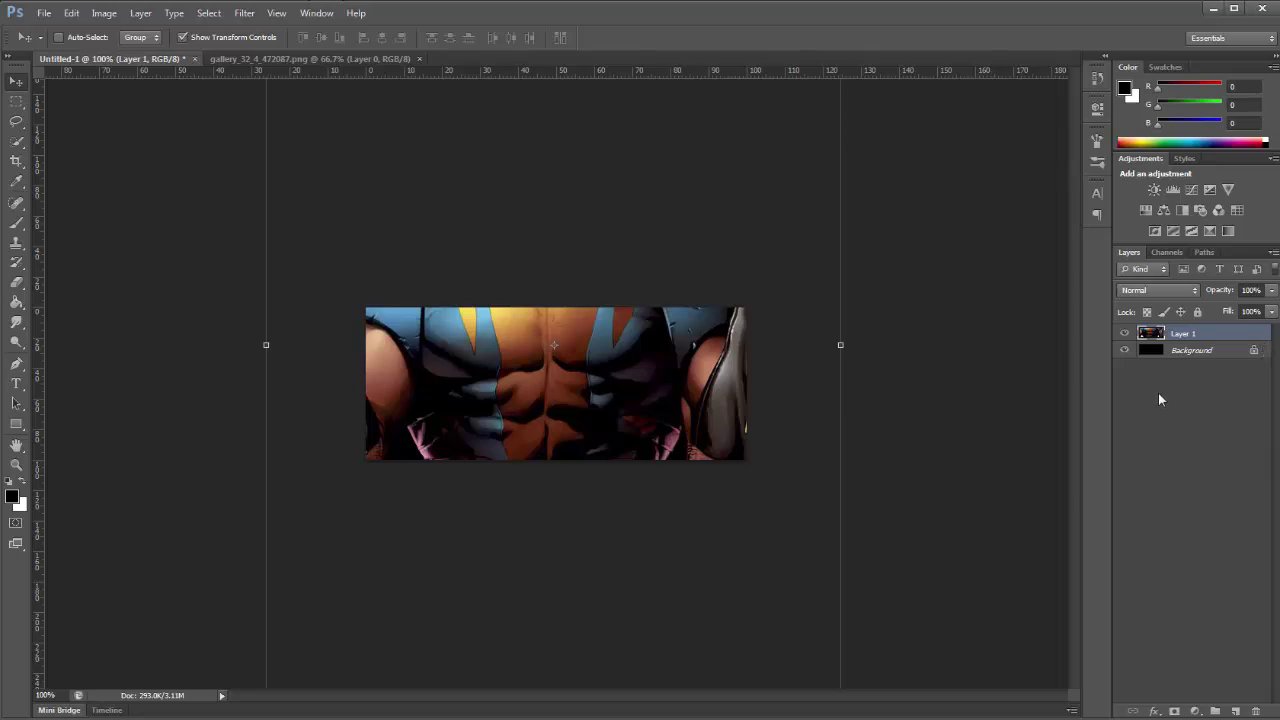
Duplicate Wolverine, hide Layer 1, and scale the copy to about 35%, centred on the banner
{"action": "key", "text": "ctrl+j"}
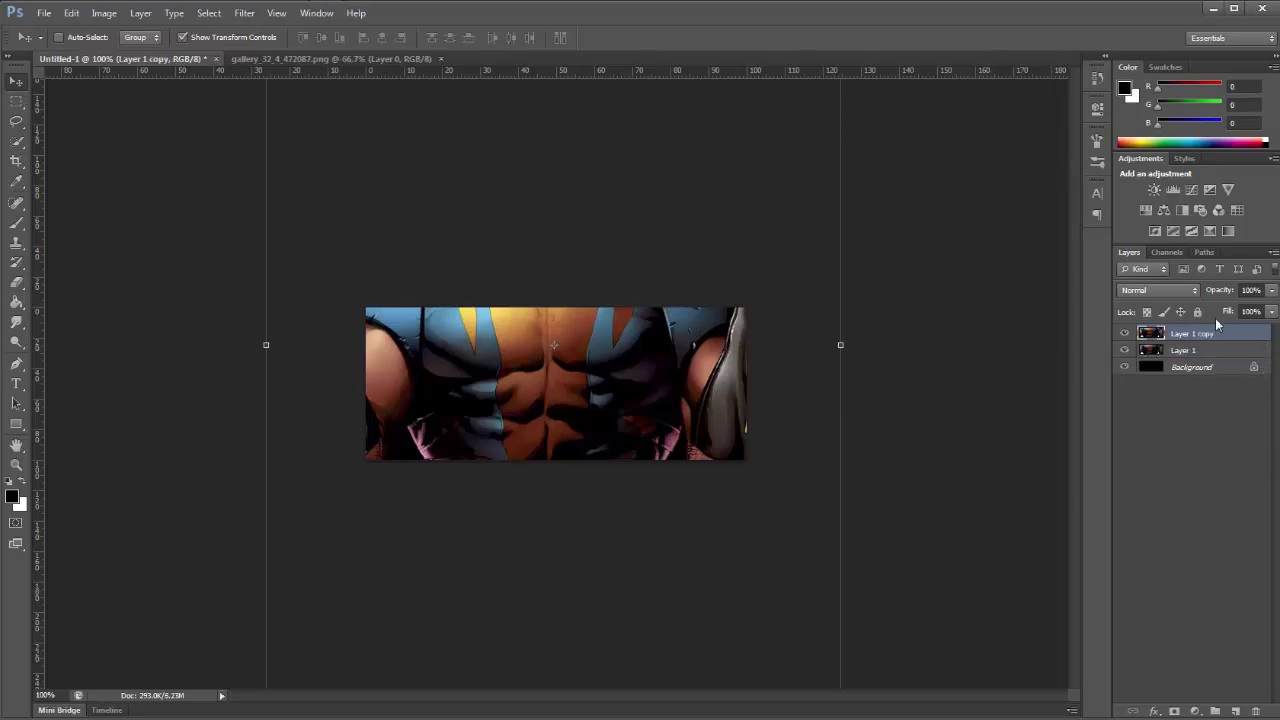
{"action": "left_click", "coordinate": [1124, 350]}
{"action": "left_click_drag", "start_coordinate": [345, 194], "coordinate": [330, 235]}
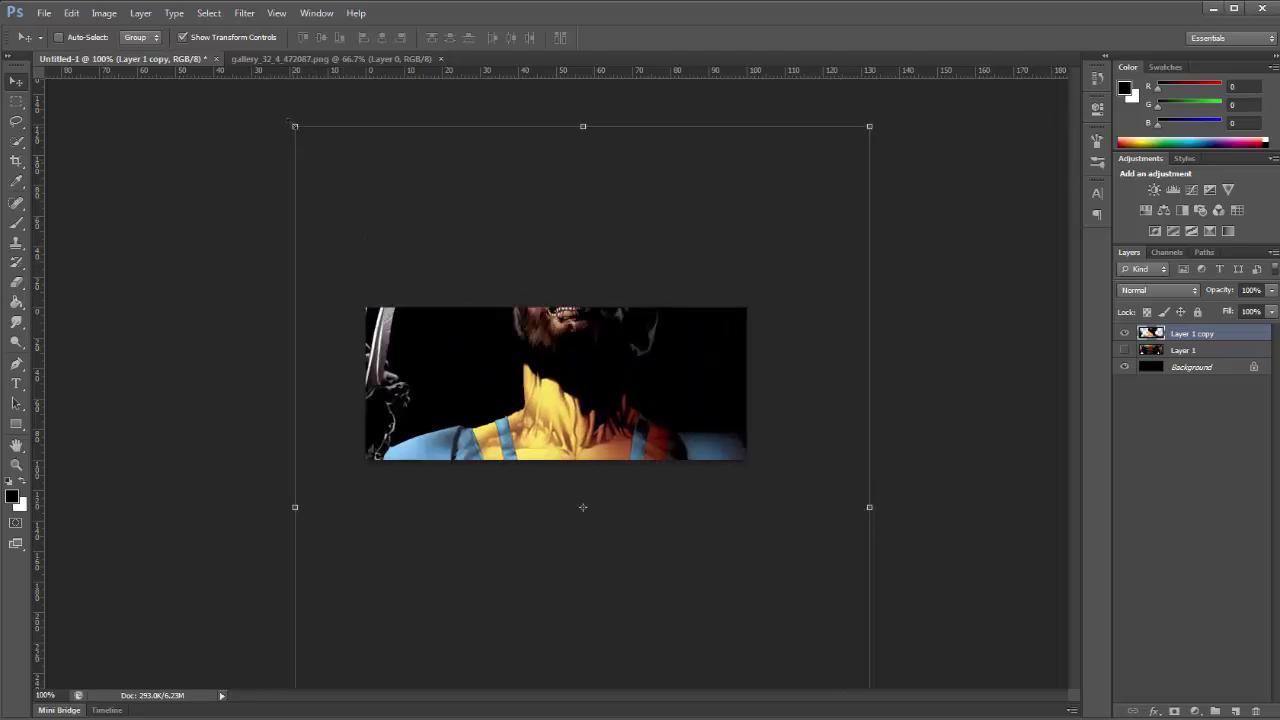
{"action": "left_click_drag", "start_coordinate": [295, 126], "coordinate": [625, 564]}
{"action": "left_click_drag", "start_coordinate": [726, 664], "coordinate": [537, 398]}
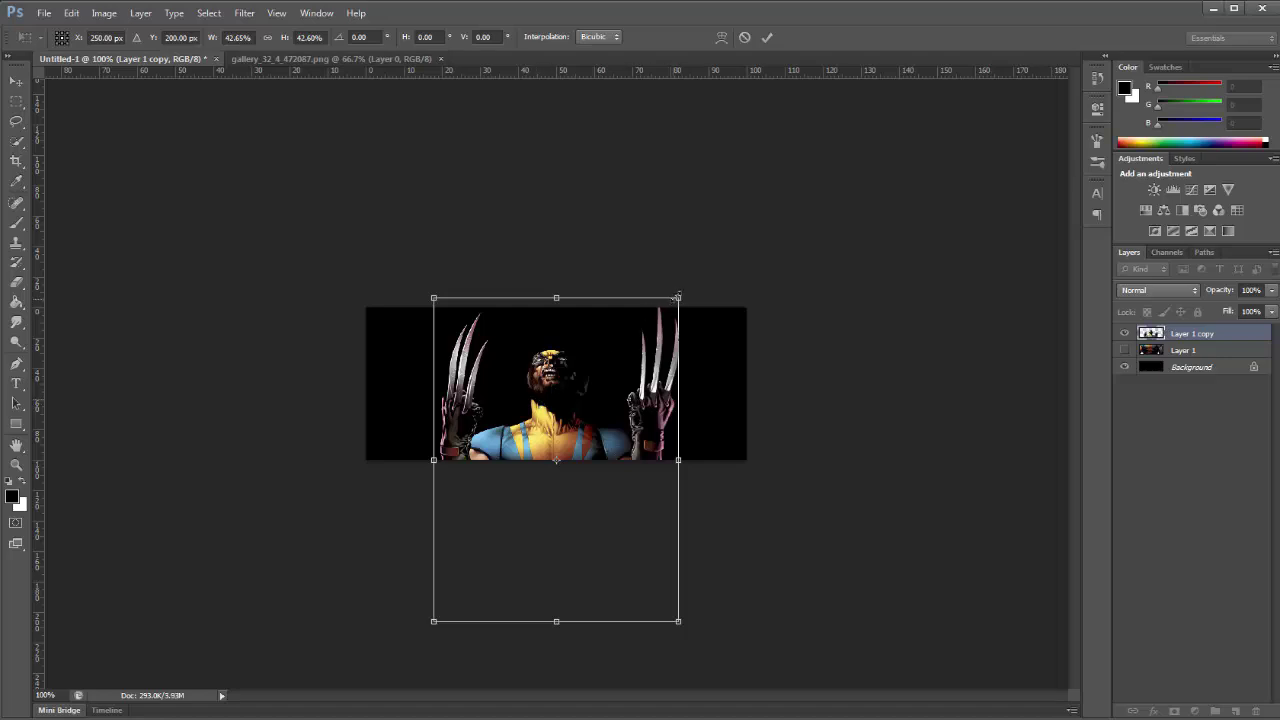
{"action": "left_click_drag", "start_coordinate": [678, 297], "coordinate": [634, 357]}
{"action": "left_click_drag", "start_coordinate": [640, 440], "coordinate": [637, 388]}
{"action": "left_click", "coordinate": [16, 80]}
{"action": "left_click", "coordinate": [562, 297]}
{"action": "left_click", "coordinate": [273, 39]}
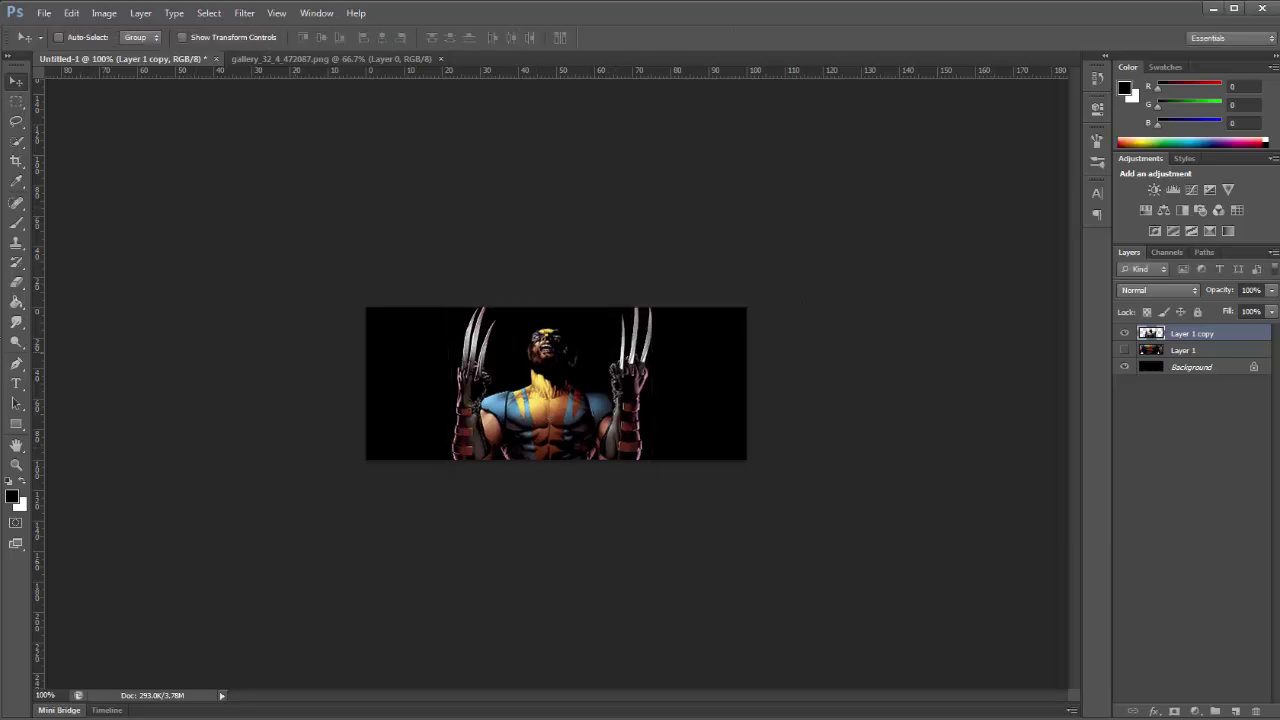
{"action": "left_click", "coordinate": [16, 282]}
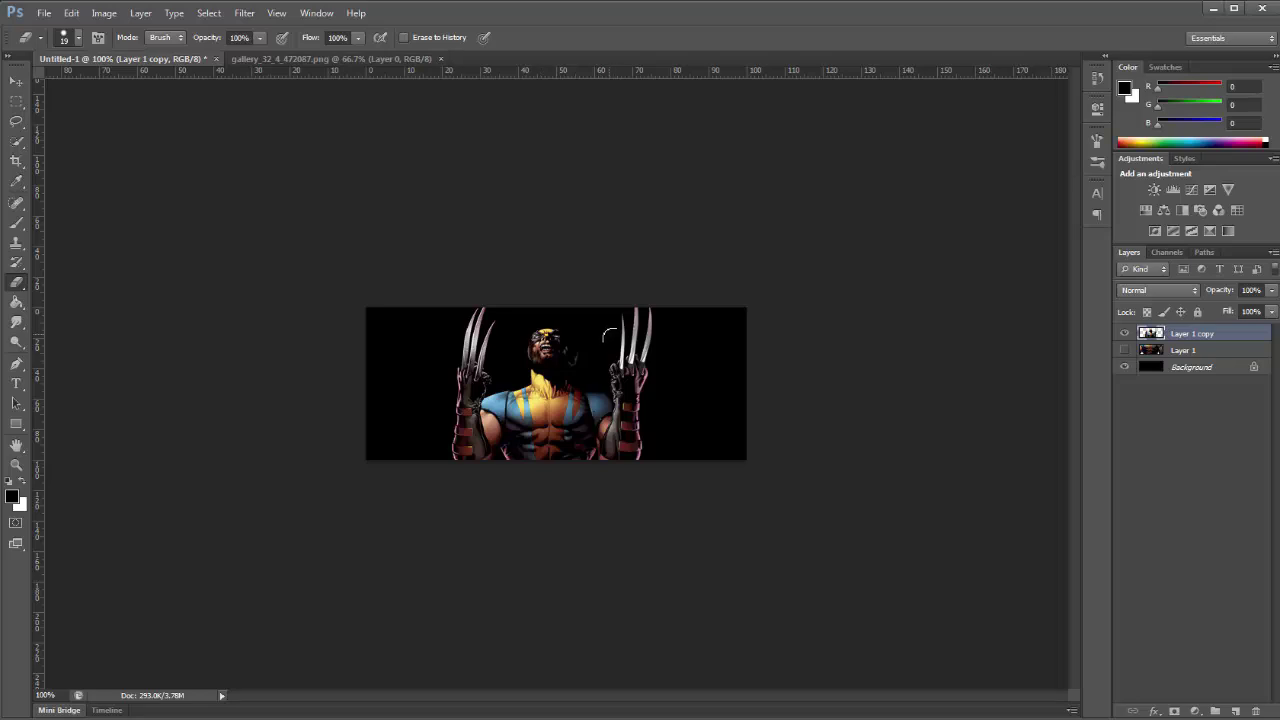
Open forest_background, bring it in as Layer 2, and place it beneath the Wolverine copy
{"action": "left_click", "coordinate": [16, 80]}
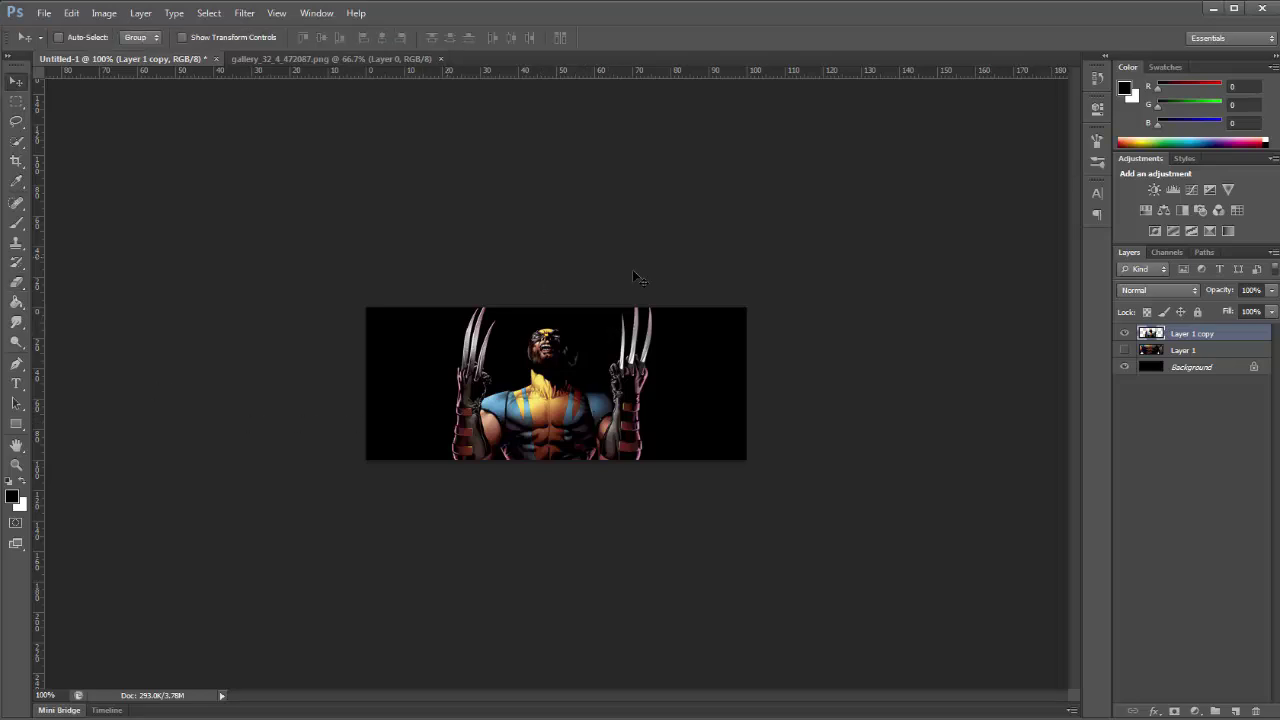
{"action": "left_click", "coordinate": [44, 13]}
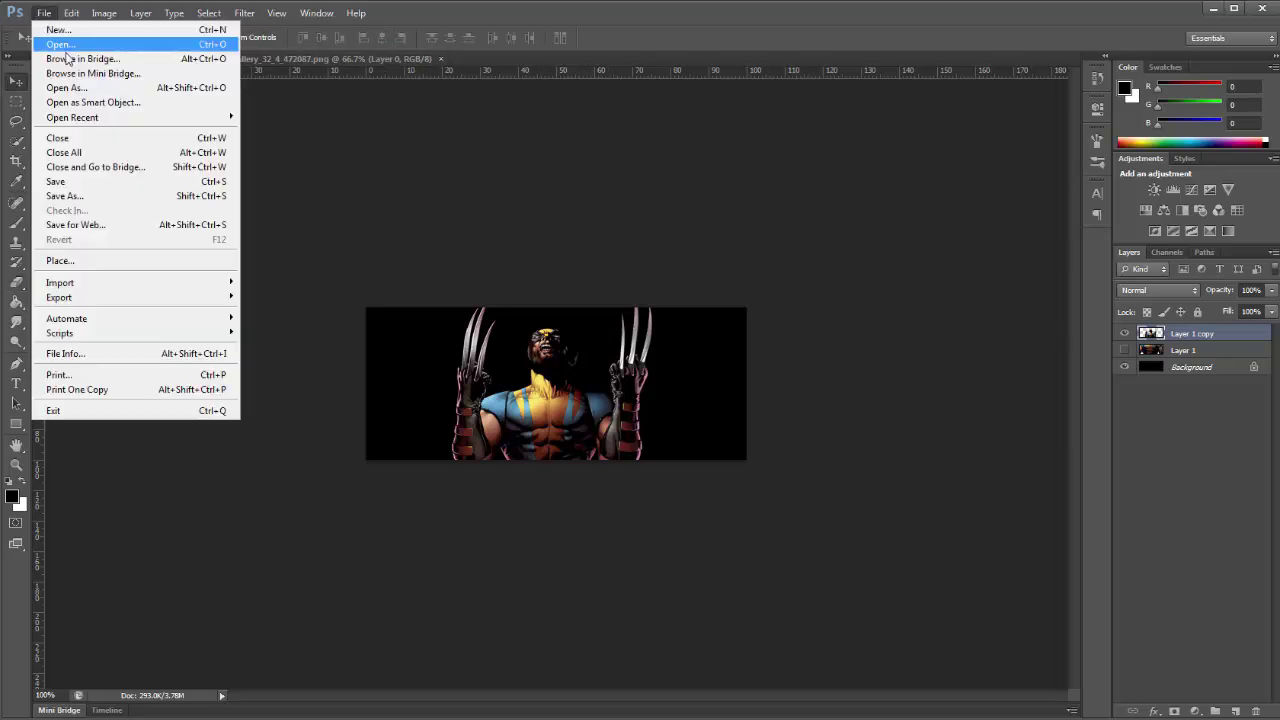
{"action": "left_click", "coordinate": [60, 46]}
{"action": "double_click", "coordinate": [877, 336]}
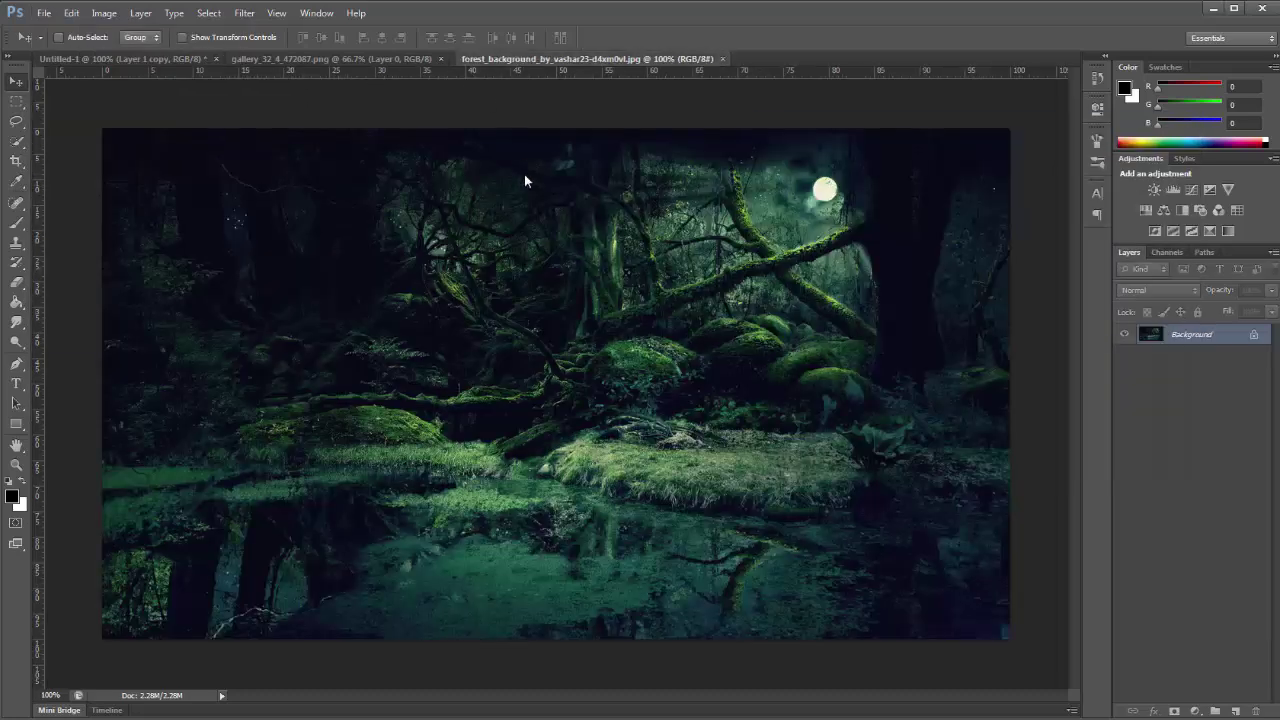
{"action": "left_click_drag", "start_coordinate": [587, 58], "coordinate": [932, 176]}
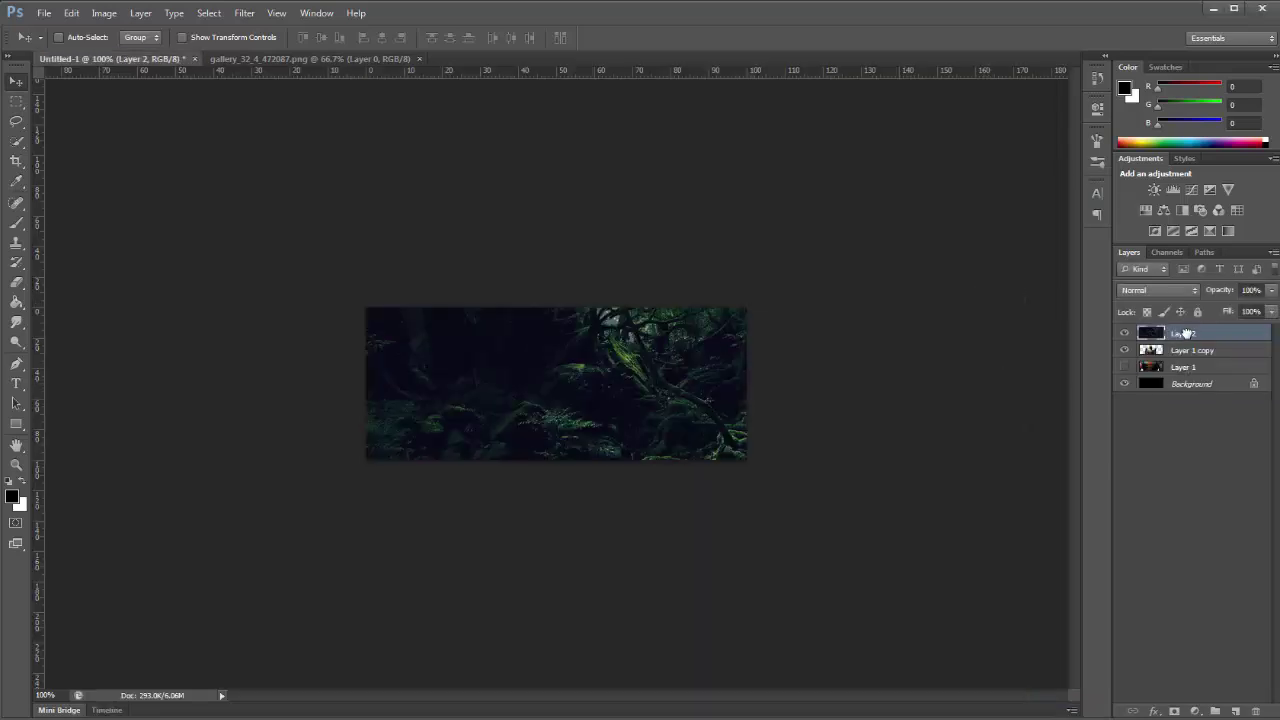
{"action": "left_click_drag", "start_coordinate": [1185, 333], "coordinate": [1190, 350]}
{"action": "left_click_drag", "start_coordinate": [580, 440], "coordinate": [545, 383]}
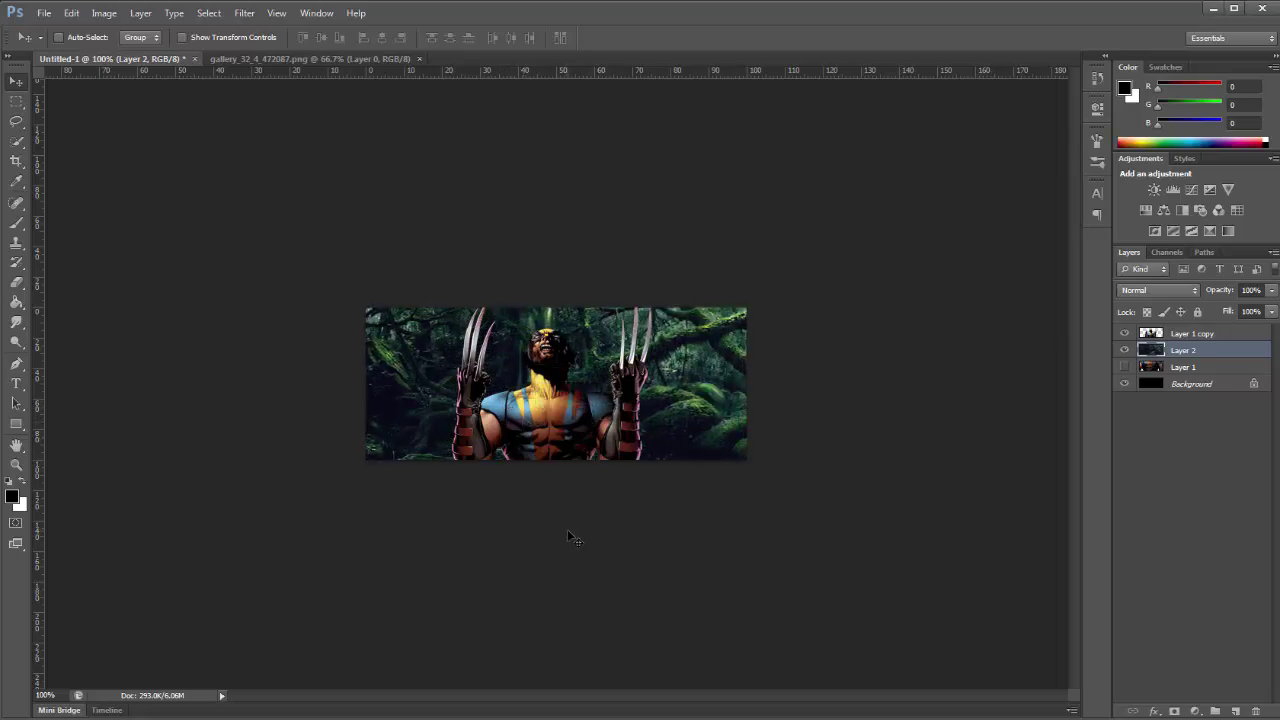
Scale the forest layer to about 89% so it fills the banner, and apply it
{"action": "left_click", "coordinate": [182, 37]}
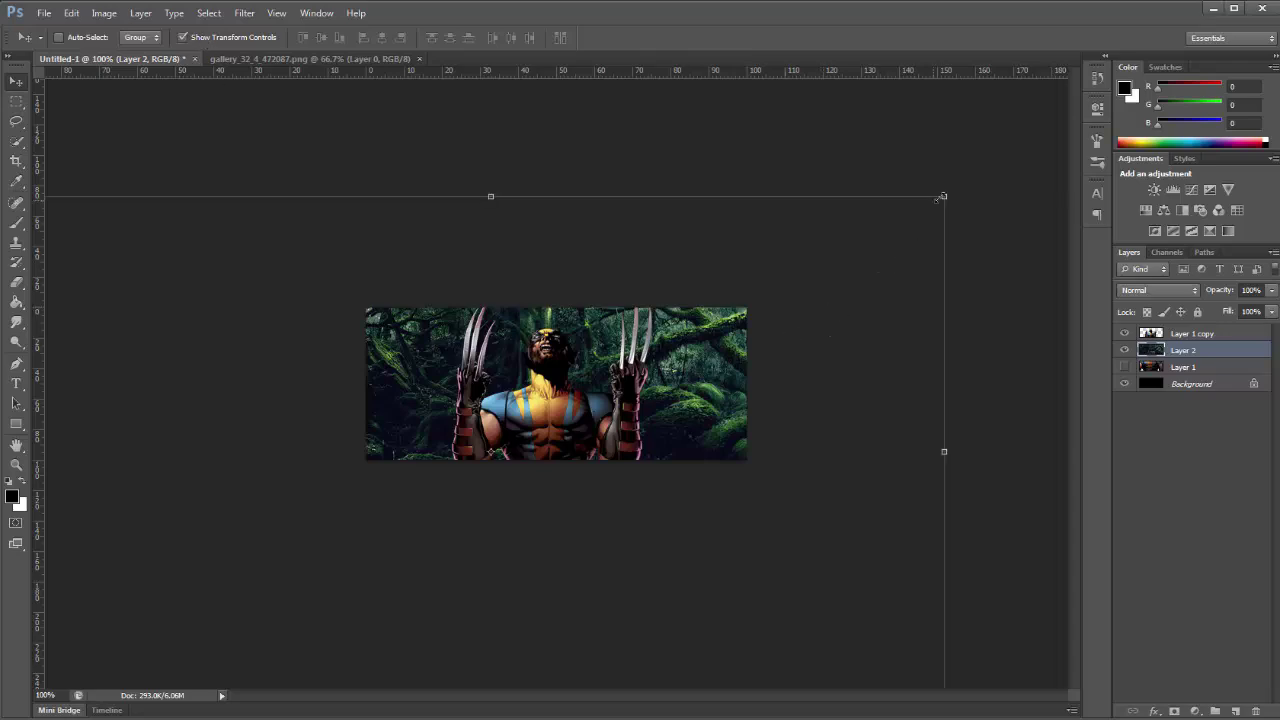
{"action": "left_click_drag", "start_coordinate": [878, 264], "coordinate": [800, 355]}
{"action": "left_click", "coordinate": [16, 81]}
{"action": "left_click", "coordinate": [560, 299]}
{"action": "left_click", "coordinate": [183, 37]}
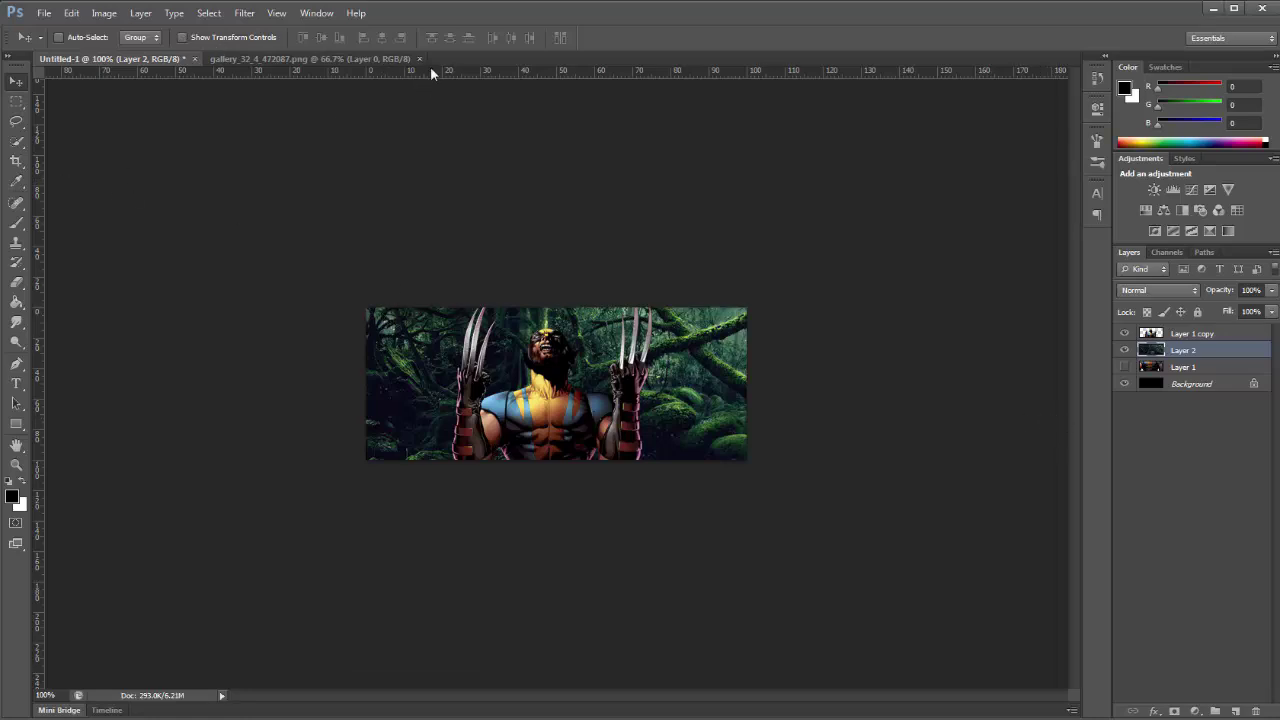
Look through the ruler units and View menu choices without changing anything
{"action": "right_click", "coordinate": [595, 70]}
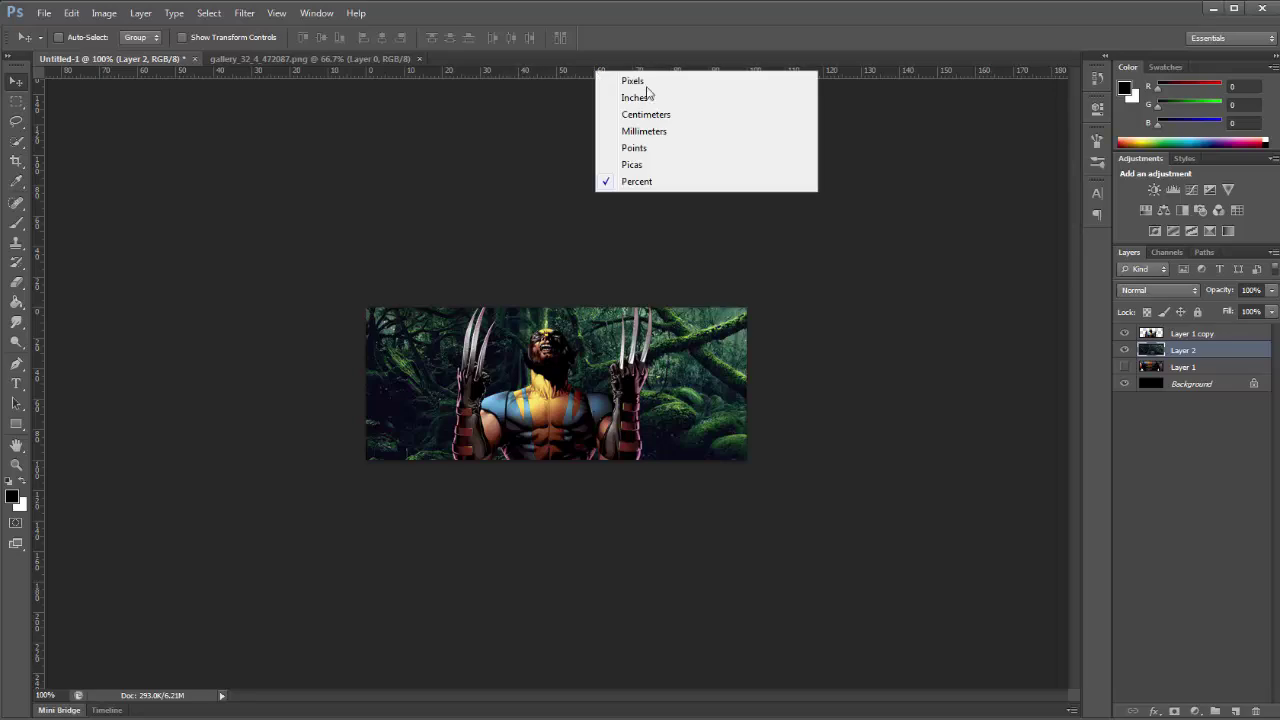
{"action": "left_click", "coordinate": [634, 178]}
{"action": "right_click", "coordinate": [511, 71]}
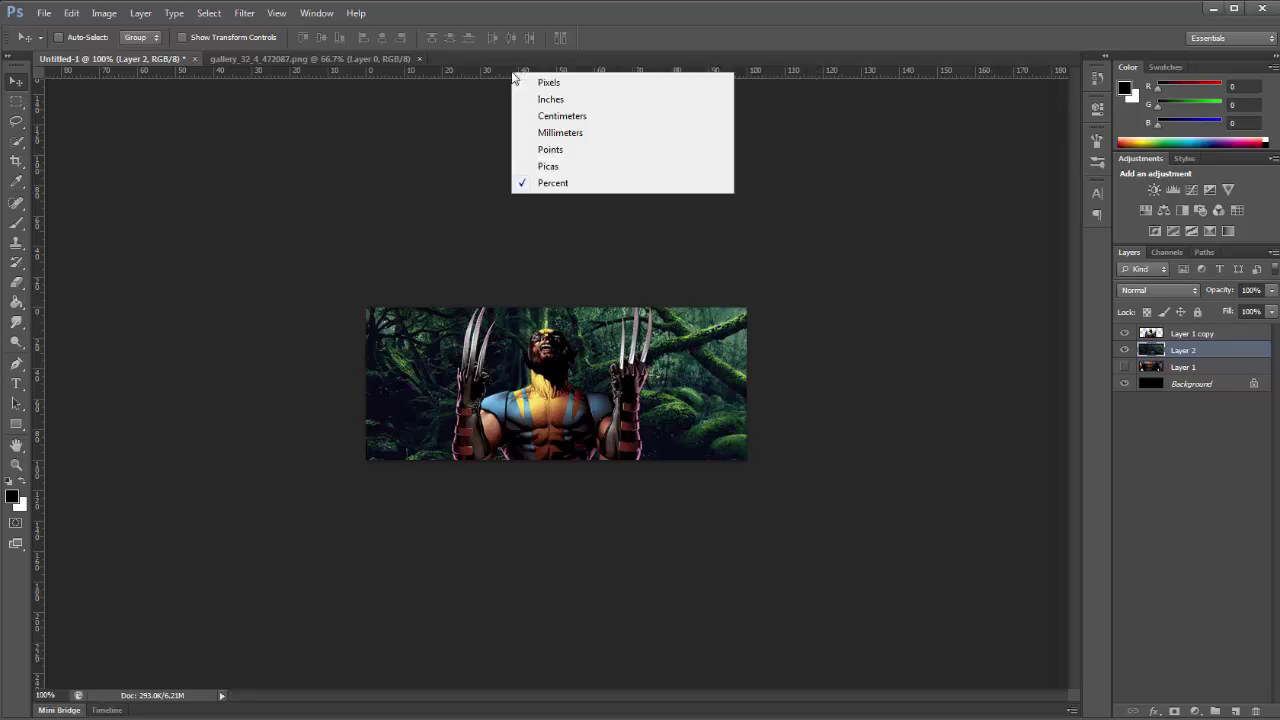
{"action": "left_click", "coordinate": [451, 160]}
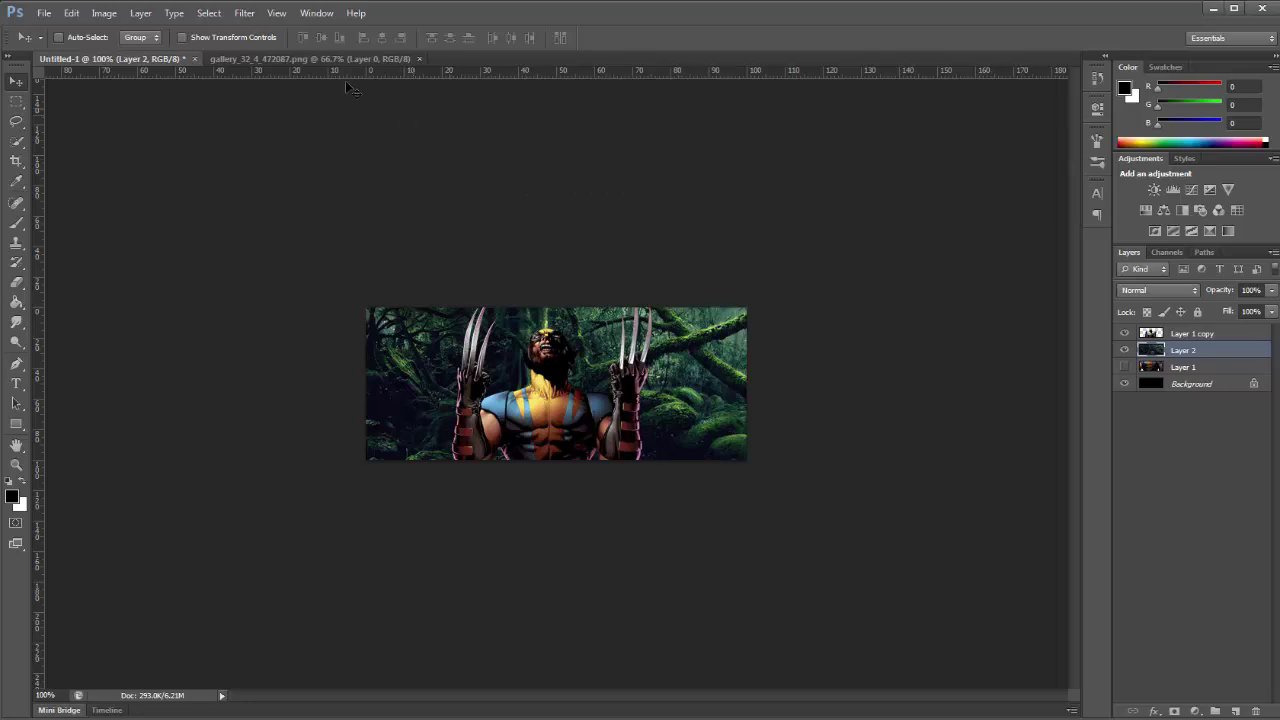
{"action": "left_click", "coordinate": [316, 13]}
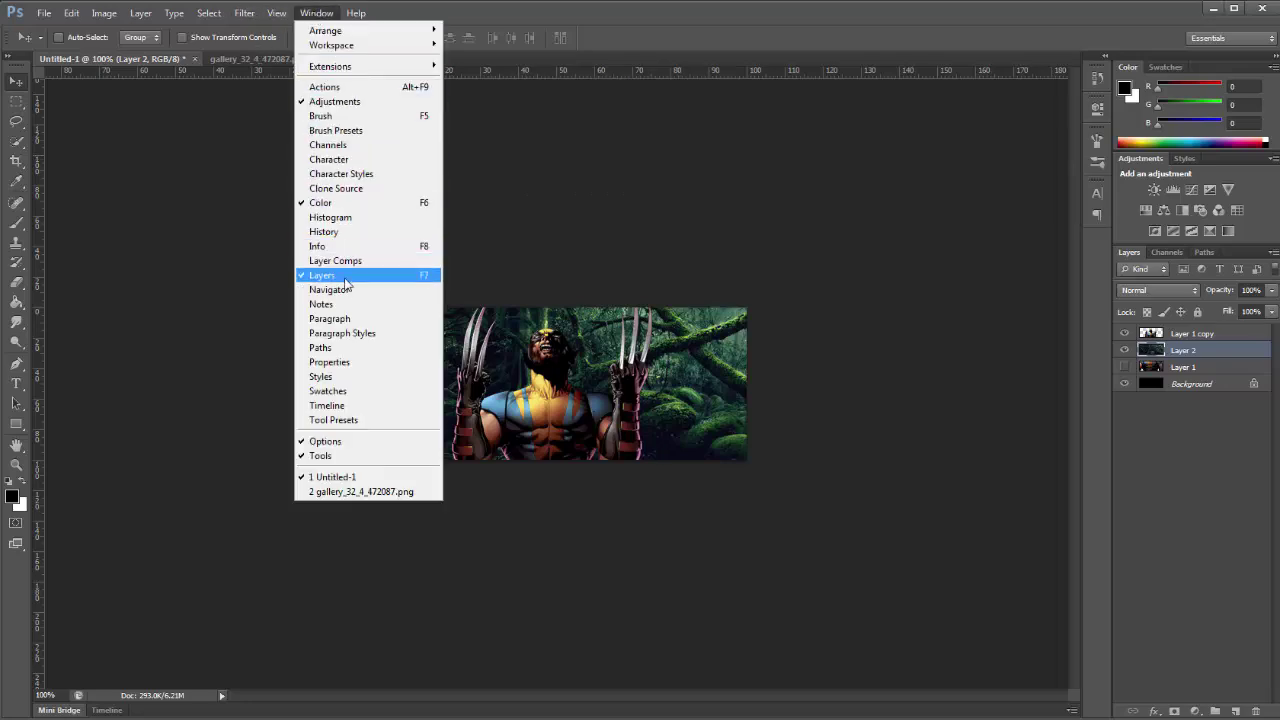
{"action": "mouse_move", "coordinate": [277, 13]}
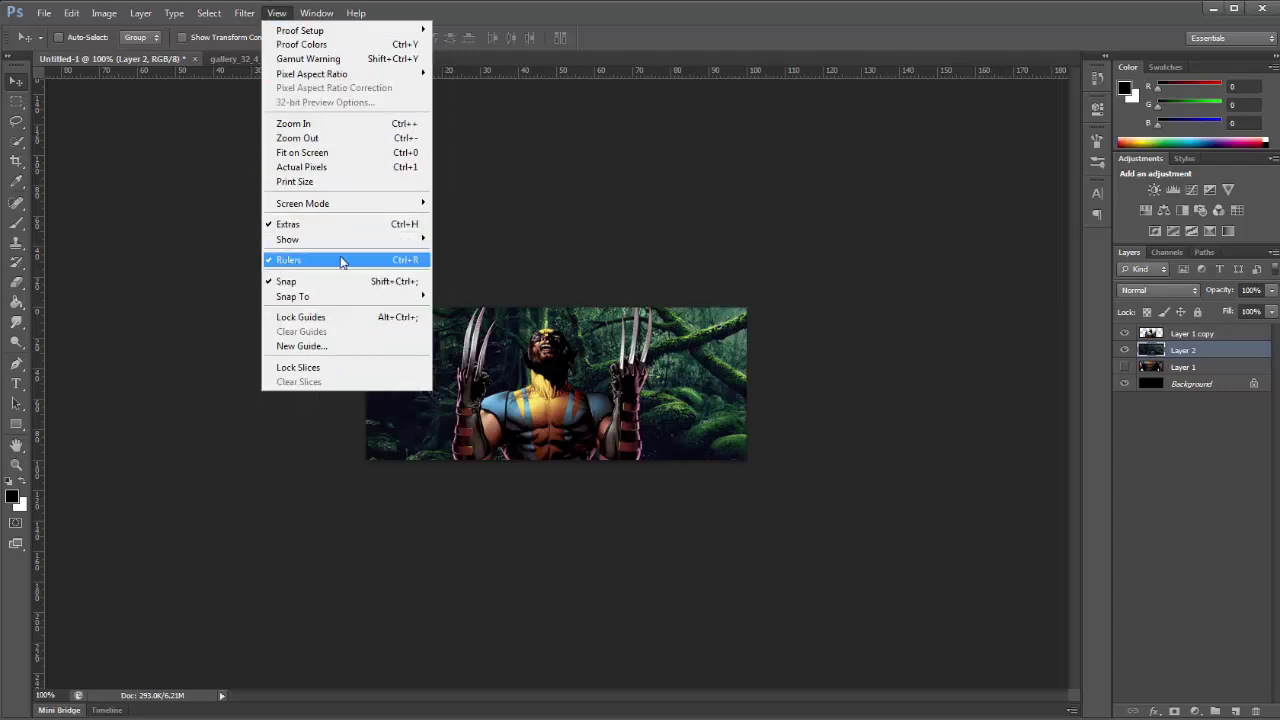
{"action": "left_click", "coordinate": [573, 170]}
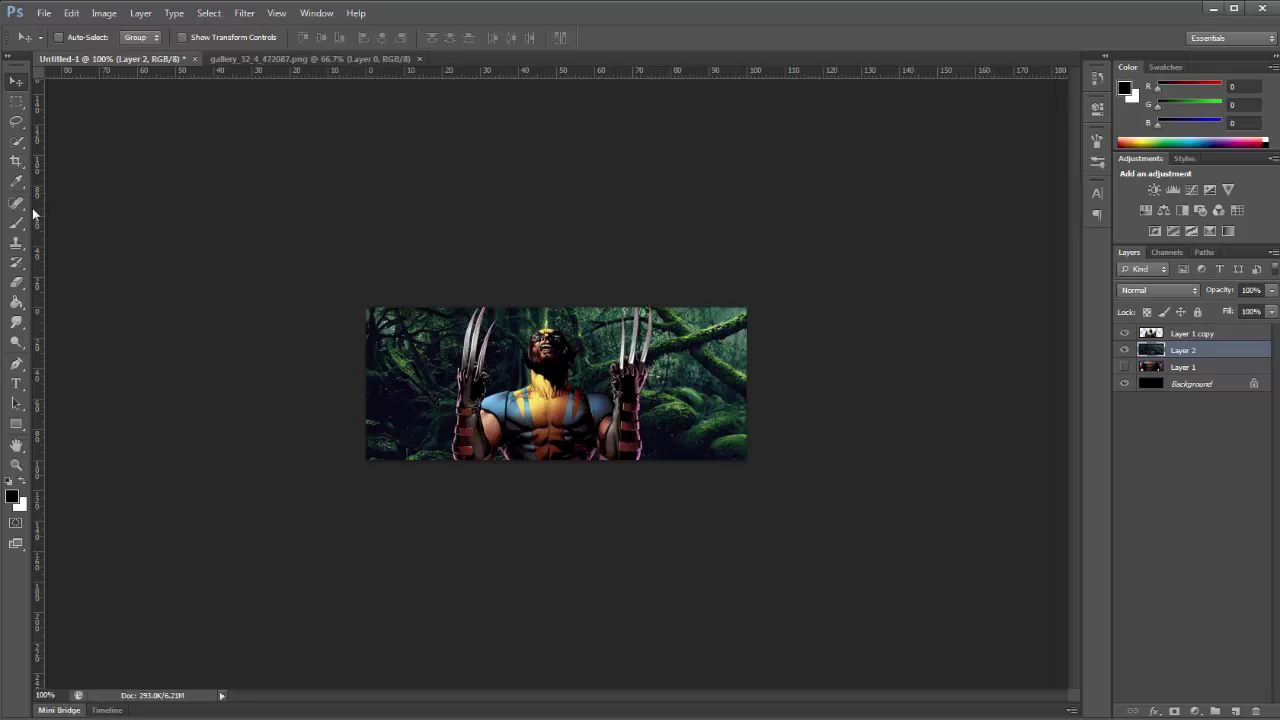
Add vertical guides near 47.8% and 14.8%, nudging Wolverine right and the forest behind him
{"action": "left_click_drag", "start_coordinate": [38, 234], "coordinate": [557, 266]}
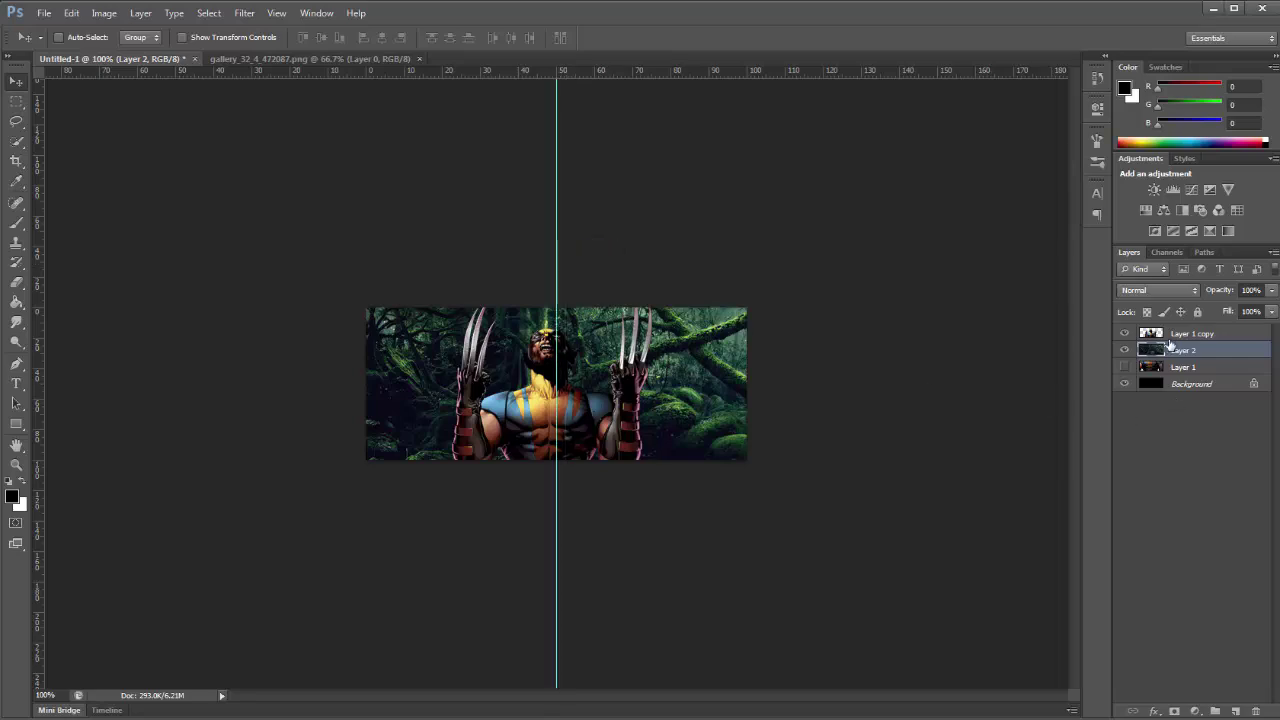
{"action": "left_click", "coordinate": [1170, 334]}
{"action": "left_click_drag", "start_coordinate": [614, 486], "coordinate": [625, 487]}
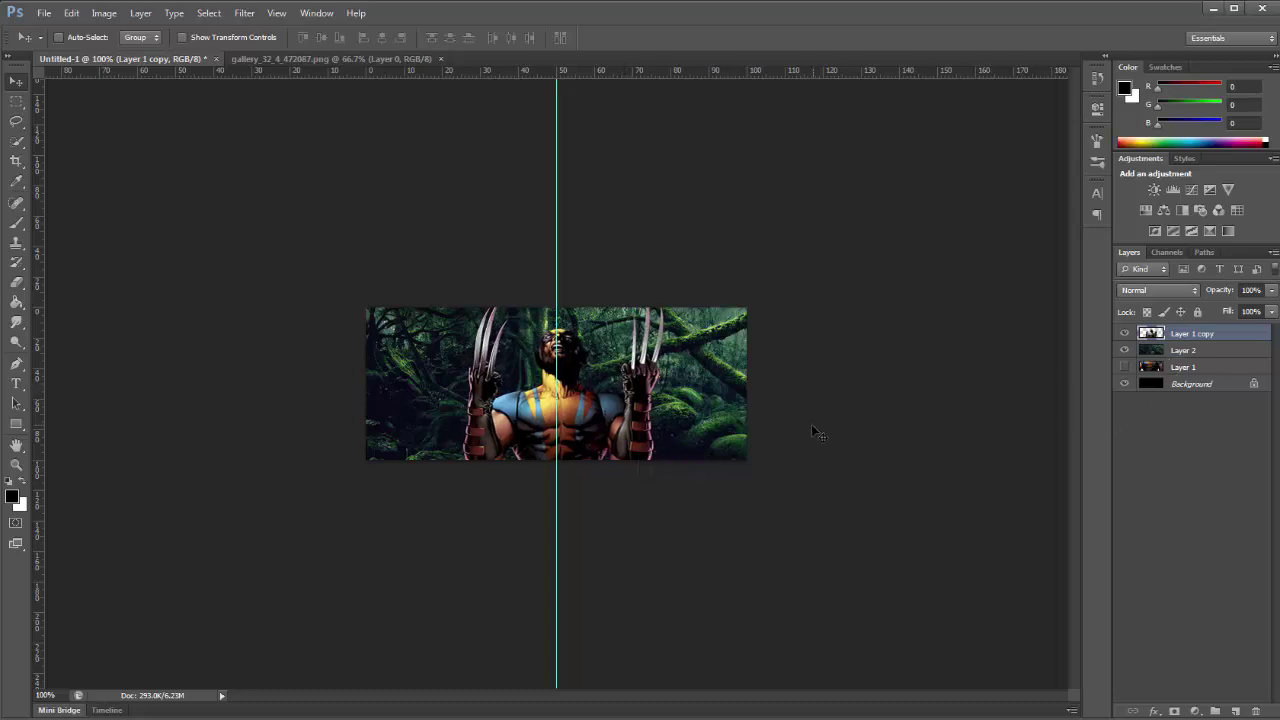
{"action": "left_click", "coordinate": [1193, 353]}
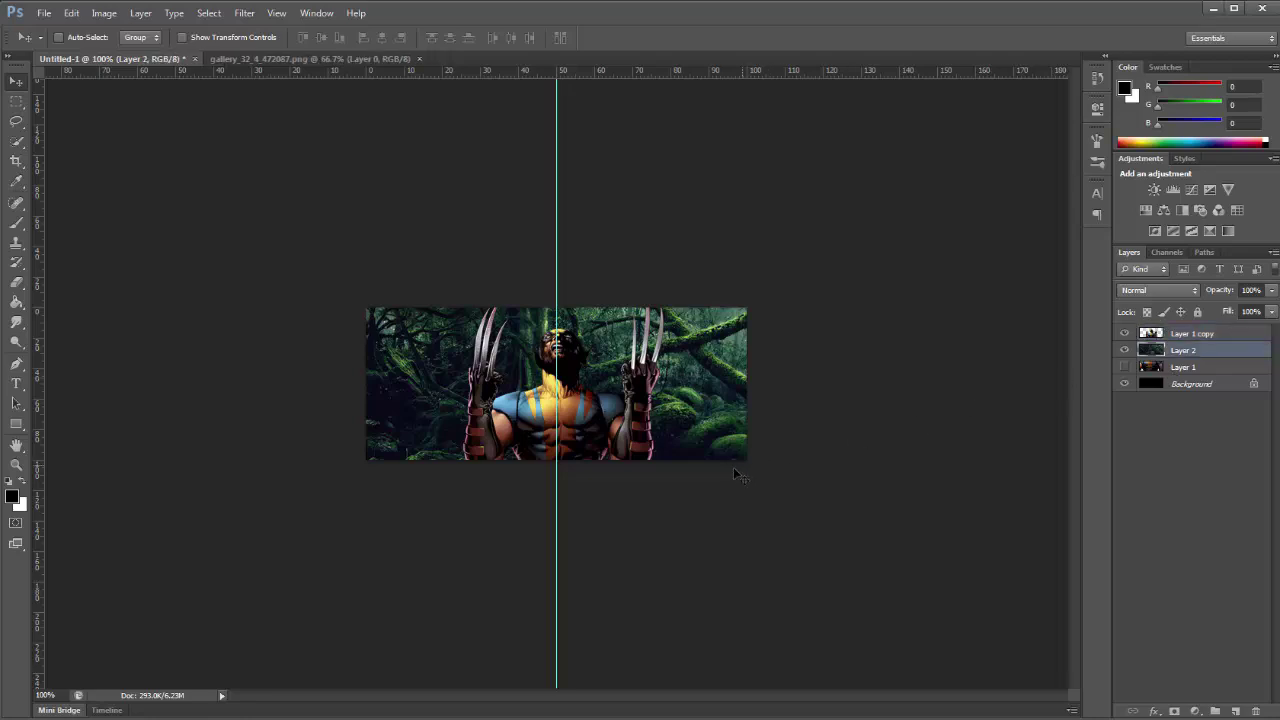
{"action": "left_click_drag", "start_coordinate": [734, 467], "coordinate": [744, 463]}
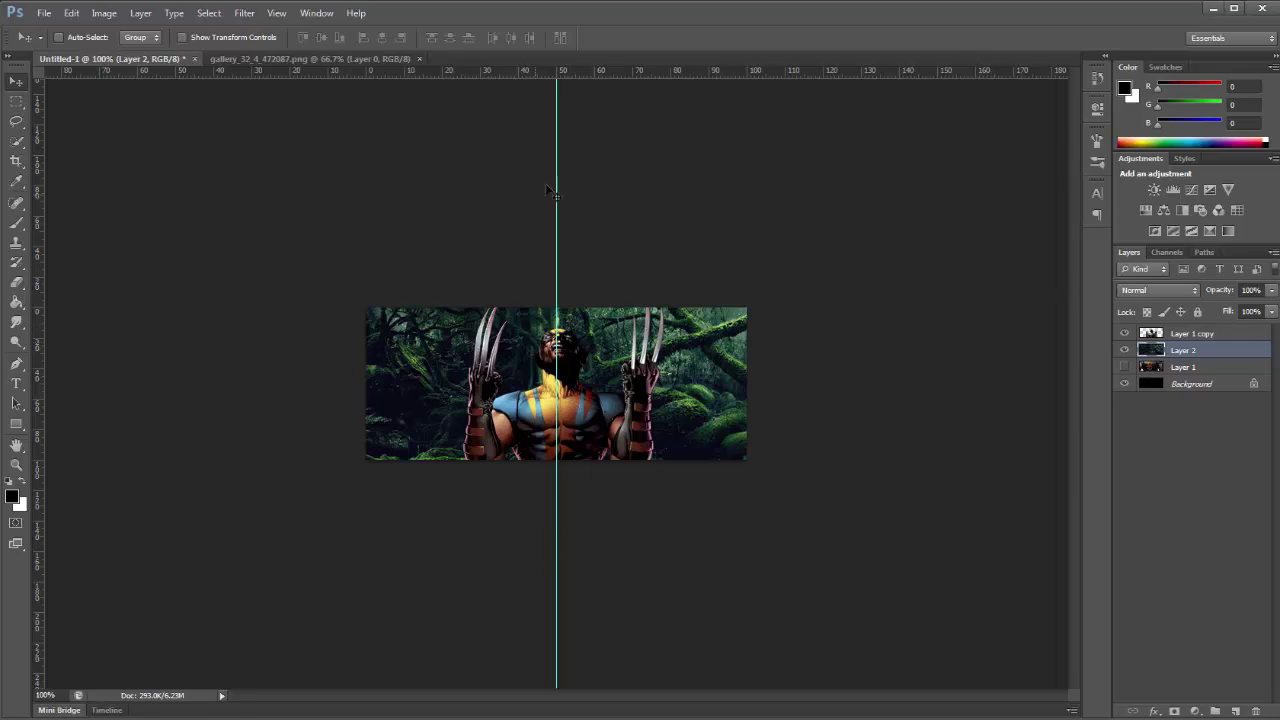
{"action": "left_click_drag", "start_coordinate": [555, 178], "coordinate": [555, 257]}
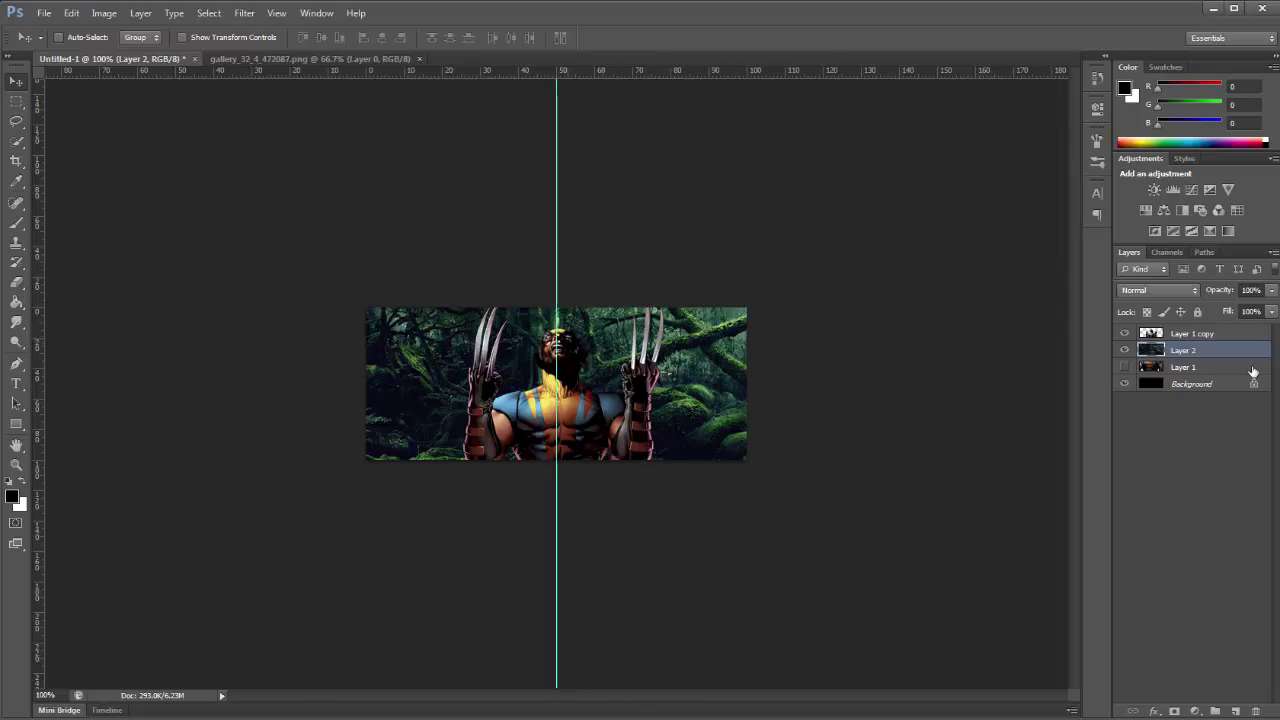
Copy the left half of the jungle background onto a new Layer 3
{"action": "left_click", "coordinate": [18, 103]}
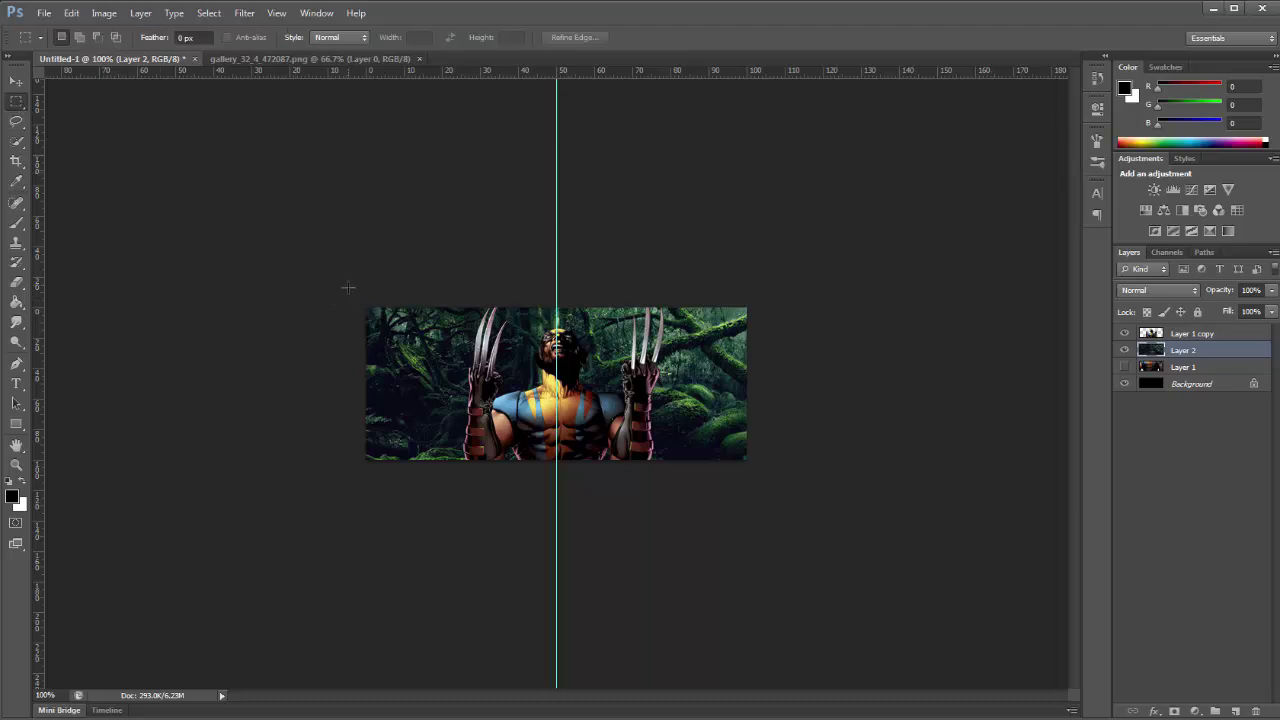
{"action": "left_click_drag", "start_coordinate": [348, 287], "coordinate": [551, 486]}
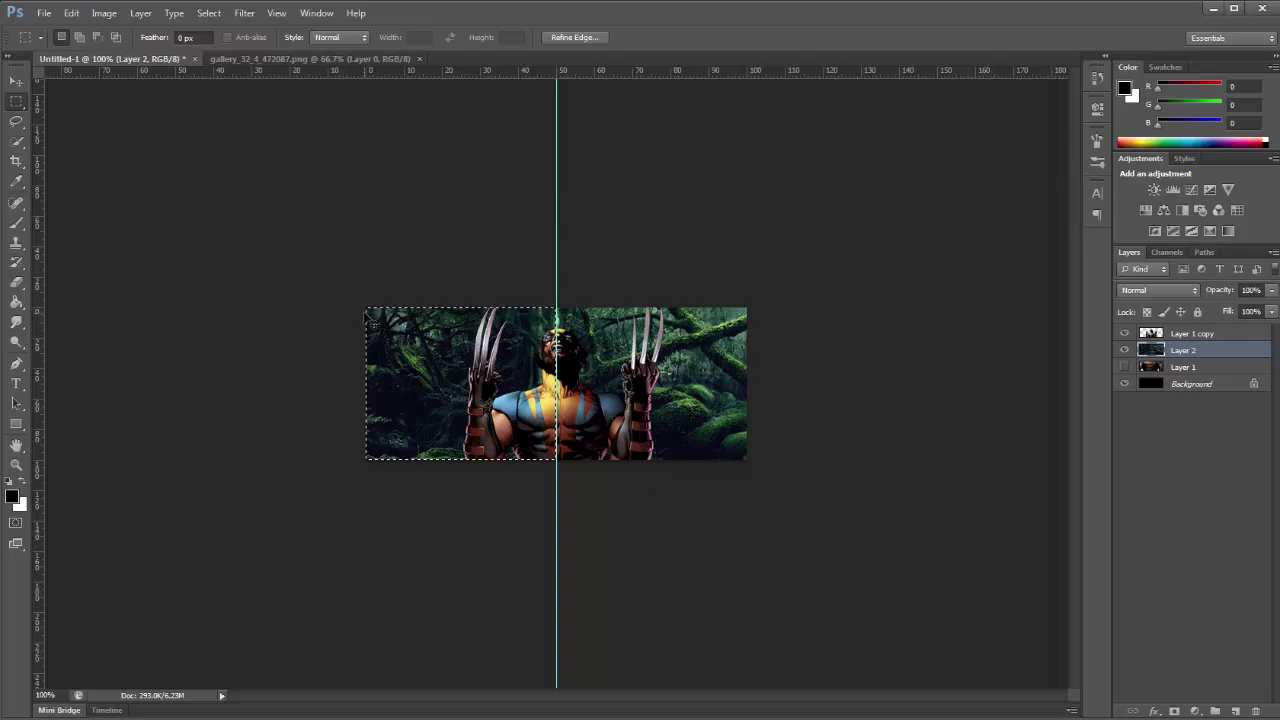
{"action": "key", "text": "ctrl+j"}
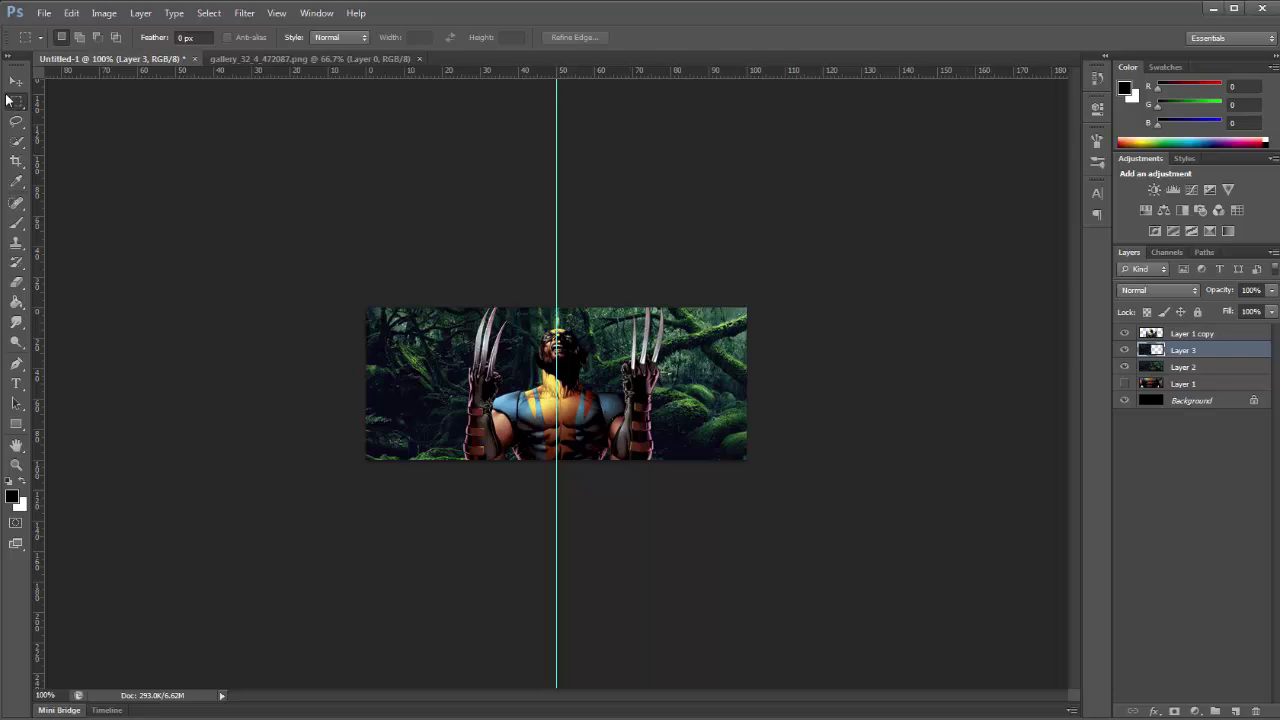
Flip Layer 3 horizontally (W -100%) onto the right half and remove the centre guide
{"action": "left_click", "coordinate": [16, 81]}
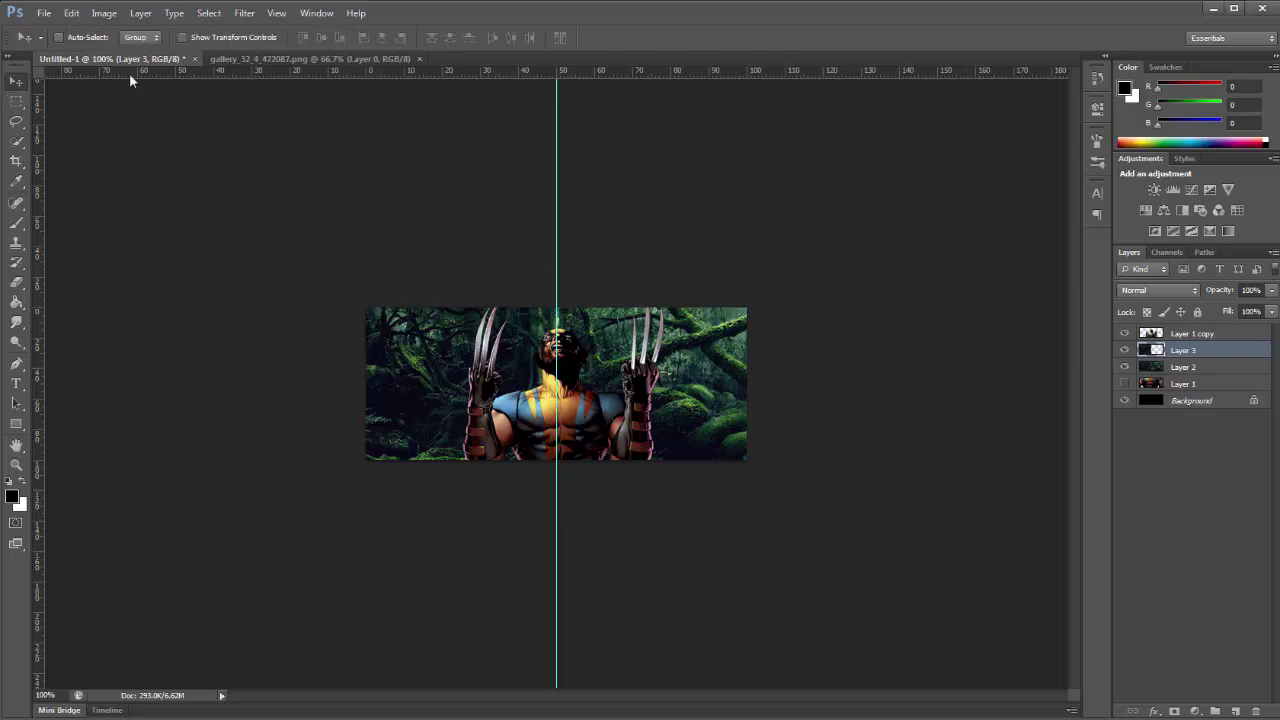
{"action": "left_click", "coordinate": [203, 39]}
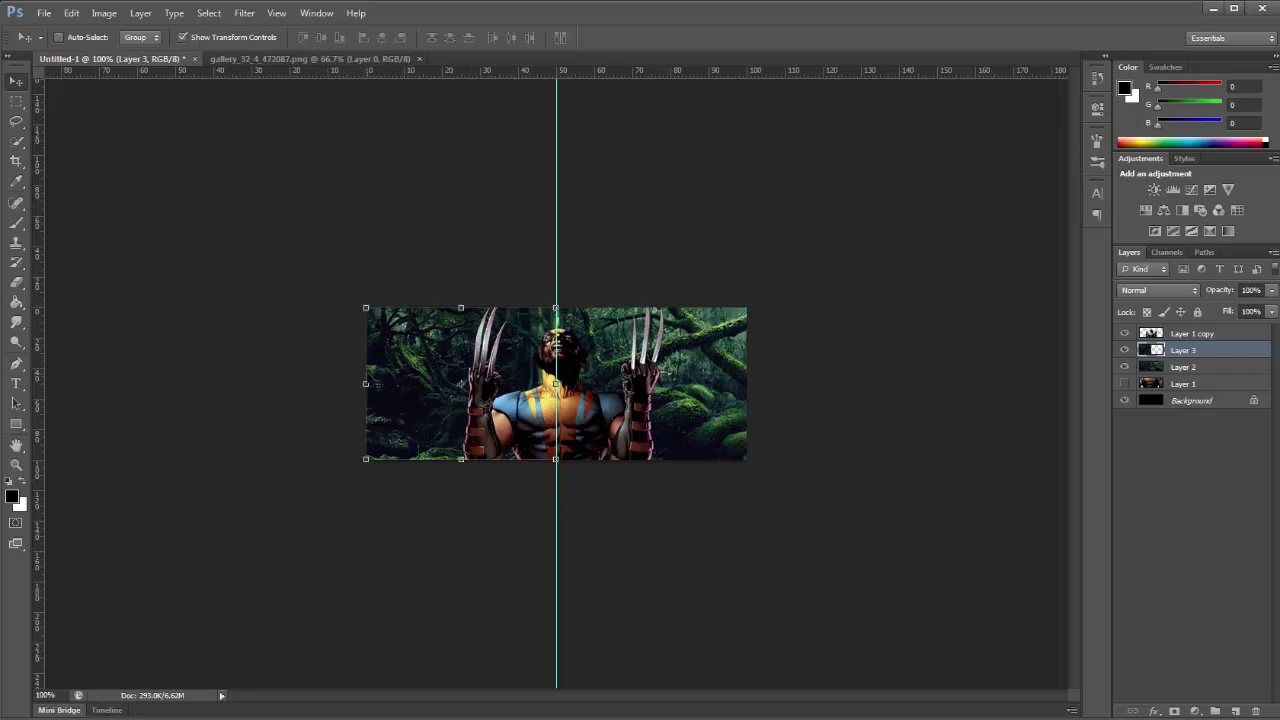
{"action": "left_click_drag", "start_coordinate": [366, 383], "coordinate": [747, 383]}
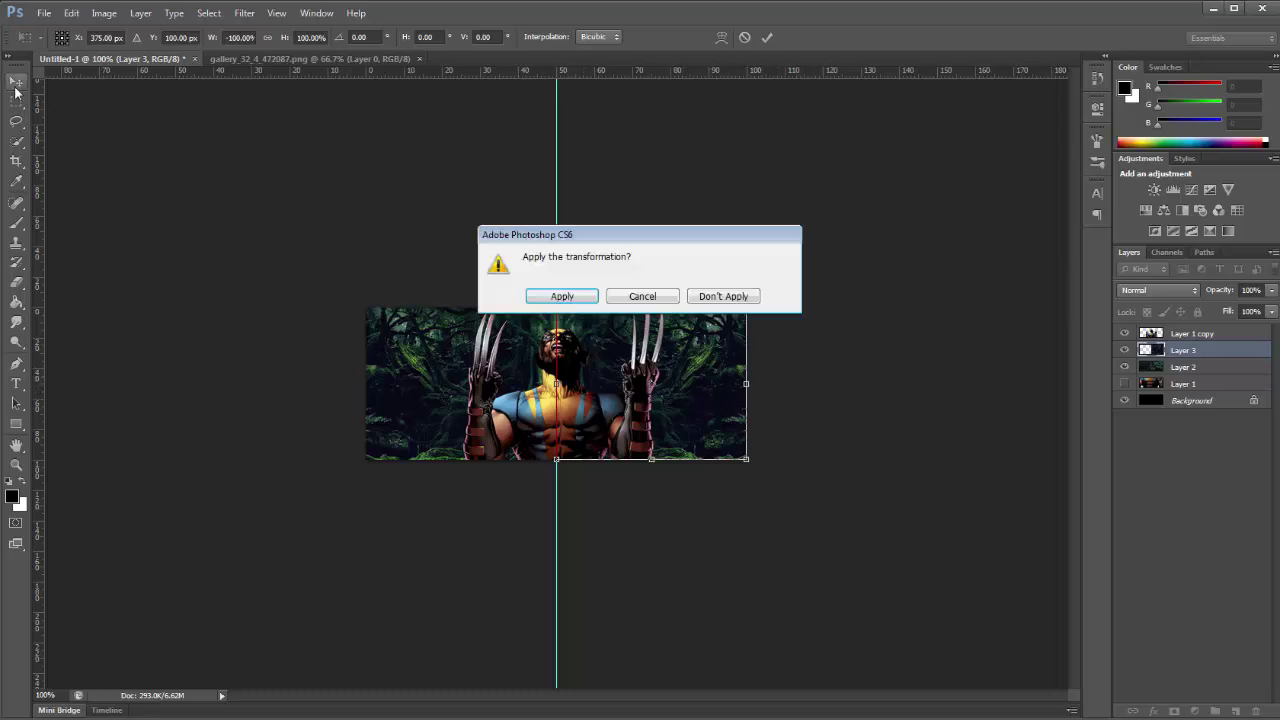
{"action": "left_click", "coordinate": [561, 296]}
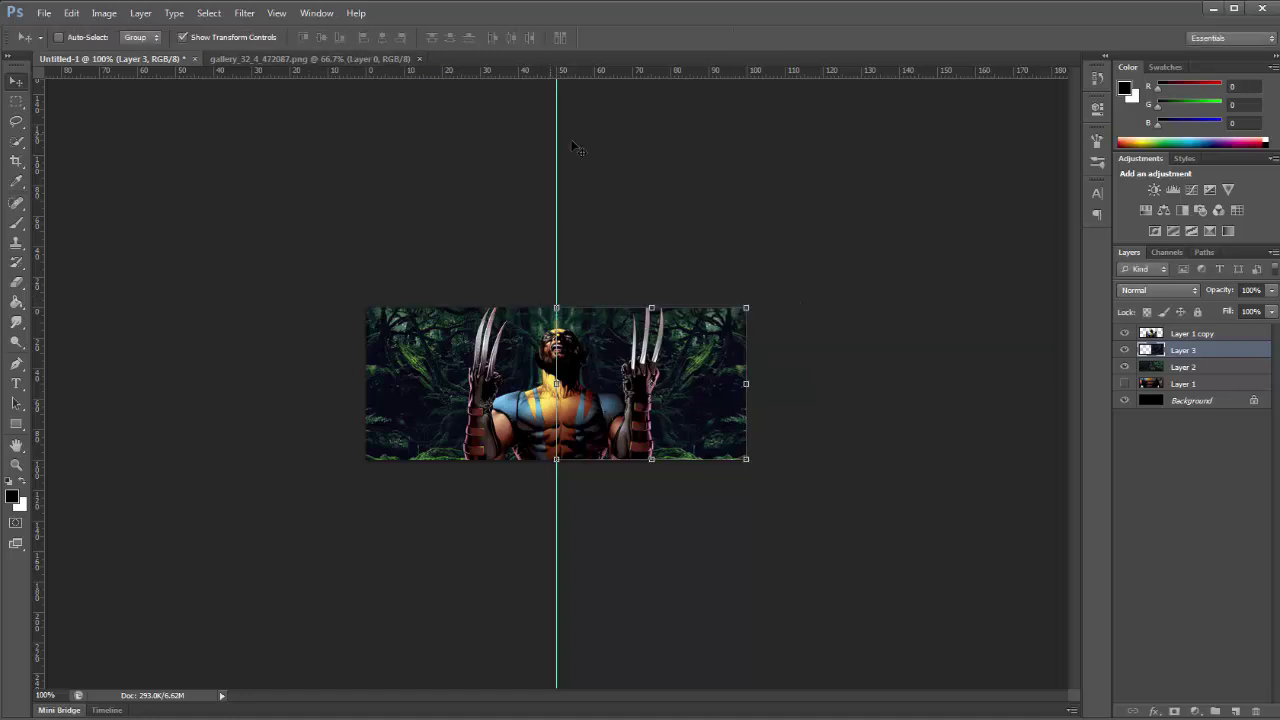
{"action": "left_click_drag", "start_coordinate": [556, 142], "coordinate": [185, 30]}
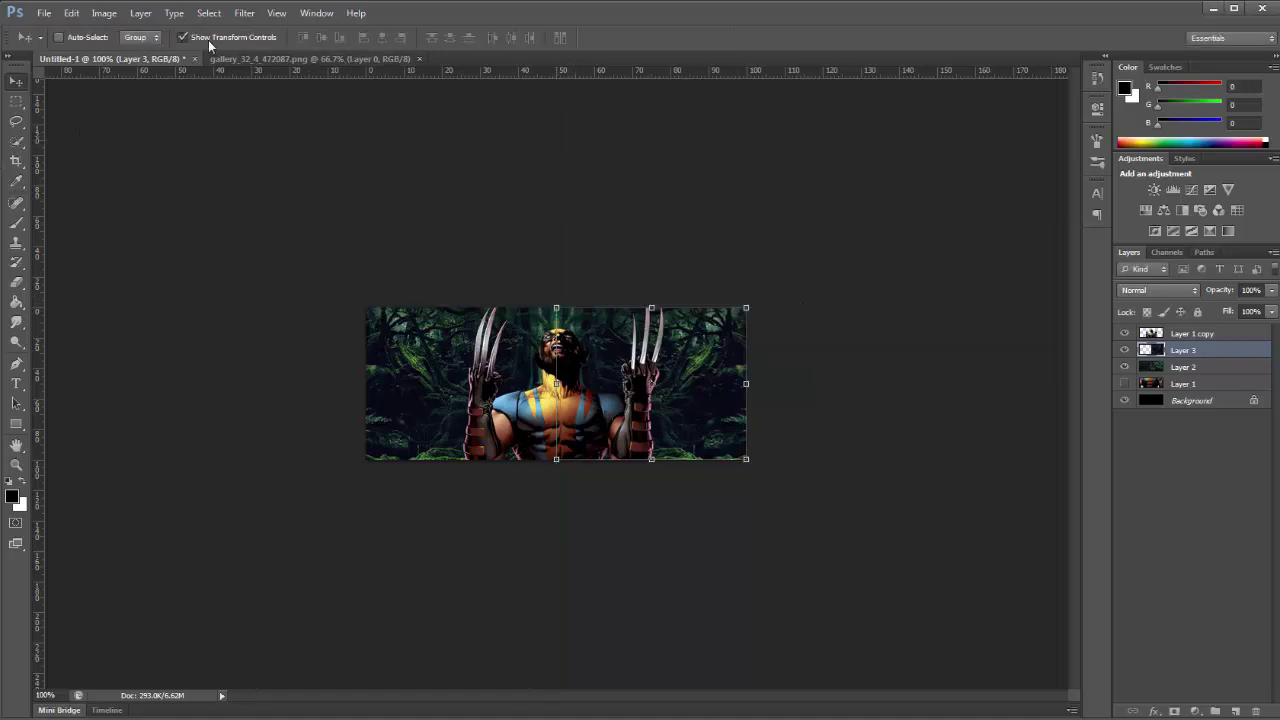
{"action": "left_click", "coordinate": [210, 40]}
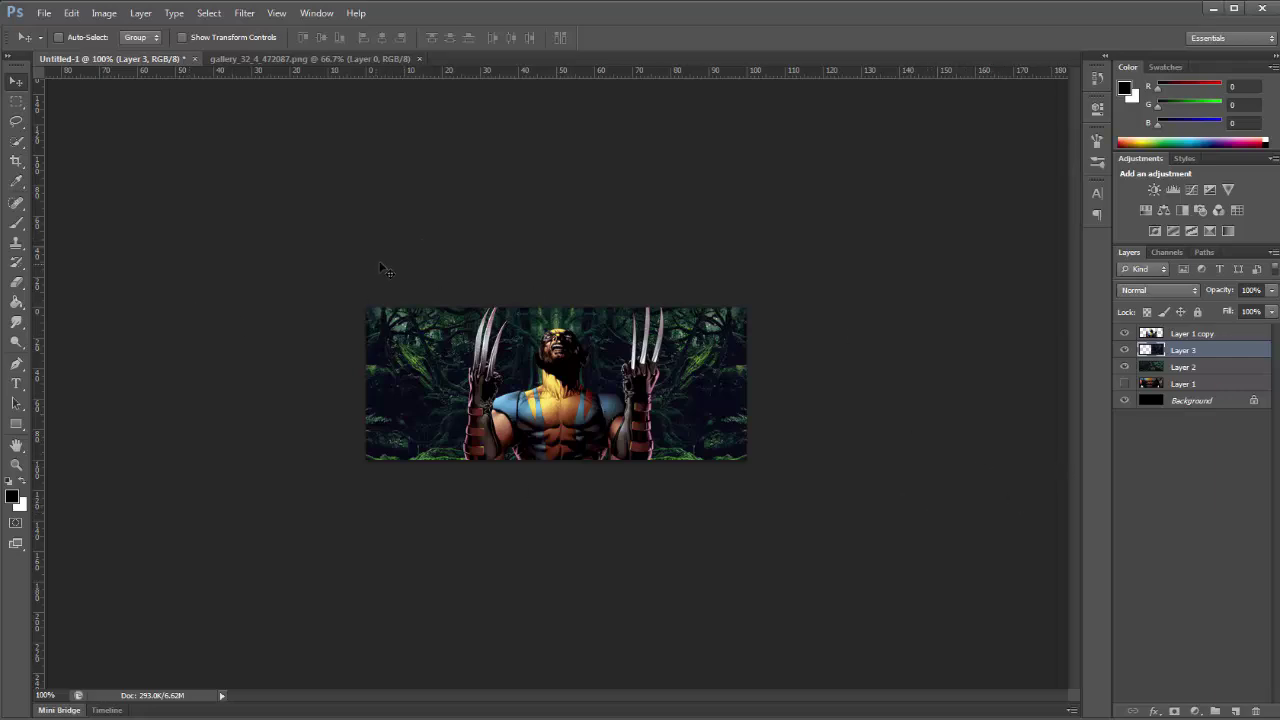
Open 2n_28129.png and bring it into the banner as Layer 4
{"action": "left_click", "coordinate": [44, 12]}
{"action": "left_click", "coordinate": [54, 41]}
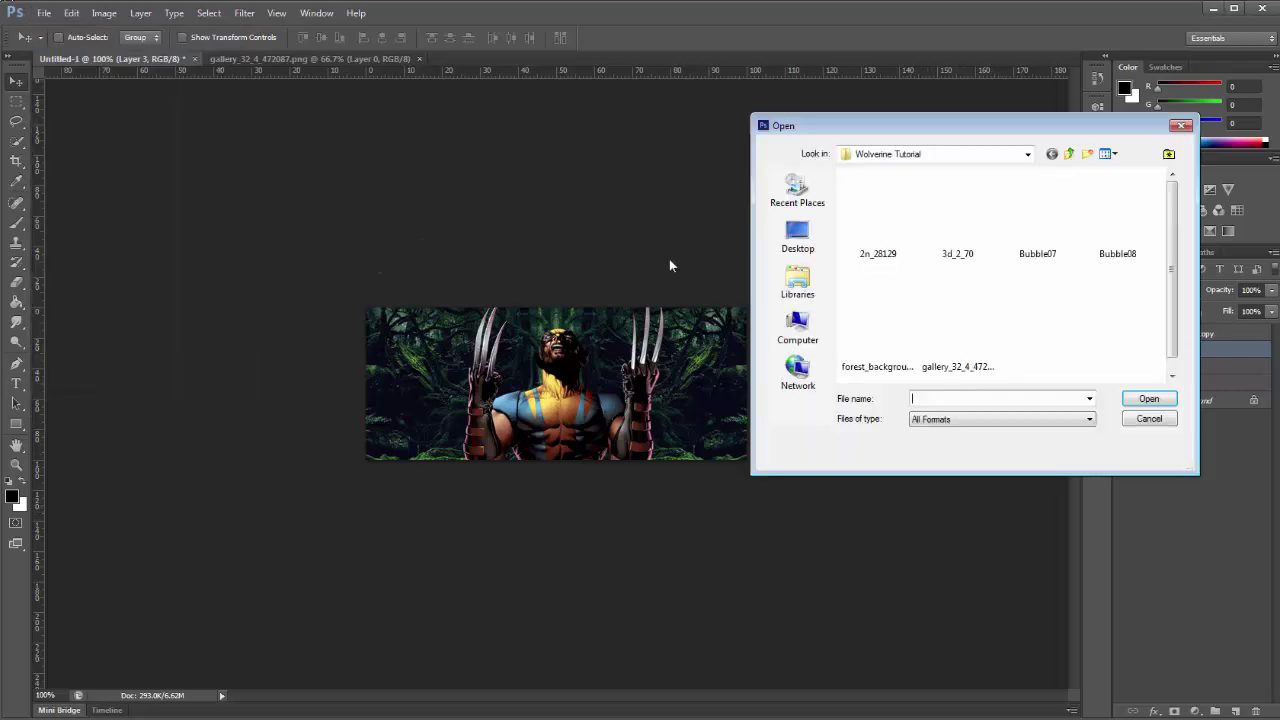
{"action": "double_click", "coordinate": [878, 225]}
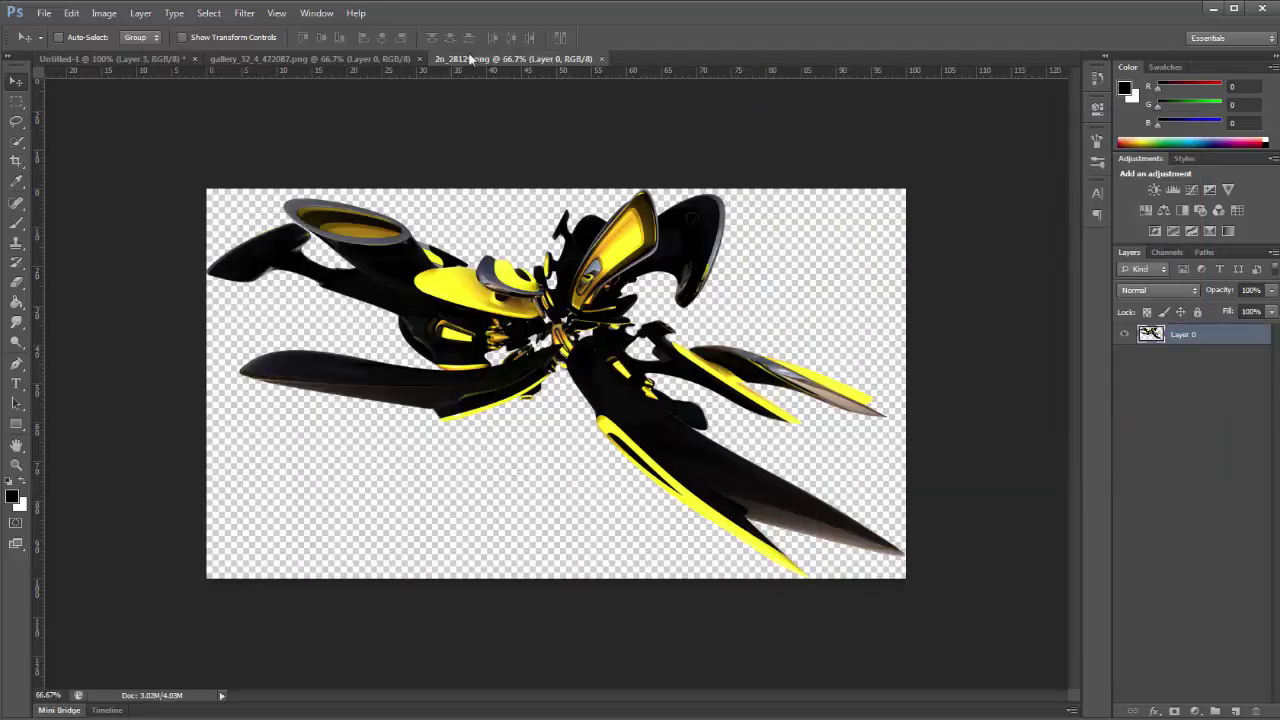
{"action": "left_click_drag", "start_coordinate": [474, 62], "coordinate": [588, 277]}
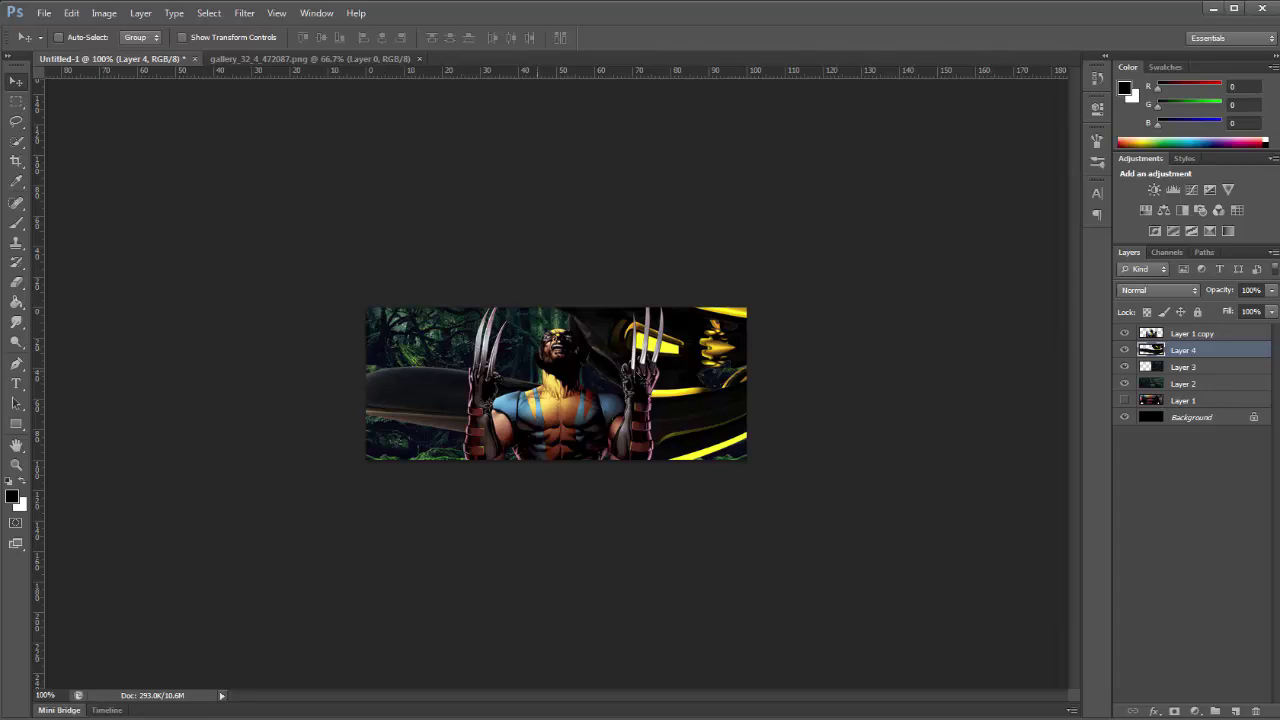
{"action": "left_click_drag", "start_coordinate": [629, 470], "coordinate": [596, 488]}
{"action": "key", "text": "Return"}
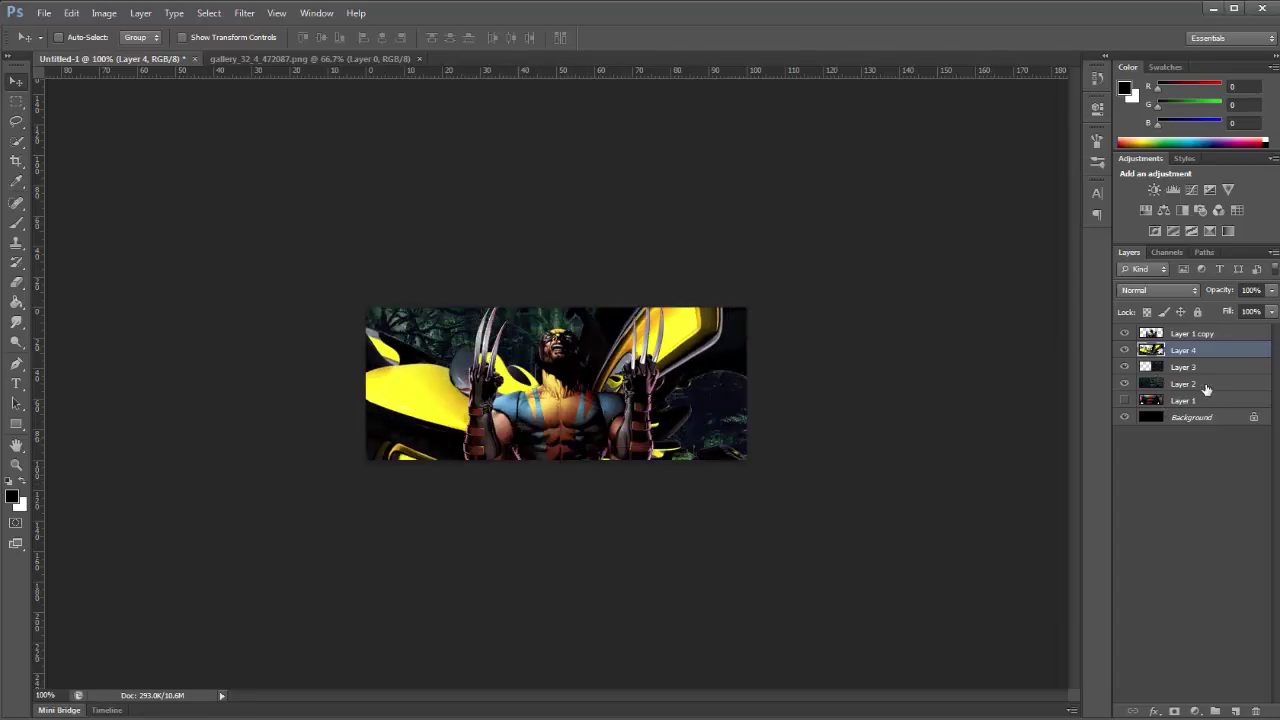
Duplicate Layer 4, scale the copy to about 31%, and move it to the lower right
{"action": "key", "text": "ctrl+j"}
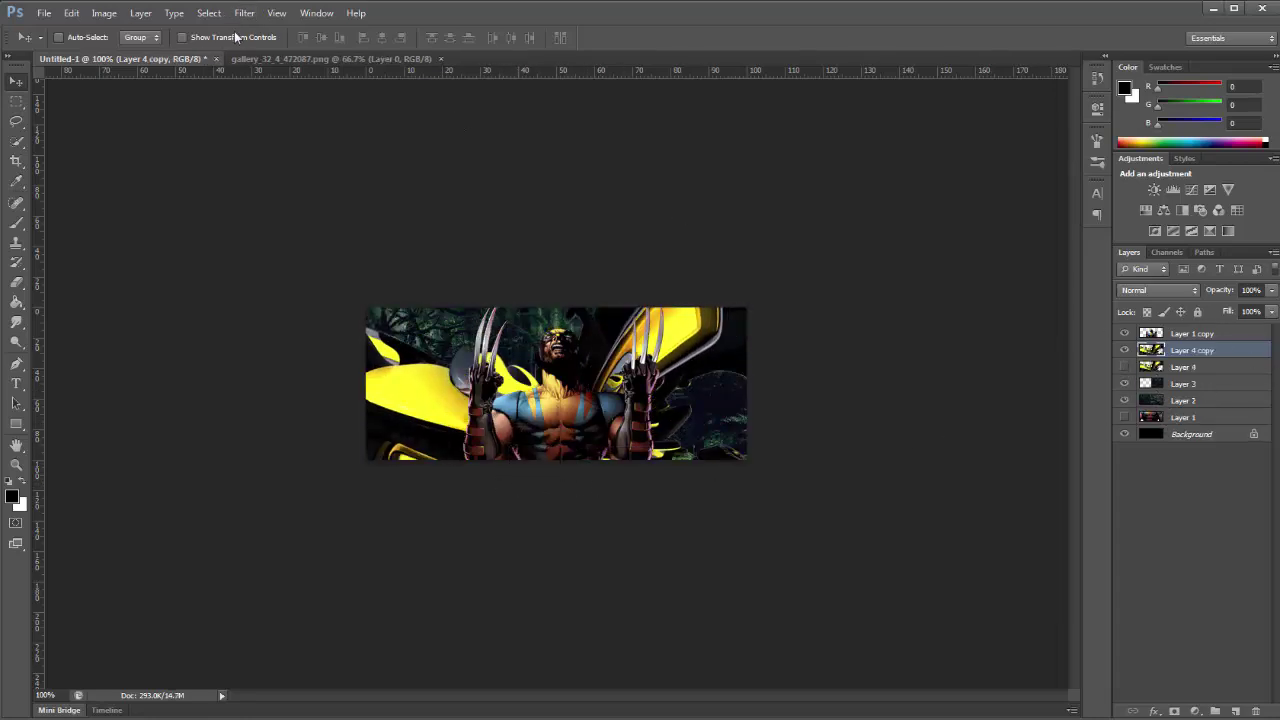
{"action": "left_click", "coordinate": [230, 38]}
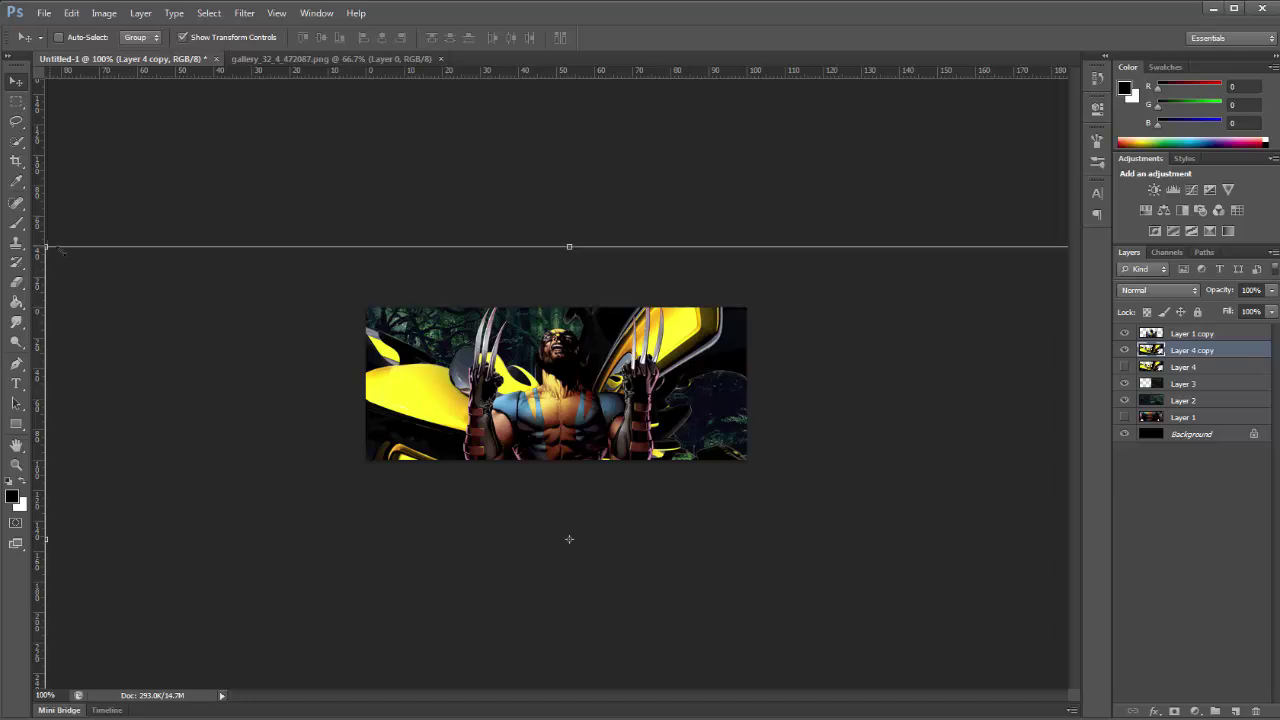
{"action": "left_click_drag", "start_coordinate": [45, 246], "coordinate": [711, 614]}
{"action": "left_click_drag", "start_coordinate": [794, 596], "coordinate": [528, 359]}
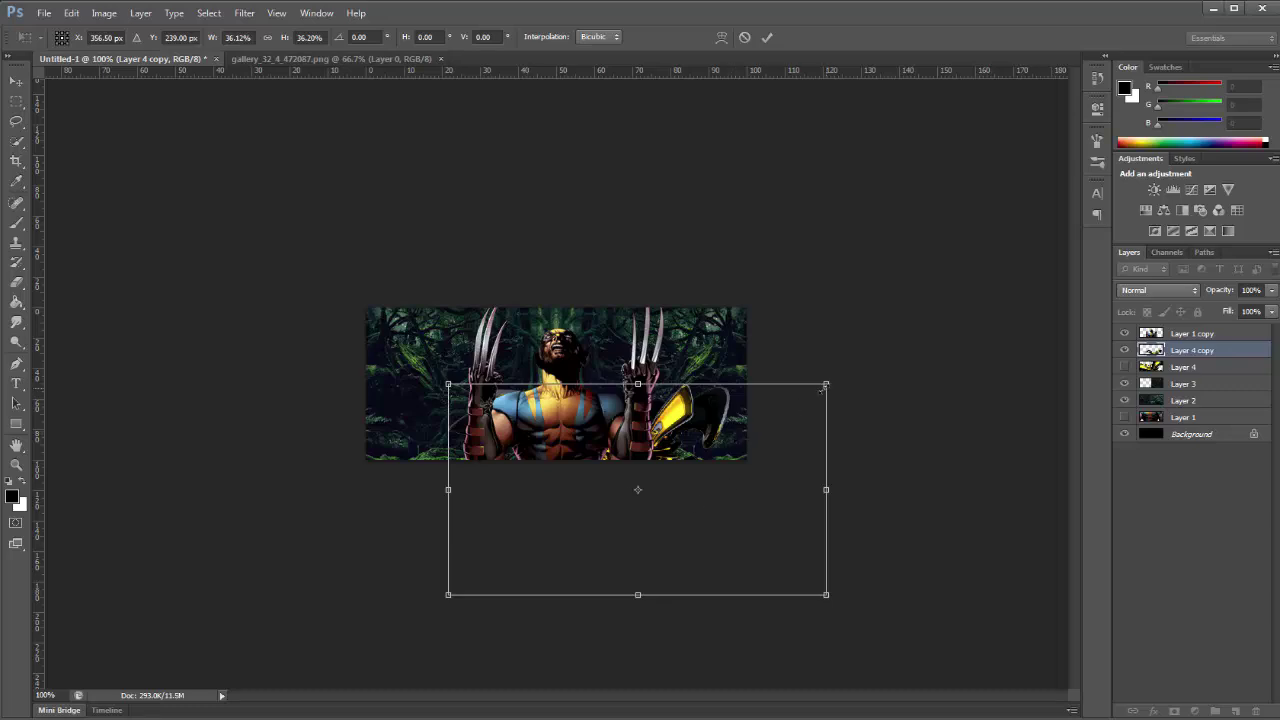
{"action": "left_click_drag", "start_coordinate": [824, 385], "coordinate": [856, 364]}
{"action": "left_click", "coordinate": [16, 80]}
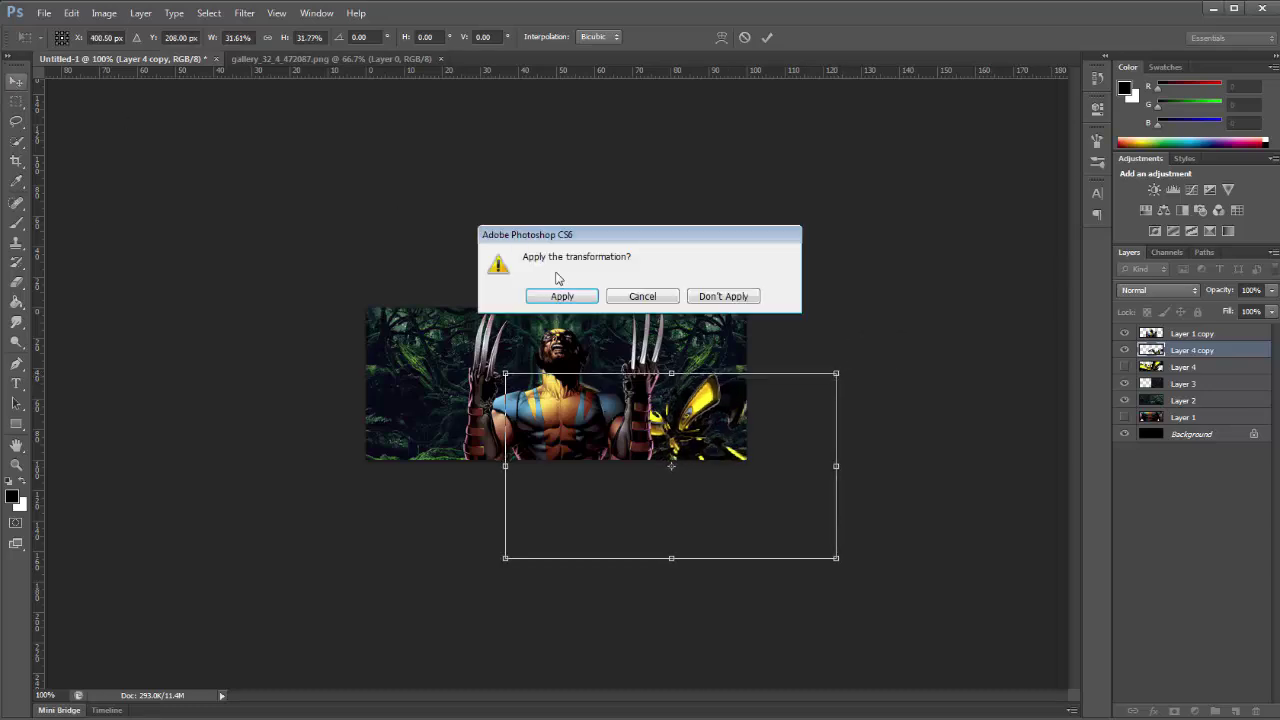
{"action": "left_click", "coordinate": [561, 296]}
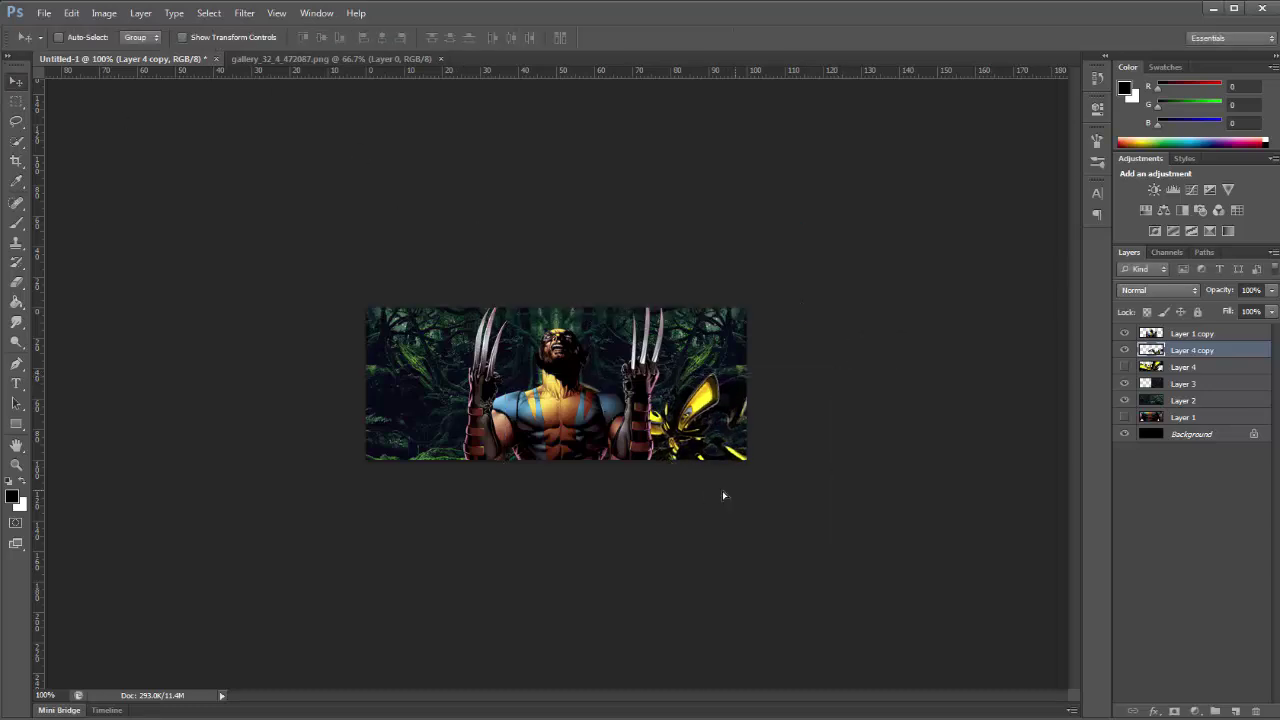
{"action": "mouse_move", "coordinate": [708, 498]}
{"action": "left_mouse_down"}
{"action": "mouse_move", "coordinate": [711, 520]}
{"action": "mouse_move", "coordinate": [680, 450]}
{"action": "mouse_move", "coordinate": [640, 466]}
{"action": "mouse_move", "coordinate": [716, 512]}
{"action": "left_mouse_up"}
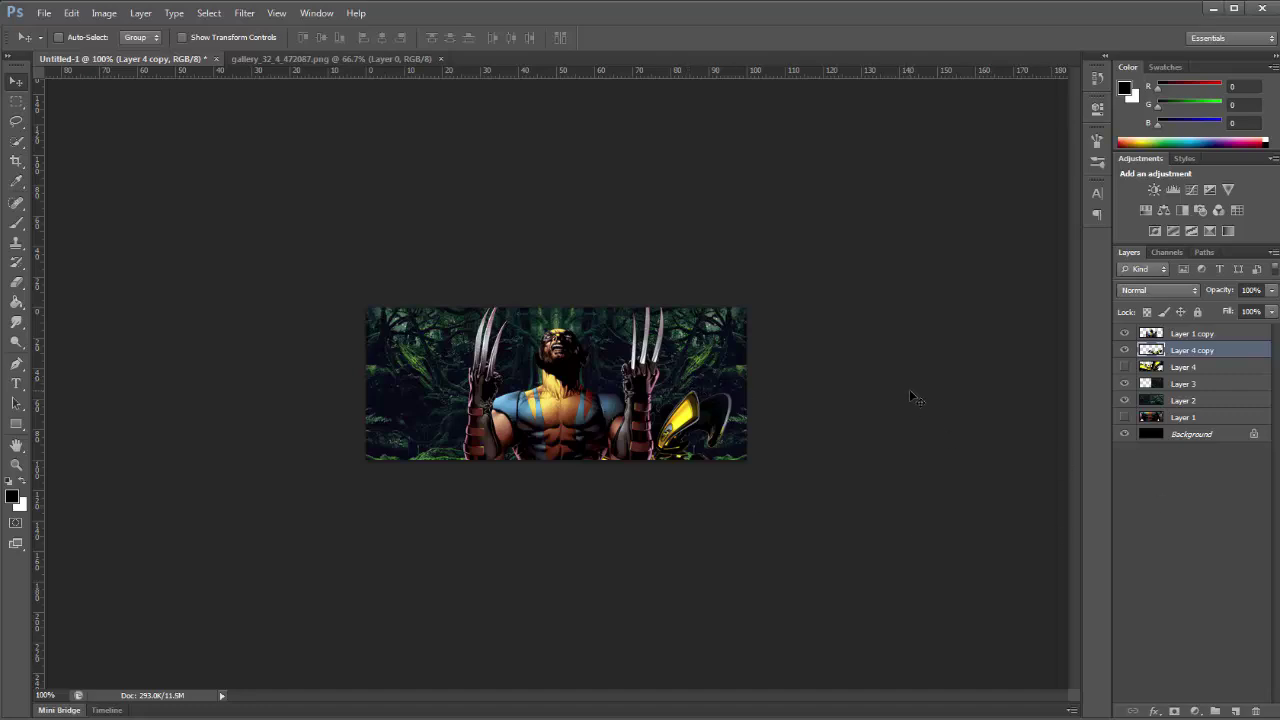
Duplicate the small render and rotate the copy about 90 degrees, moving it up and left
{"action": "key", "text": "ctrl+j"}
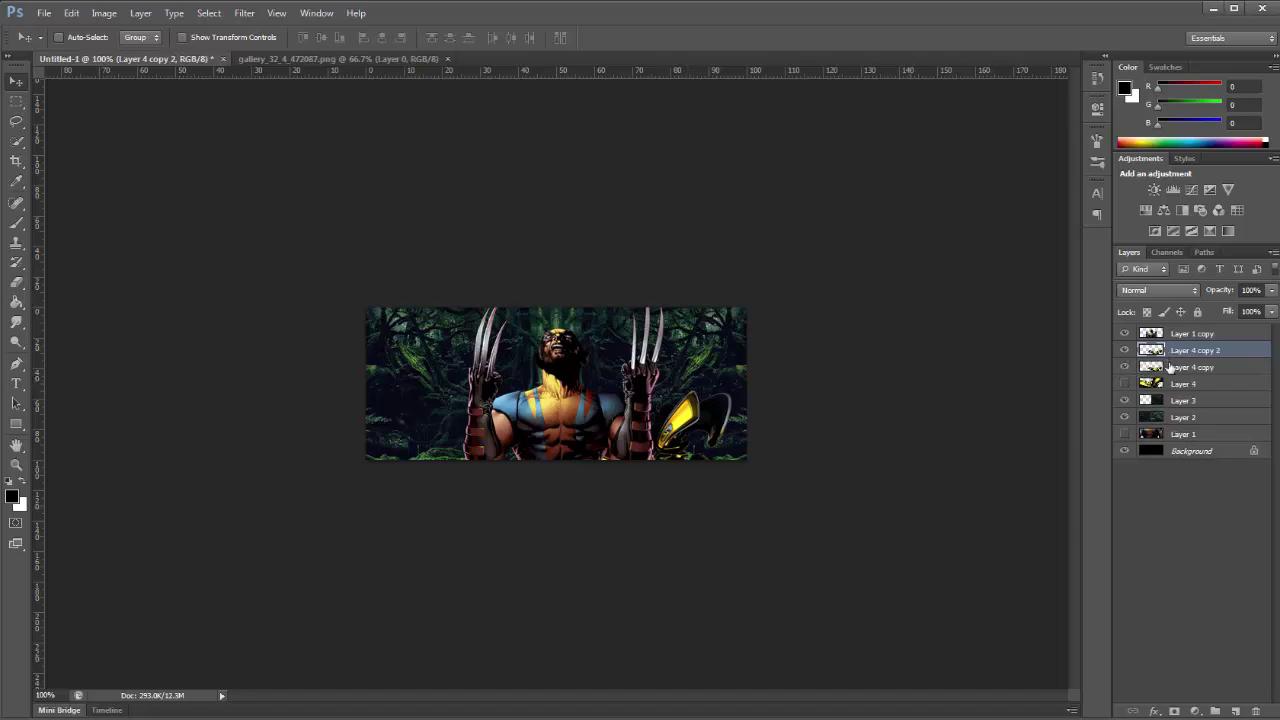
{"action": "left_click", "coordinate": [1213, 368]}
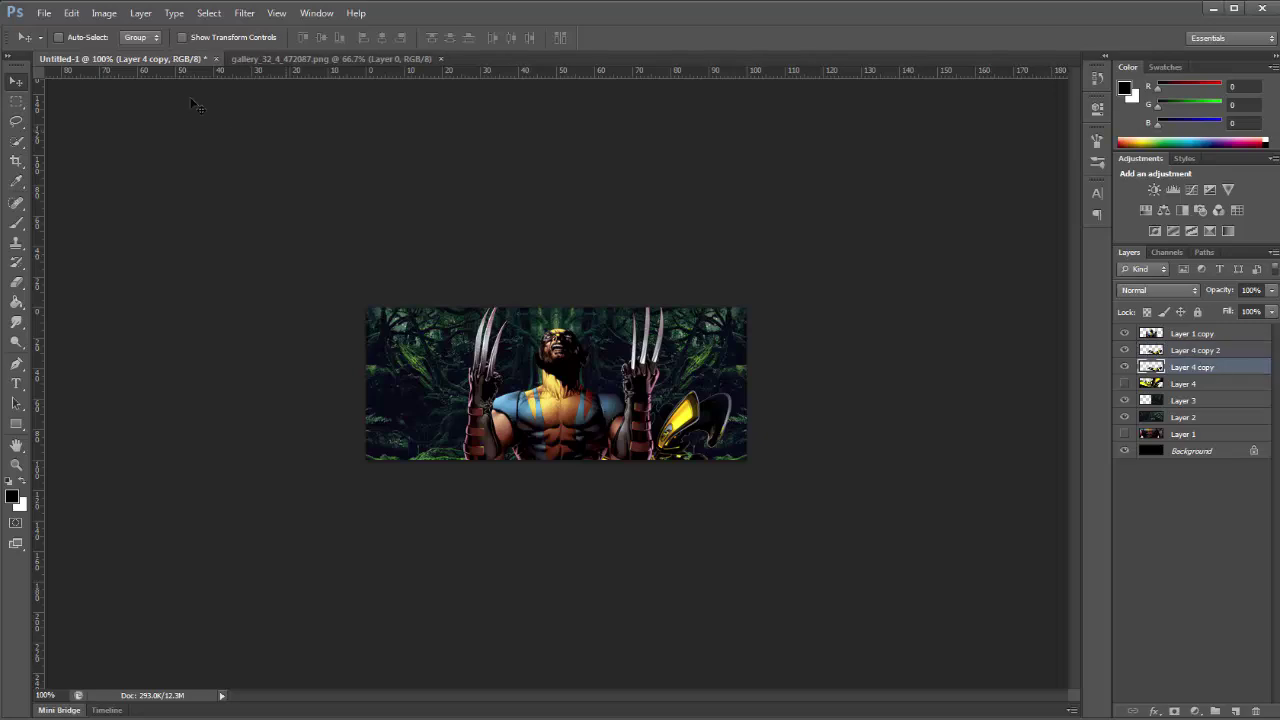
{"action": "left_click", "coordinate": [221, 40]}
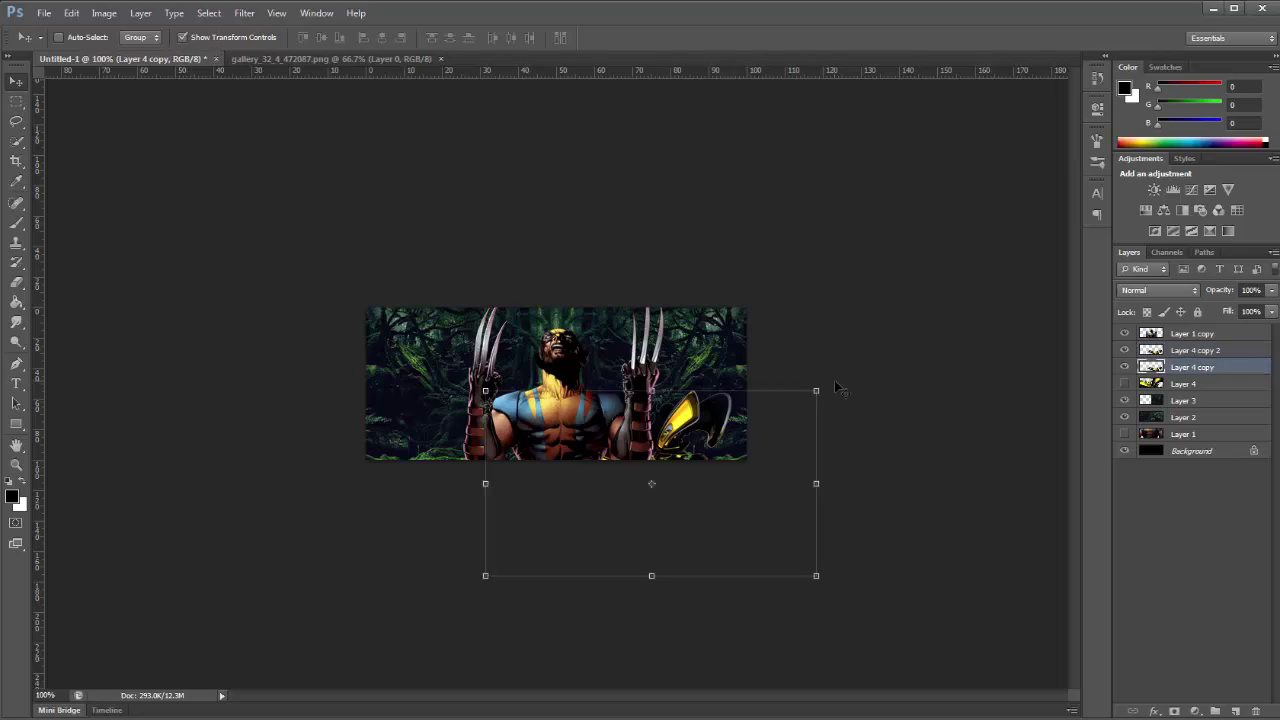
{"action": "left_click_drag", "start_coordinate": [830, 381], "coordinate": [587, 318]}
{"action": "left_click_drag", "start_coordinate": [651, 483], "coordinate": [612, 458]}
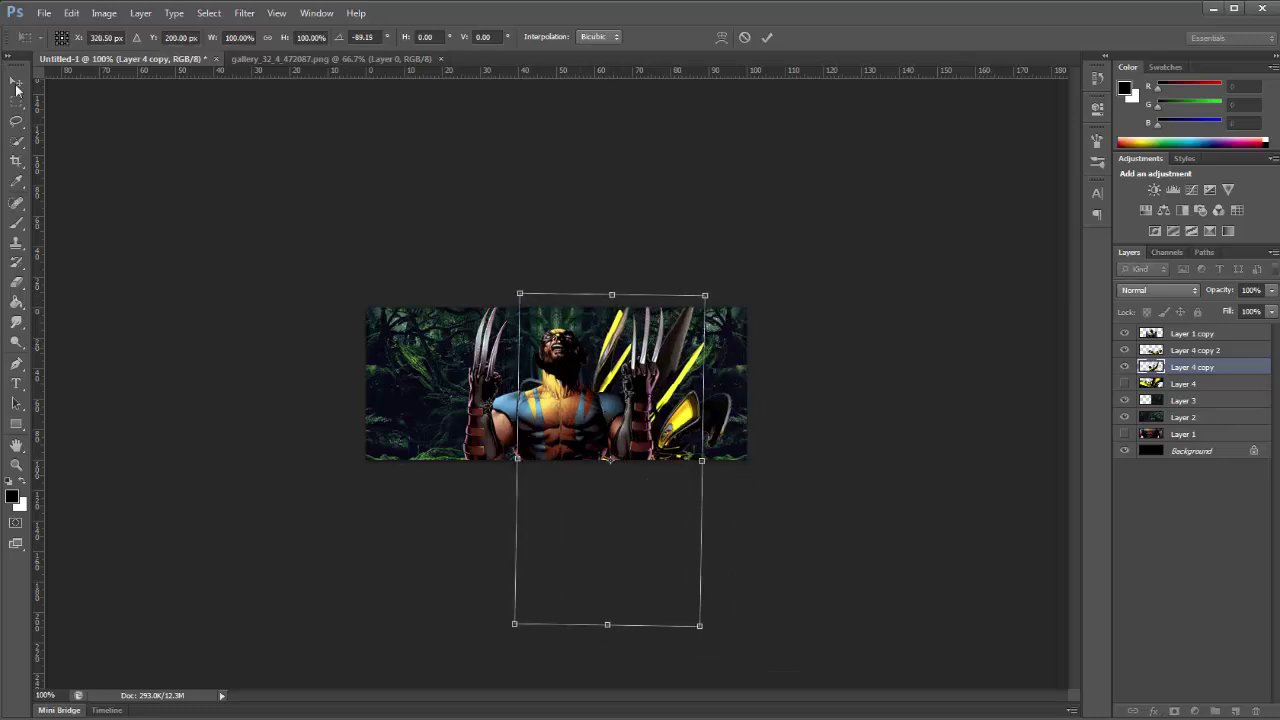
{"action": "left_click", "coordinate": [17, 88]}
{"action": "left_click", "coordinate": [563, 300]}
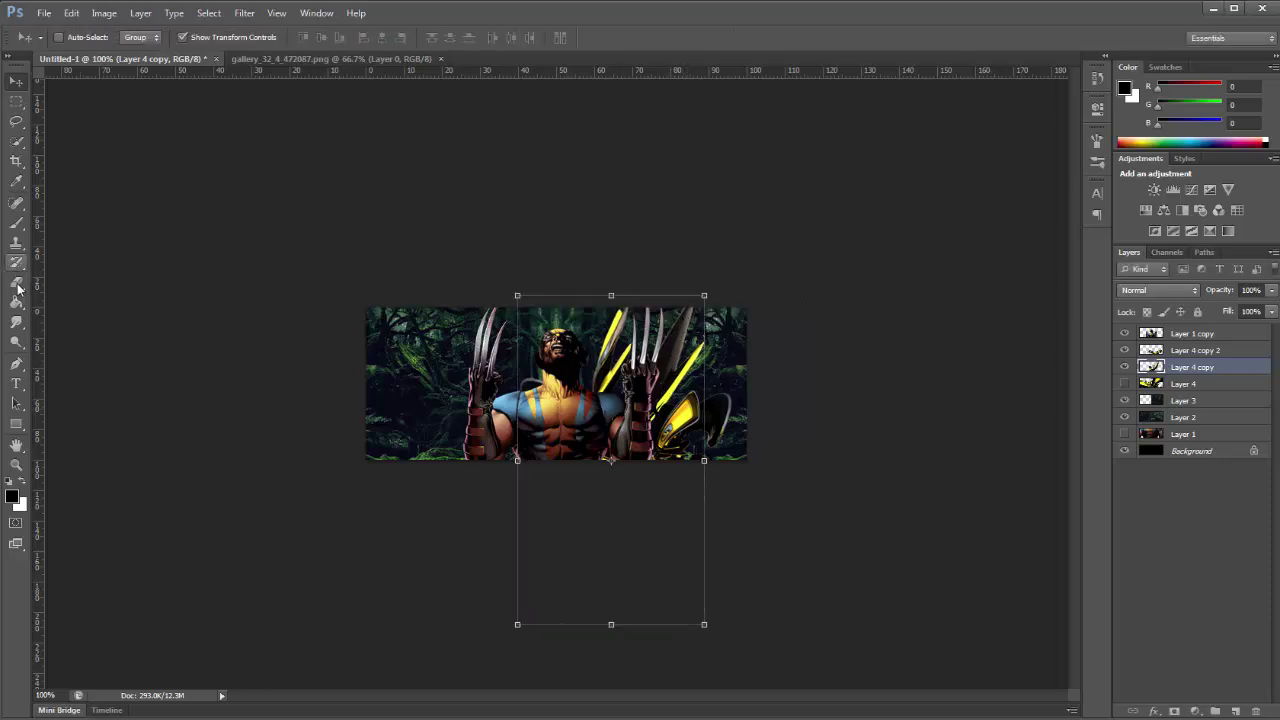
Erase part of the rotated yellow streak with a 54 px eraser
{"action": "left_click", "coordinate": [17, 286]}
{"action": "right_click", "coordinate": [726, 328]}
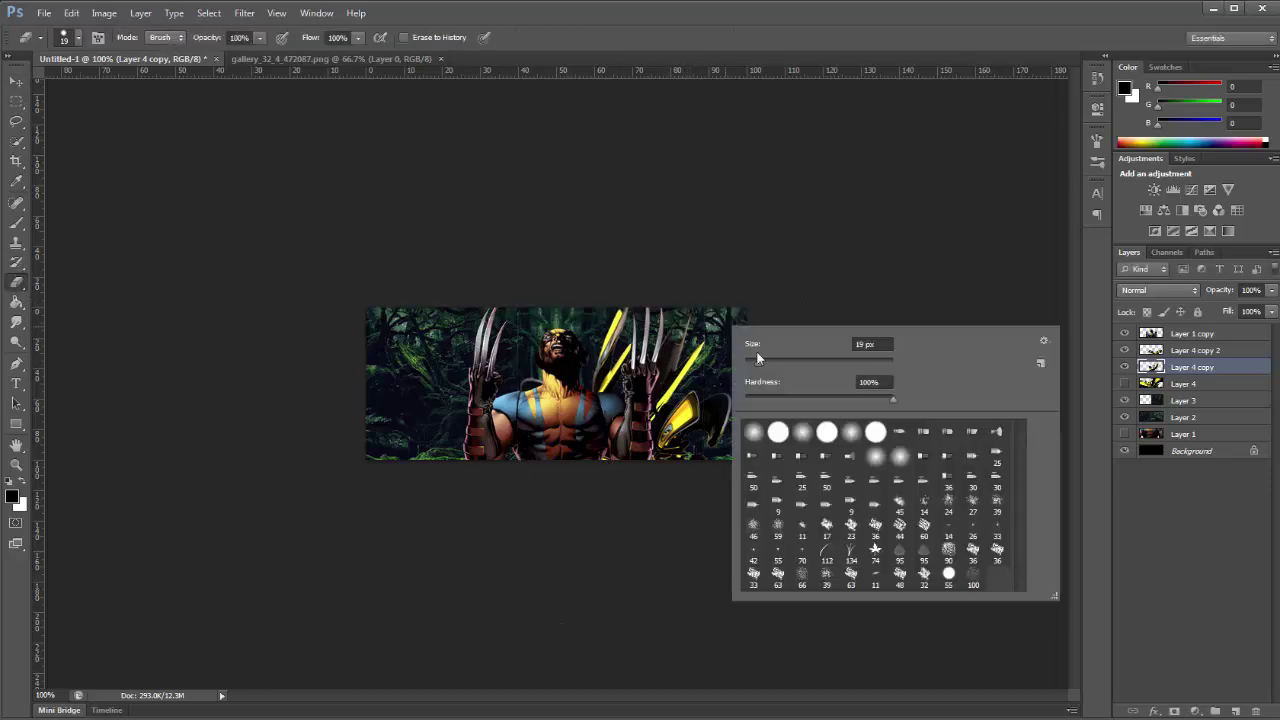
{"action": "double_click", "coordinate": [872, 344]}
{"action": "type", "text": "54"}
{"action": "key", "text": "Return"}
{"action": "mouse_move", "coordinate": [692, 328]}
{"action": "left_mouse_down"}
{"action": "mouse_move", "coordinate": [660, 351]}
{"action": "mouse_move", "coordinate": [642, 388]}
{"action": "left_mouse_up"}
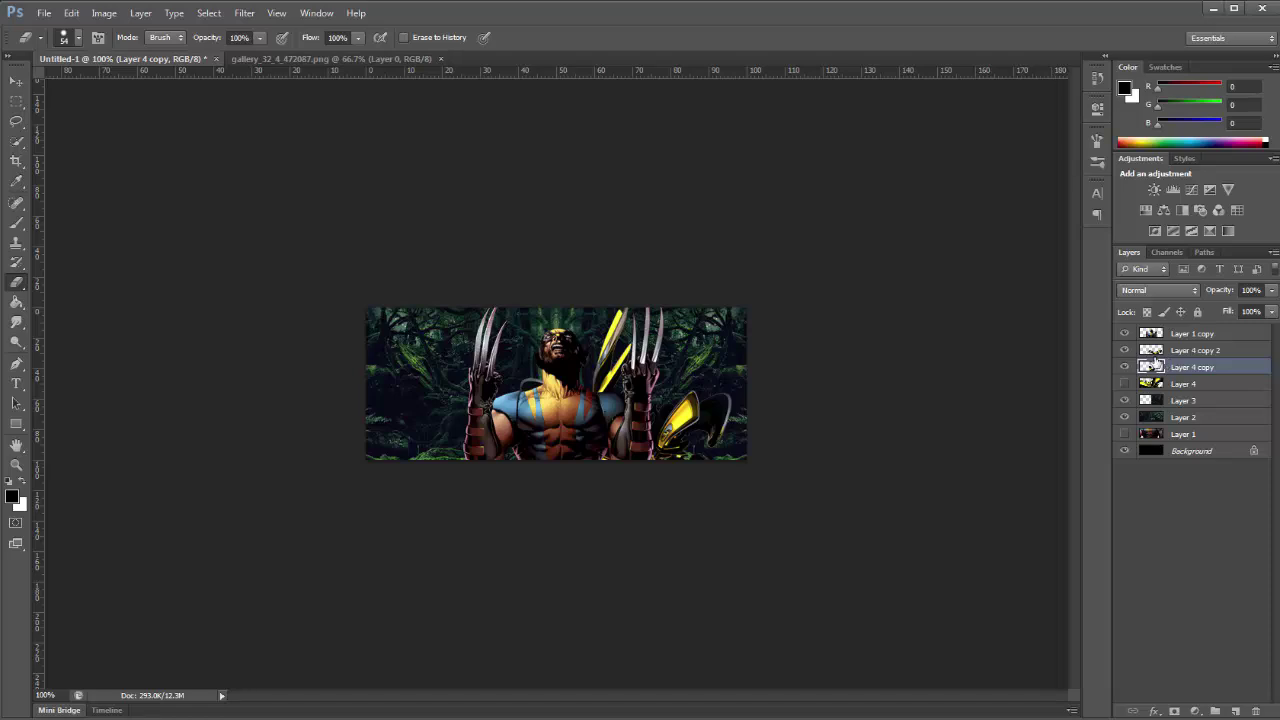
Duplicate the rotated streak and move the copy down and to the right
{"action": "key", "text": "ctrl+j"}
{"action": "key", "text": "v"}
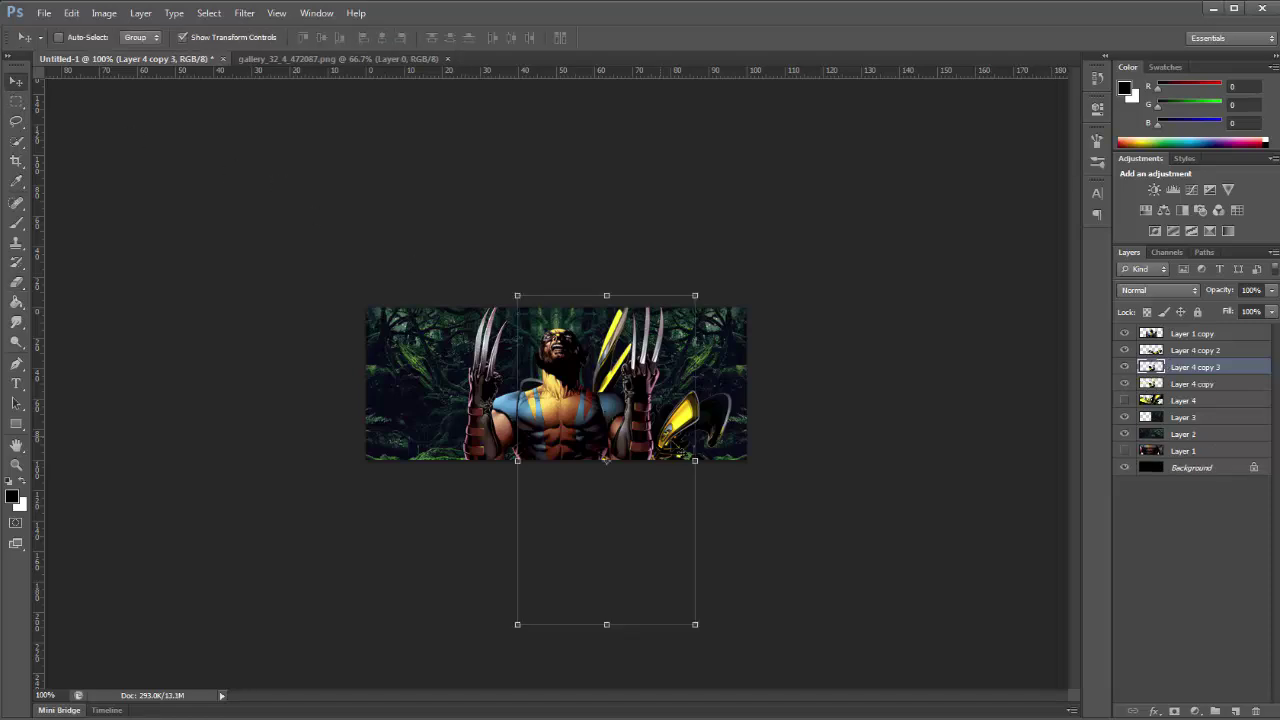
{"action": "left_click_drag", "start_coordinate": [663, 450], "coordinate": [730, 495]}
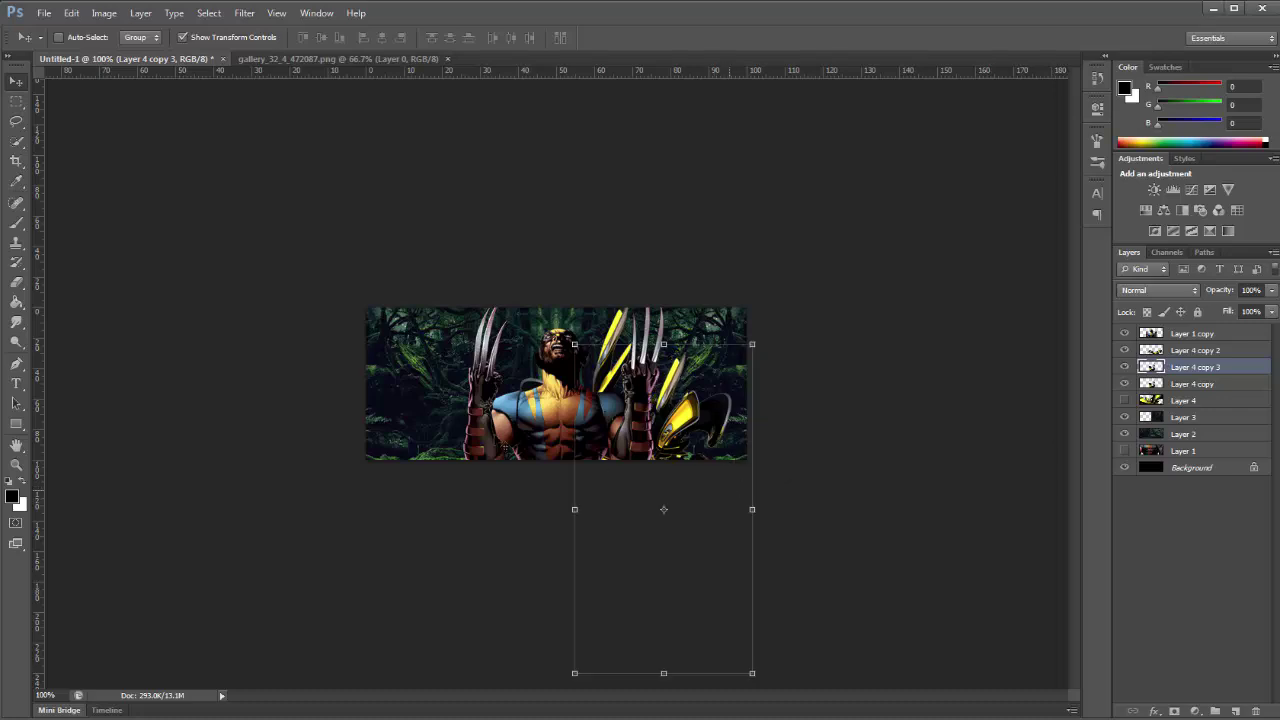
{"action": "left_click", "coordinate": [226, 38]}
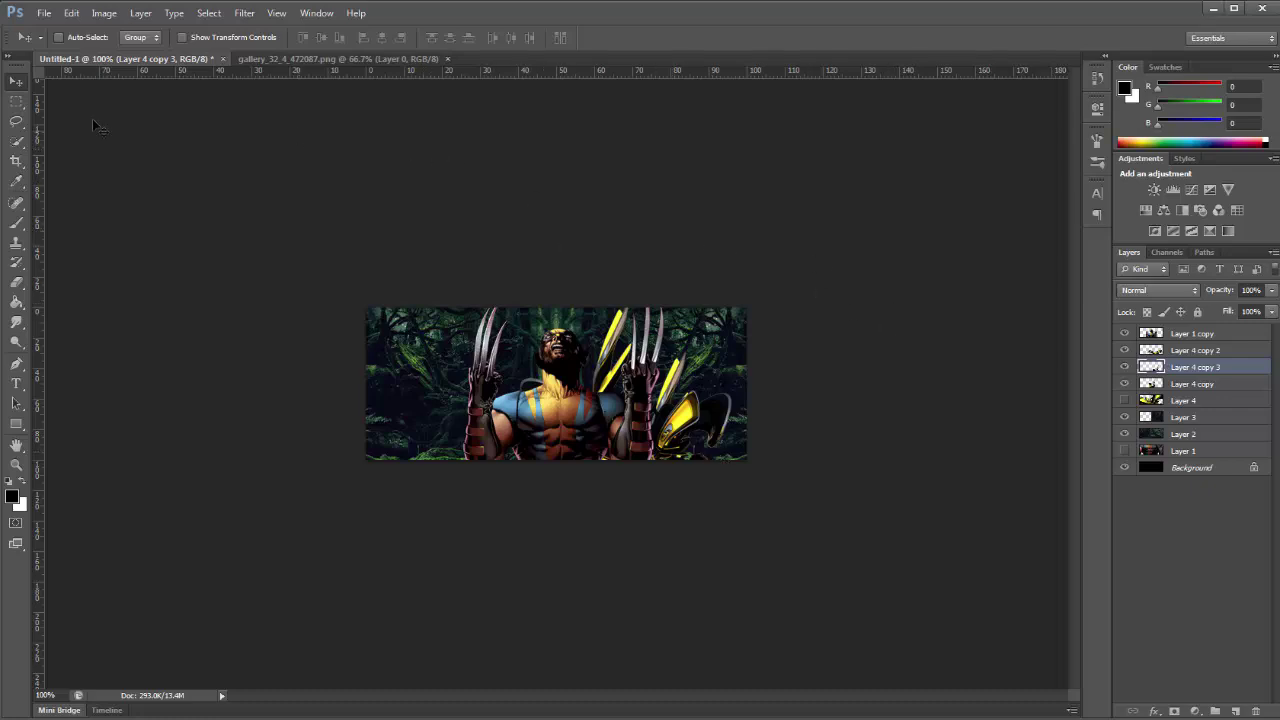
Open 3d_2_70.png and bring the swirl artwork into the banner as Layer 5
{"action": "left_click", "coordinate": [44, 13]}
{"action": "left_click", "coordinate": [50, 43]}
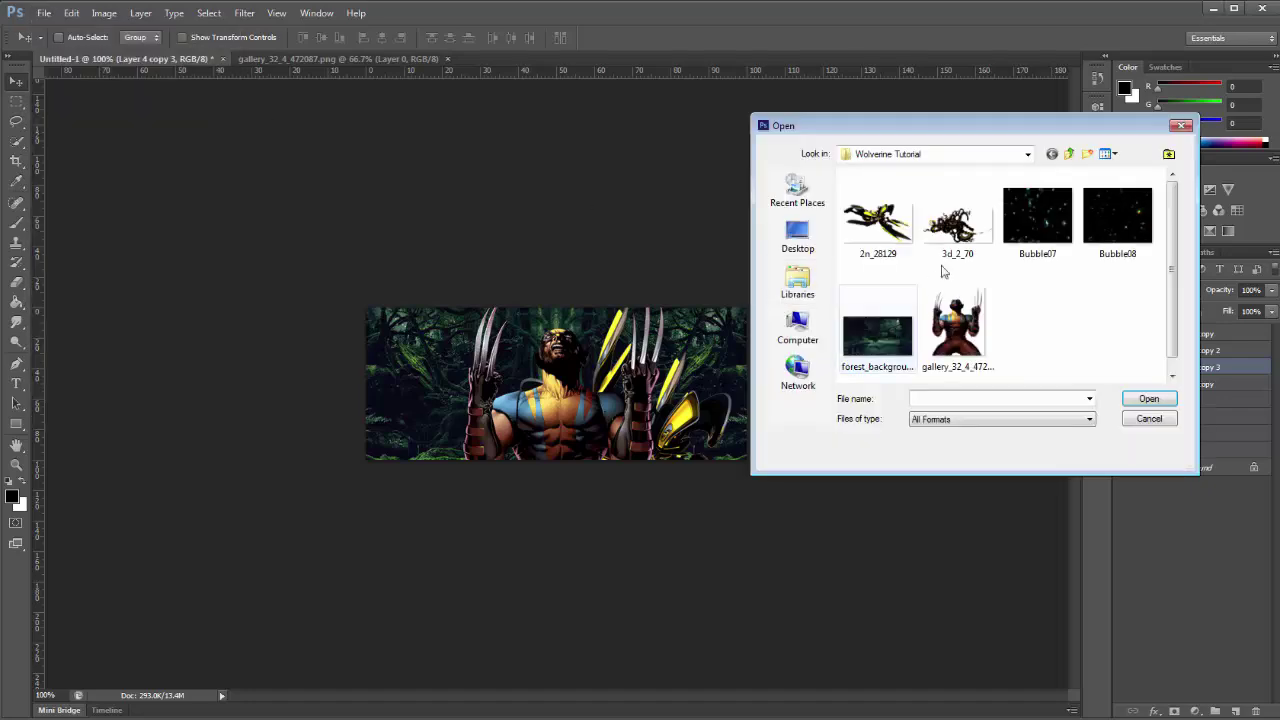
{"action": "double_click", "coordinate": [951, 255]}
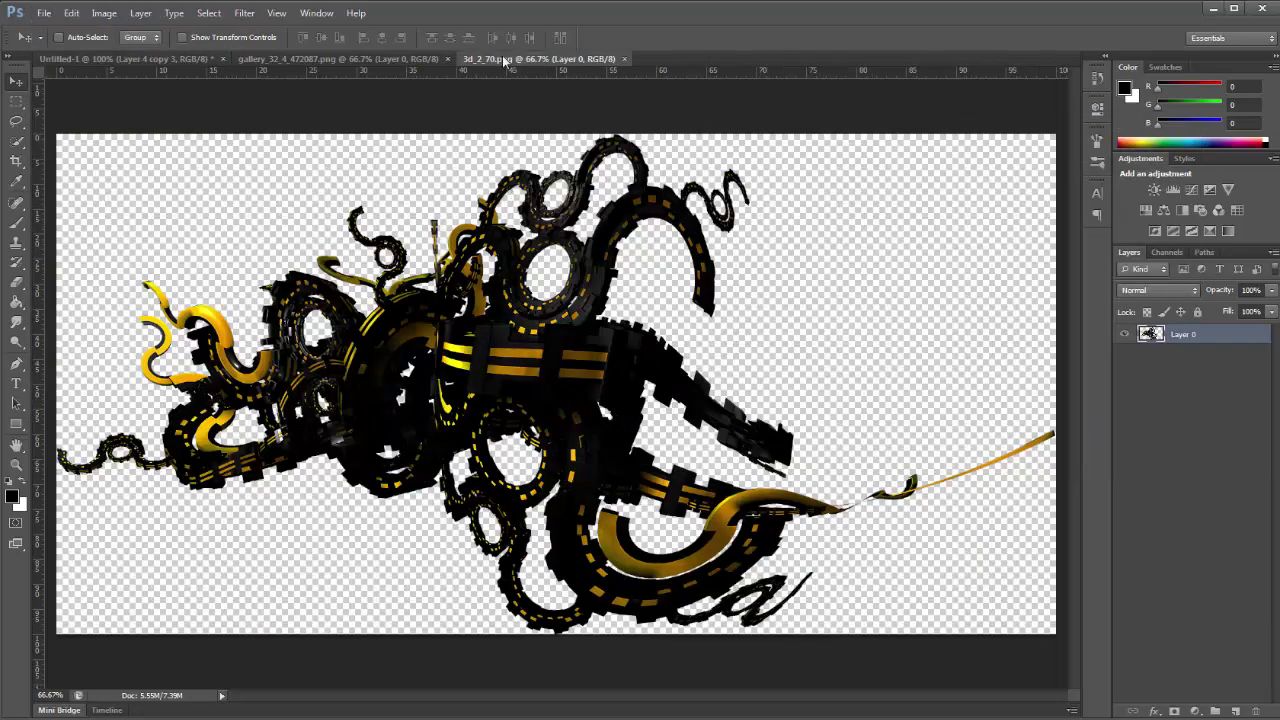
{"action": "left_click_drag", "start_coordinate": [505, 60], "coordinate": [549, 150]}
{"action": "left_click_drag", "start_coordinate": [1066, 152], "coordinate": [593, 187]}
{"action": "left_click", "coordinate": [1028, 178]}
{"action": "left_click_drag", "start_coordinate": [1178, 372], "coordinate": [1200, 411]}
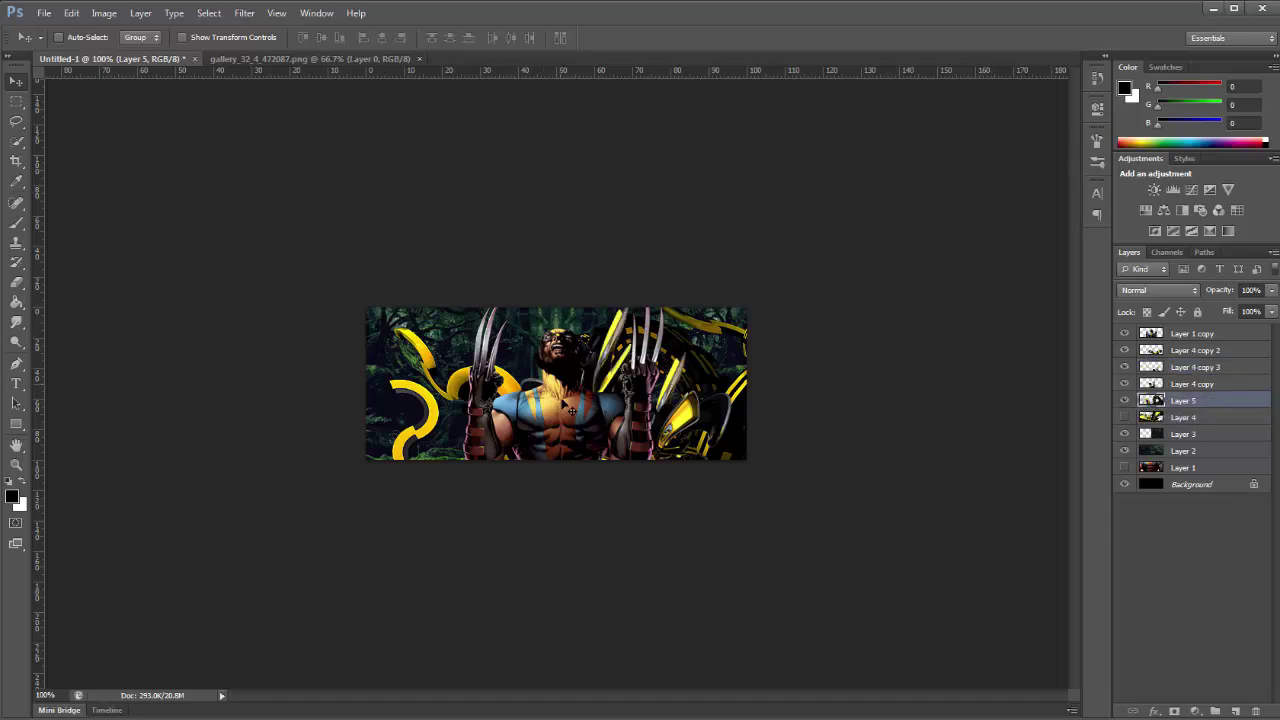
{"action": "left_click_drag", "start_coordinate": [725, 335], "coordinate": [312, 205]}
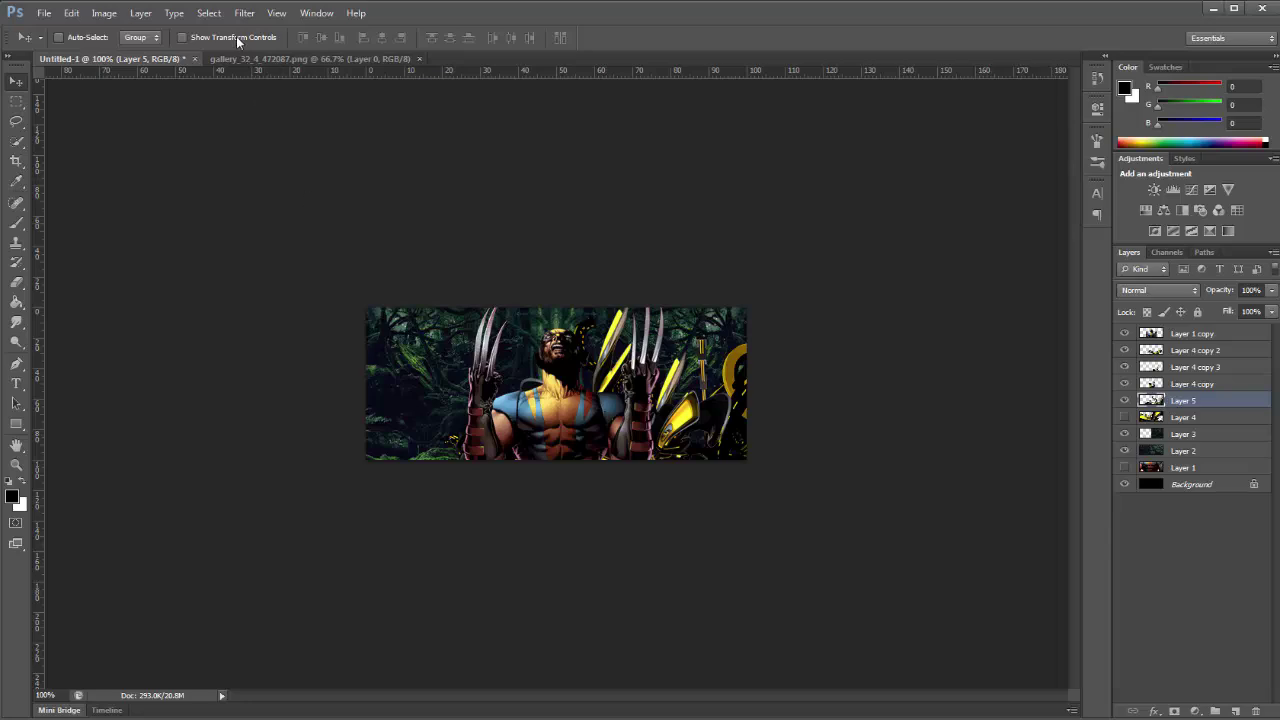
Scale the swirl artwork to about 58%, nudge it slightly lower, and apply
{"action": "left_click", "coordinate": [182, 37]}
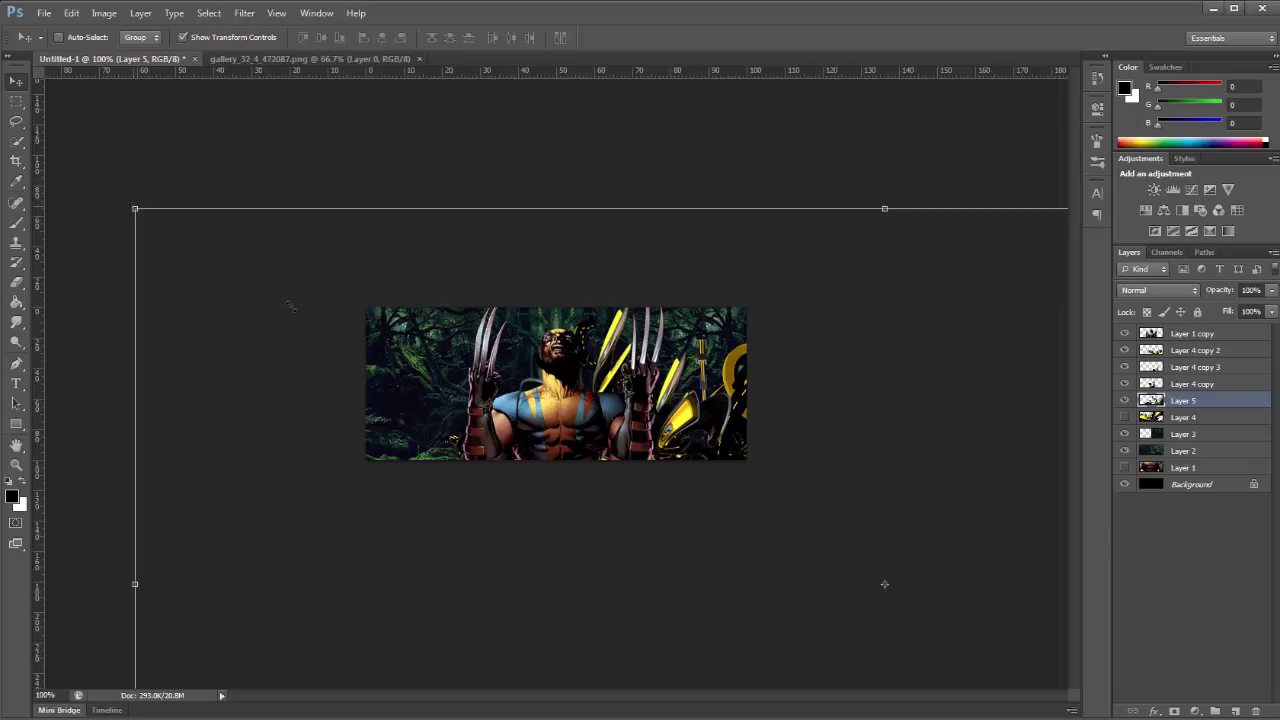
{"action": "left_click_drag", "start_coordinate": [134, 208], "coordinate": [645, 464]}
{"action": "left_click_drag", "start_coordinate": [770, 465], "coordinate": [430, 412]}
{"action": "left_click_drag", "start_coordinate": [209, 295], "coordinate": [405, 463]}
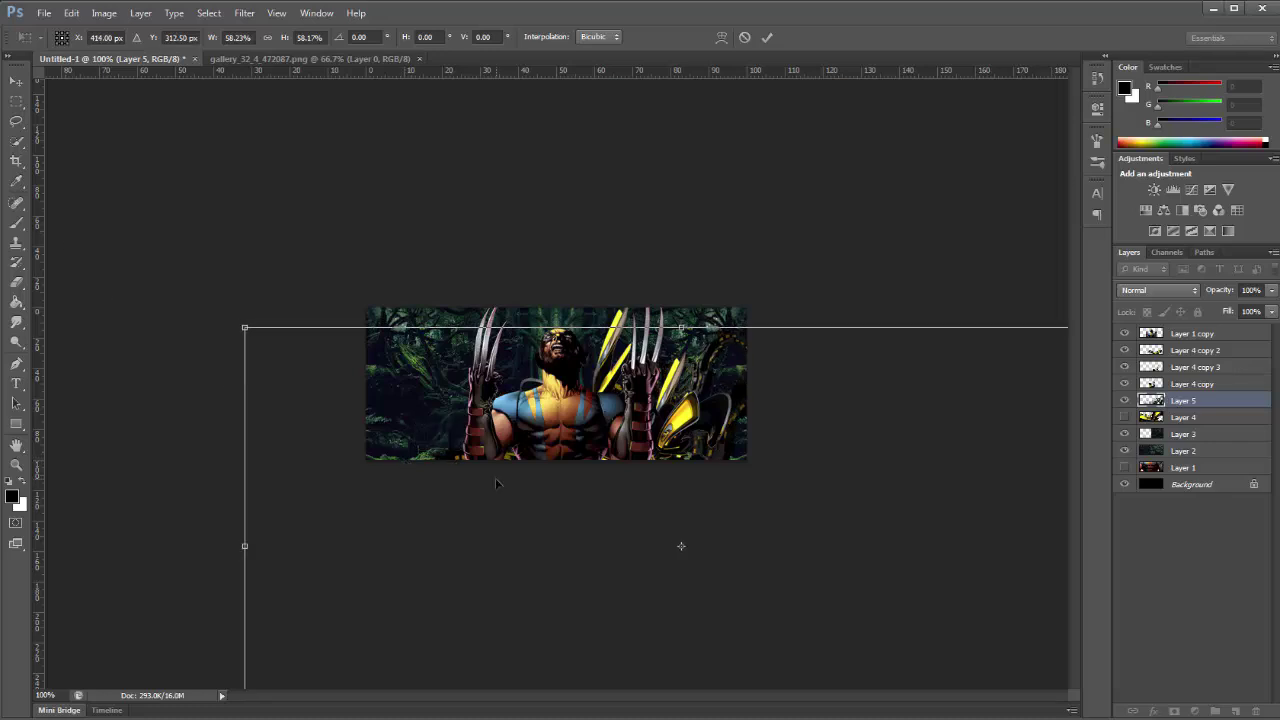
{"action": "left_click_drag", "start_coordinate": [495, 479], "coordinate": [495, 493]}
{"action": "left_click", "coordinate": [16, 80]}
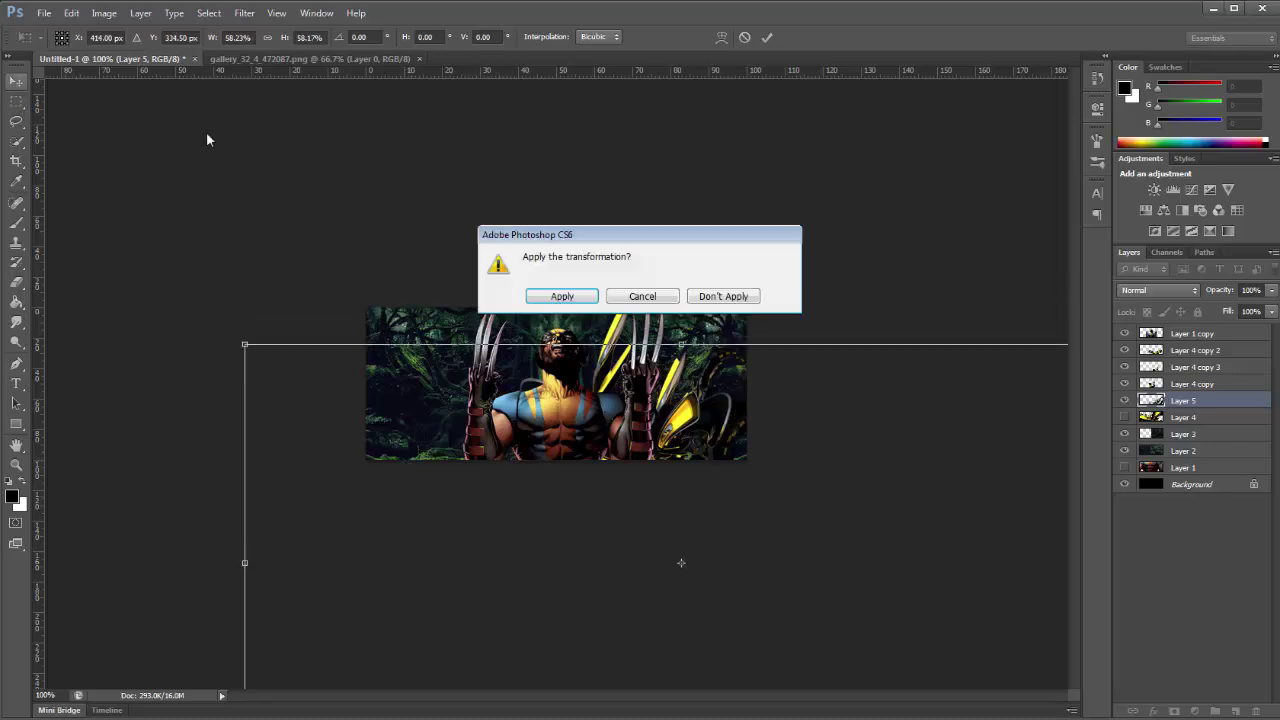
{"action": "left_click", "coordinate": [566, 298]}
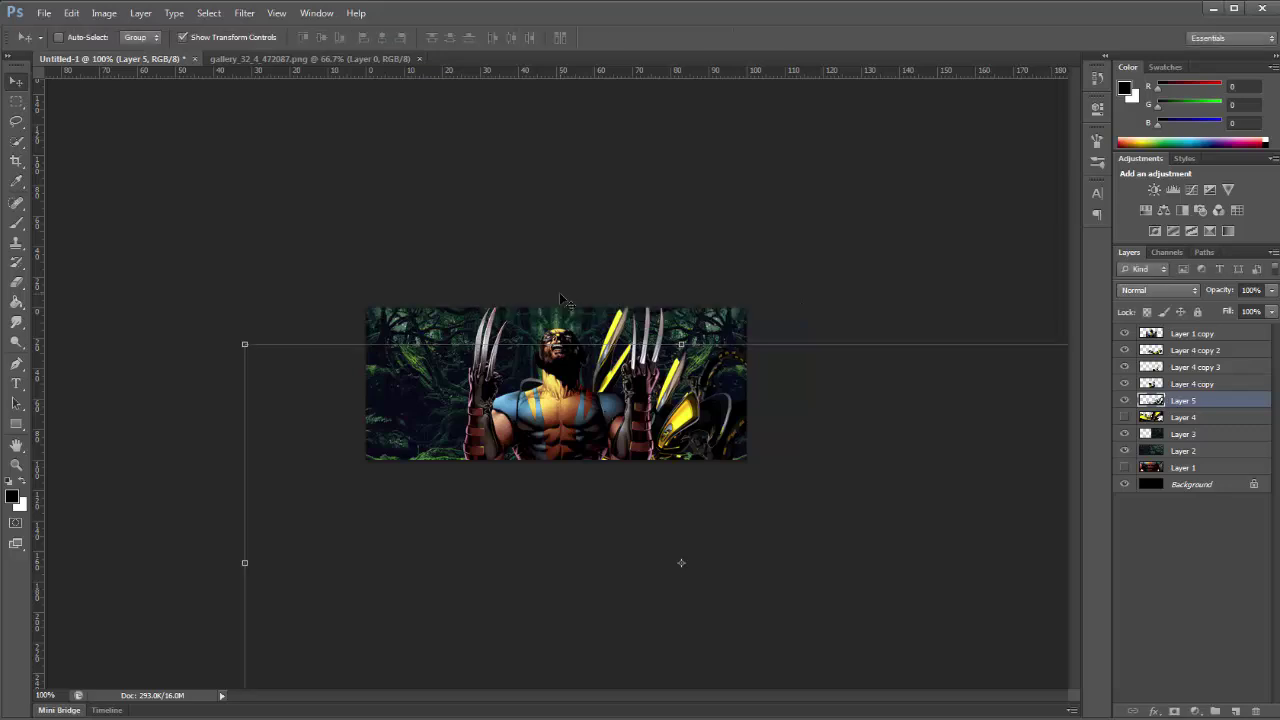
Duplicate the four claw and swirl layers, hide the originals, and merge the copies
{"action": "left_click", "coordinate": [244, 40]}
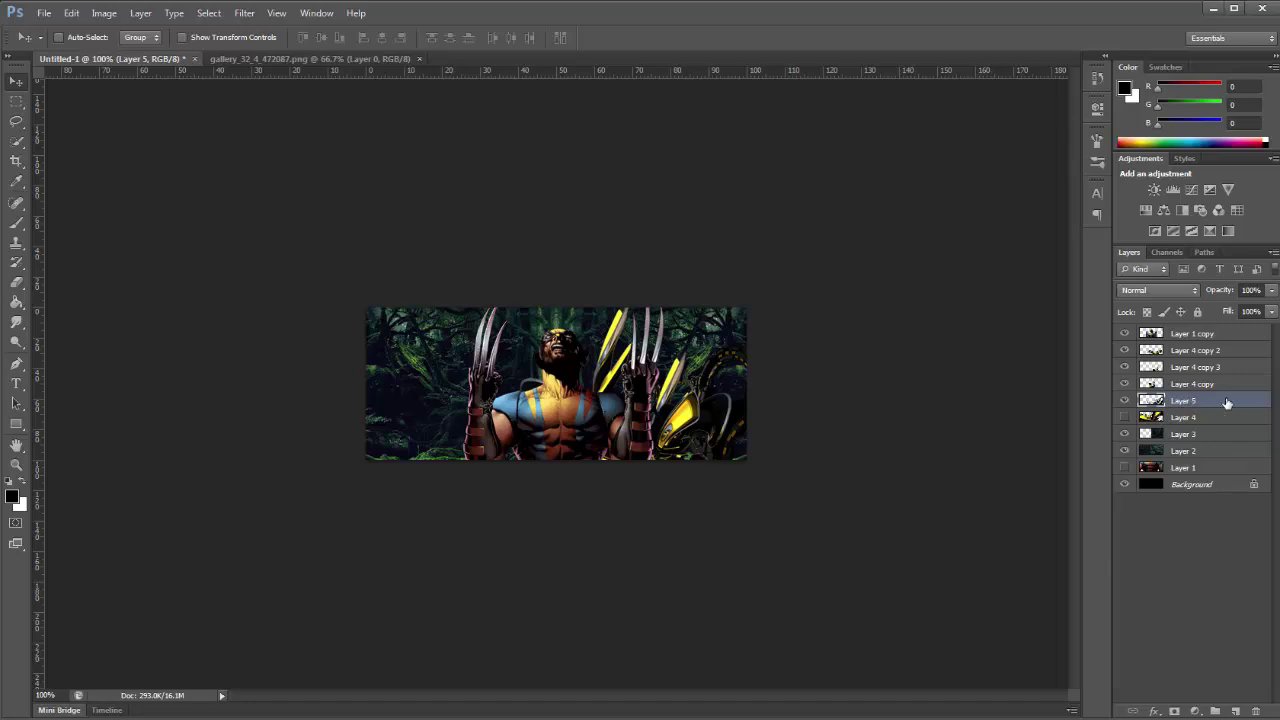
{"action": "left_click", "coordinate": [1232, 349], "text": "shift"}
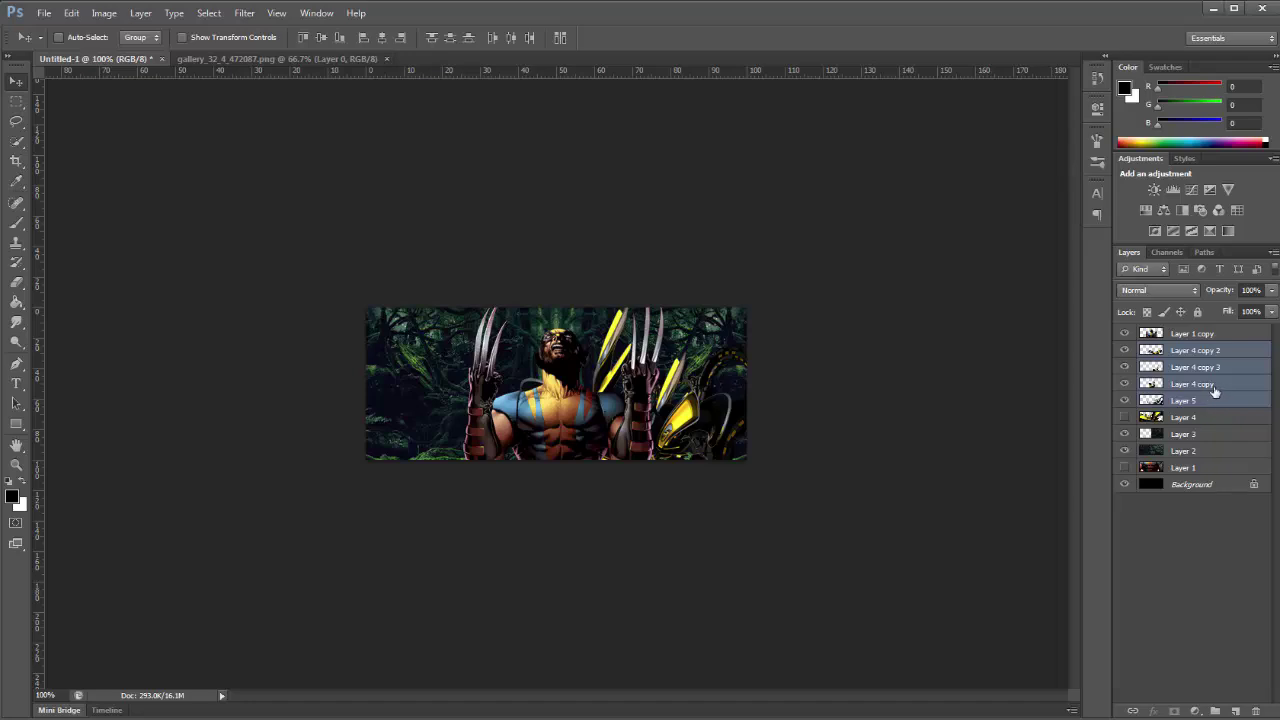
{"action": "key", "text": "ctrl+j"}
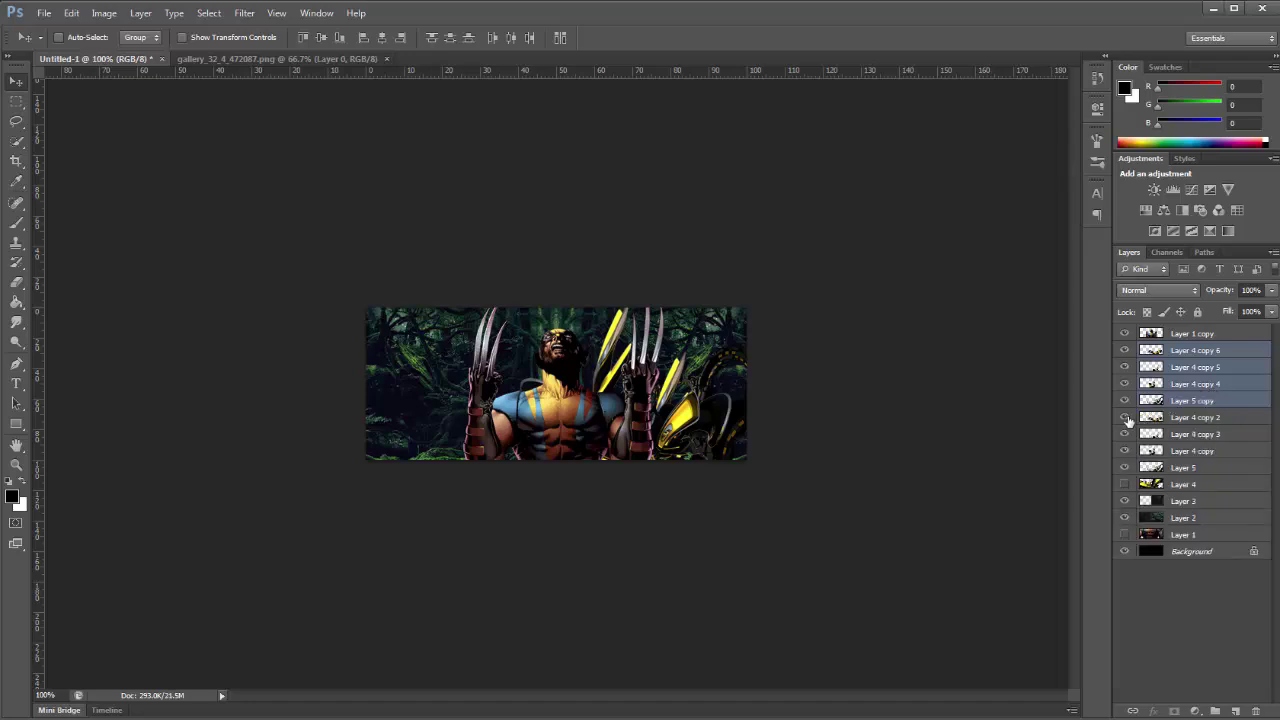
{"action": "left_click_drag", "start_coordinate": [1127, 424], "coordinate": [1126, 467]}
{"action": "right_click", "coordinate": [1250, 402]}
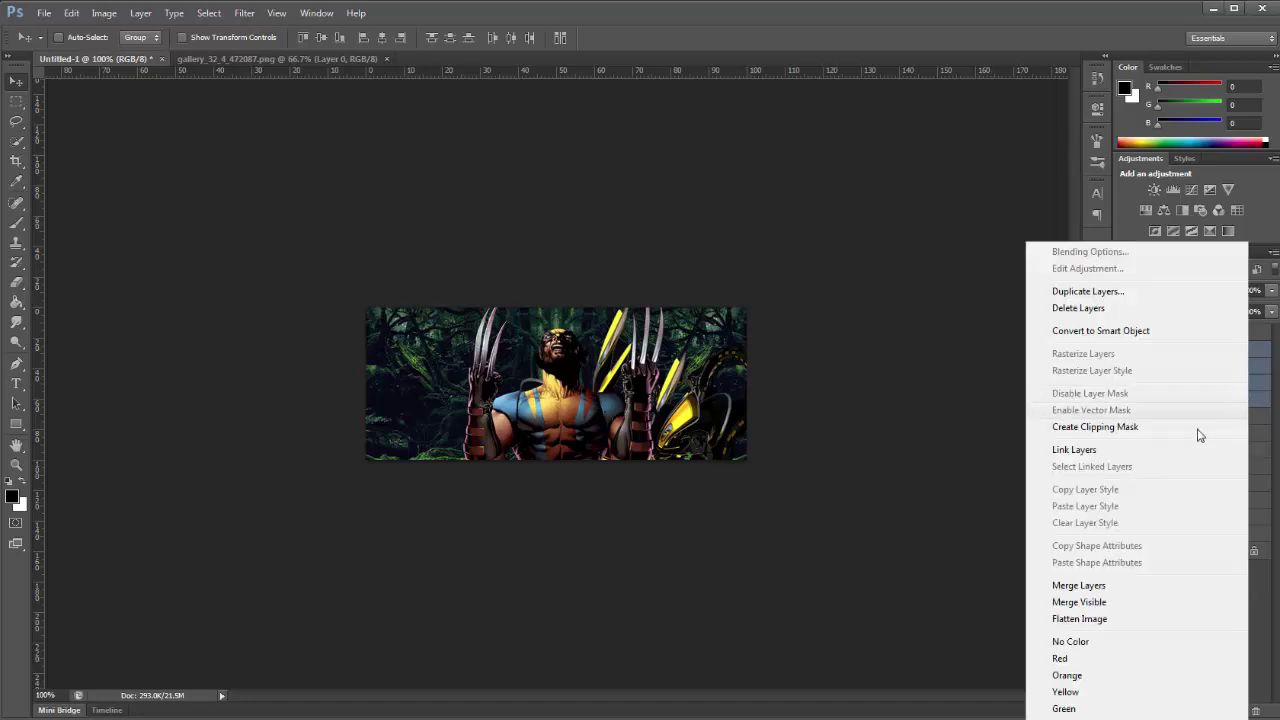
{"action": "left_click", "coordinate": [1108, 587]}
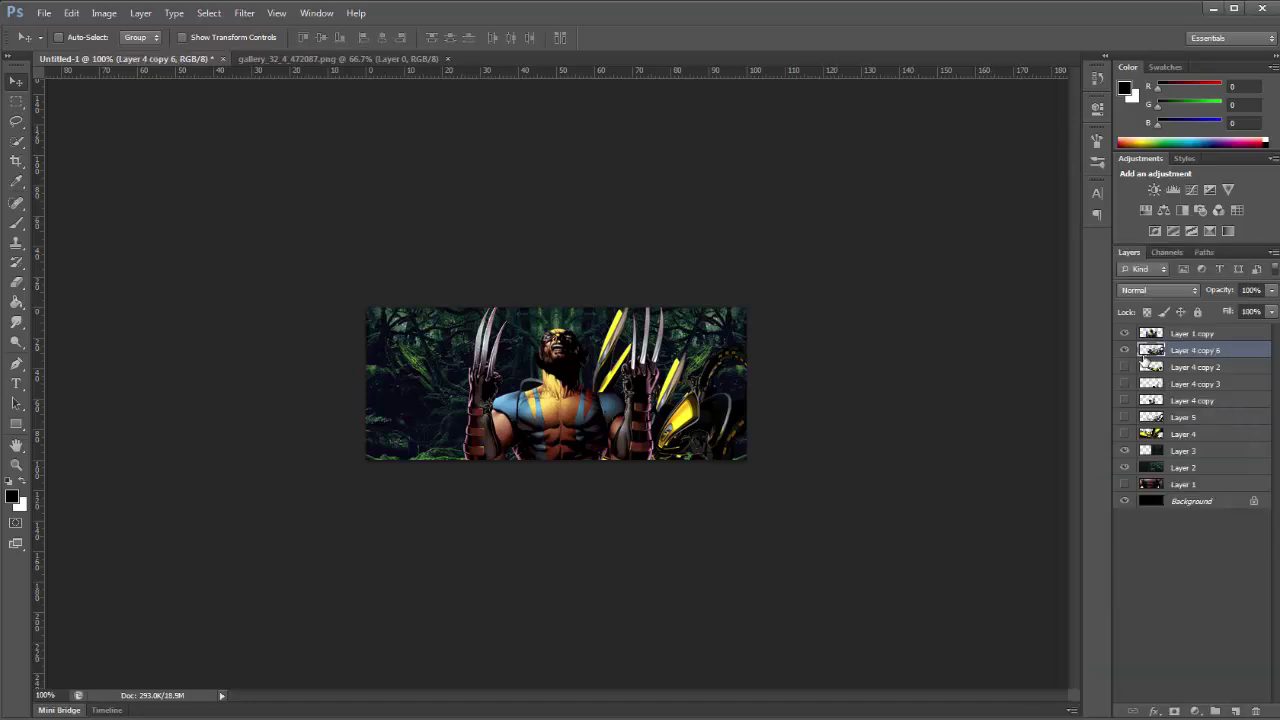
Toggle the merged Layer 4 copy 6 on and off to compare the result
{"action": "left_click", "coordinate": [1126, 351]}
{"action": "left_click", "coordinate": [1126, 351]}
{"action": "left_click", "coordinate": [1126, 351]}
{"action": "left_click", "coordinate": [1126, 351]}
{"action": "left_click", "coordinate": [1126, 351]}
{"action": "left_click", "coordinate": [1126, 351]}
{"action": "left_click", "coordinate": [22, 143]}
Place a guide at the banner's centre and copy the right half onto a new Layer 6
{"action": "left_click_drag", "start_coordinate": [39, 168], "coordinate": [557, 238]}
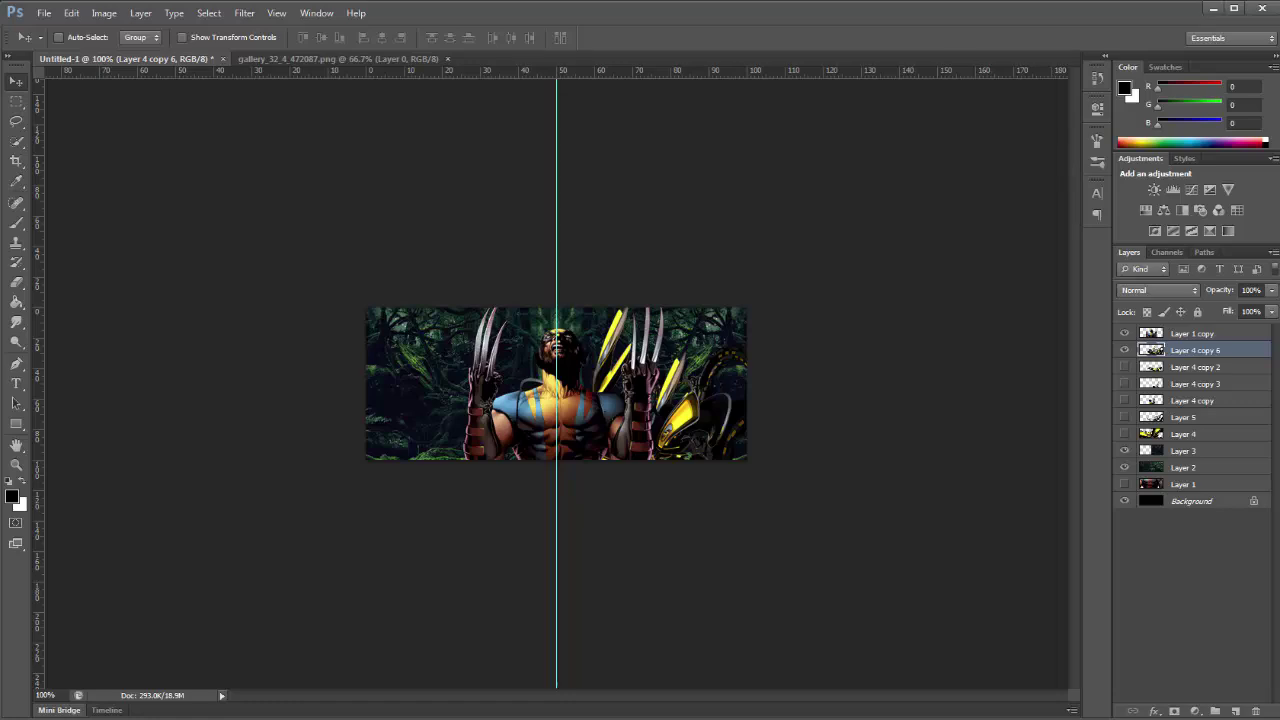
{"action": "right_click", "coordinate": [1080, 714]}
{"action": "left_click", "coordinate": [1057, 704]}
{"action": "left_click", "coordinate": [16, 101]}
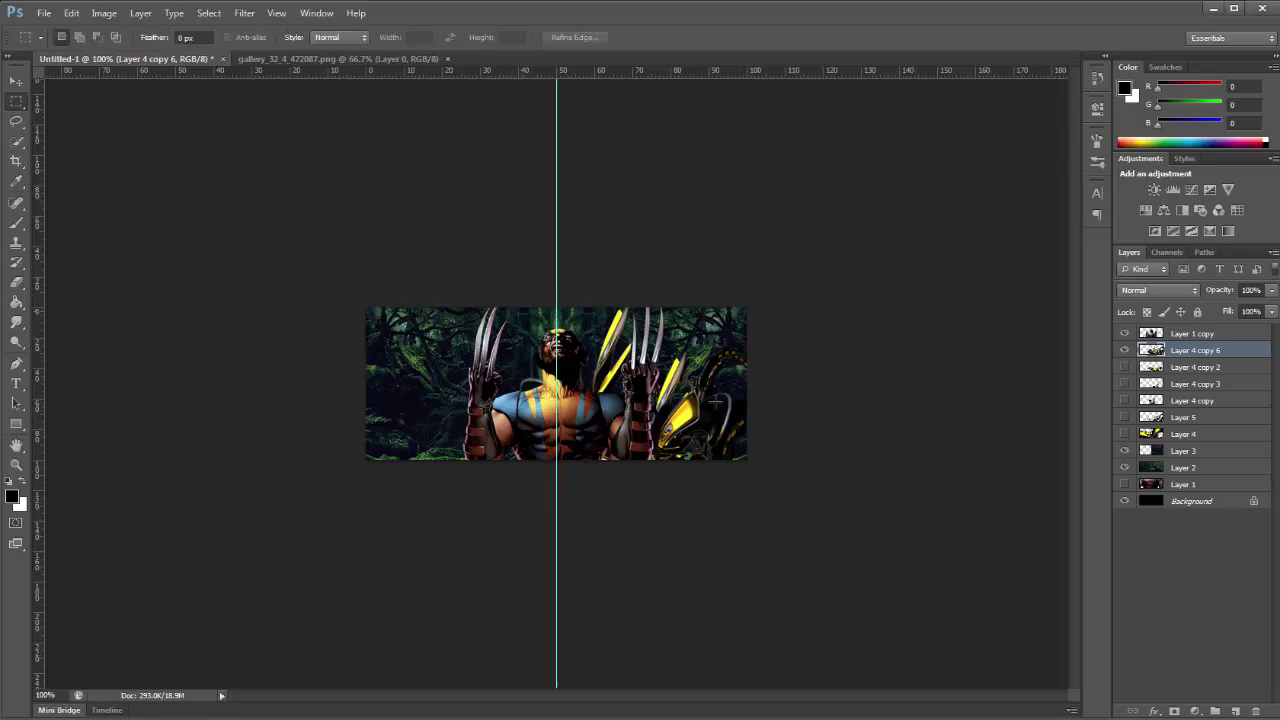
{"action": "left_click_drag", "start_coordinate": [747, 461], "coordinate": [557, 295]}
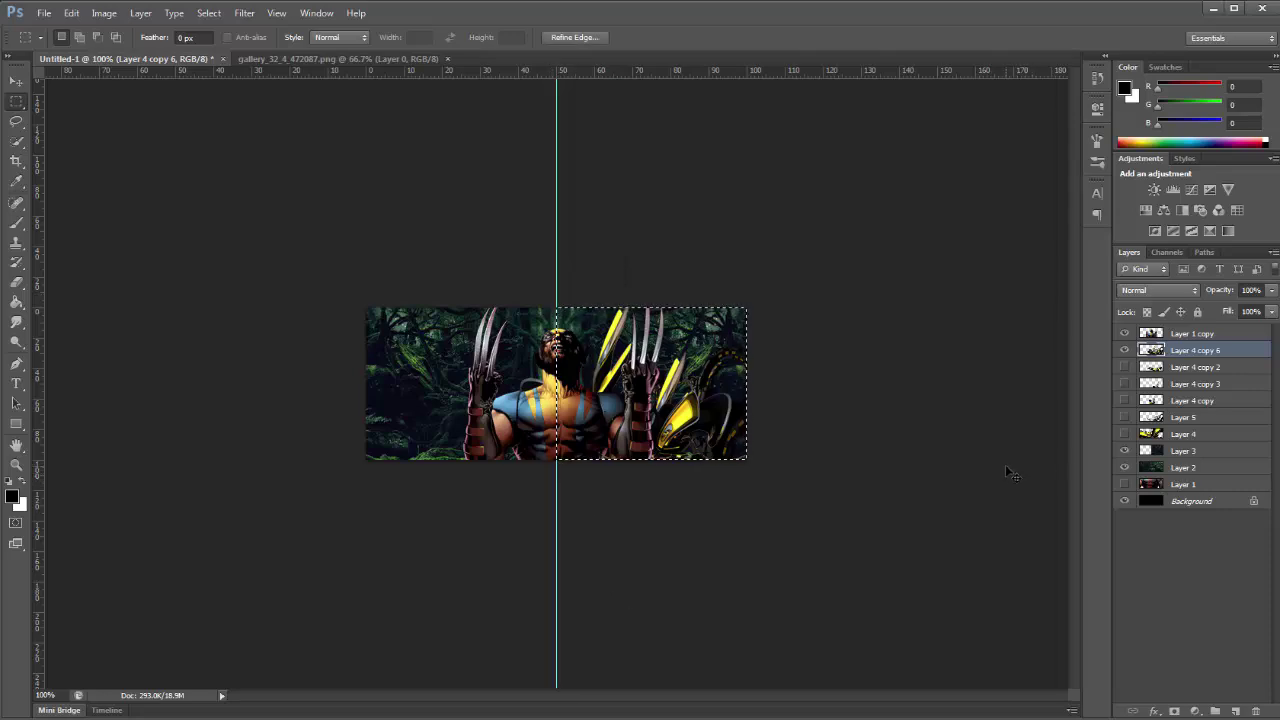
{"action": "key", "text": "ctrl+j"}
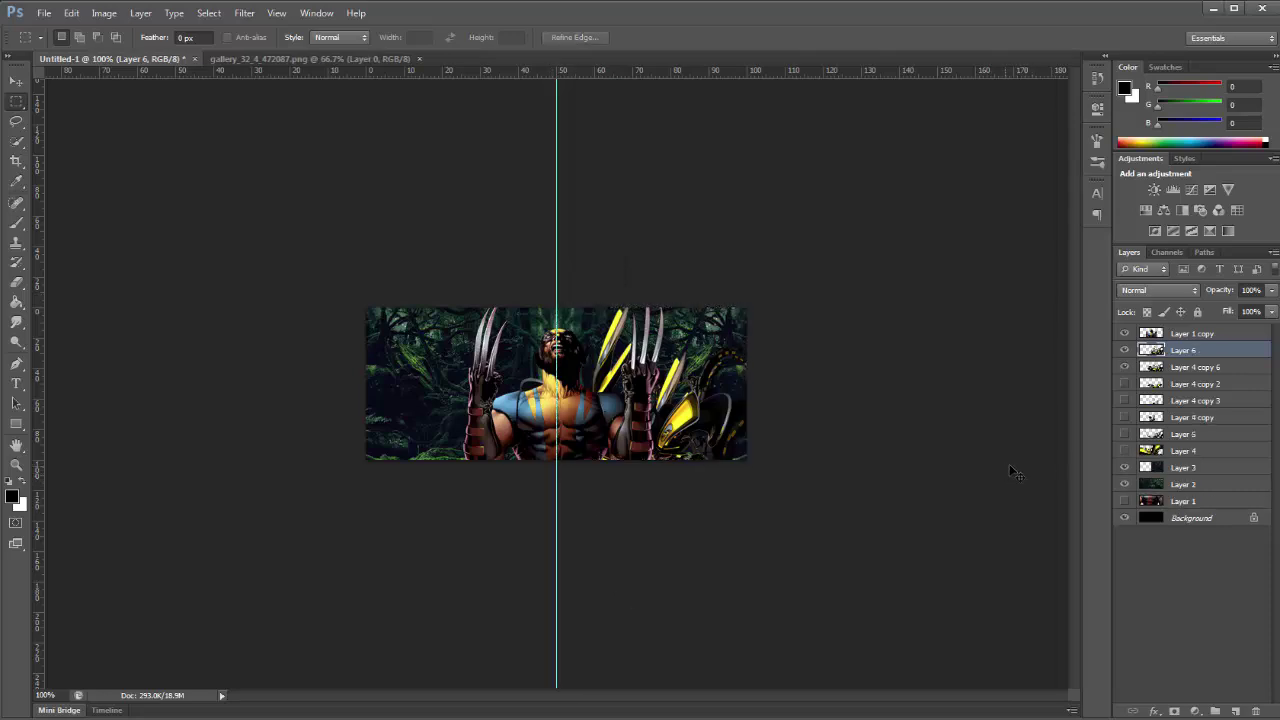
Flip Layer 6 horizontally onto the left half, apply it, and remove the centre guide
{"action": "left_click", "coordinate": [13, 81]}
{"action": "left_click", "coordinate": [215, 38]}
{"action": "left_click_drag", "start_coordinate": [557, 170], "coordinate": [4, 178]}
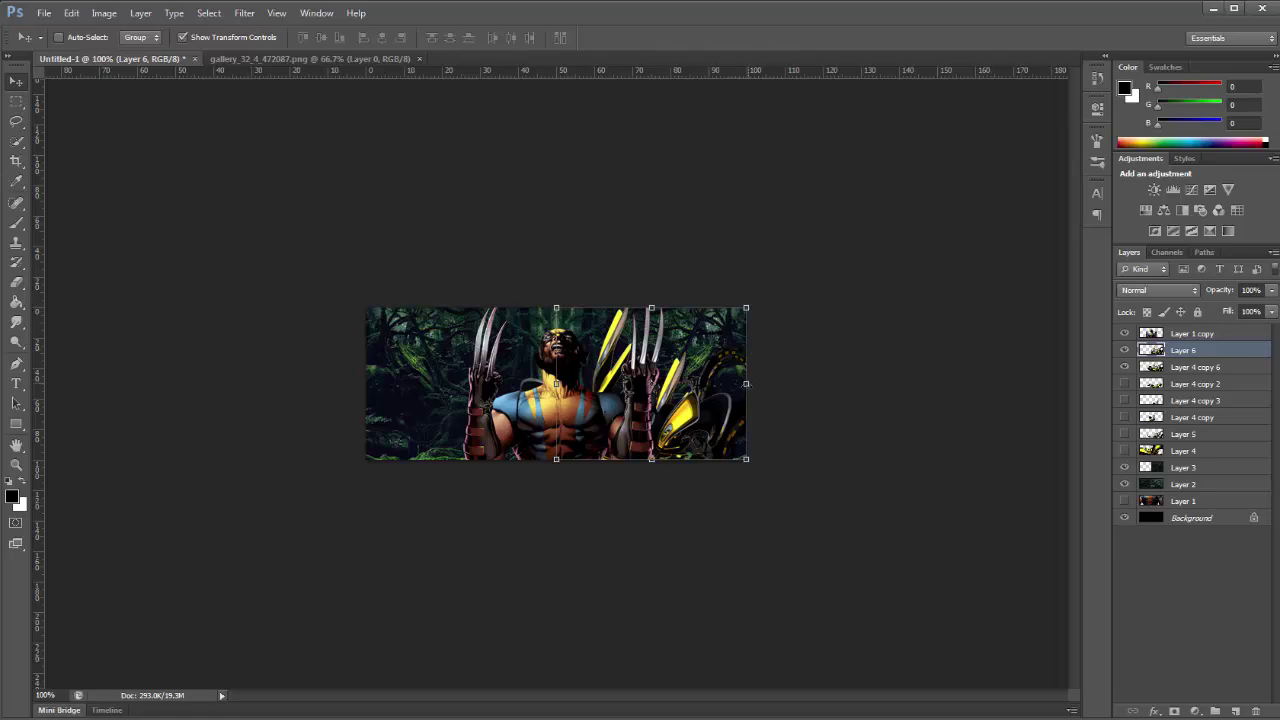
{"action": "left_click_drag", "start_coordinate": [746, 383], "coordinate": [364, 404]}
{"action": "left_click", "coordinate": [16, 81]}
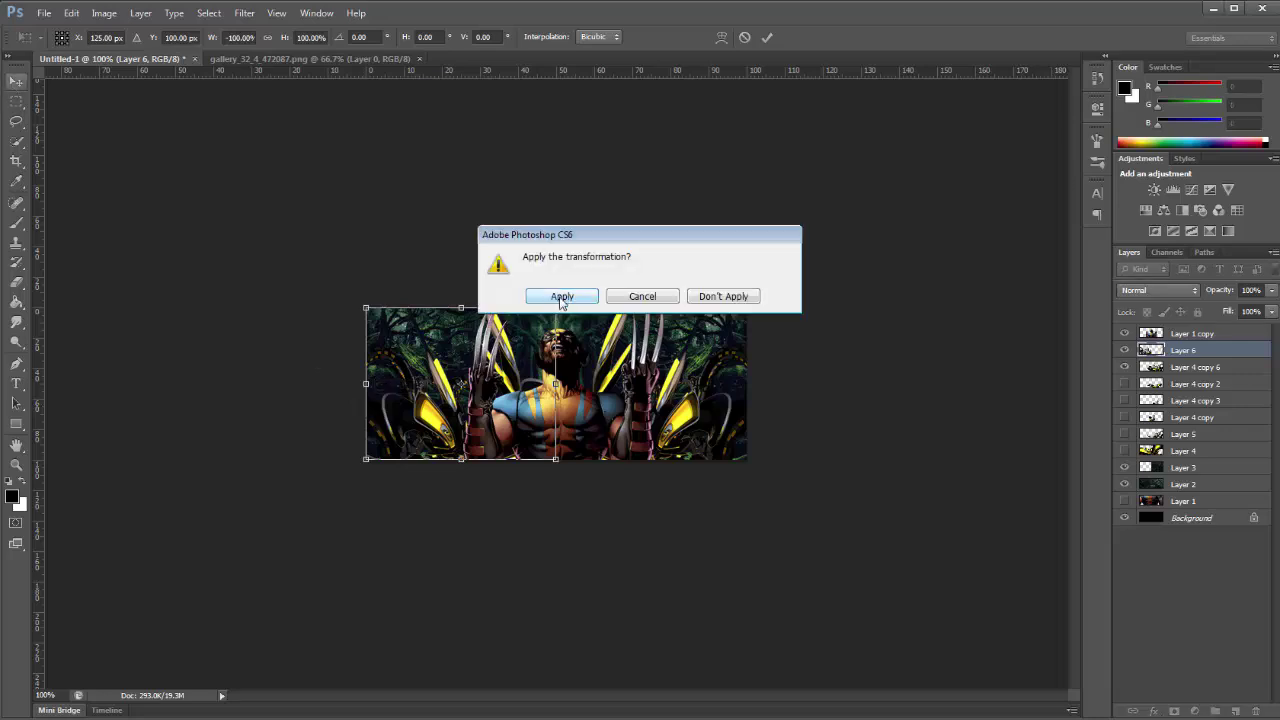
{"action": "left_click", "coordinate": [562, 297]}
{"action": "left_click", "coordinate": [239, 36]}
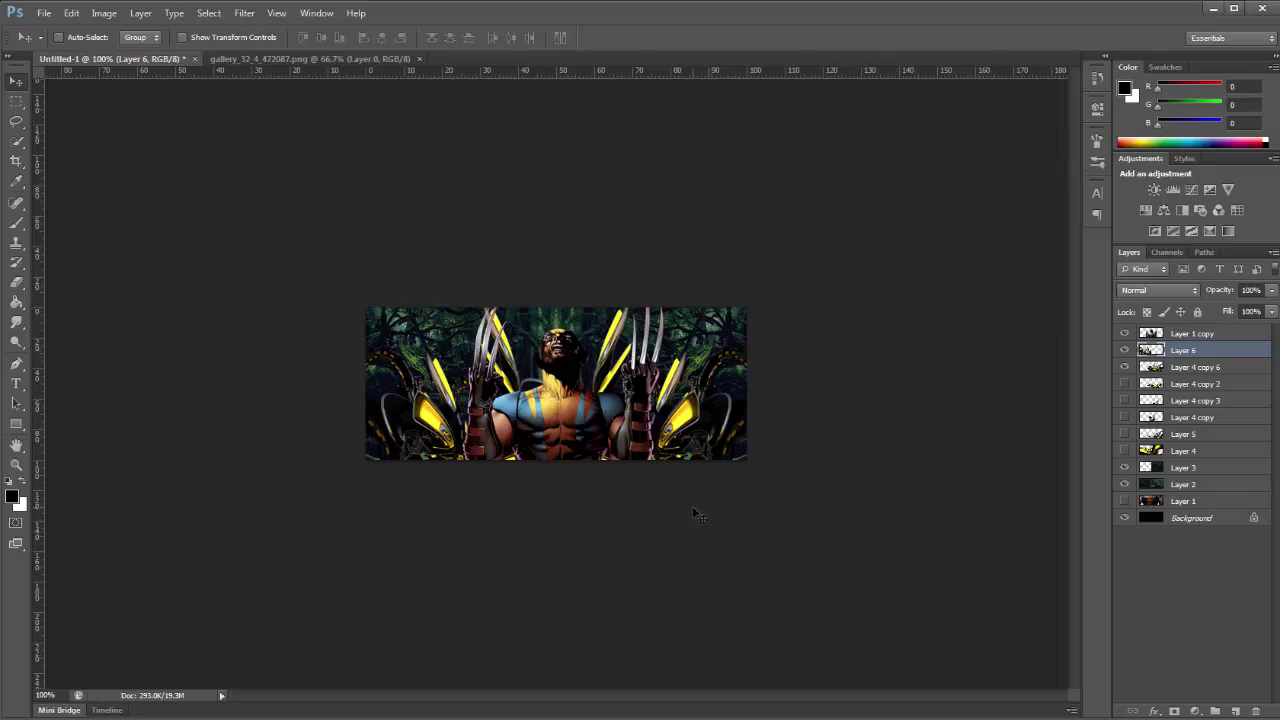
{"action": "left_click", "coordinate": [1182, 336]}
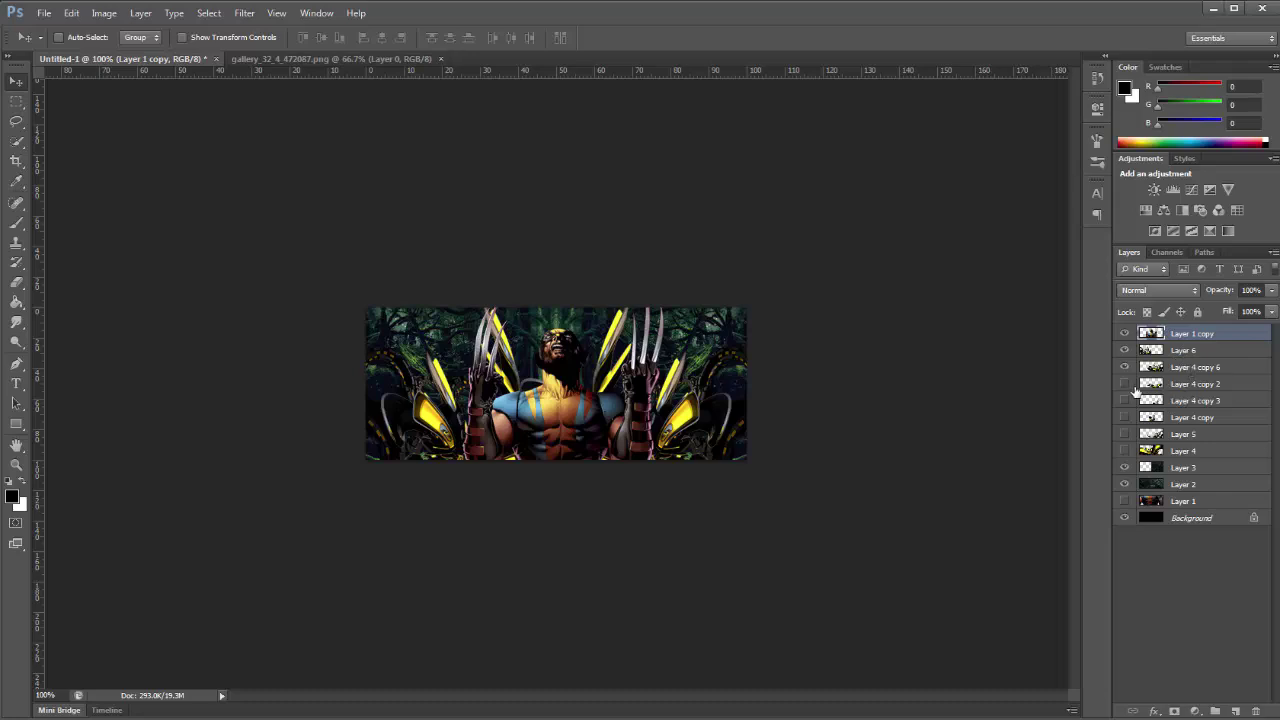
Move Layer 4 copy 2 to the top of the stack and shift its claws toward the bottom edge
{"action": "left_click", "coordinate": [1187, 387]}
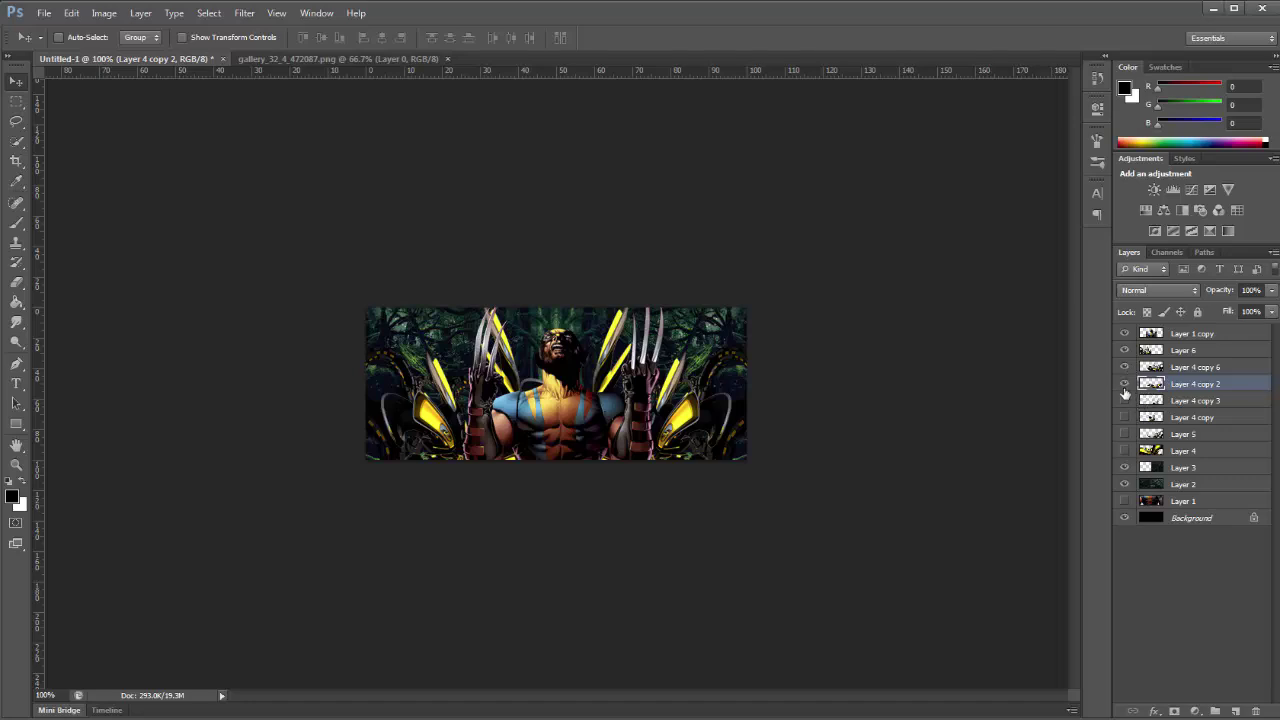
{"action": "left_click_drag", "start_coordinate": [1212, 384], "coordinate": [1205, 334]}
{"action": "left_click_drag", "start_coordinate": [709, 470], "coordinate": [245, 44]}
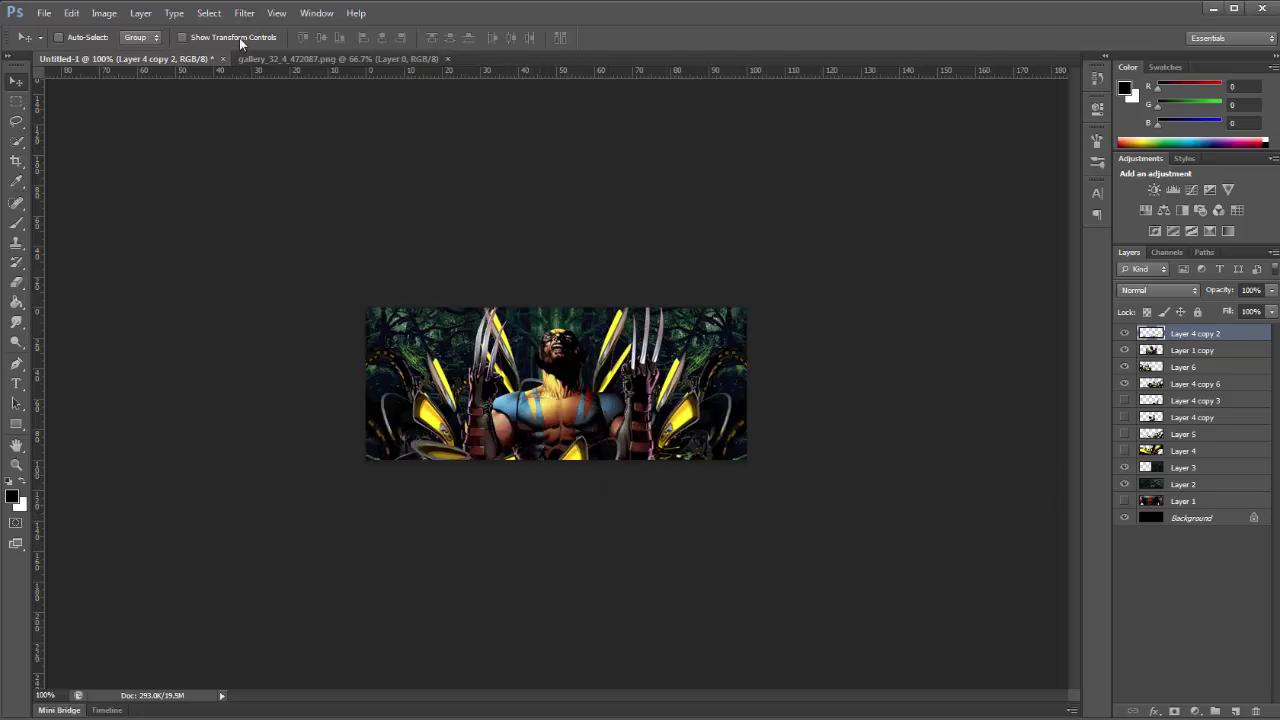
{"action": "left_click_drag", "start_coordinate": [581, 504], "coordinate": [600, 516]}
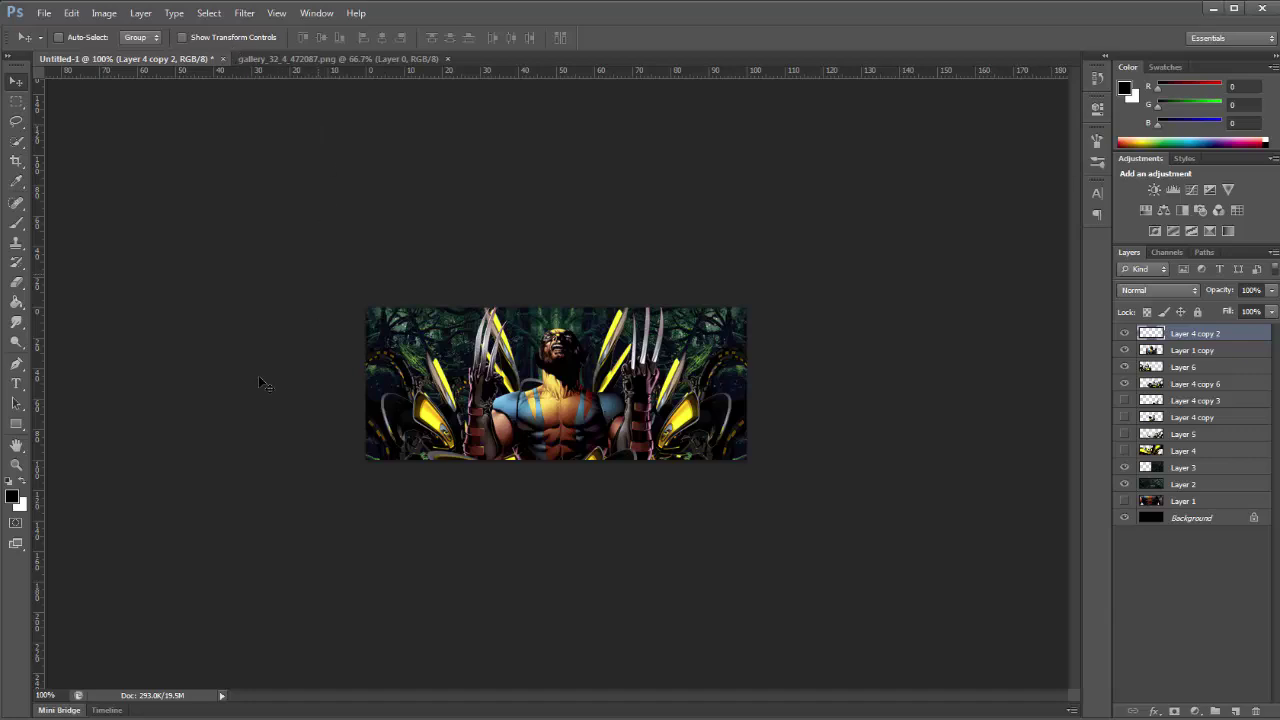
{"action": "left_click", "coordinate": [16, 282]}
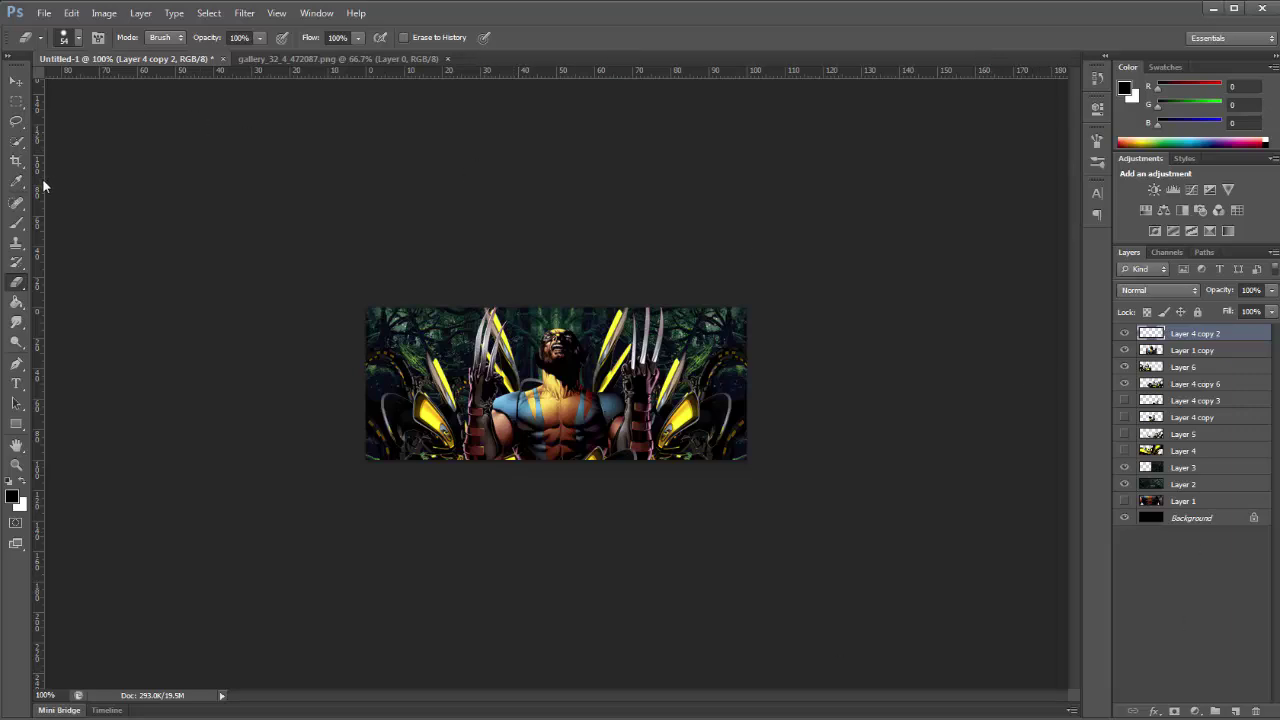
Guide the banner's vertical centre, select its right half and create Layer 7 from it
{"action": "left_click_drag", "start_coordinate": [38, 184], "coordinate": [557, 218]}
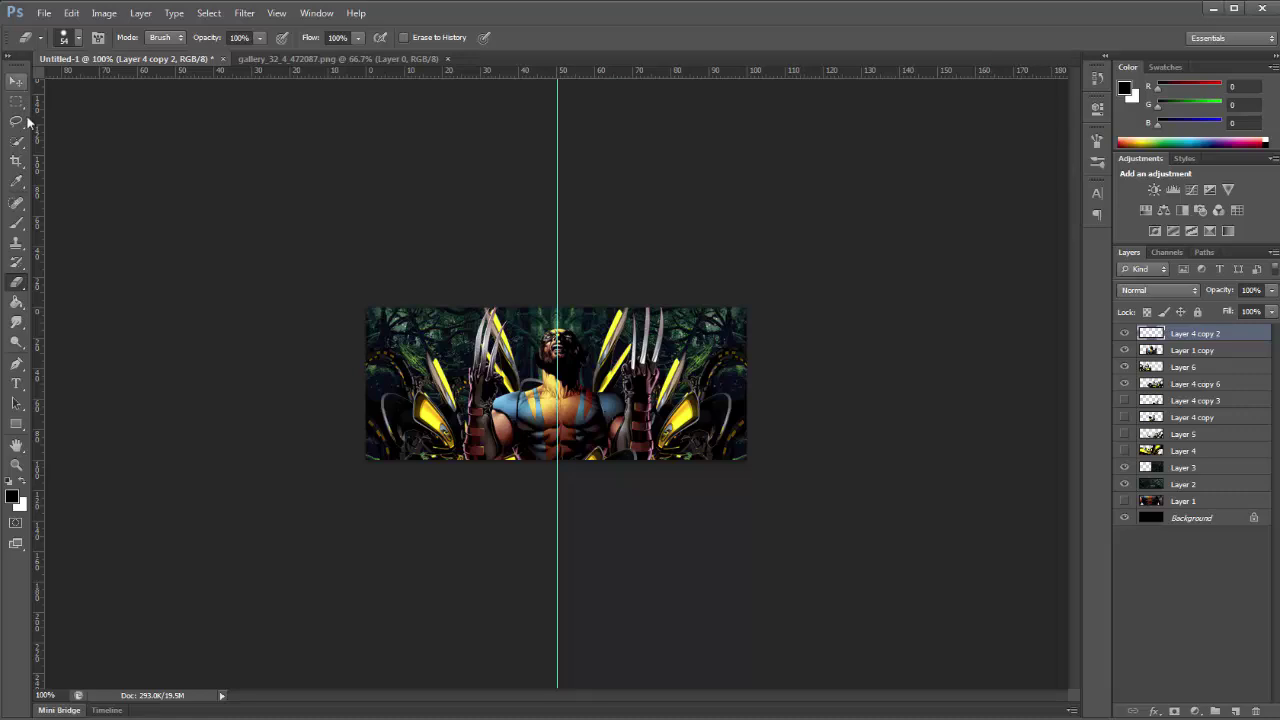
{"action": "left_click", "coordinate": [16, 101]}
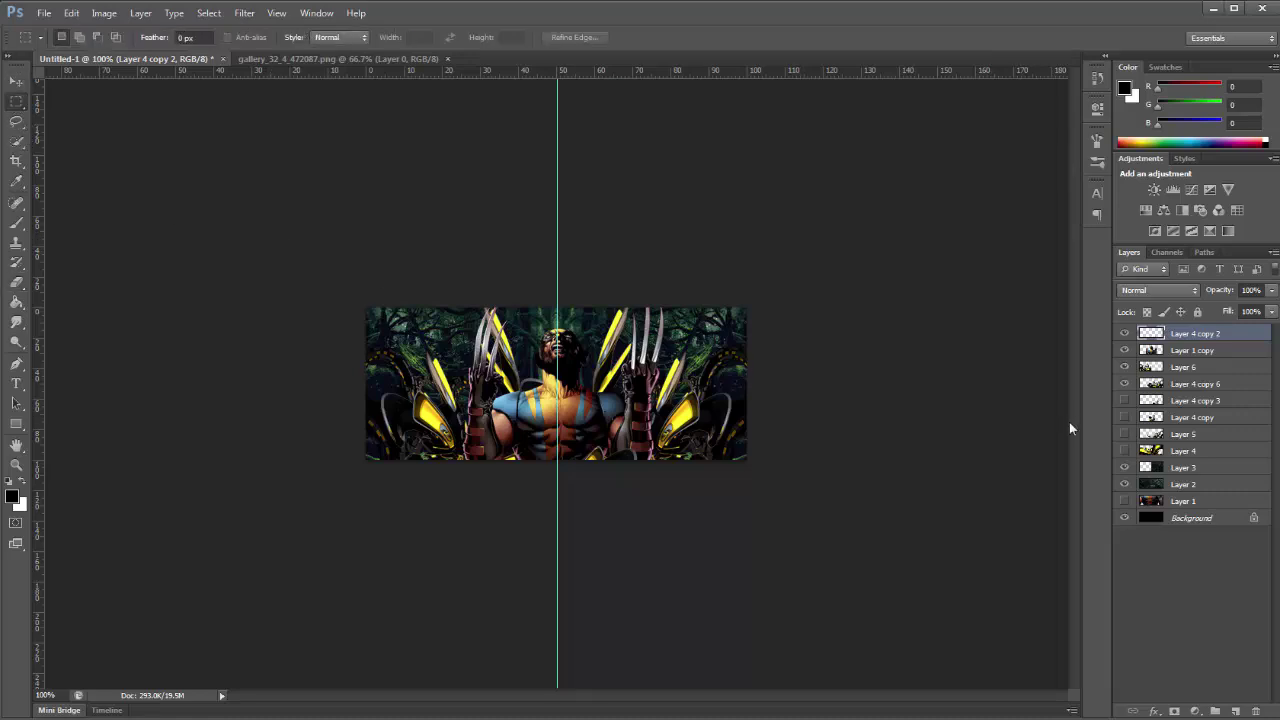
{"action": "left_click_drag", "start_coordinate": [795, 272], "coordinate": [557, 526]}
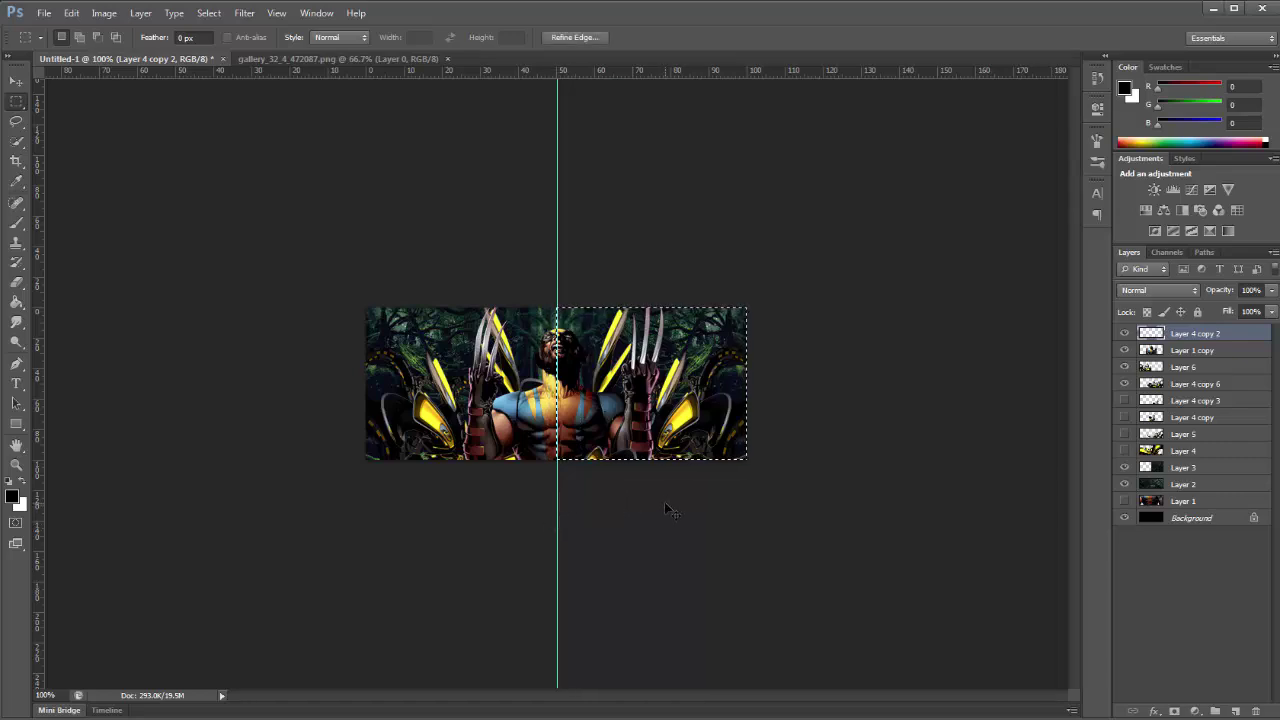
{"action": "key", "text": "ctrl+j"}
Scale Layer 7's content into a small box at the bottom centre and apply the transform
{"action": "left_click", "coordinate": [16, 81]}
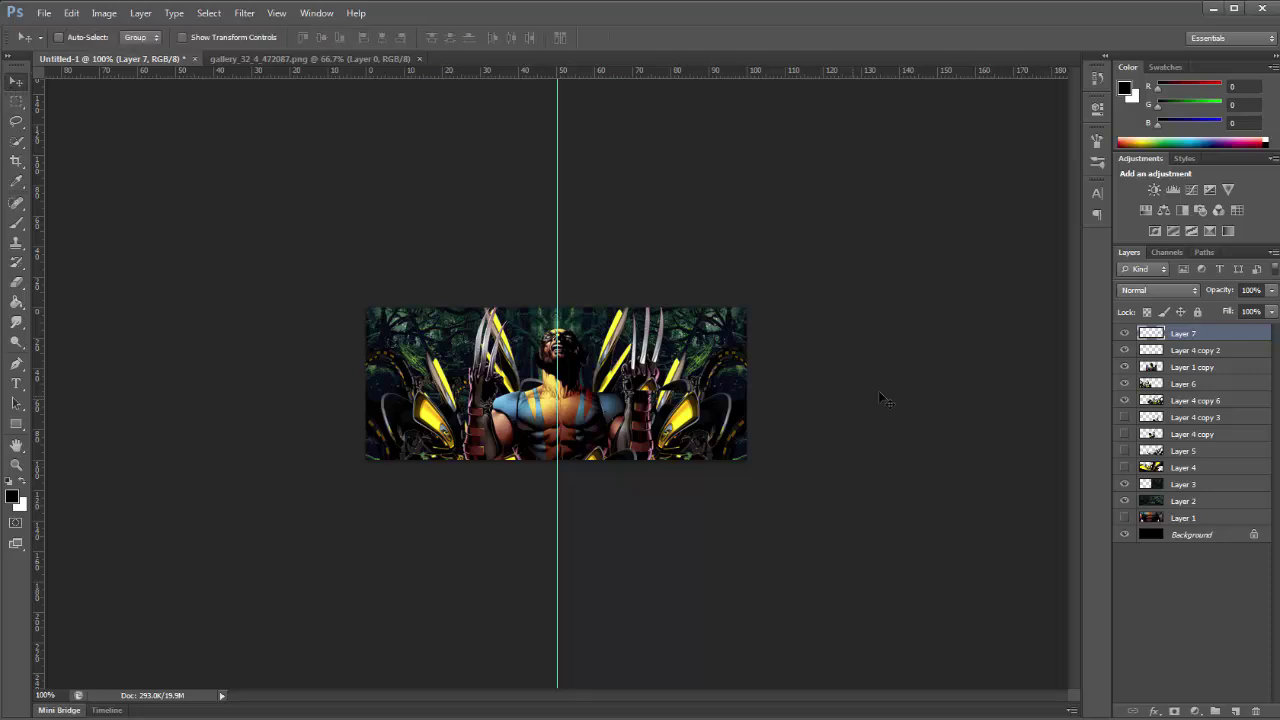
{"action": "left_click", "coordinate": [213, 37]}
{"action": "left_click_drag", "start_coordinate": [626, 393], "coordinate": [474, 455]}
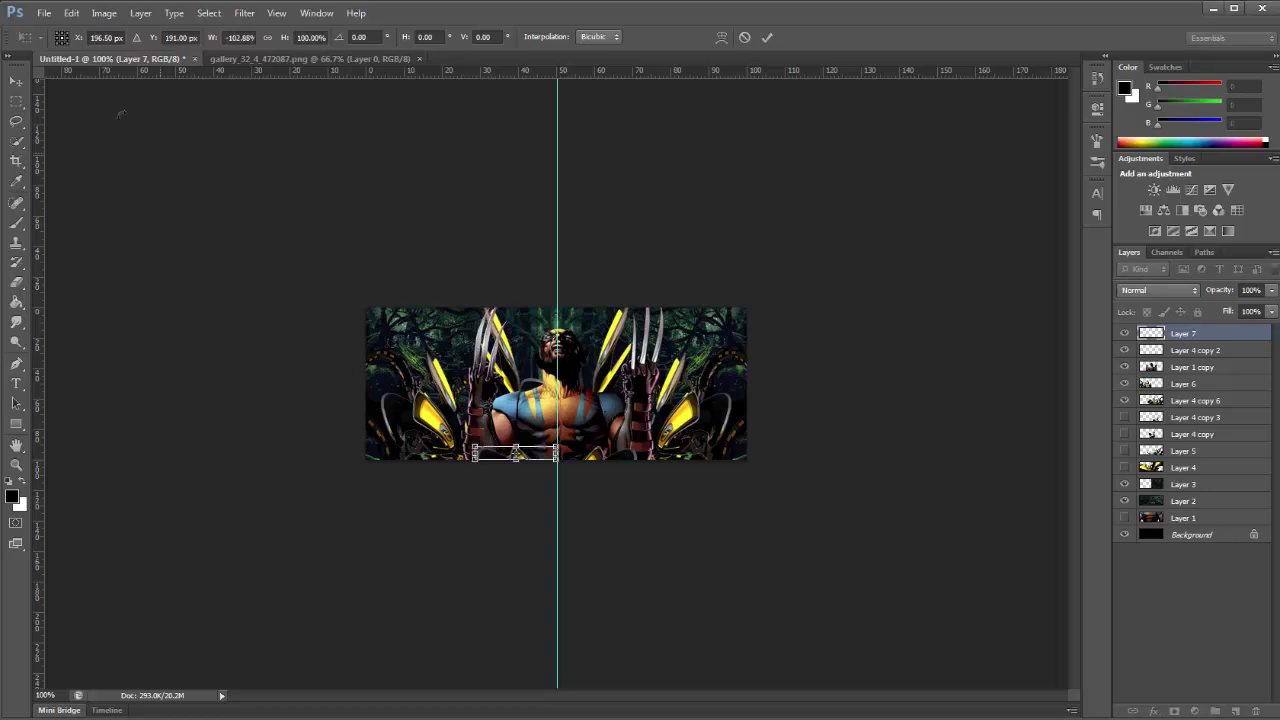
{"action": "left_click", "coordinate": [14, 82]}
{"action": "left_click", "coordinate": [562, 297]}
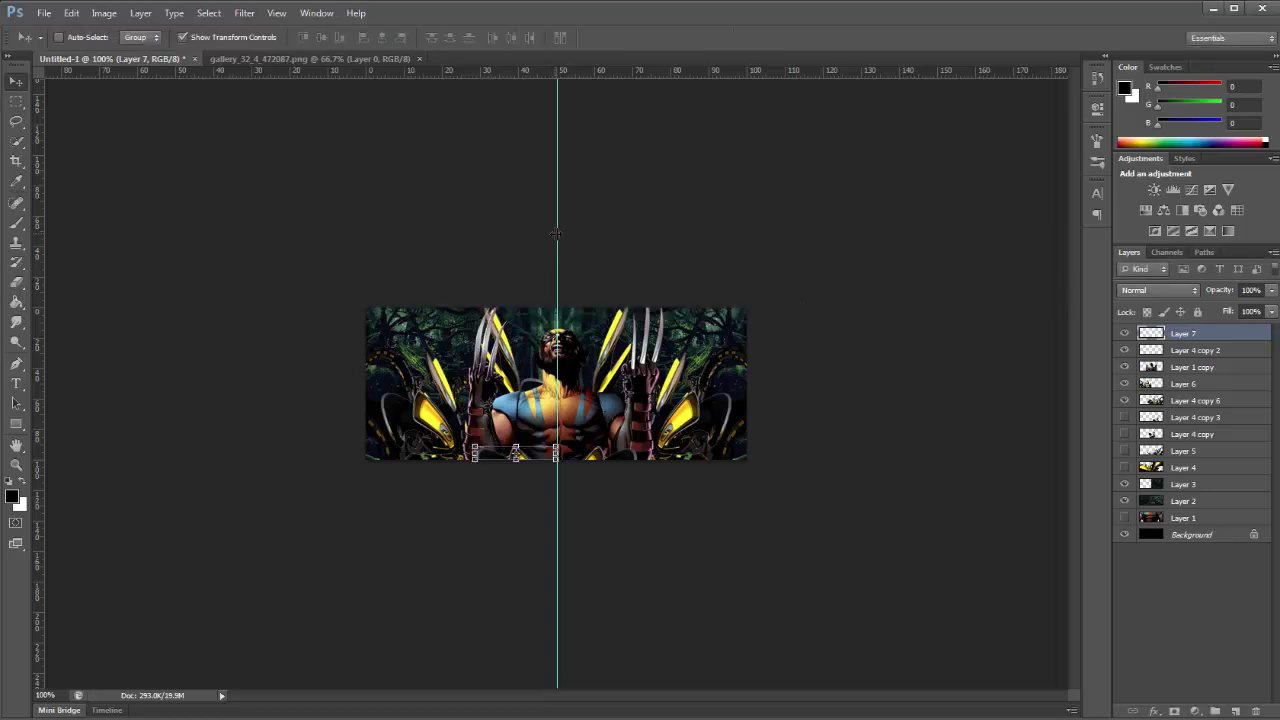
{"action": "left_click_drag", "start_coordinate": [38, 240], "coordinate": [326, 232]}
{"action": "left_click_drag", "start_coordinate": [137, 252], "coordinate": [40, 255]}
{"action": "left_click", "coordinate": [233, 38]}
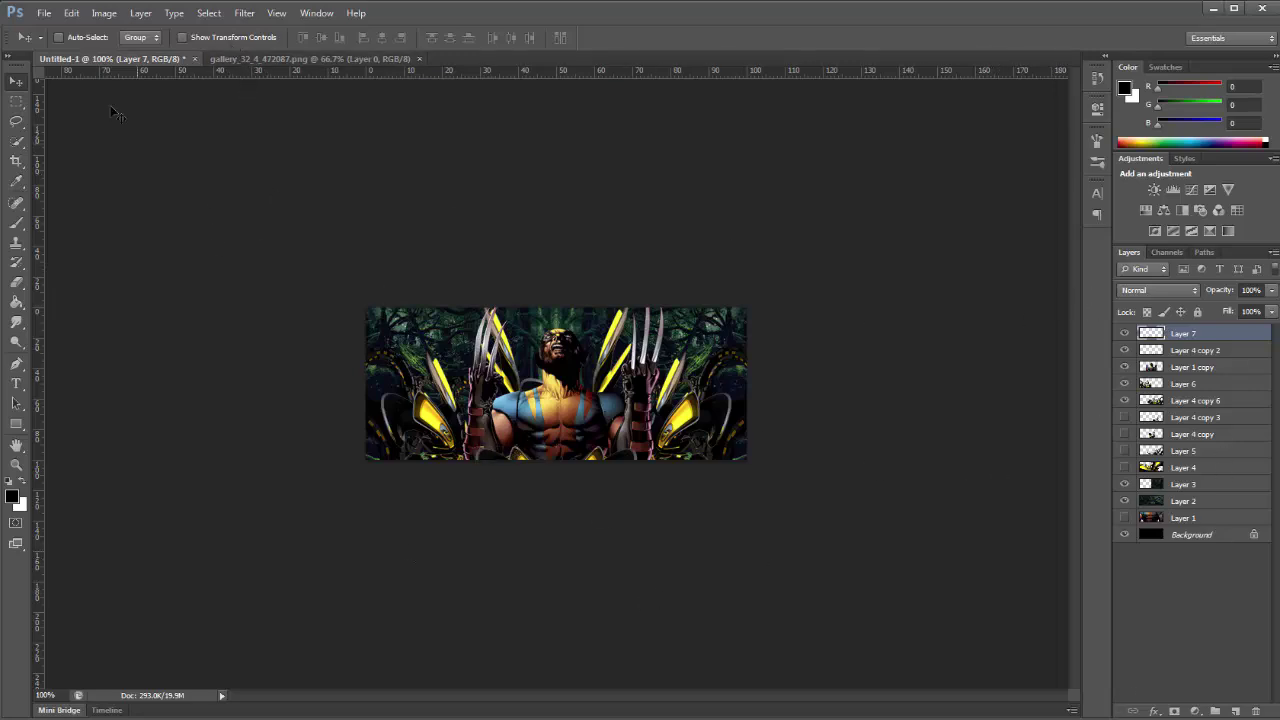
Open Bubble08.png, drag it into the banner as Layer 8, and close its window
{"action": "left_click", "coordinate": [44, 13]}
{"action": "left_click", "coordinate": [70, 43]}
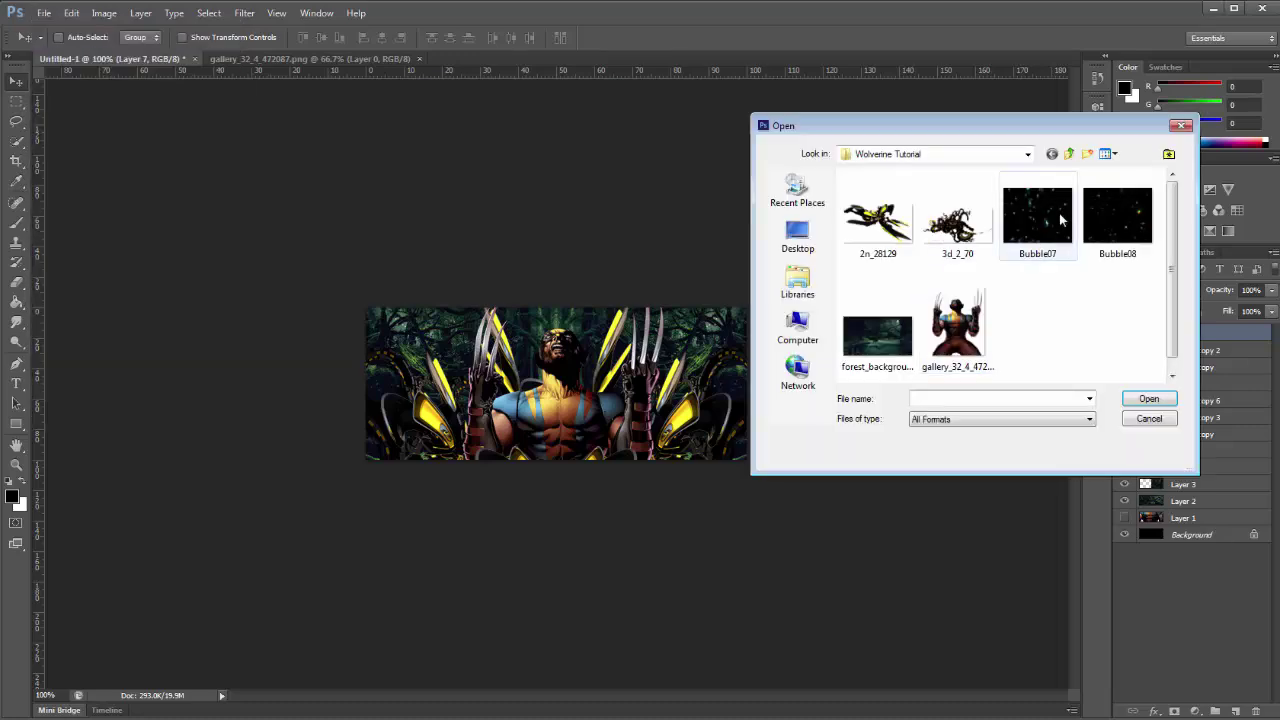
{"action": "key", "text": "Escape"}
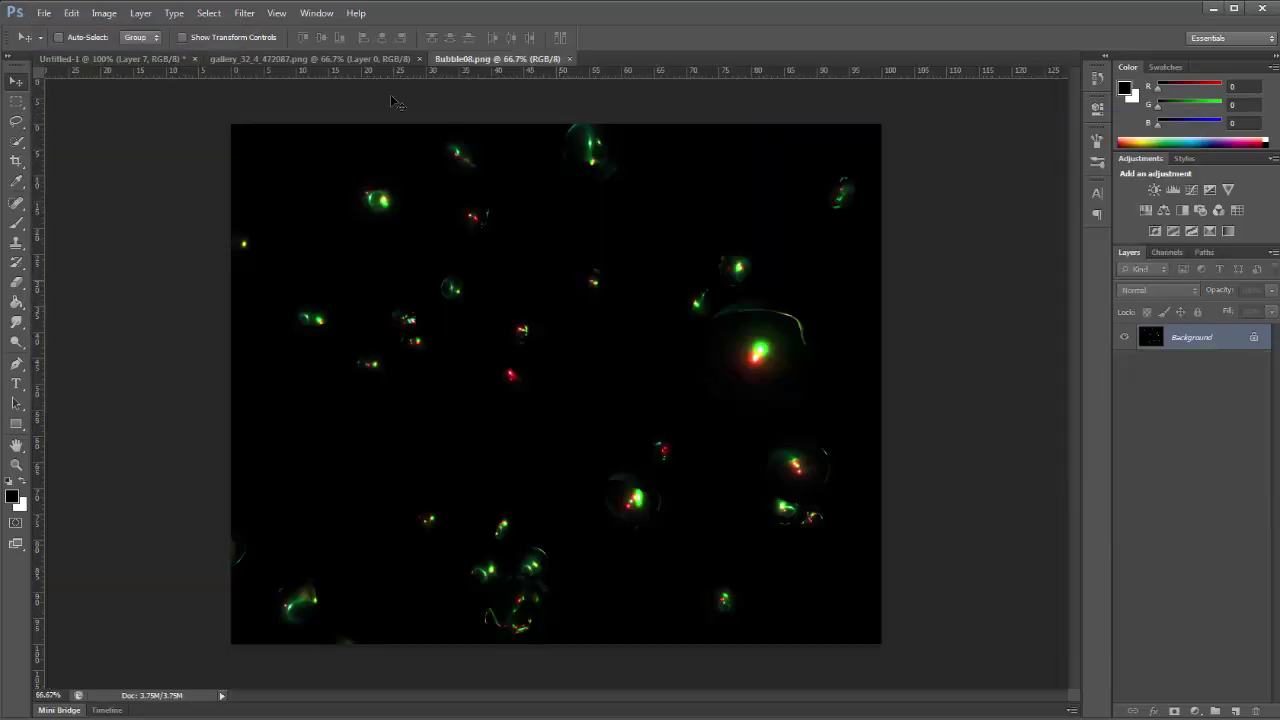
{"action": "left_click_drag", "start_coordinate": [470, 58], "coordinate": [580, 180]}
{"action": "left_click_drag", "start_coordinate": [443, 376], "coordinate": [445, 378]}
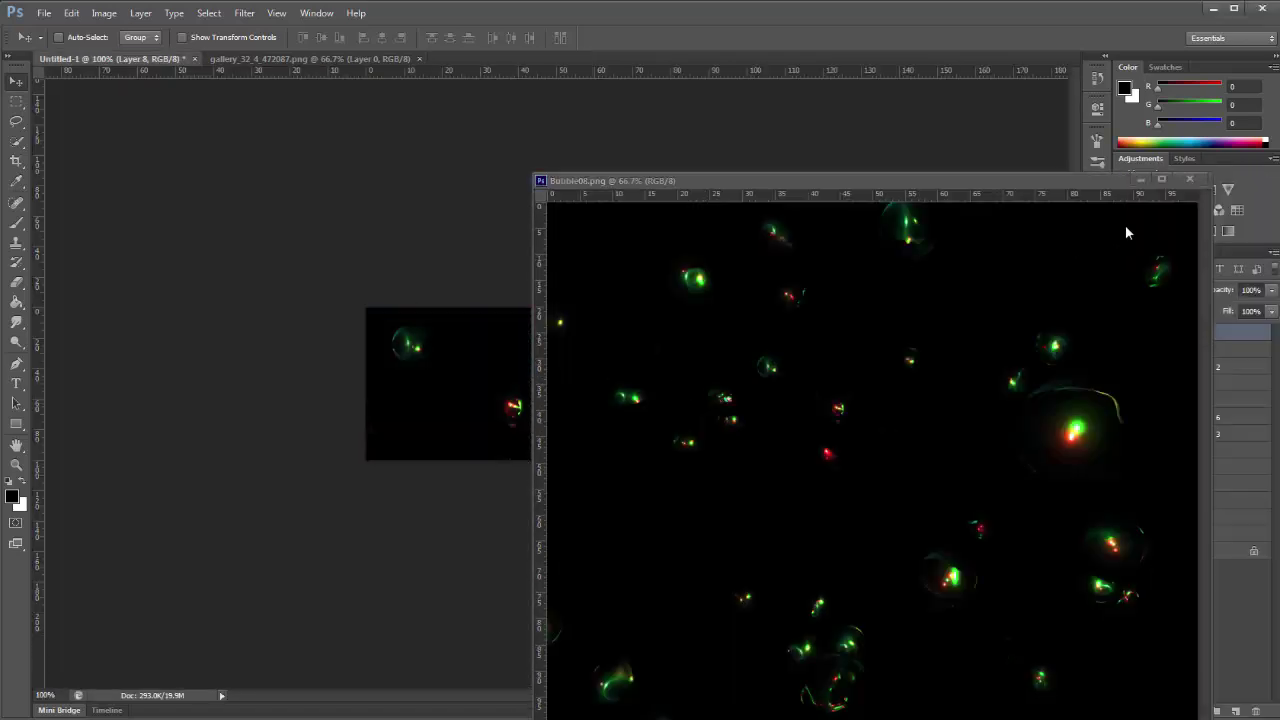
{"action": "left_click", "coordinate": [1189, 178]}
Blend Layer 8 in Linear Dodge (Add) and reposition the glow on the banner
{"action": "left_click", "coordinate": [1166, 290]}
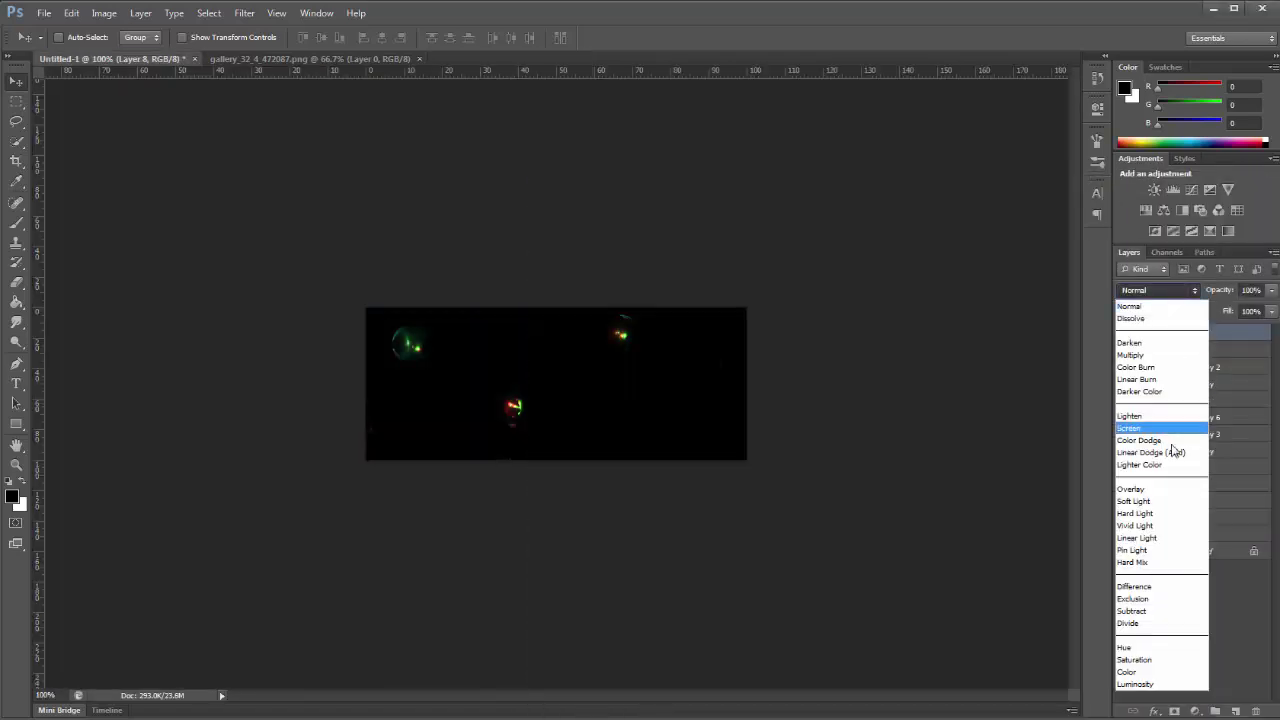
{"action": "left_click", "coordinate": [1143, 443]}
{"action": "mouse_move", "coordinate": [849, 432]}
{"action": "left_mouse_down"}
{"action": "mouse_move", "coordinate": [640, 440]}
{"action": "mouse_move", "coordinate": [765, 453]}
{"action": "left_mouse_up"}
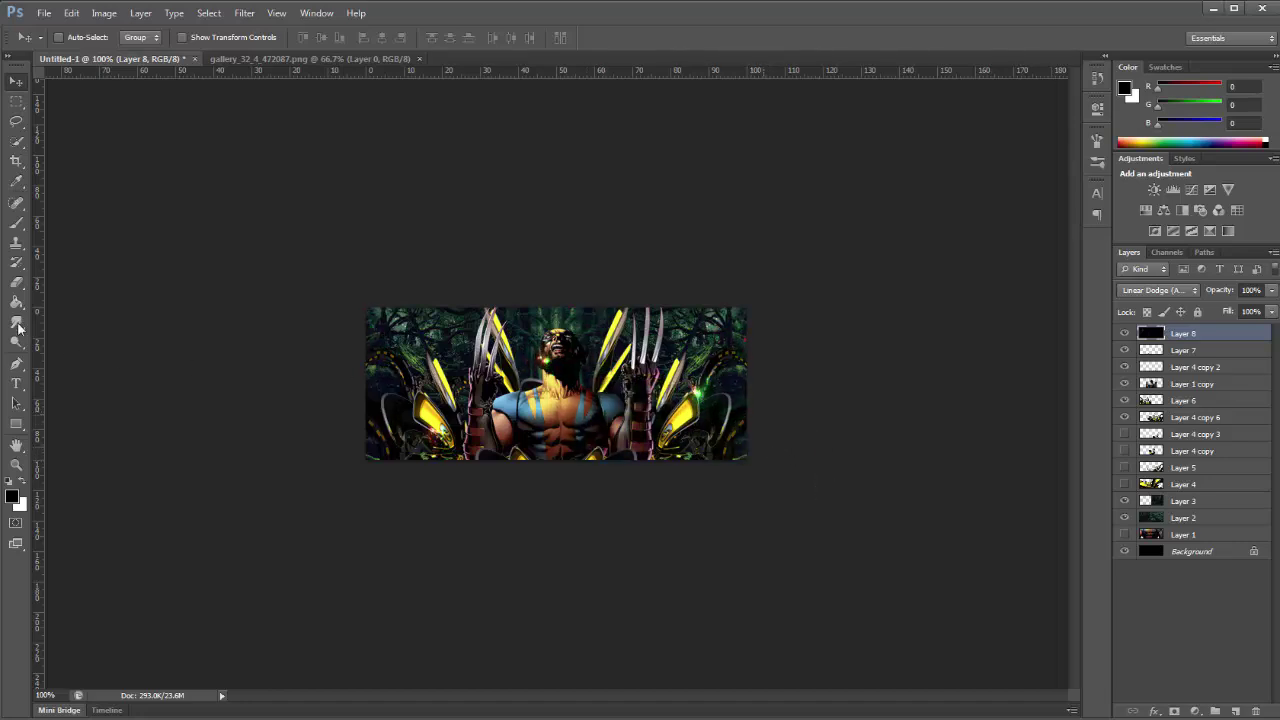
Duplicate the glow layer and move Layer 8's glow lower on the banner
{"action": "left_click", "coordinate": [16, 282]}
{"action": "key", "text": "ctrl+j"}
{"action": "left_click", "coordinate": [1124, 350]}
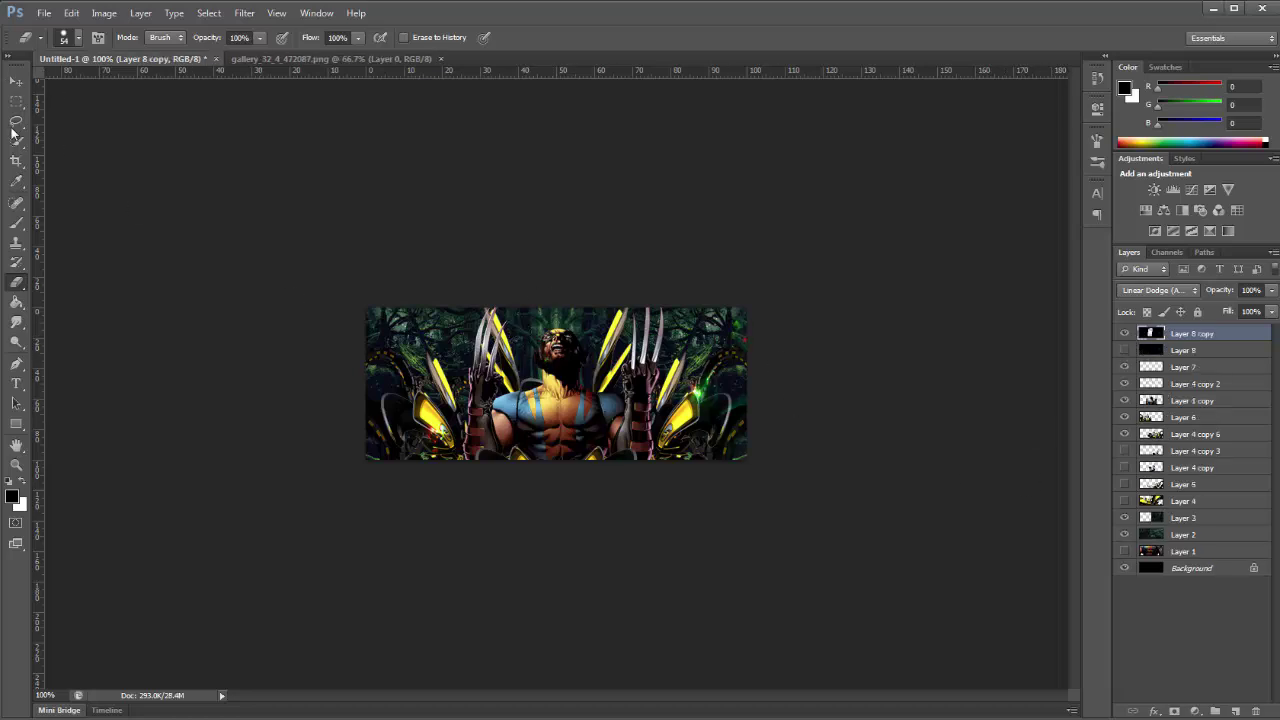
{"action": "left_click", "coordinate": [1124, 350]}
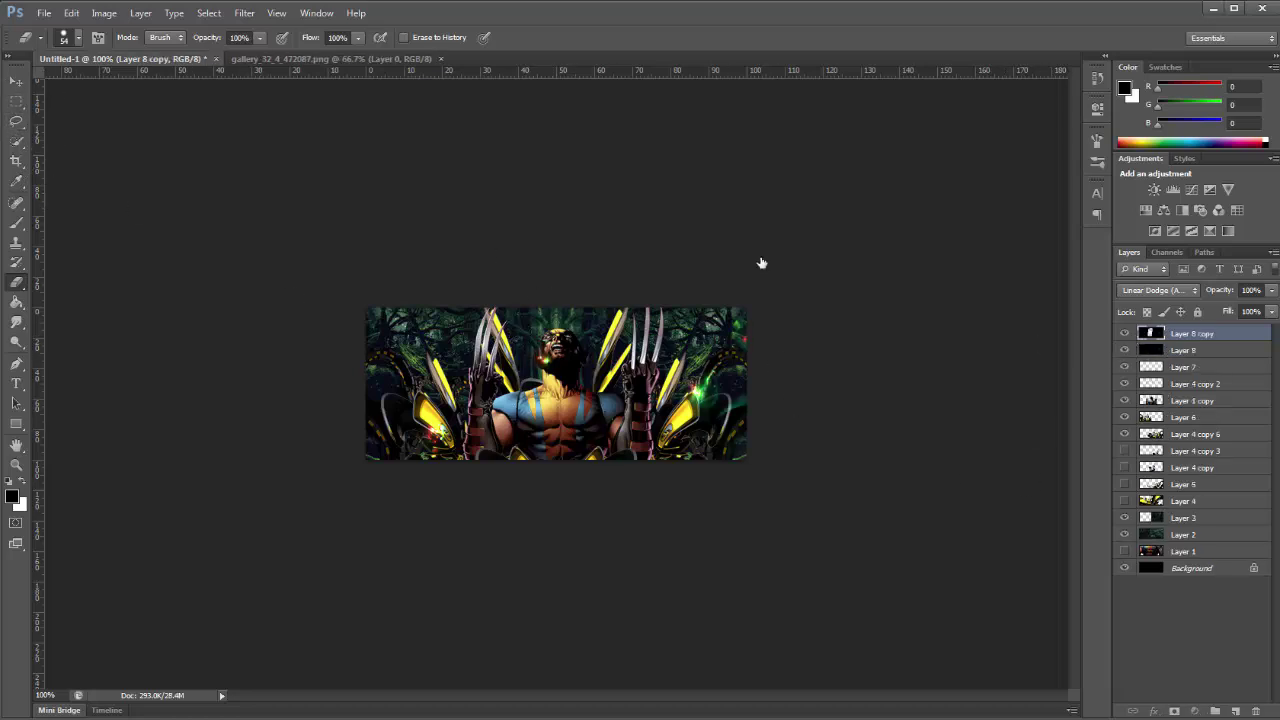
{"action": "key", "text": "alt+bracketleft"}
{"action": "left_click", "coordinate": [16, 81]}
{"action": "left_click_drag", "start_coordinate": [934, 417], "coordinate": [771, 62]}
{"action": "left_click_drag", "start_coordinate": [697, 91], "coordinate": [674, 514]}
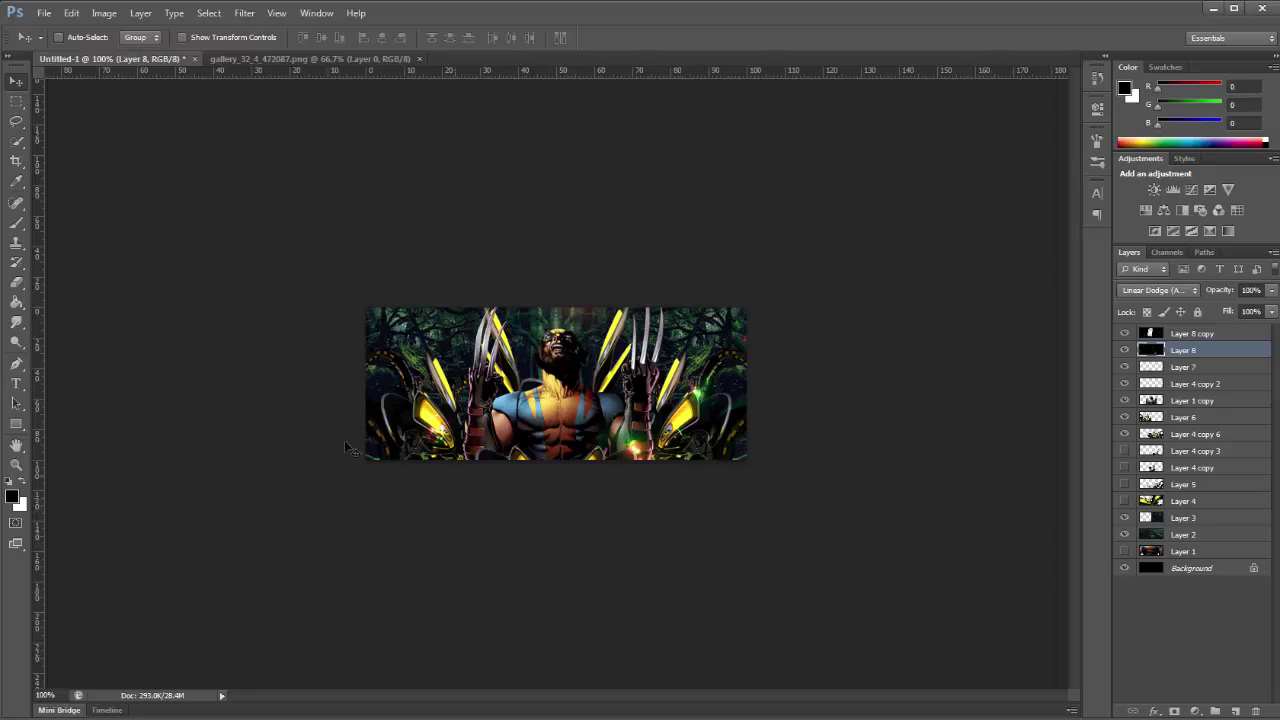
Make two more glow copies, place them around the head, and erase part of Layer 8 copy 3
{"action": "left_click", "coordinate": [24, 281]}
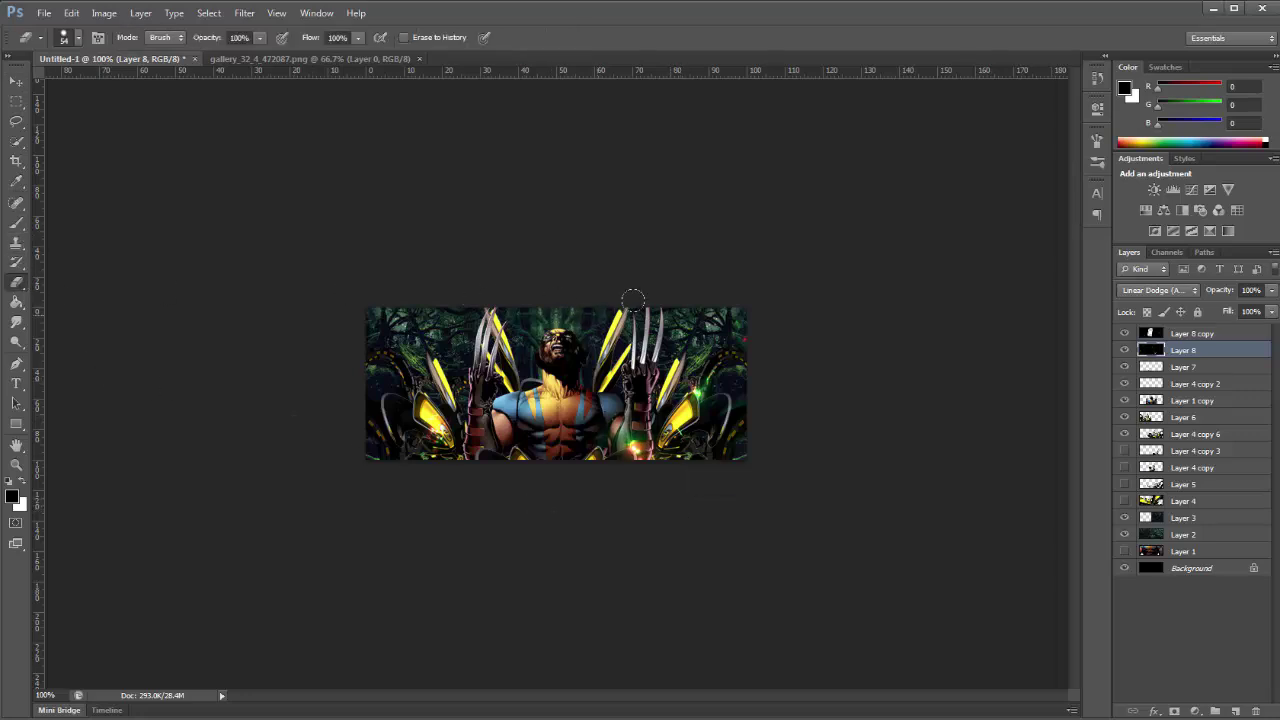
{"action": "key", "text": "ctrl+j"}
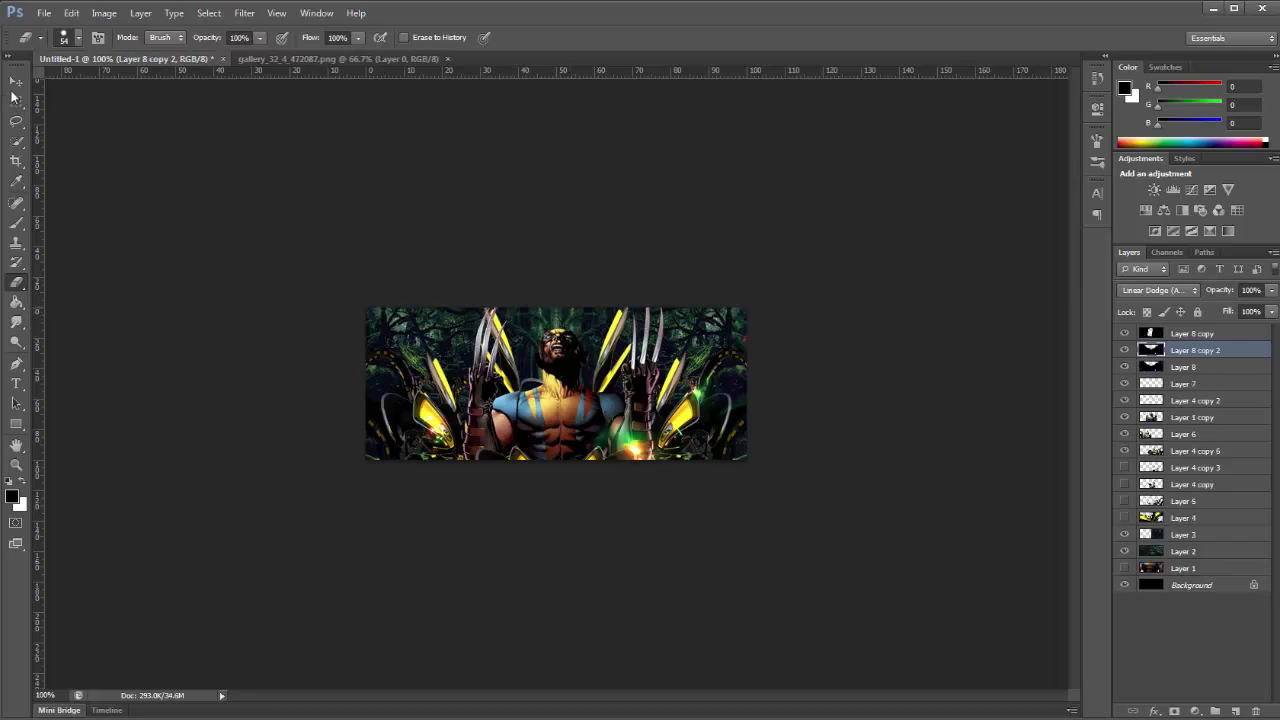
{"action": "left_click", "coordinate": [15, 84]}
{"action": "mouse_move", "coordinate": [583, 509]}
{"action": "left_mouse_down"}
{"action": "mouse_move", "coordinate": [682, 355]}
{"action": "mouse_move", "coordinate": [637, 350]}
{"action": "mouse_move", "coordinate": [746, 410]}
{"action": "mouse_move", "coordinate": [807, 497]}
{"action": "mouse_move", "coordinate": [810, 538]}
{"action": "mouse_move", "coordinate": [797, 531]}
{"action": "left_mouse_up"}
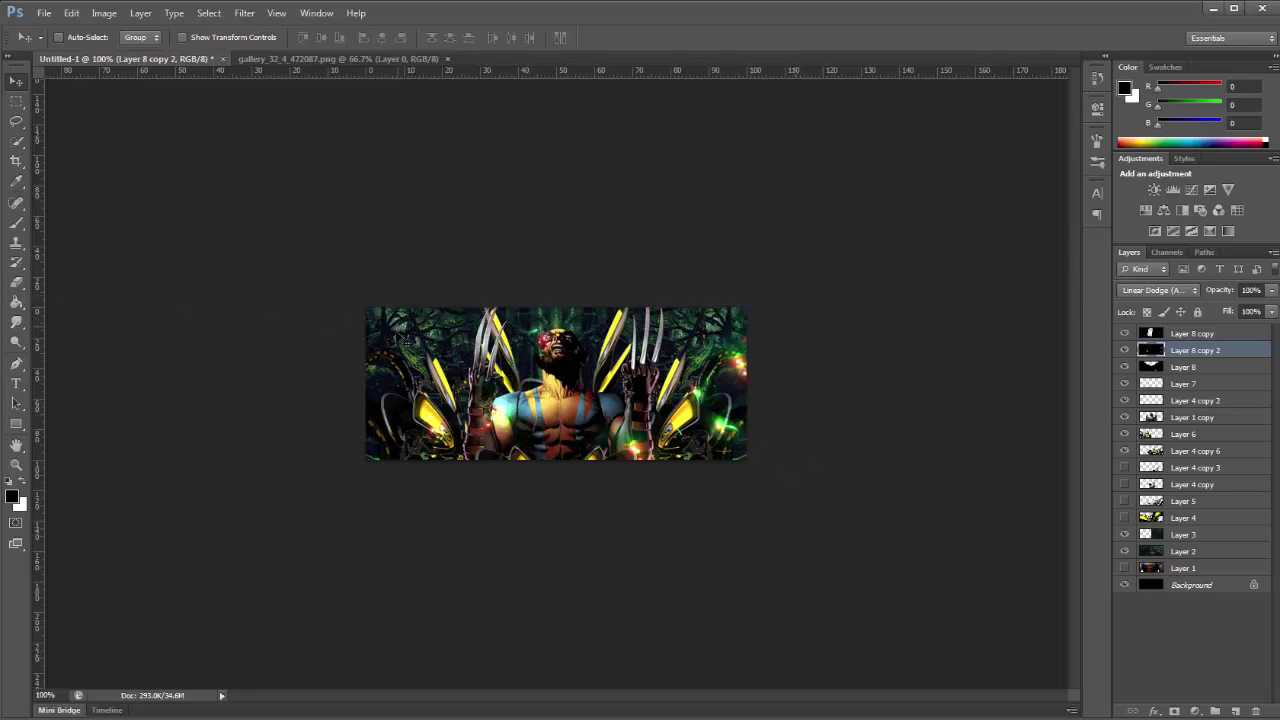
{"action": "key", "text": "ctrl+j"}
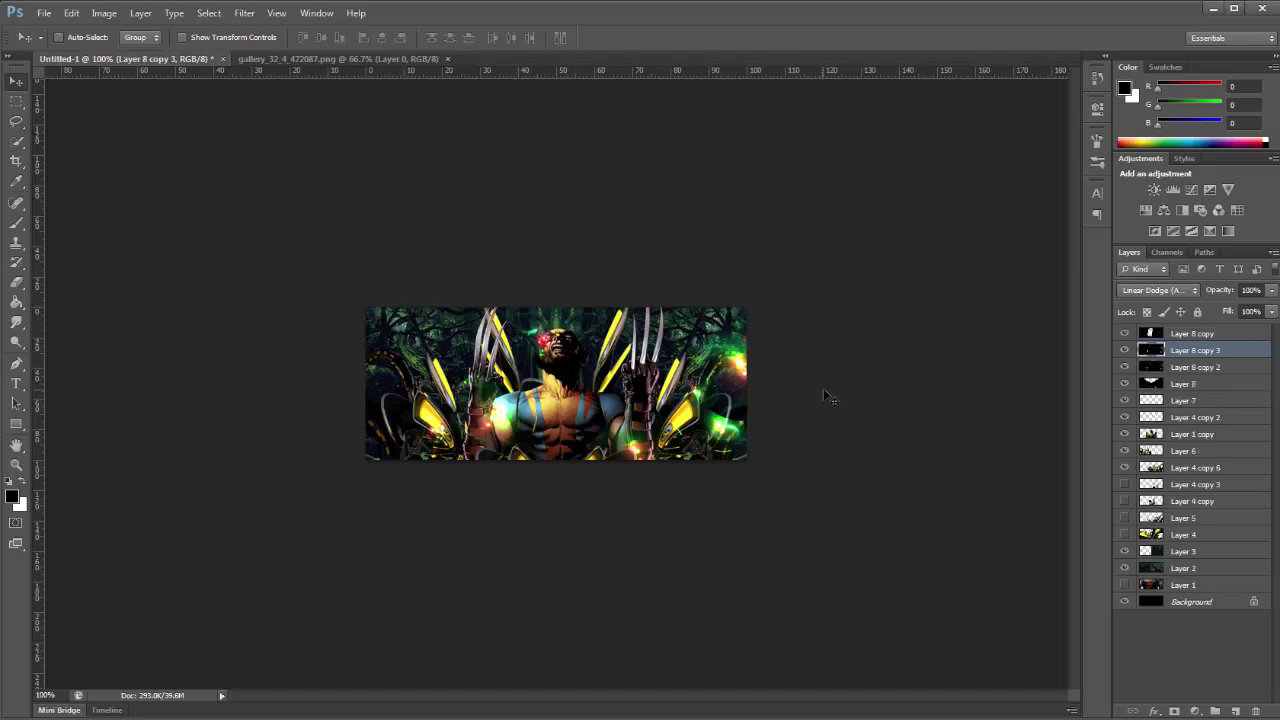
{"action": "left_click_drag", "start_coordinate": [818, 397], "coordinate": [679, 550]}
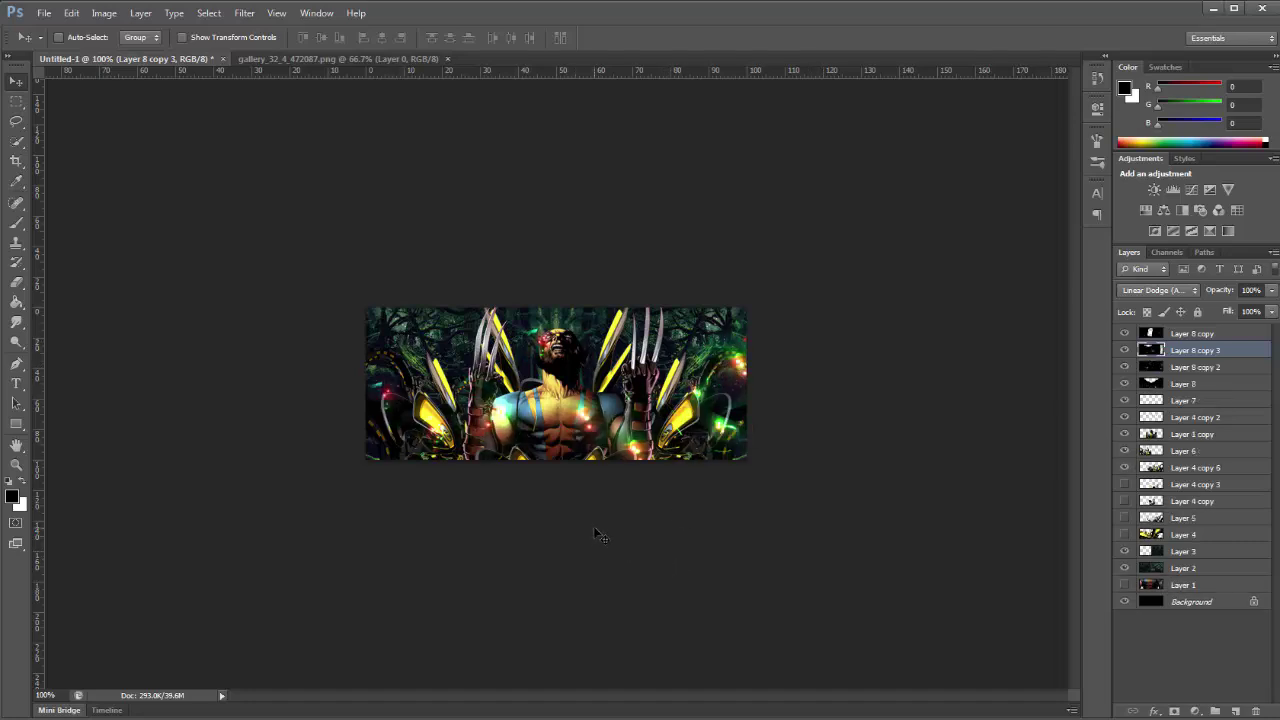
{"action": "left_click_drag", "start_coordinate": [593, 530], "coordinate": [822, 534]}
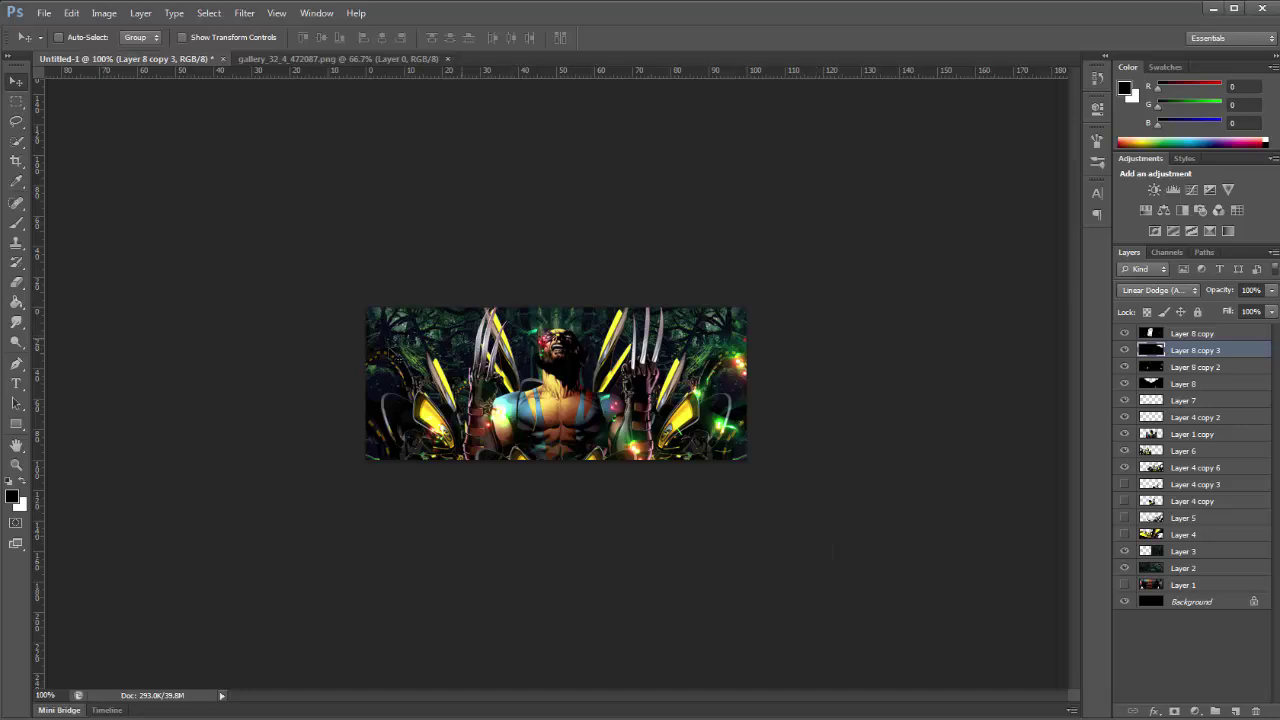
{"action": "left_click", "coordinate": [14, 286]}
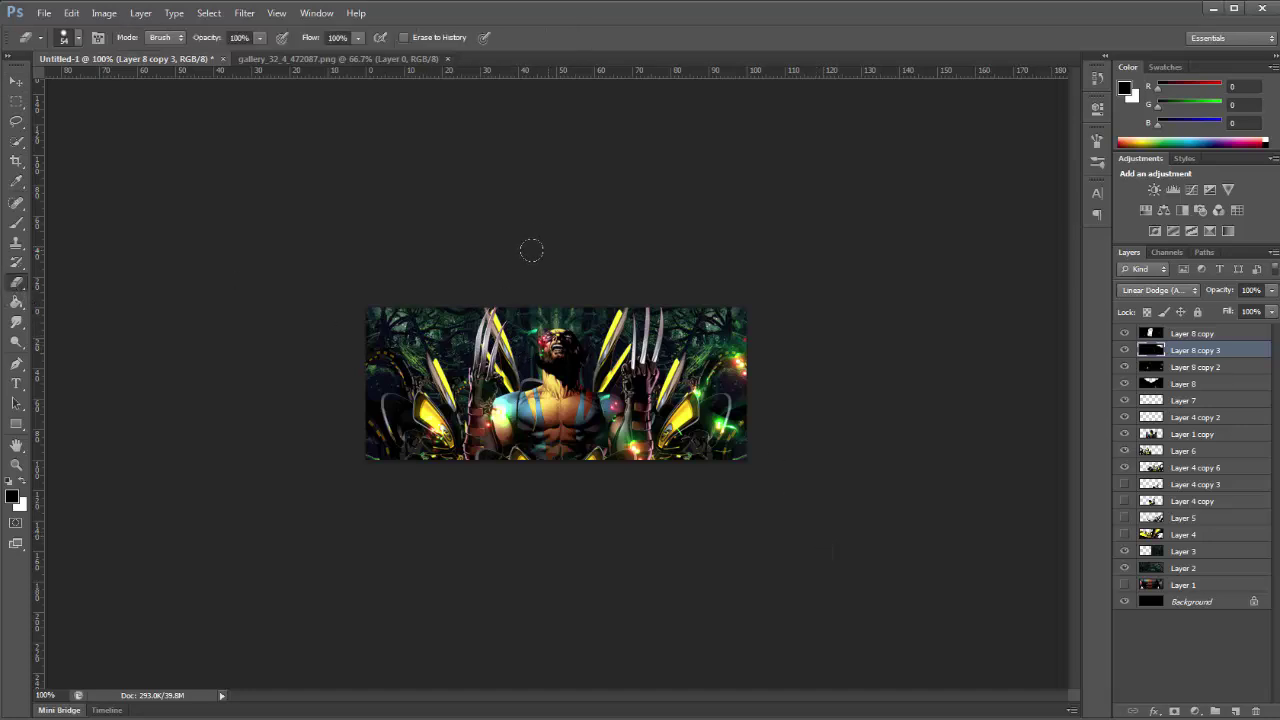
{"action": "left_click_drag", "start_coordinate": [538, 446], "coordinate": [681, 350]}
Merge the four Layer 8 glow layers into one and blend it as Linear Dodge (Add)
{"action": "left_click", "coordinate": [1214, 384]}
{"action": "left_click", "coordinate": [1222, 341], "text": "shift"}
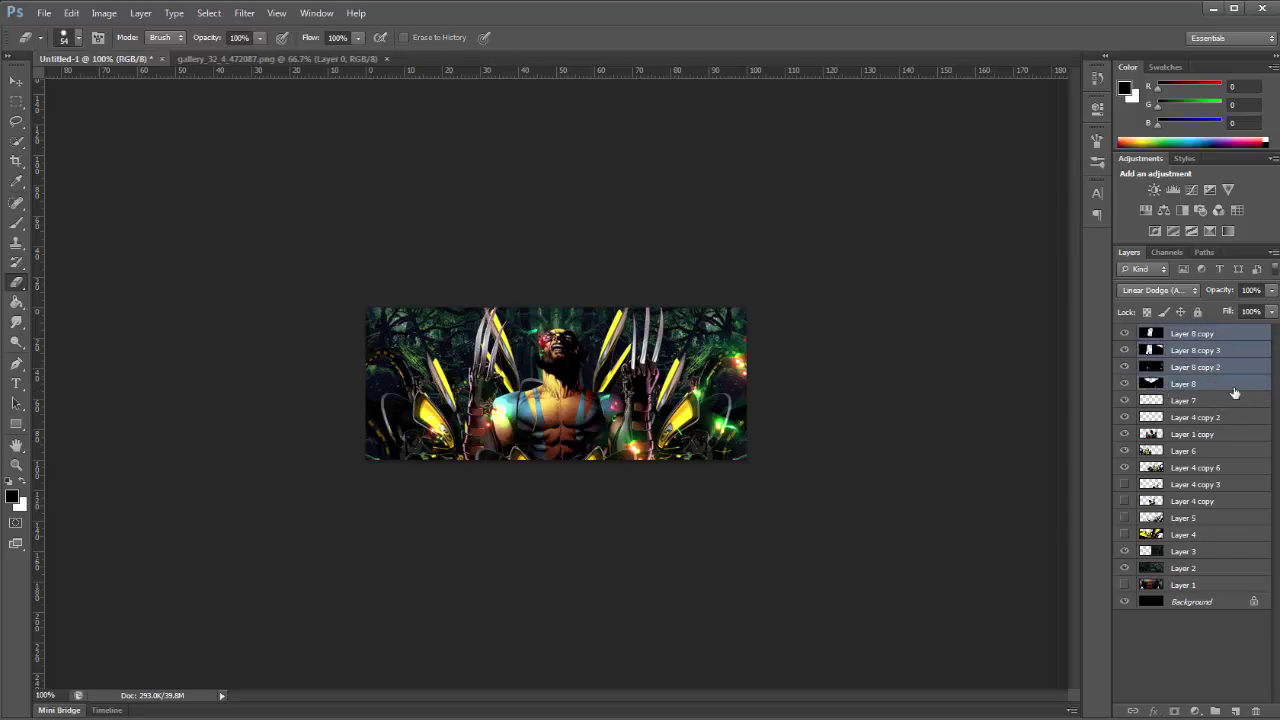
{"action": "left_click", "coordinate": [1234, 388]}
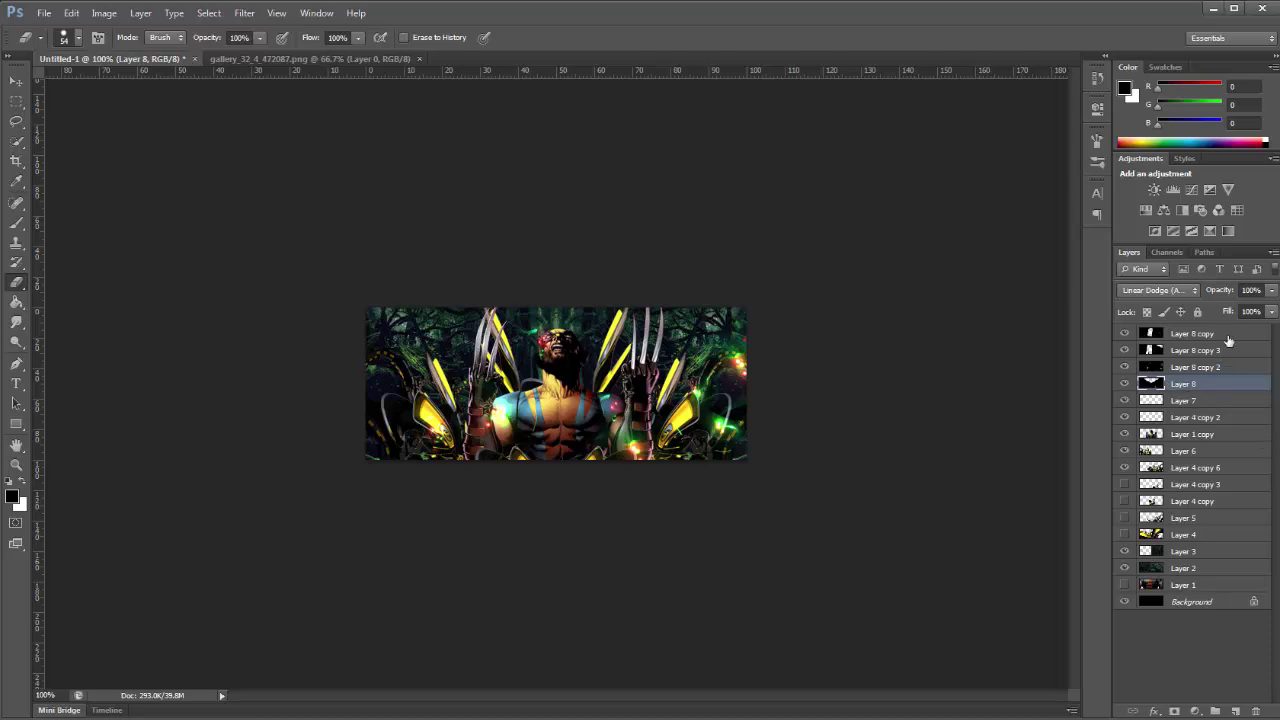
{"action": "left_click", "coordinate": [1229, 341], "text": "shift"}
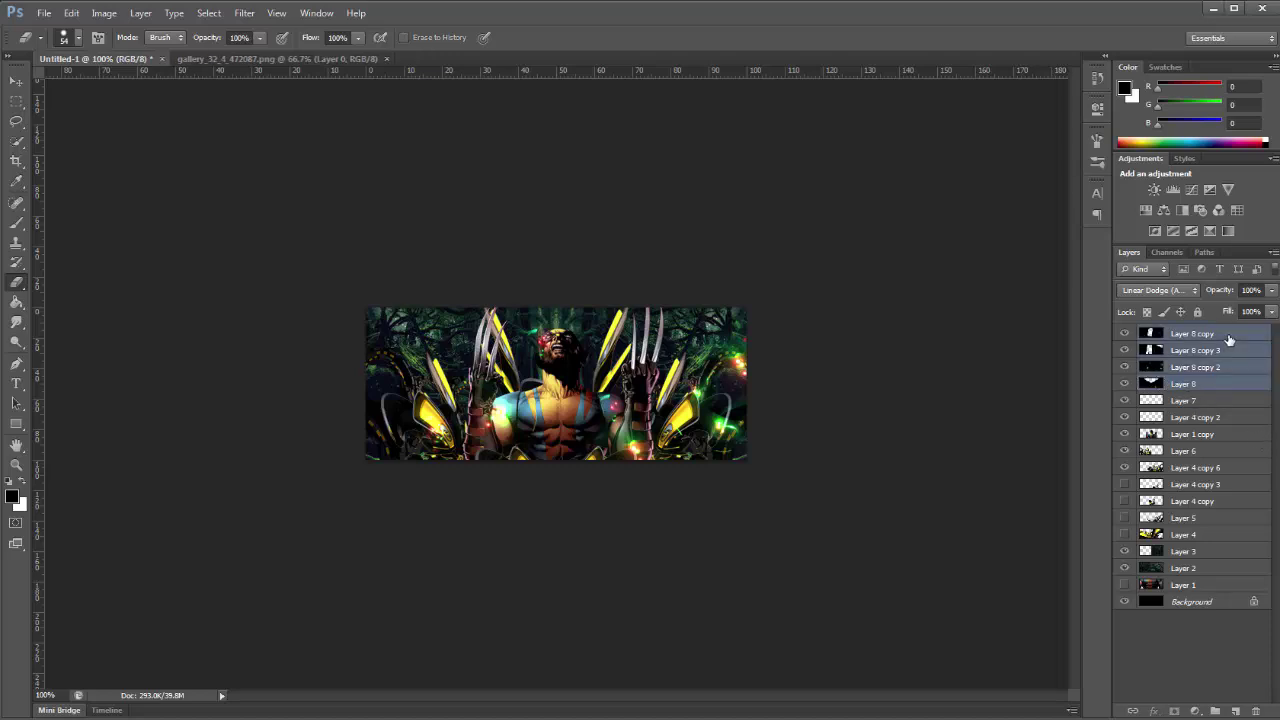
{"action": "right_click", "coordinate": [1234, 390]}
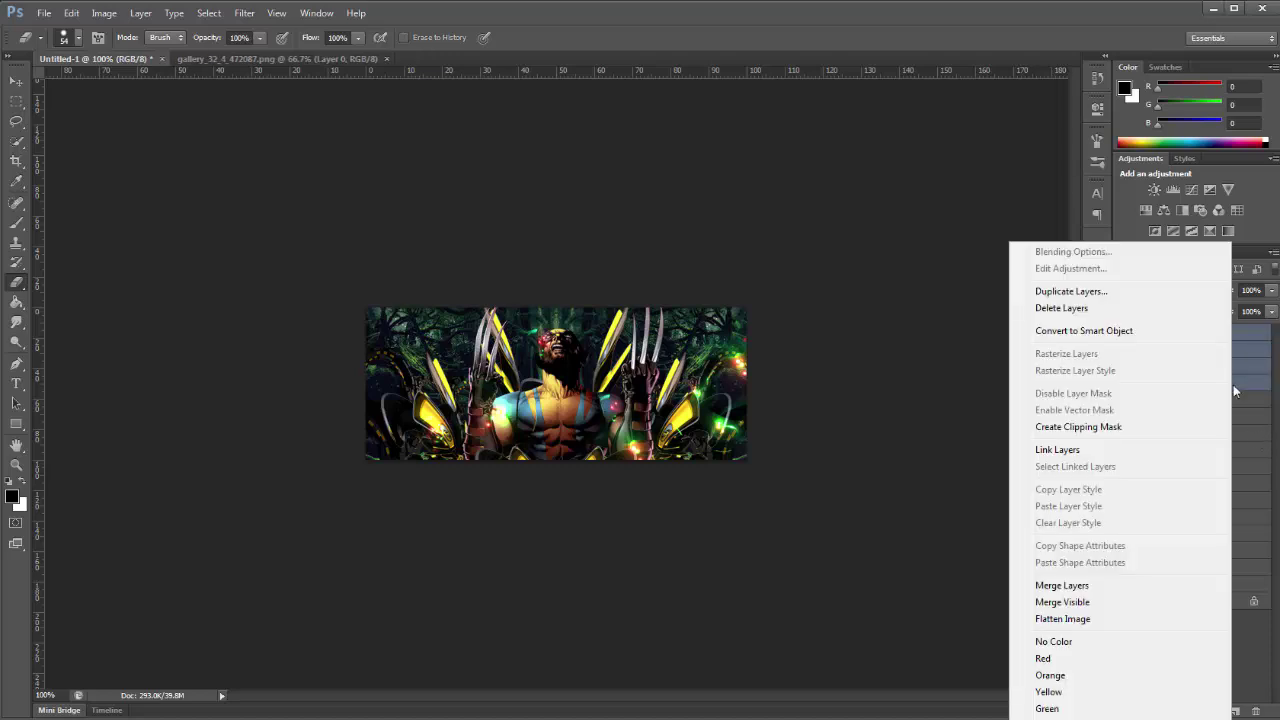
{"action": "left_click", "coordinate": [1083, 586]}
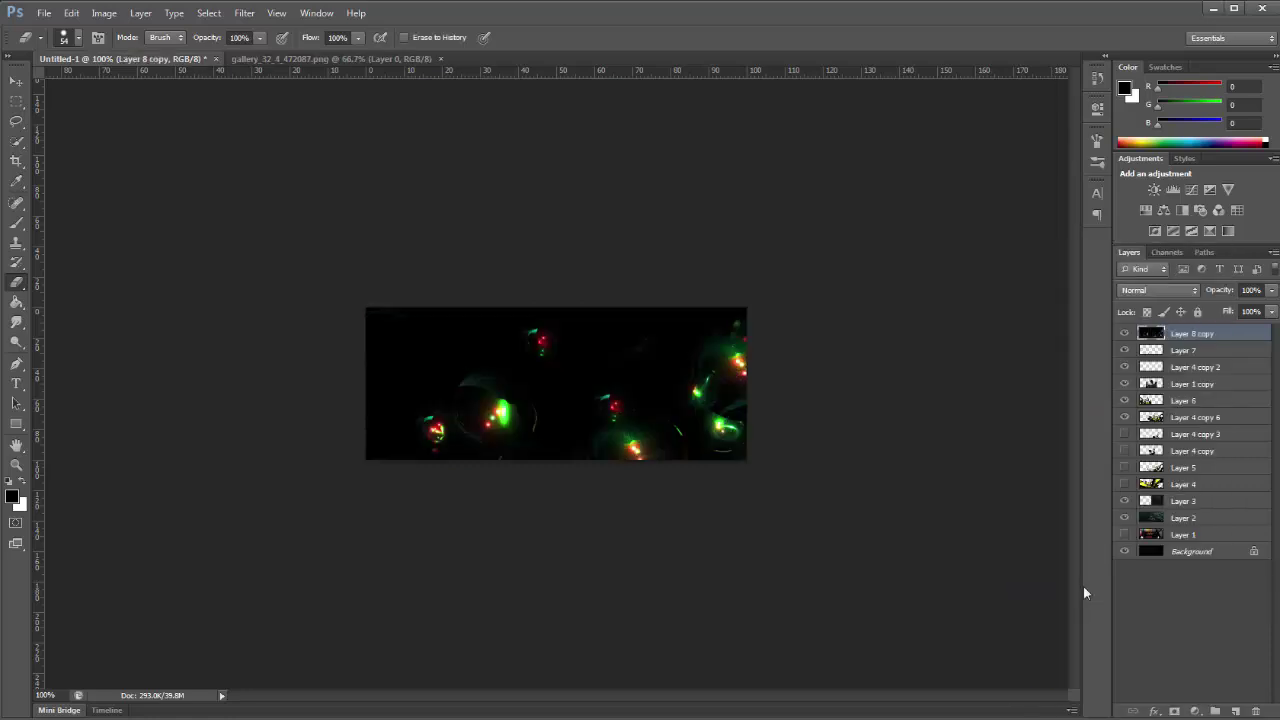
{"action": "left_click", "coordinate": [1152, 293]}
{"action": "left_click", "coordinate": [1150, 458]}
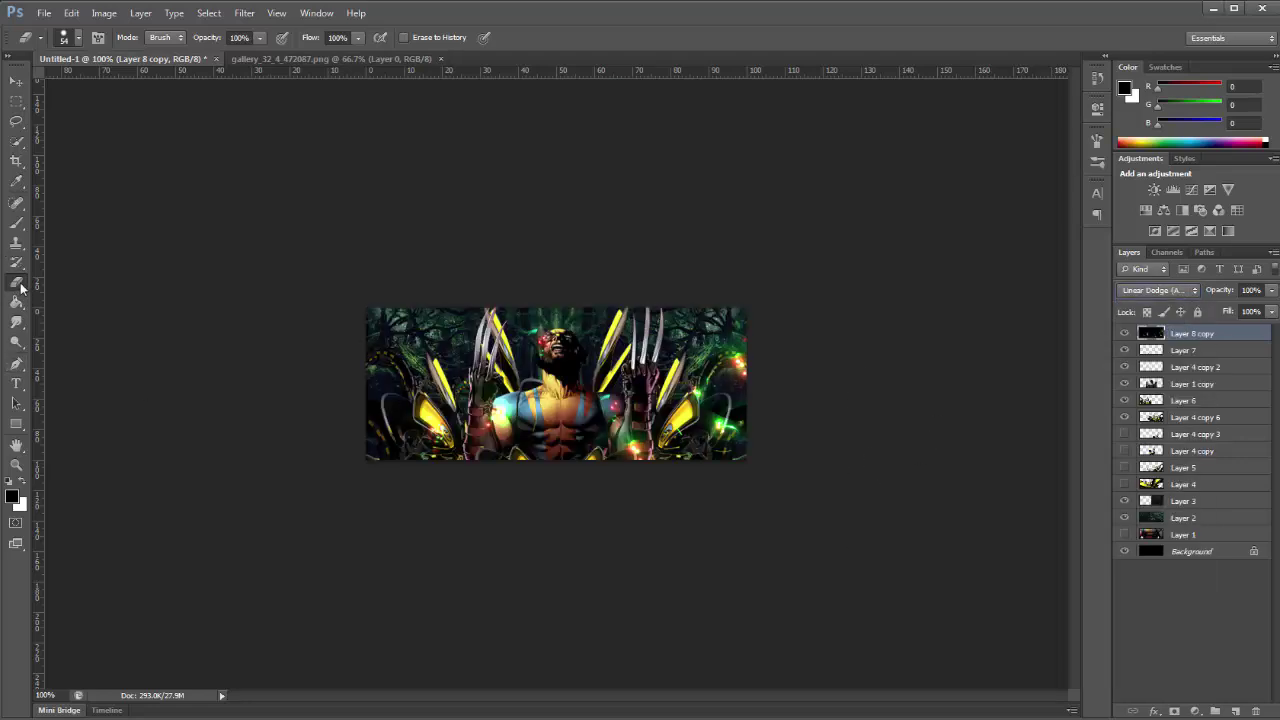
Set the eraser brush size to 85 px
{"action": "right_click", "coordinate": [610, 322]}
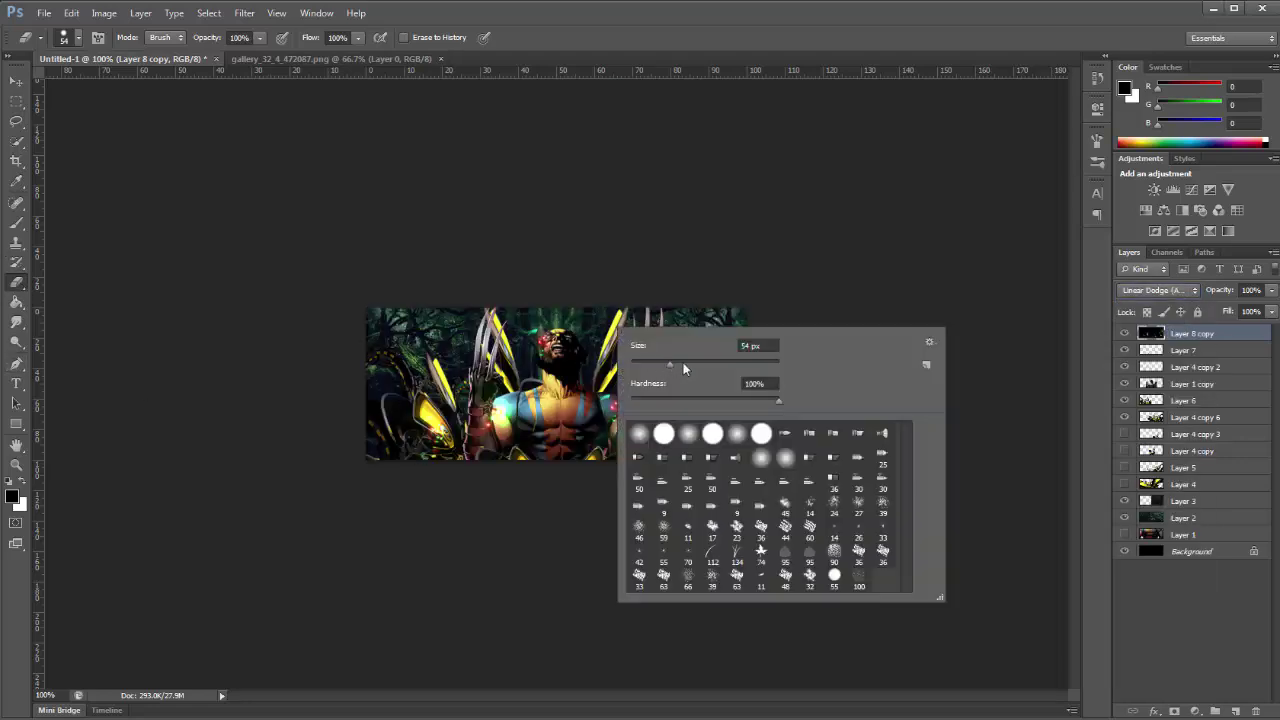
{"action": "left_click_drag", "start_coordinate": [685, 362], "coordinate": [700, 366]}
{"action": "key", "text": "Return"}
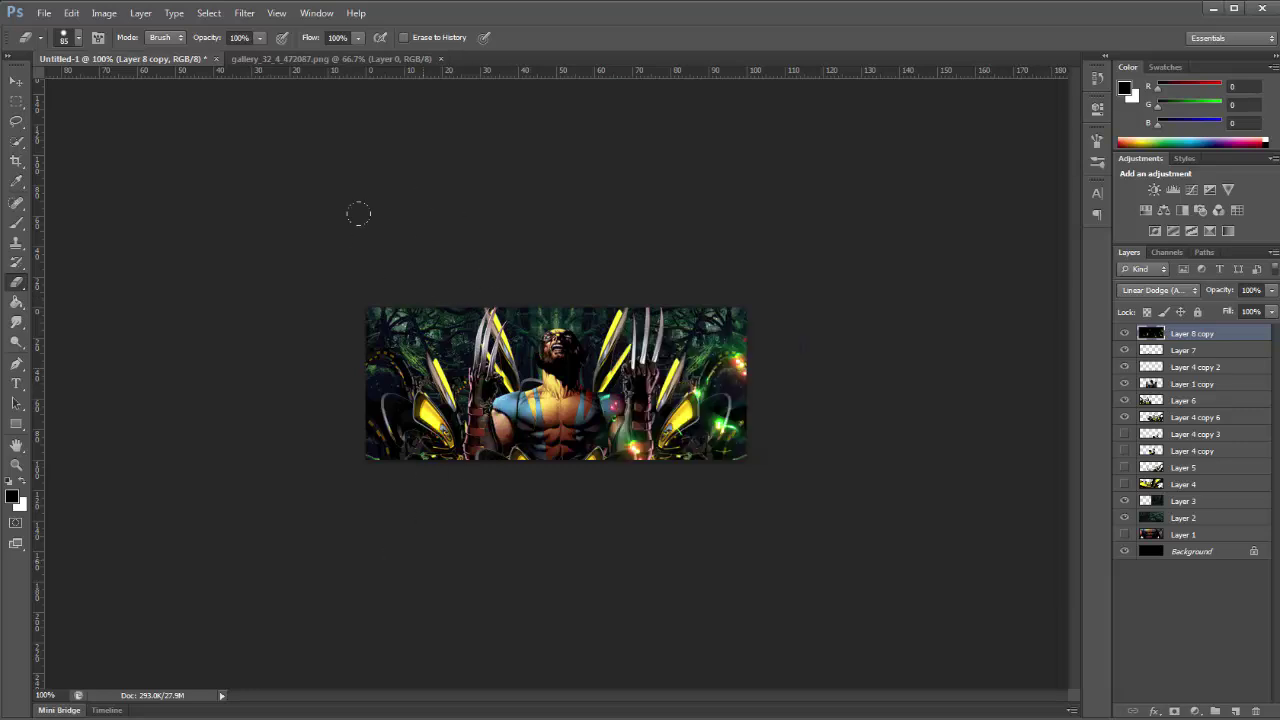
Guide the banner's centre, select its right half and copy it to a new layer
{"action": "key", "text": "v"}
{"action": "key", "text": "m"}
{"action": "left_click_drag", "start_coordinate": [785, 488], "coordinate": [786, 414]}
{"action": "left_click", "coordinate": [590, 294]}
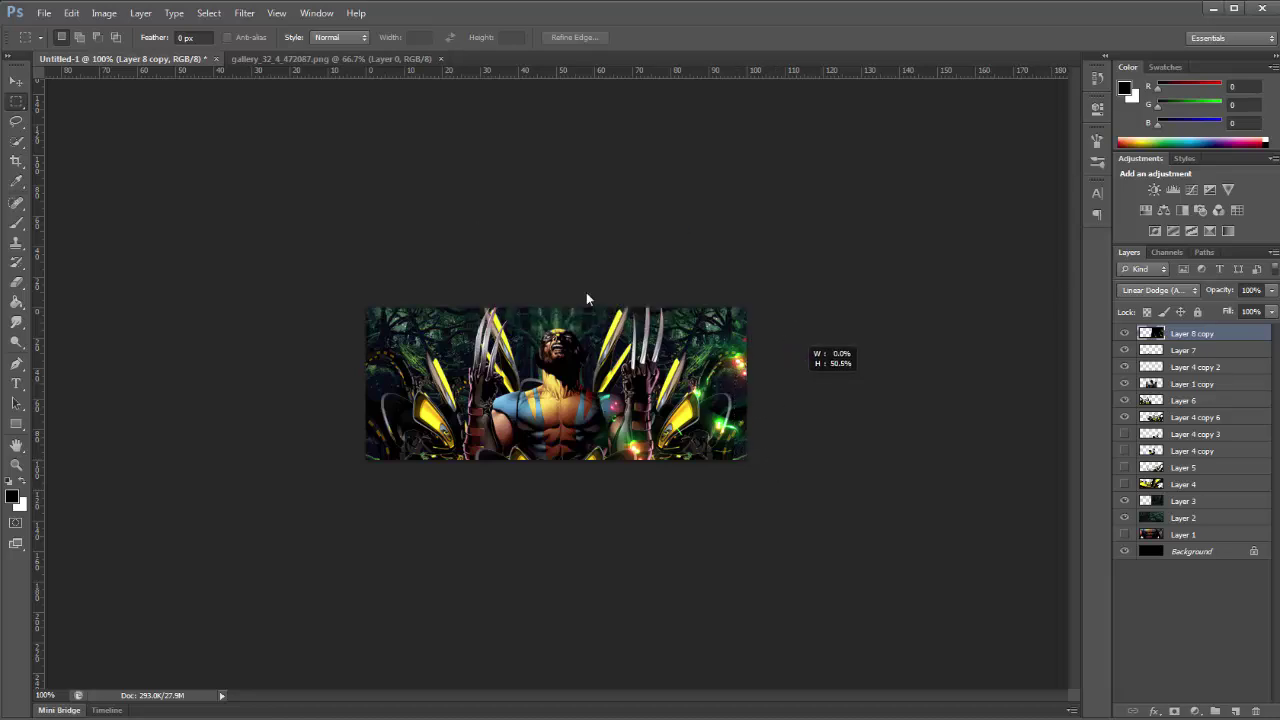
{"action": "left_click_drag", "start_coordinate": [37, 205], "coordinate": [556, 280]}
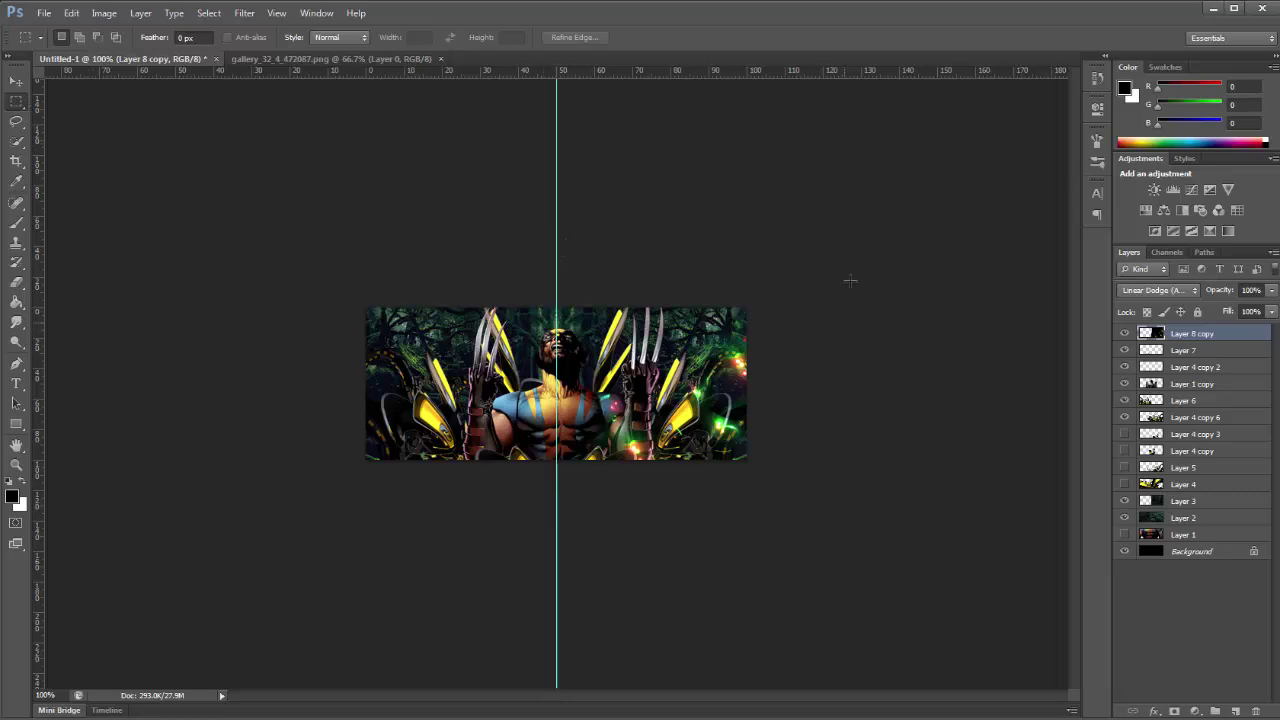
{"action": "left_click_drag", "start_coordinate": [850, 276], "coordinate": [557, 546]}
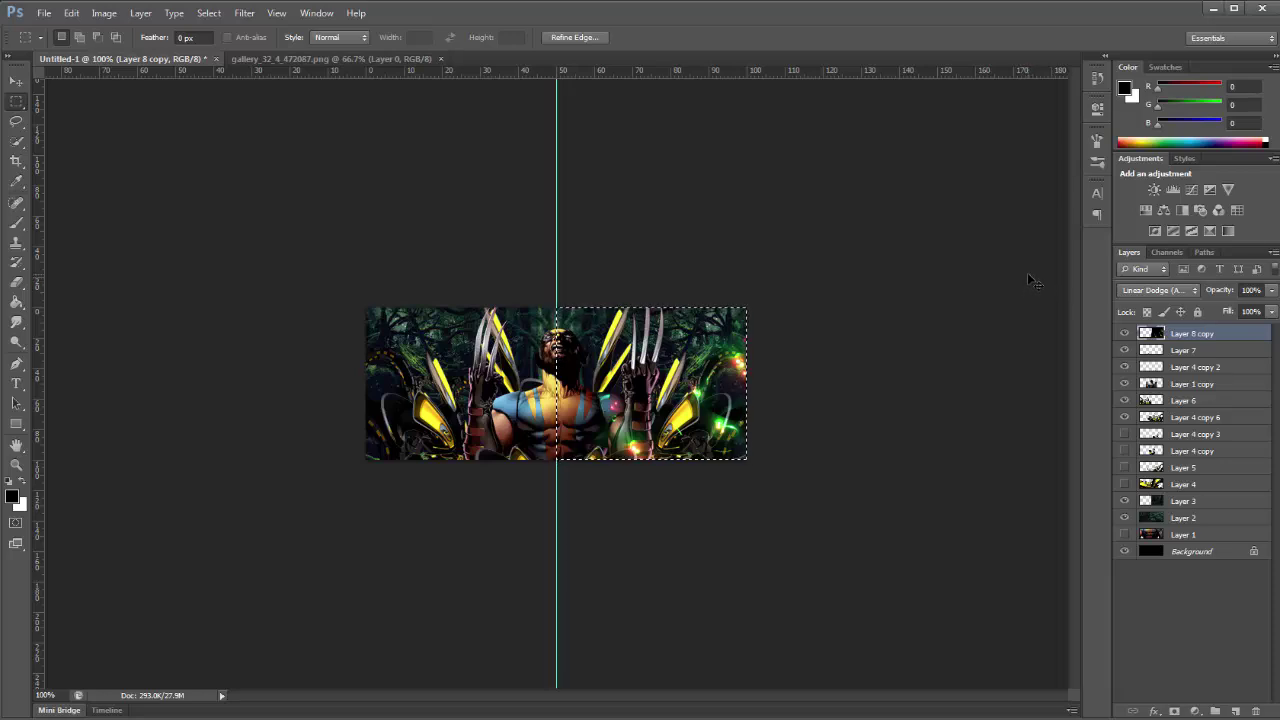
{"action": "key", "text": "ctrl+shift+j"}
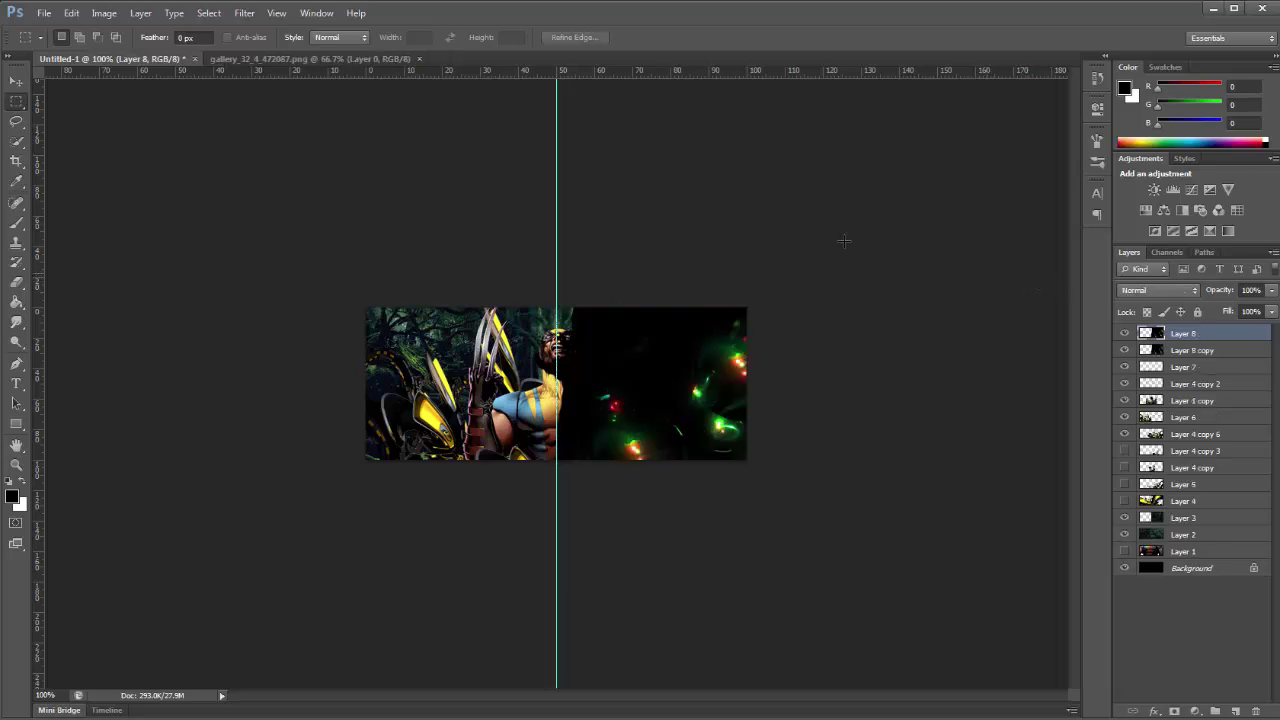
Set the copy to Linear Dodge (Add) and flip it horizontally into the left half
{"action": "left_click", "coordinate": [1143, 290]}
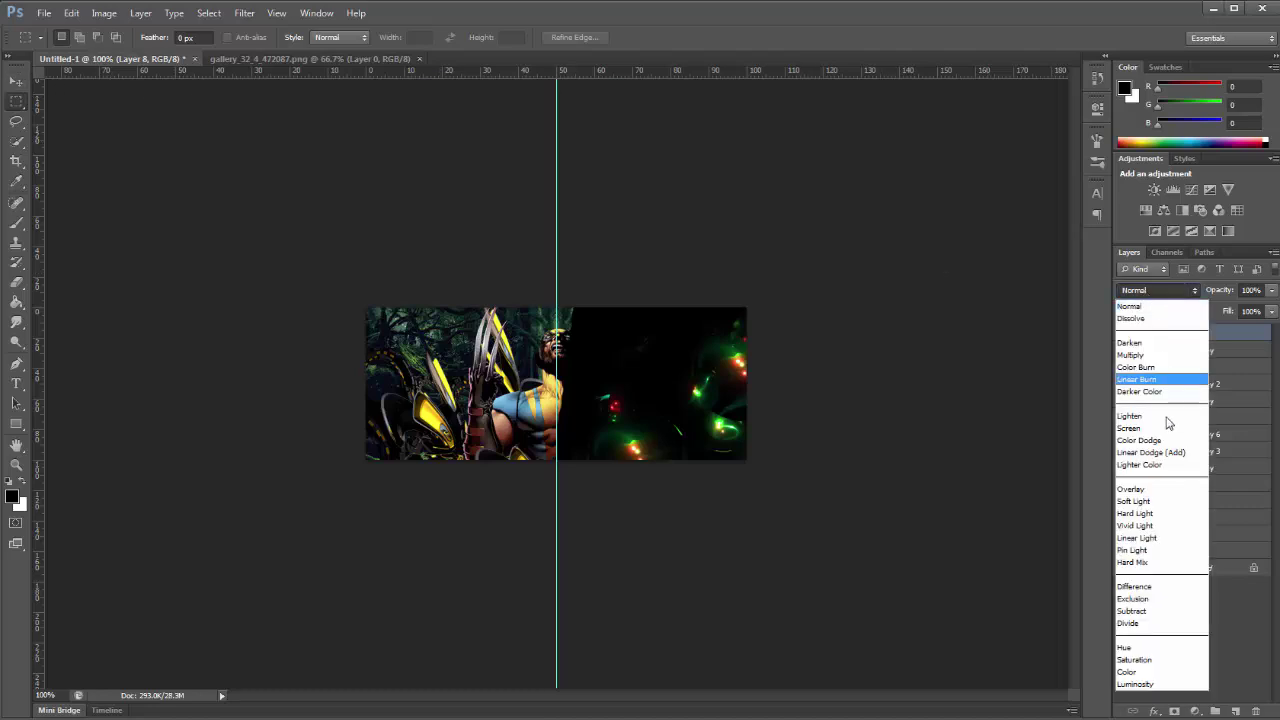
{"action": "left_click", "coordinate": [1165, 448]}
{"action": "left_click", "coordinate": [16, 81]}
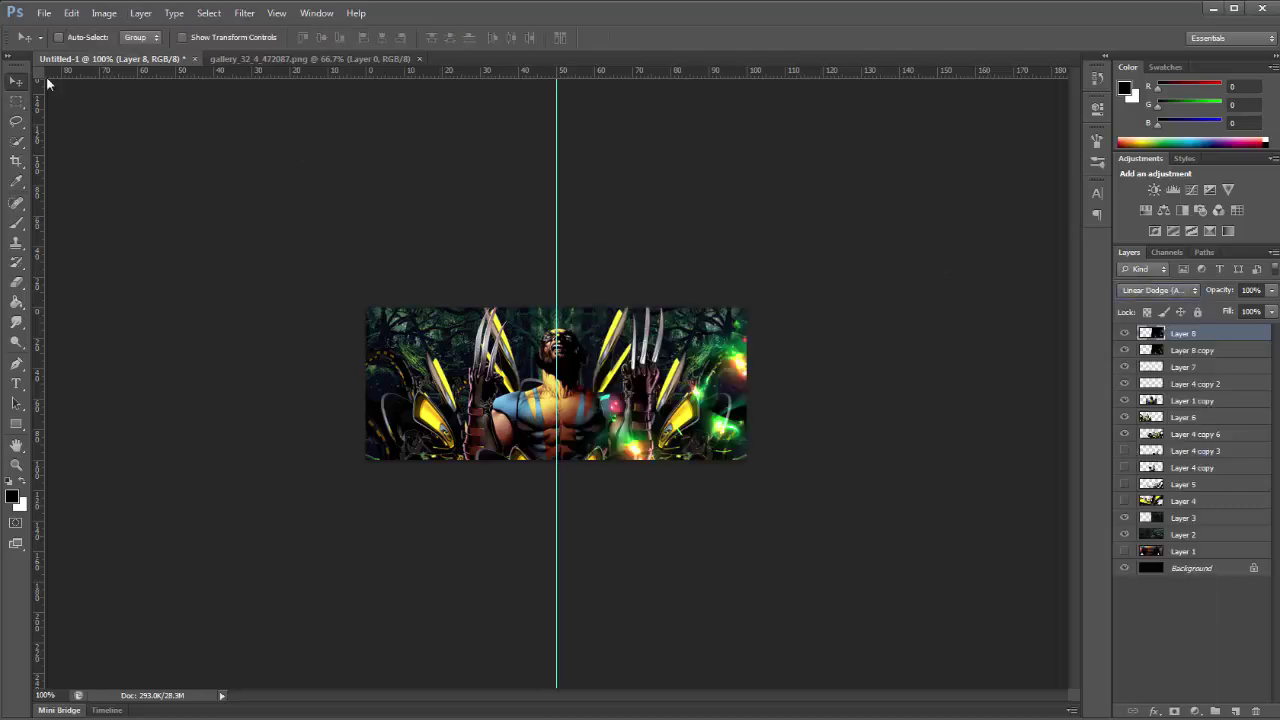
{"action": "left_click", "coordinate": [229, 38]}
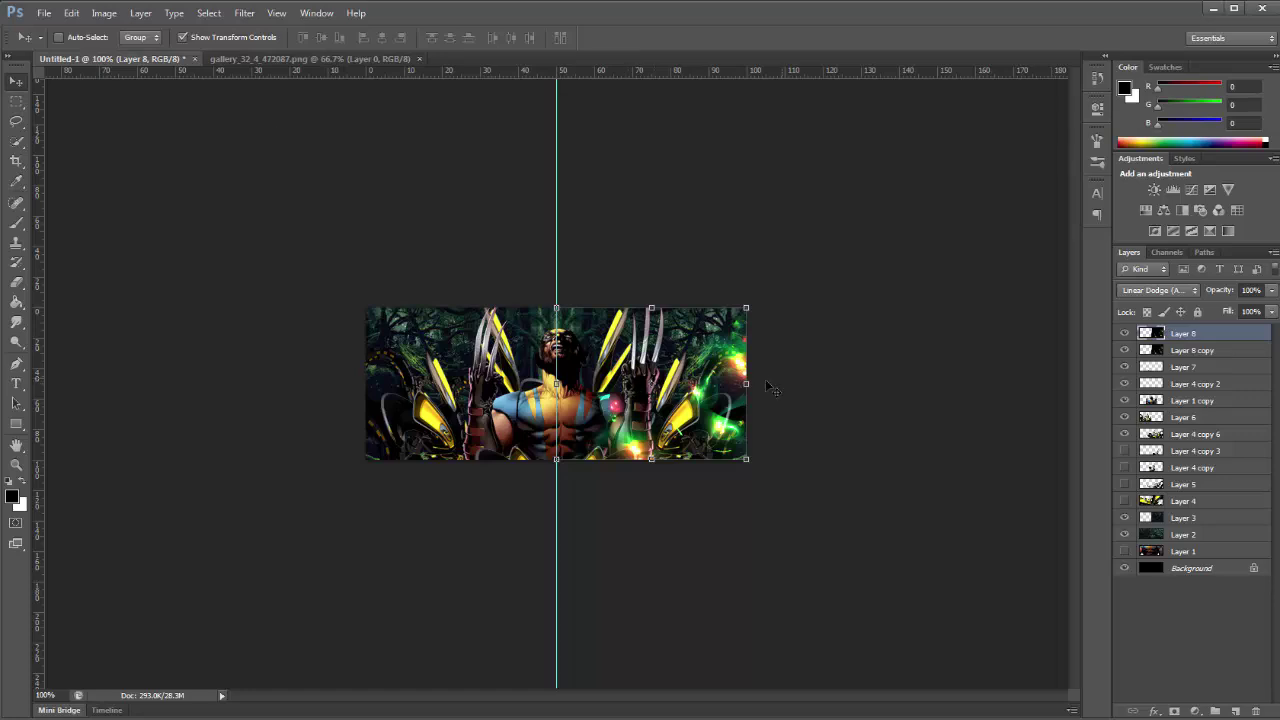
{"action": "left_click_drag", "start_coordinate": [748, 383], "coordinate": [364, 388]}
{"action": "left_click", "coordinate": [16, 81]}
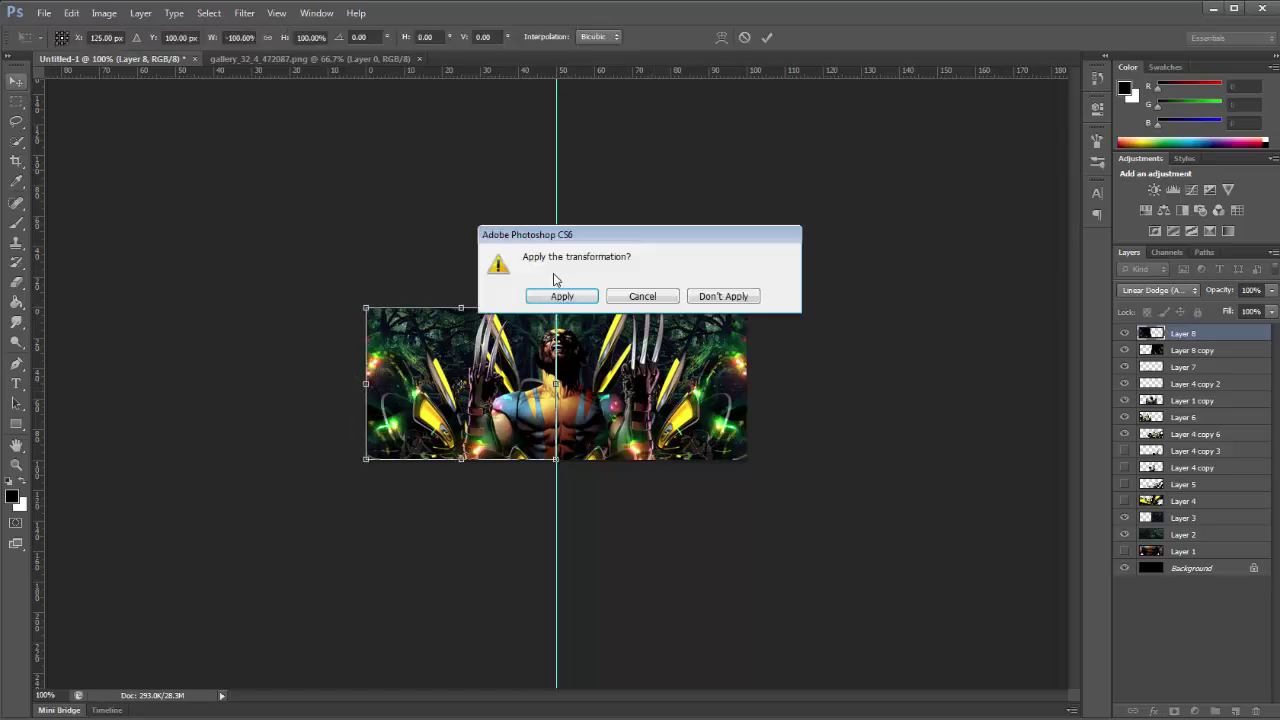
{"action": "left_click", "coordinate": [561, 298]}
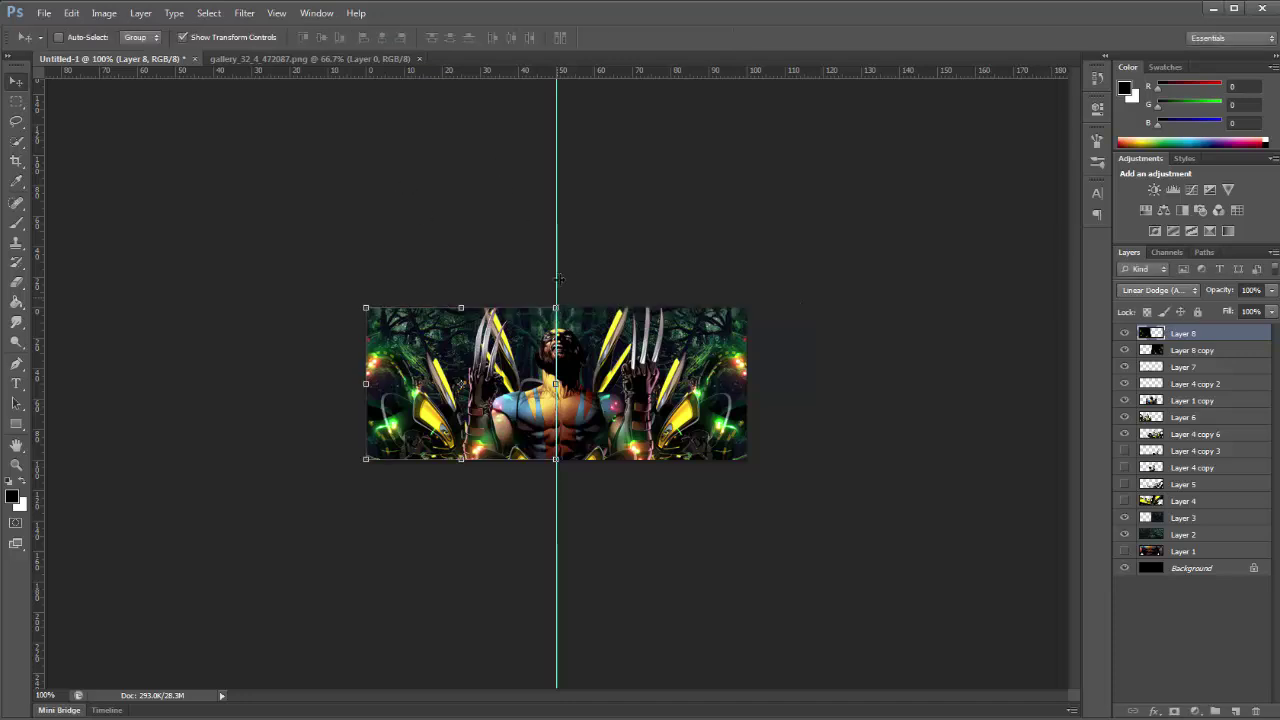
{"action": "left_click", "coordinate": [212, 37]}
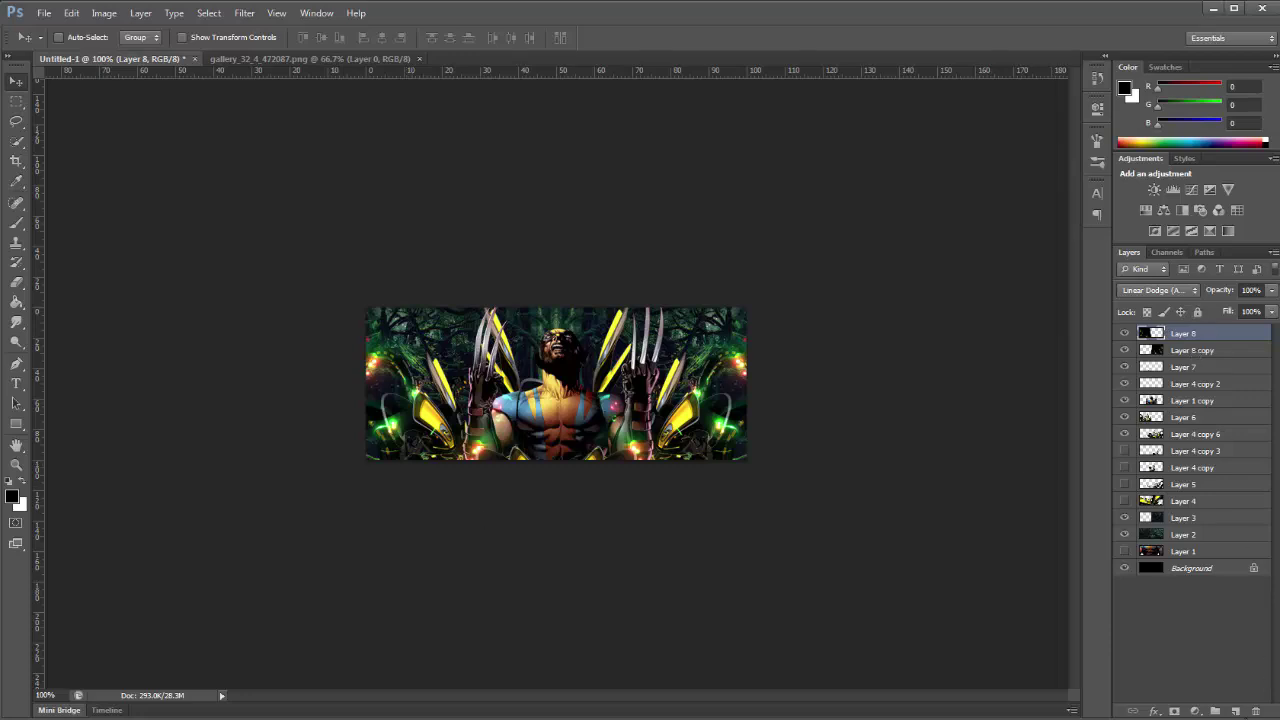
Add a new layer filled with black and set it to Linear Dodge (Add)
{"action": "left_click", "coordinate": [1237, 711]}
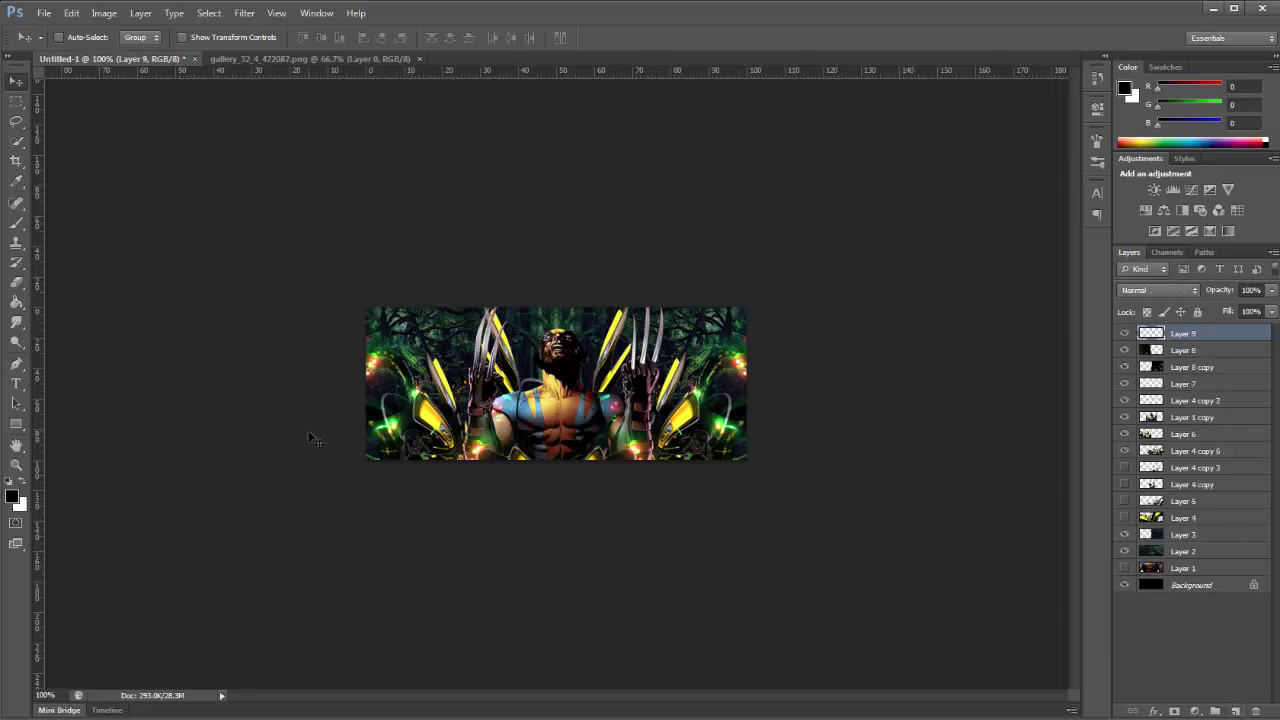
{"action": "key", "text": "ctrl+BackSpace"}
{"action": "key", "text": "alt+BackSpace"}
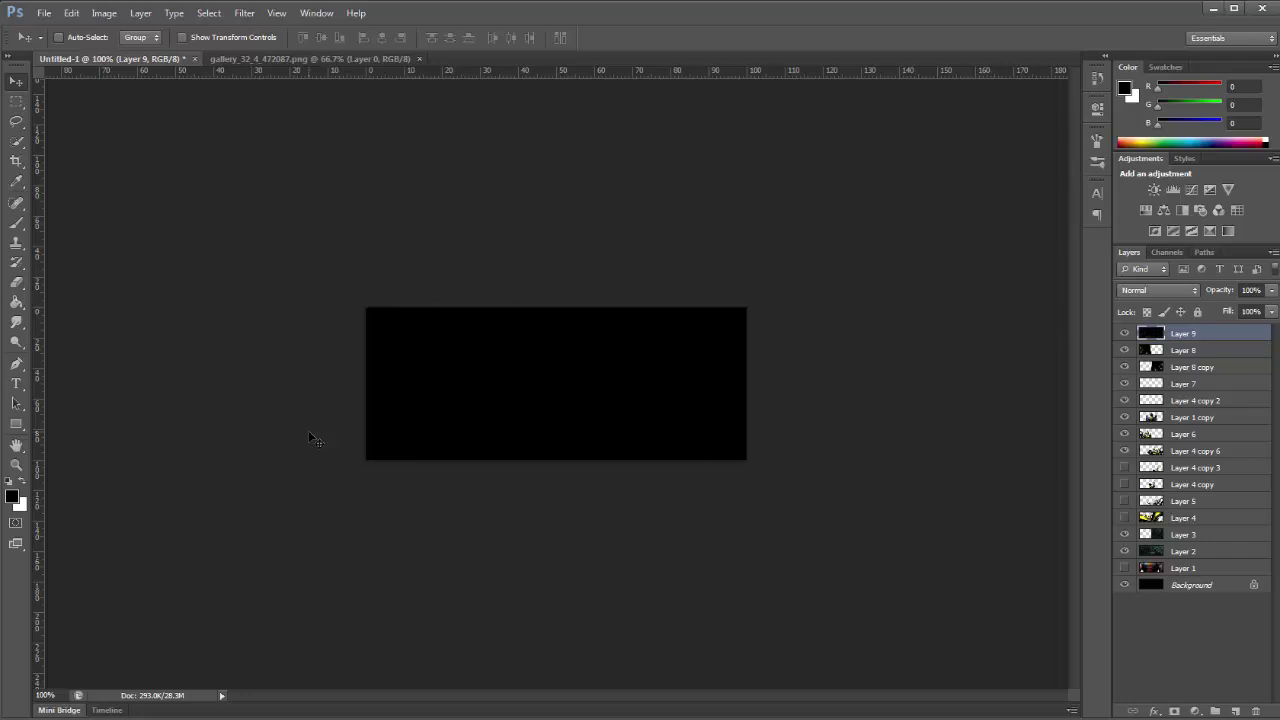
{"action": "left_click", "coordinate": [1158, 290]}
{"action": "left_click", "coordinate": [1160, 446]}
Choose the Brush with a pale-yellow foreground colour #feffe8
{"action": "left_click", "coordinate": [17, 223]}
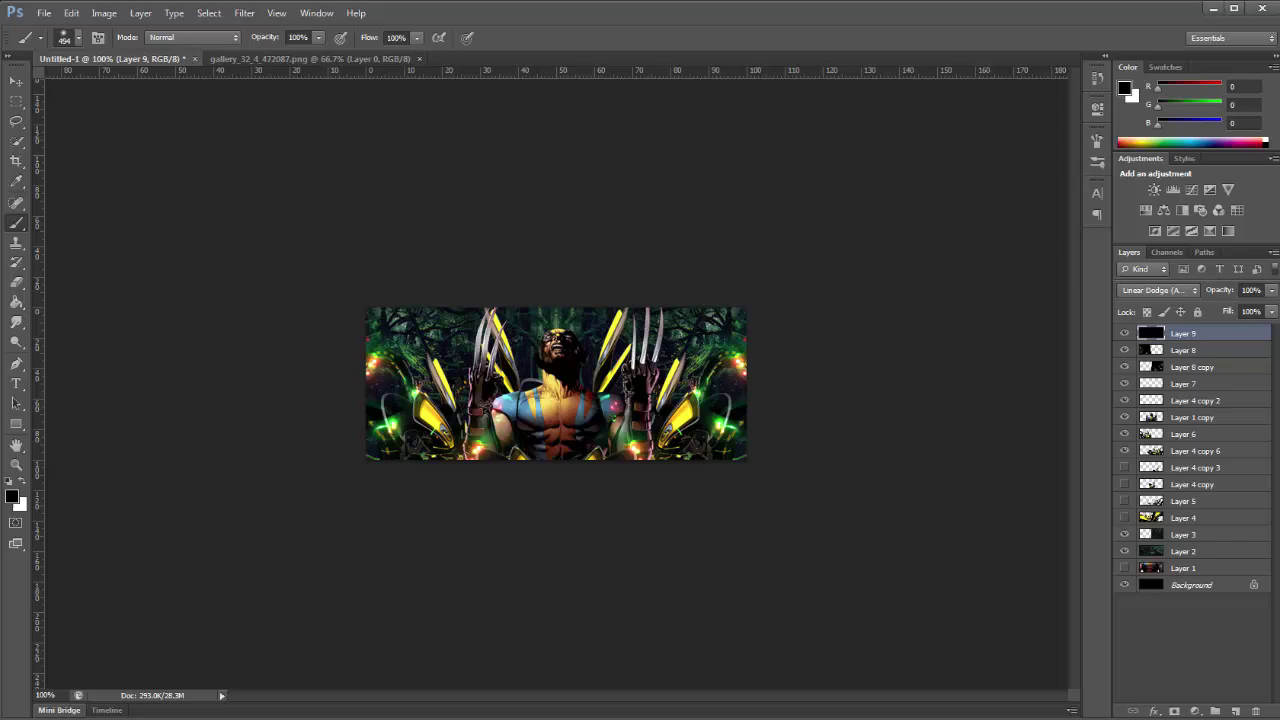
{"action": "left_click", "coordinate": [13, 502]}
{"action": "left_click", "coordinate": [878, 181]}
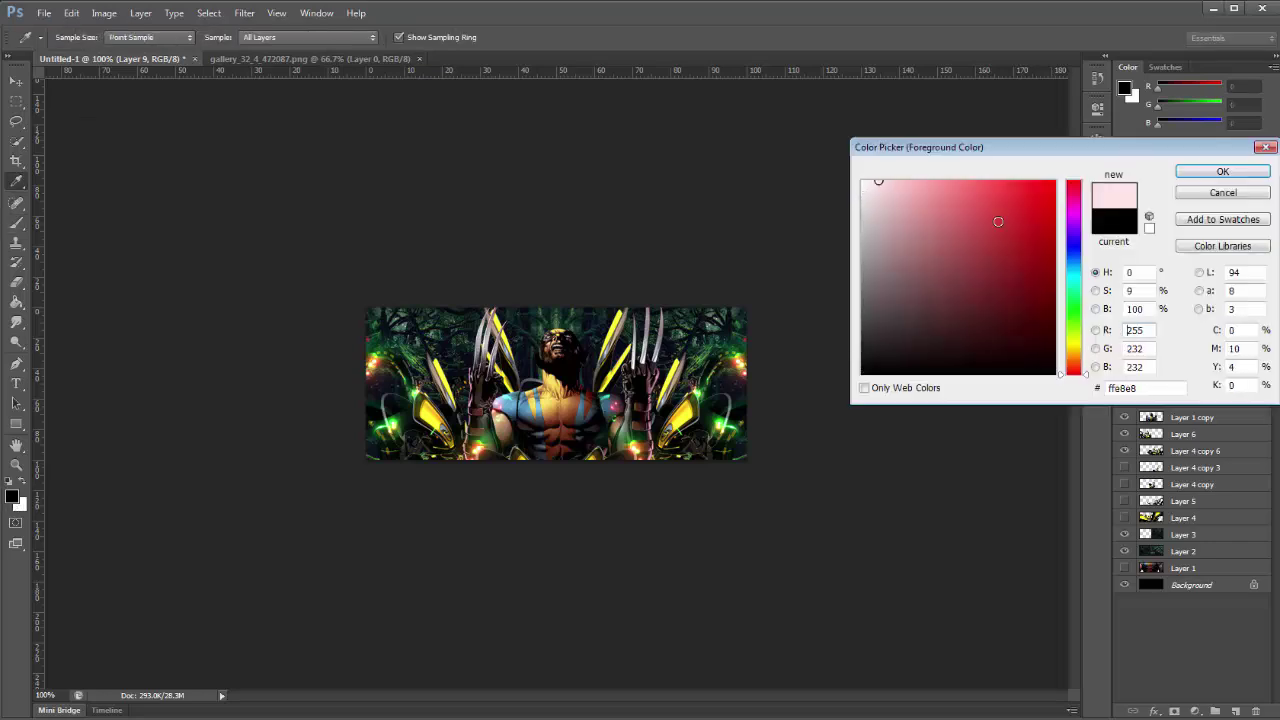
{"action": "left_click", "coordinate": [1071, 341]}
{"action": "left_click", "coordinate": [1128, 330]}
{"action": "left_click", "coordinate": [1222, 172]}
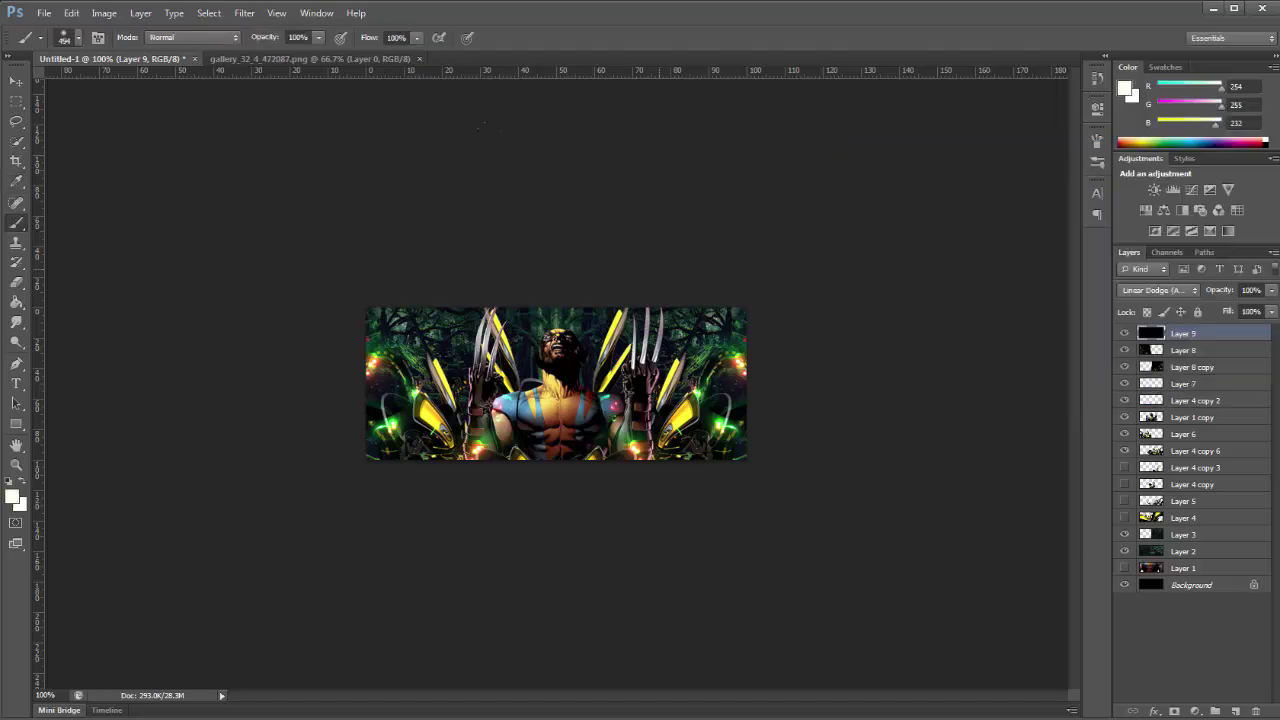
Set a 360 px soft brush and paint a glow over the banner's top centre
{"action": "right_click", "coordinate": [741, 362]}
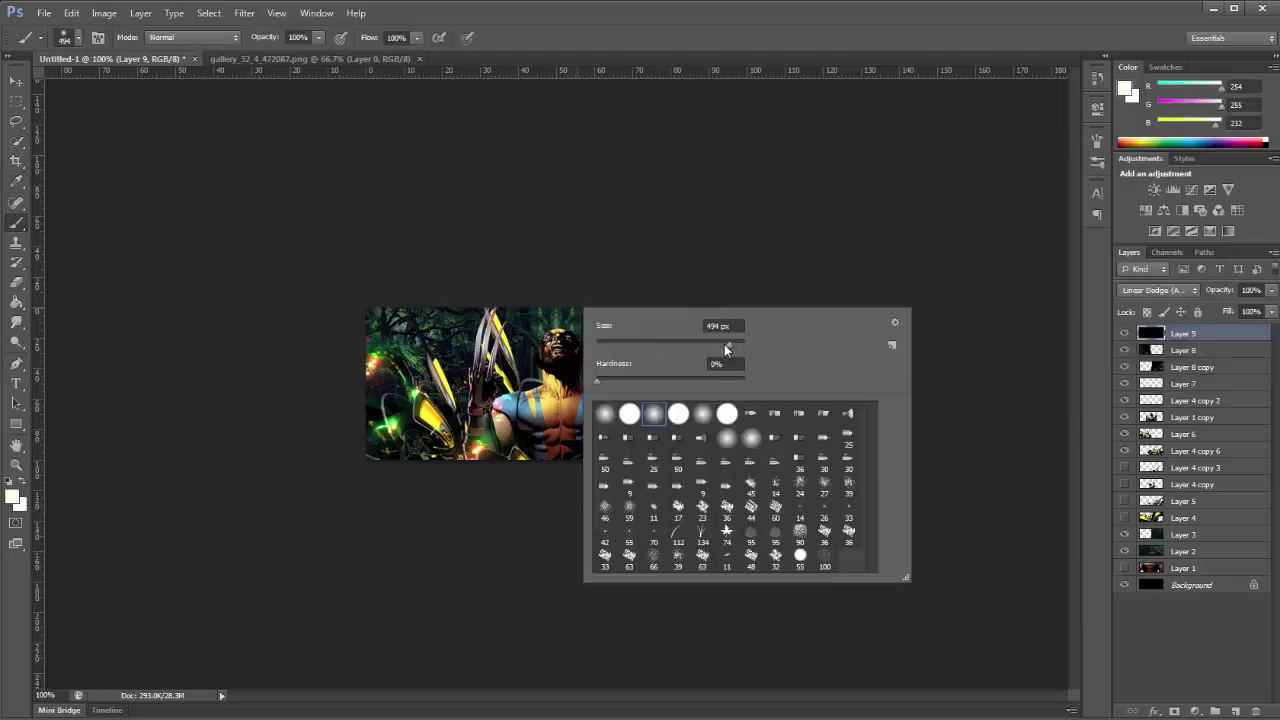
{"action": "left_click_drag", "start_coordinate": [726, 345], "coordinate": [717, 347]}
{"action": "left_click", "coordinate": [481, 89]}
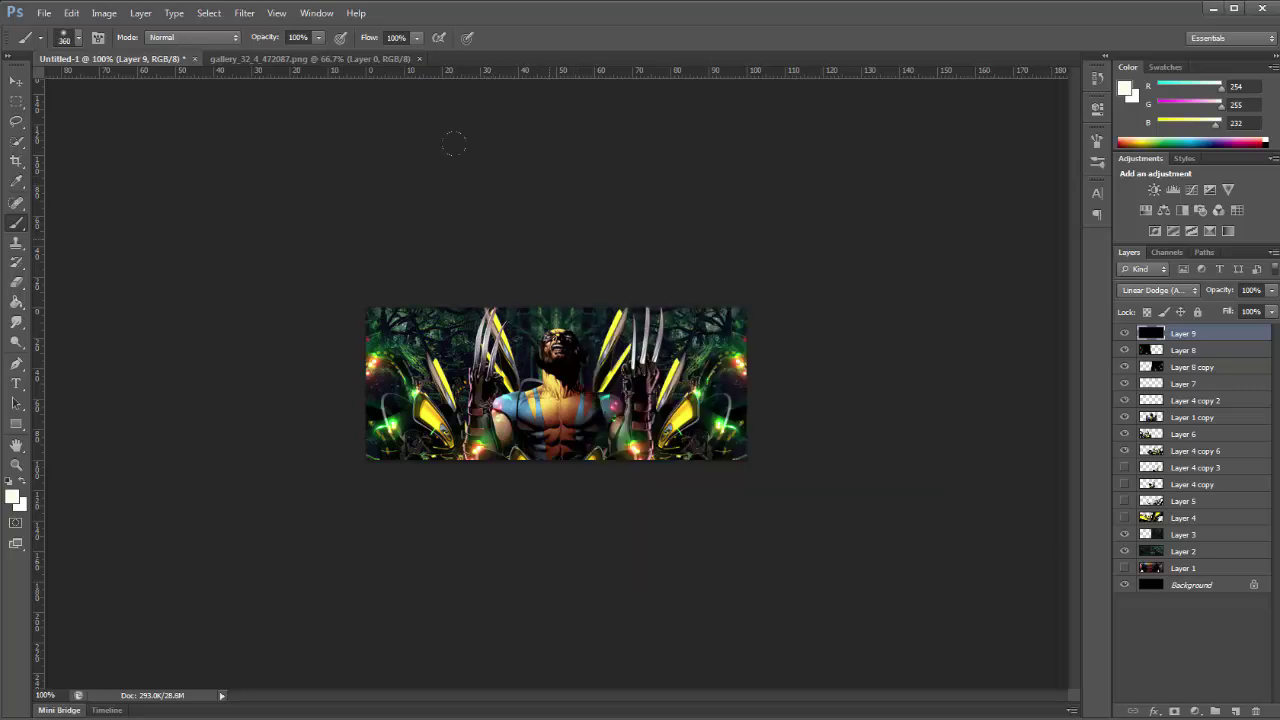
{"action": "key", "text": "ctrl+z"}
{"action": "left_click_drag", "start_coordinate": [479, 142], "coordinate": [630, 145]}
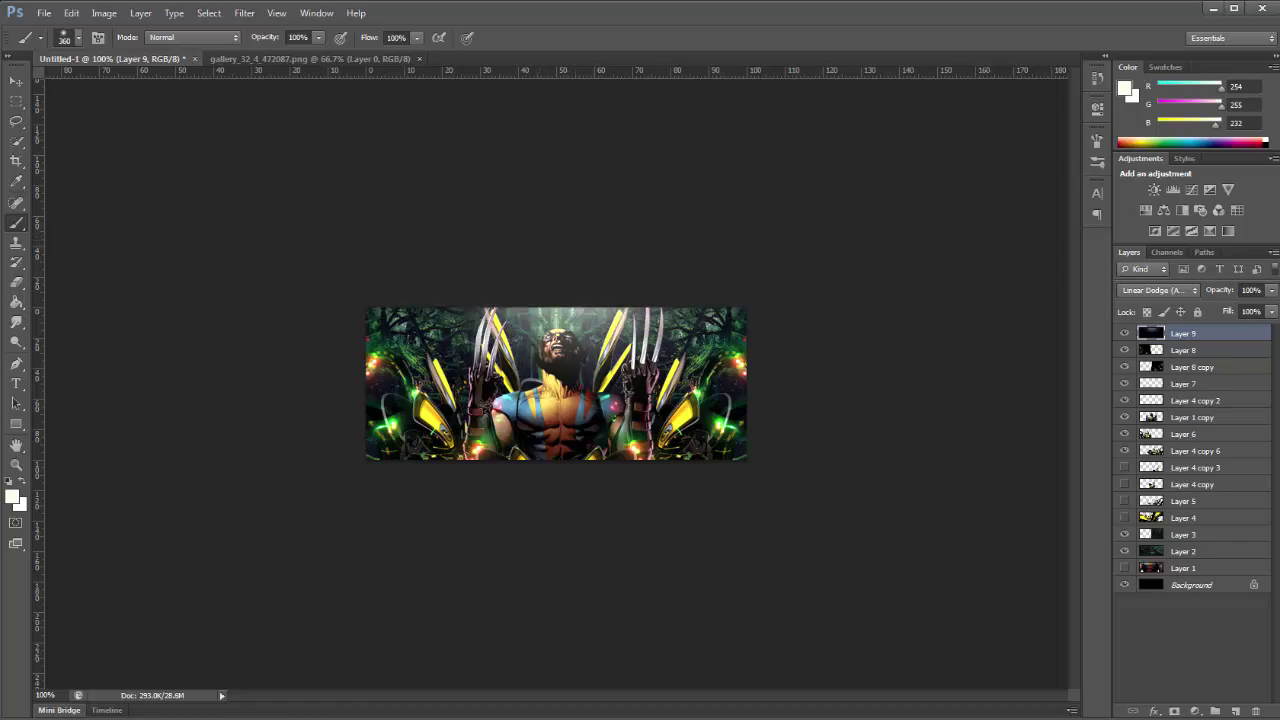
{"action": "left_click", "coordinate": [1236, 711]}
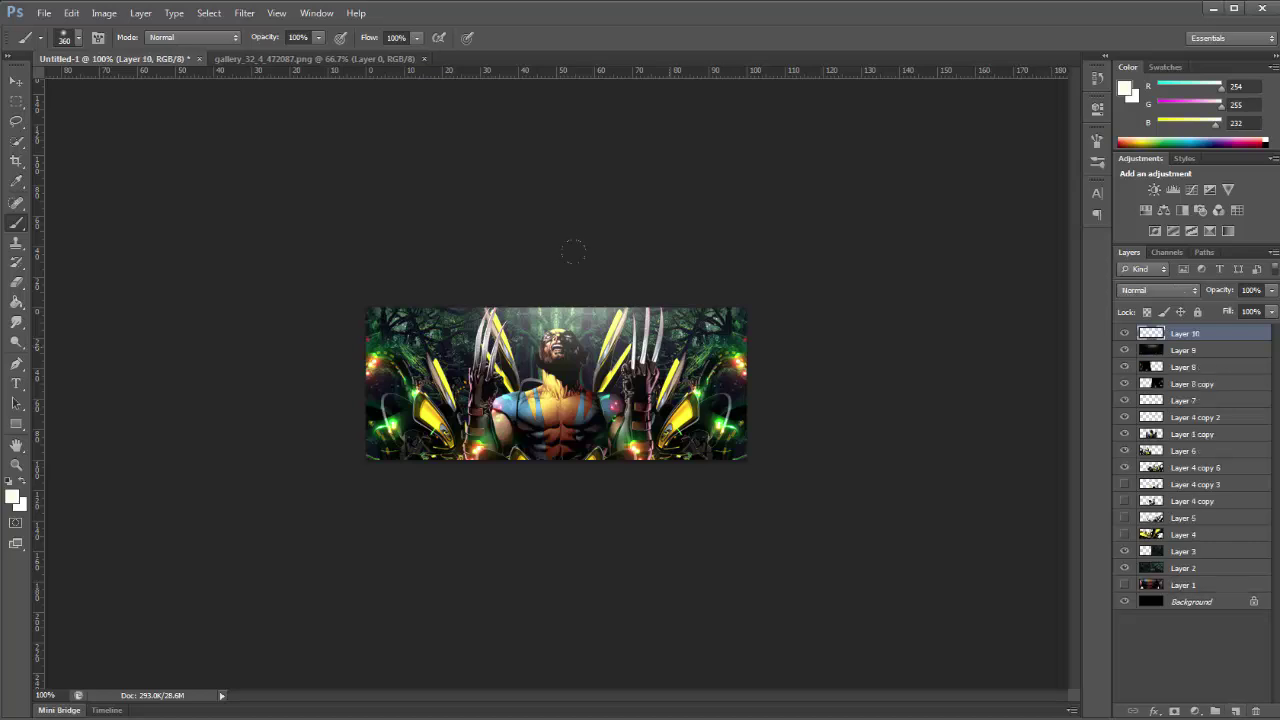
Paint black over the banner's edges on Layer 10 and set its opacity to 50%
{"action": "left_click", "coordinate": [10, 481]}
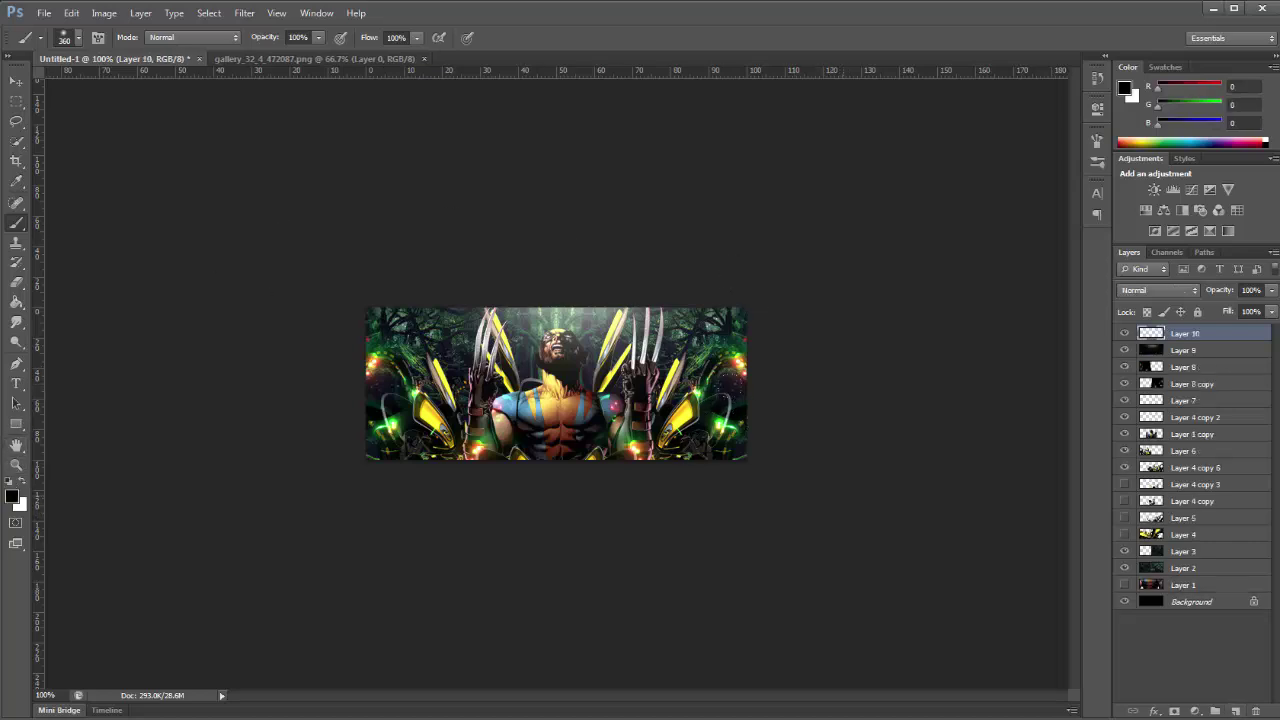
{"action": "mouse_move", "coordinate": [840, 400]}
{"action": "left_mouse_down"}
{"action": "mouse_move", "coordinate": [700, 520]}
{"action": "mouse_move", "coordinate": [520, 500]}
{"action": "mouse_move", "coordinate": [246, 363]}
{"action": "mouse_move", "coordinate": [210, 300]}
{"action": "mouse_move", "coordinate": [85, 437]}
{"action": "left_mouse_up"}
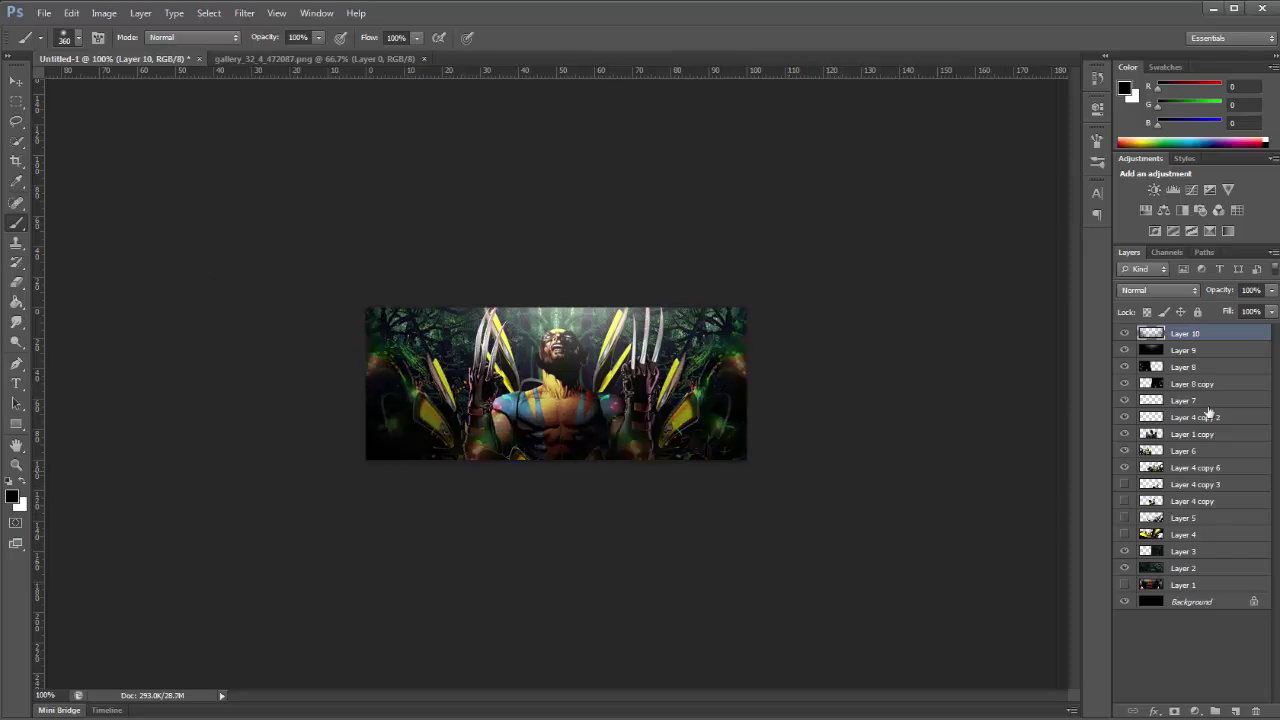
{"action": "left_click", "coordinate": [782, 246]}
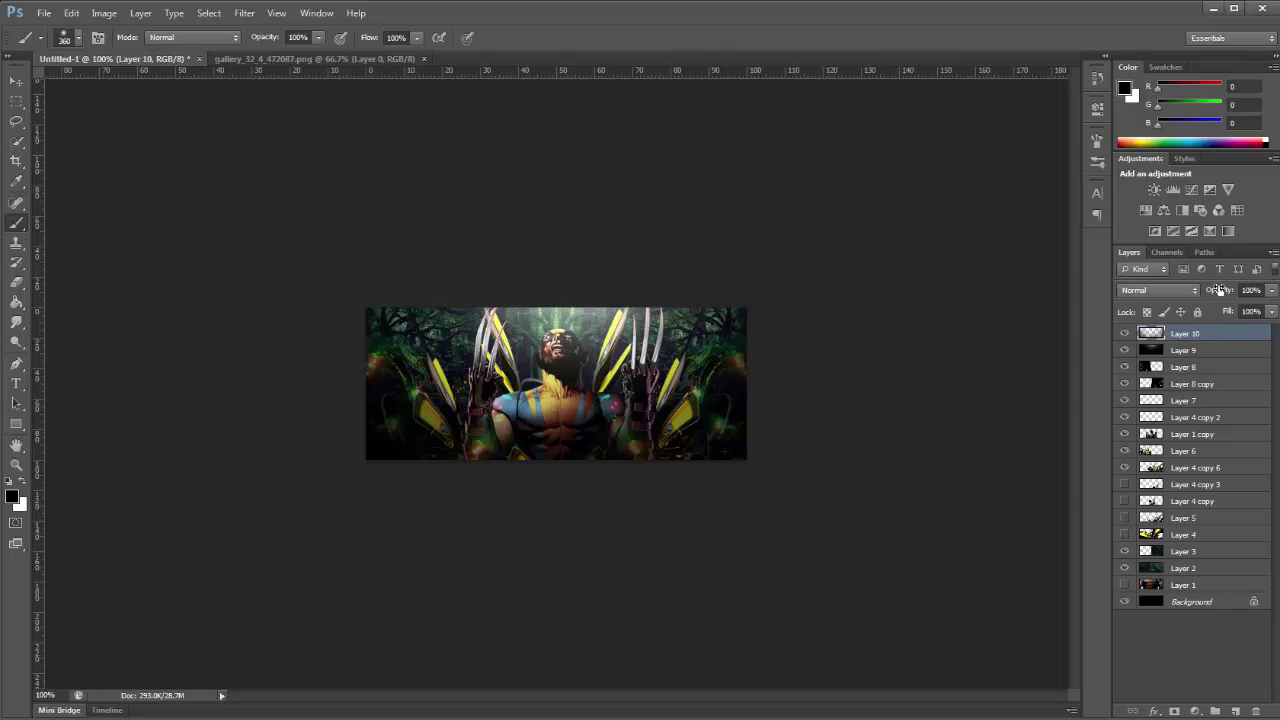
{"action": "left_click_drag", "start_coordinate": [1219, 289], "coordinate": [1182, 303]}
{"action": "key", "text": "Return"}
Move Layer 8 and Layer 8 copy to the top of the layer stack
{"action": "key", "text": "v"}
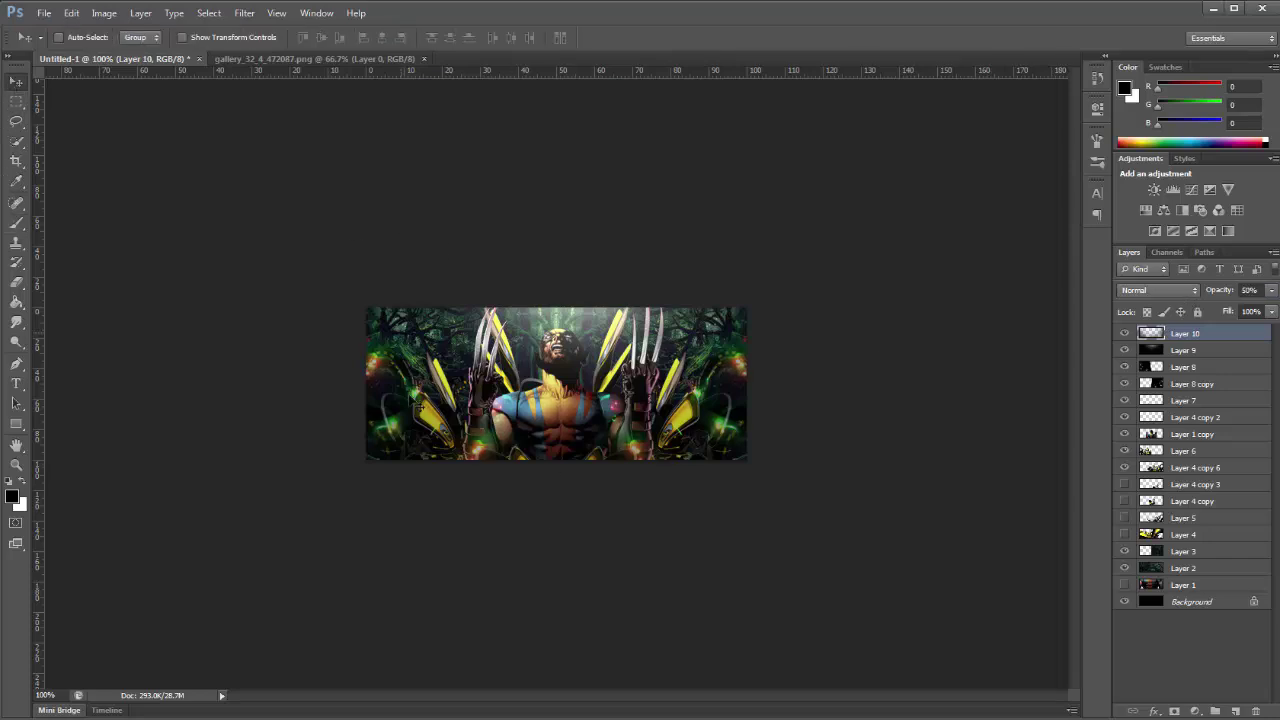
{"action": "left_click", "coordinate": [1232, 369]}
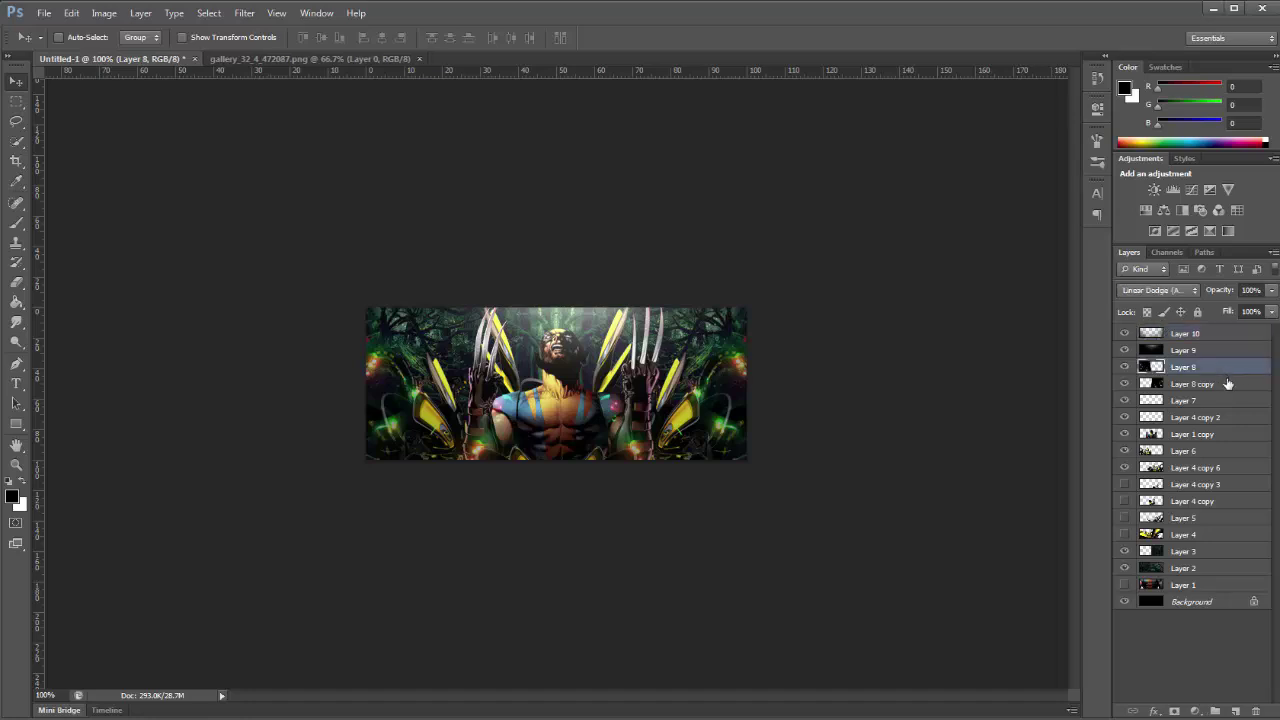
{"action": "left_click", "coordinate": [1220, 383], "text": "shift"}
{"action": "left_click_drag", "start_coordinate": [1221, 368], "coordinate": [1218, 330]}
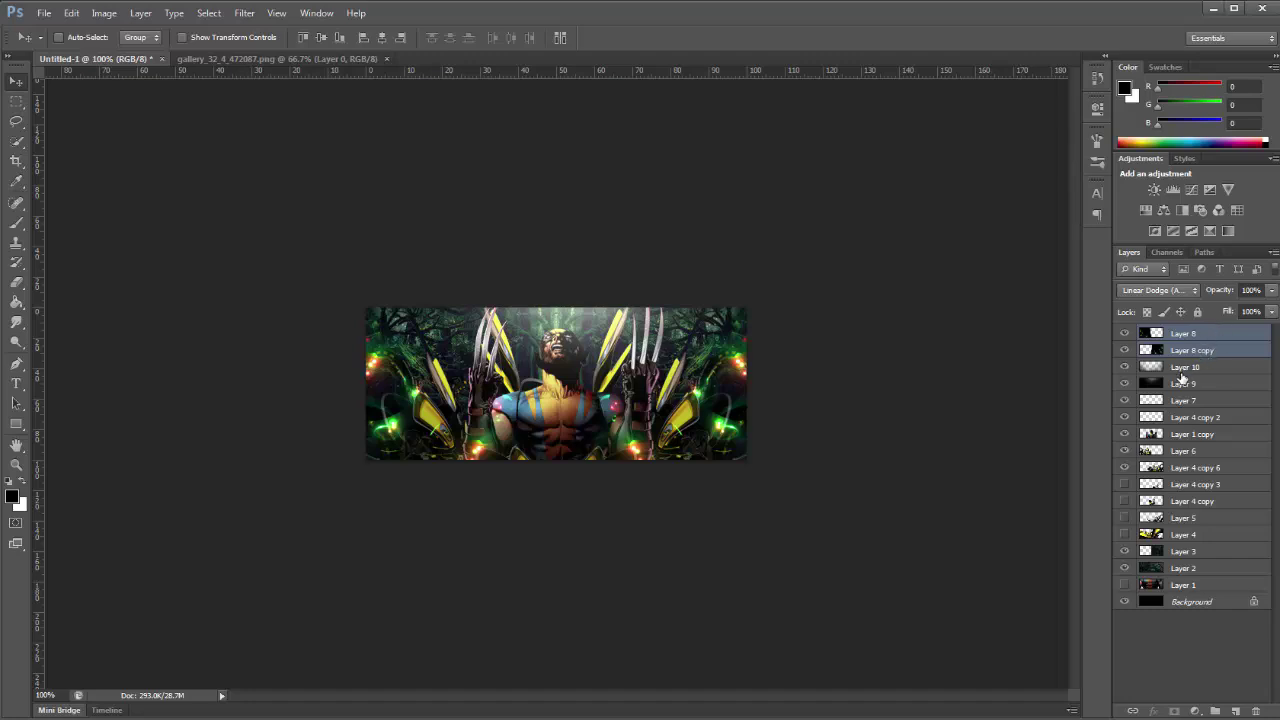
Add Layer 11 above Layer 10, paint the sides black, and set opacity to 23%
{"action": "left_click", "coordinate": [1198, 370]}
{"action": "left_click", "coordinate": [1236, 711]}
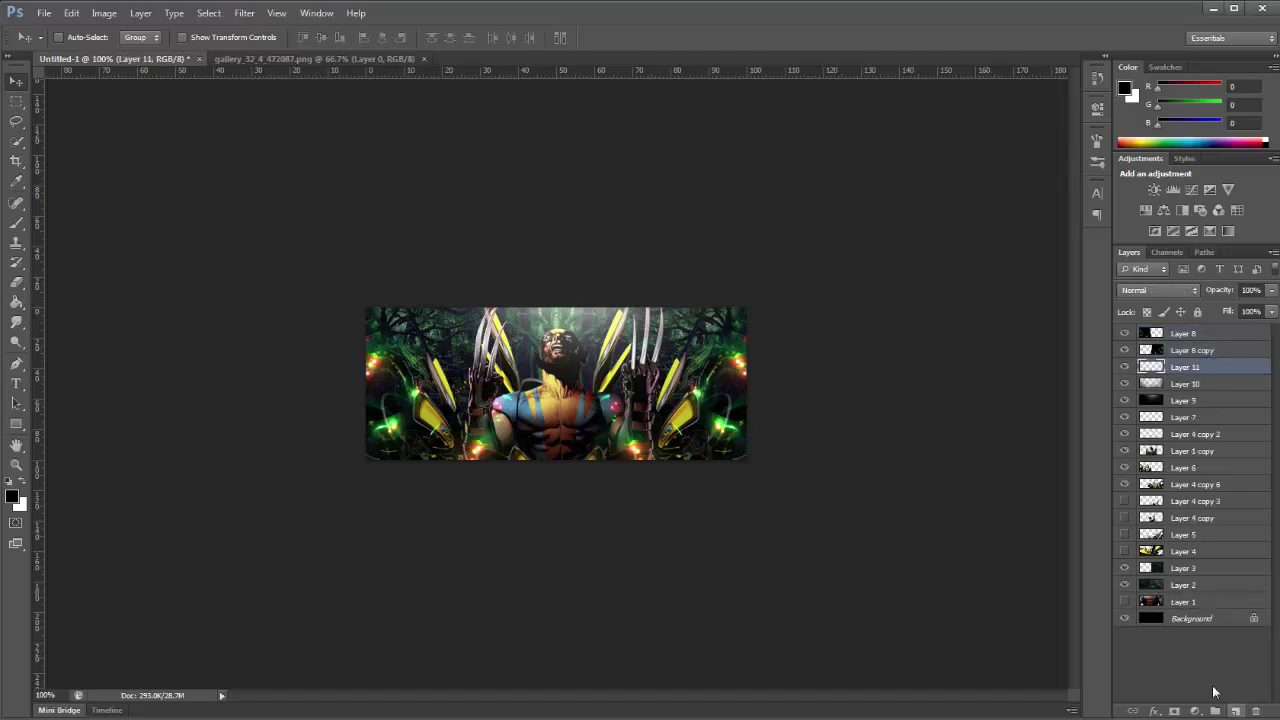
{"action": "left_click", "coordinate": [16, 222]}
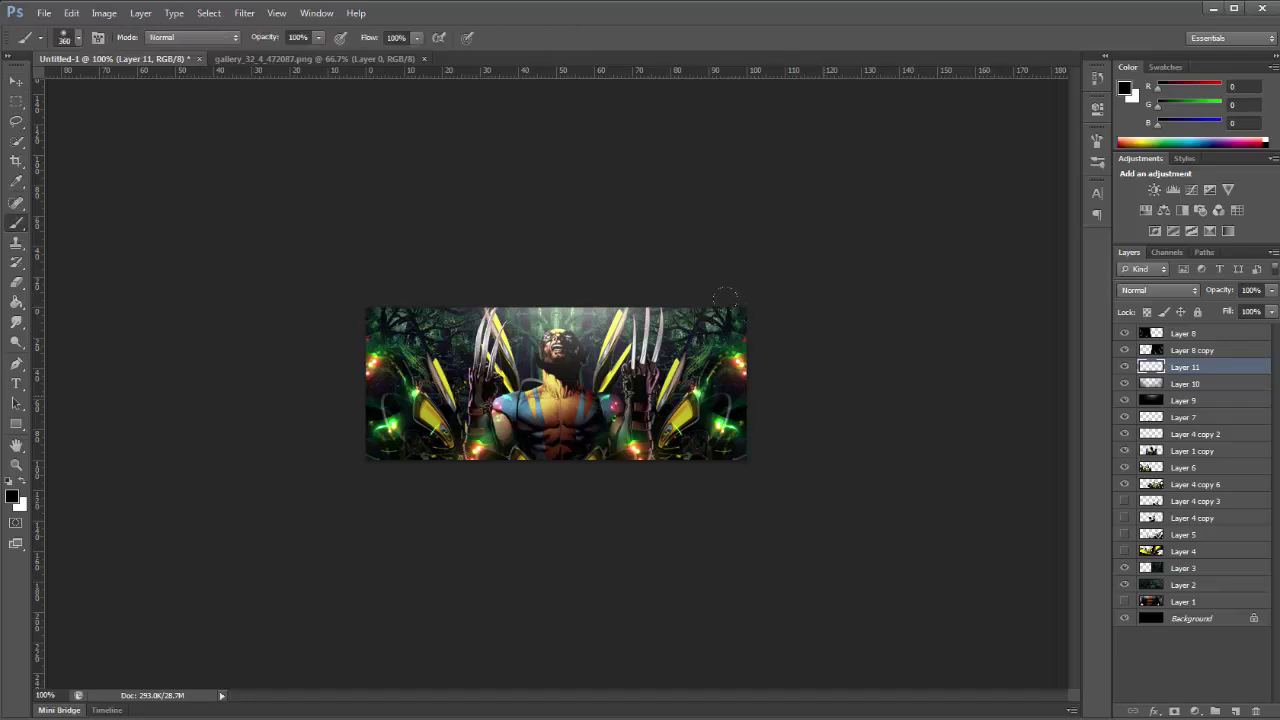
{"action": "mouse_move", "coordinate": [700, 315]}
{"action": "left_mouse_down"}
{"action": "mouse_move", "coordinate": [705, 405]}
{"action": "mouse_move", "coordinate": [665, 440]}
{"action": "mouse_move", "coordinate": [620, 420]}
{"action": "left_mouse_up"}
{"action": "left_click_drag", "start_coordinate": [505, 415], "coordinate": [425, 425]}
{"action": "left_click_drag", "start_coordinate": [186, 311], "coordinate": [188, 298]}
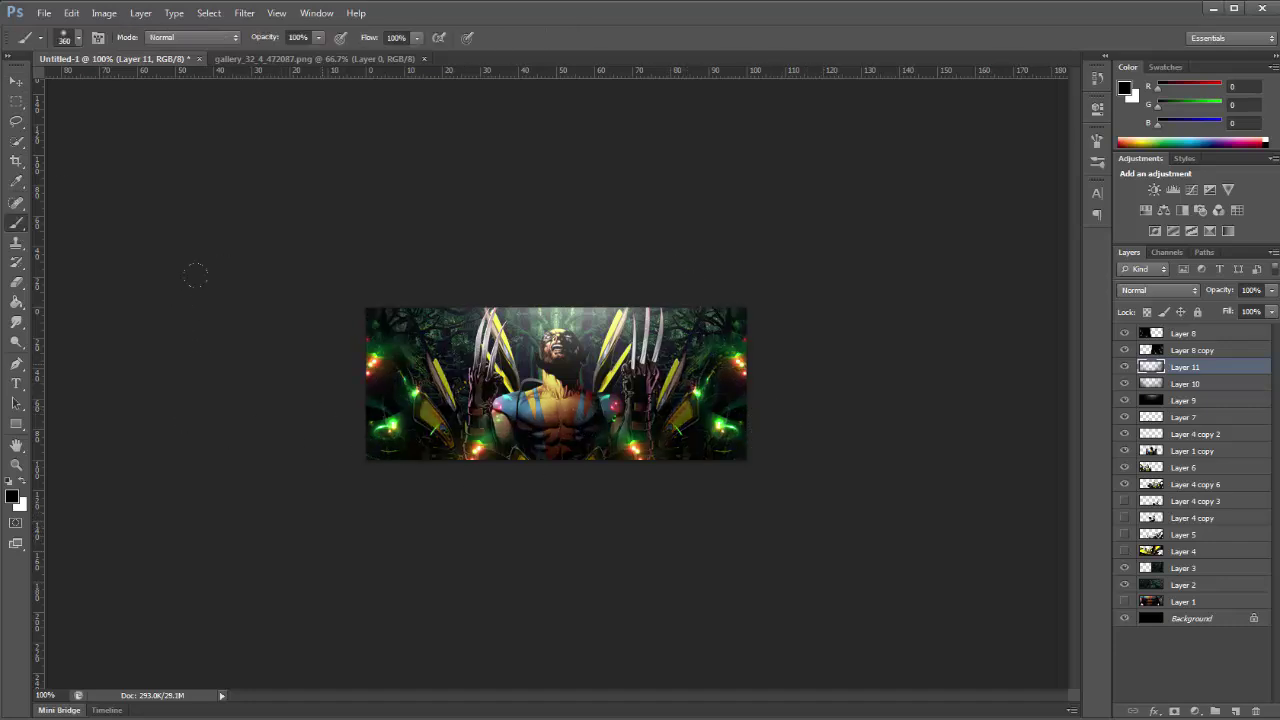
{"action": "left_click_drag", "start_coordinate": [1224, 291], "coordinate": [1181, 296]}
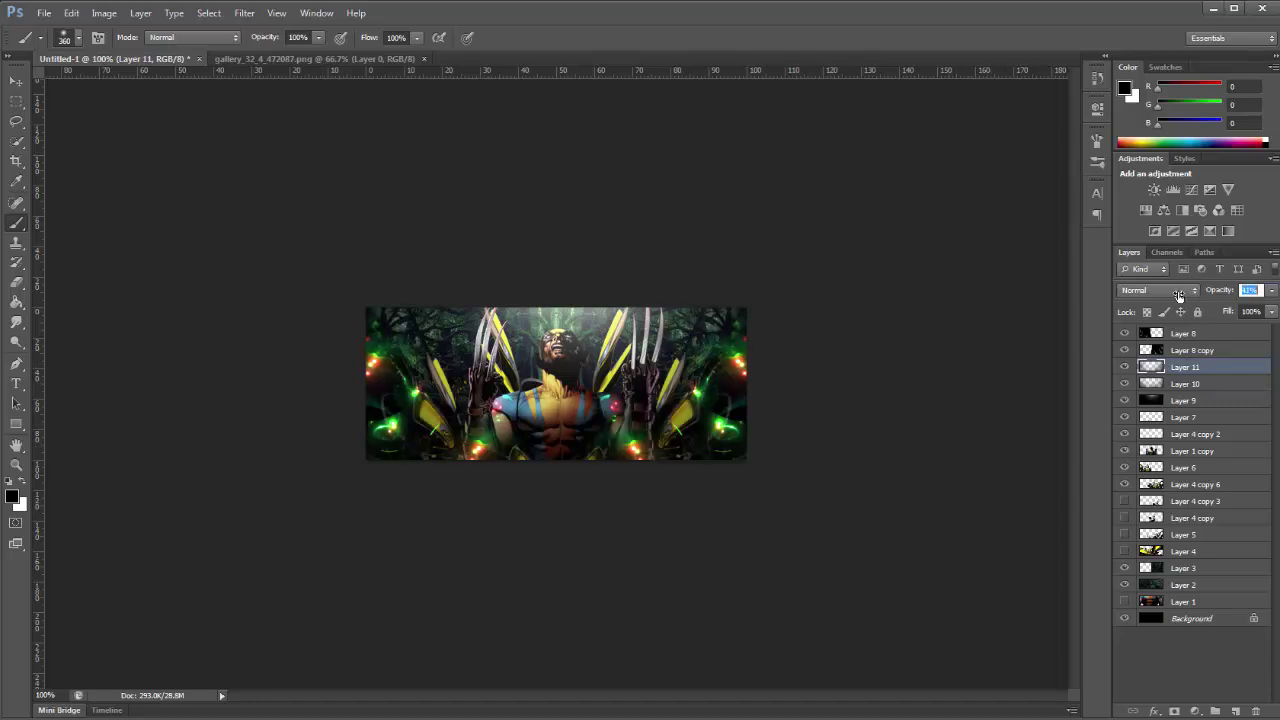
{"action": "key", "text": "Return"}
{"action": "left_click_drag", "start_coordinate": [1216, 290], "coordinate": [1207, 291]}
{"action": "key", "text": "Return"}
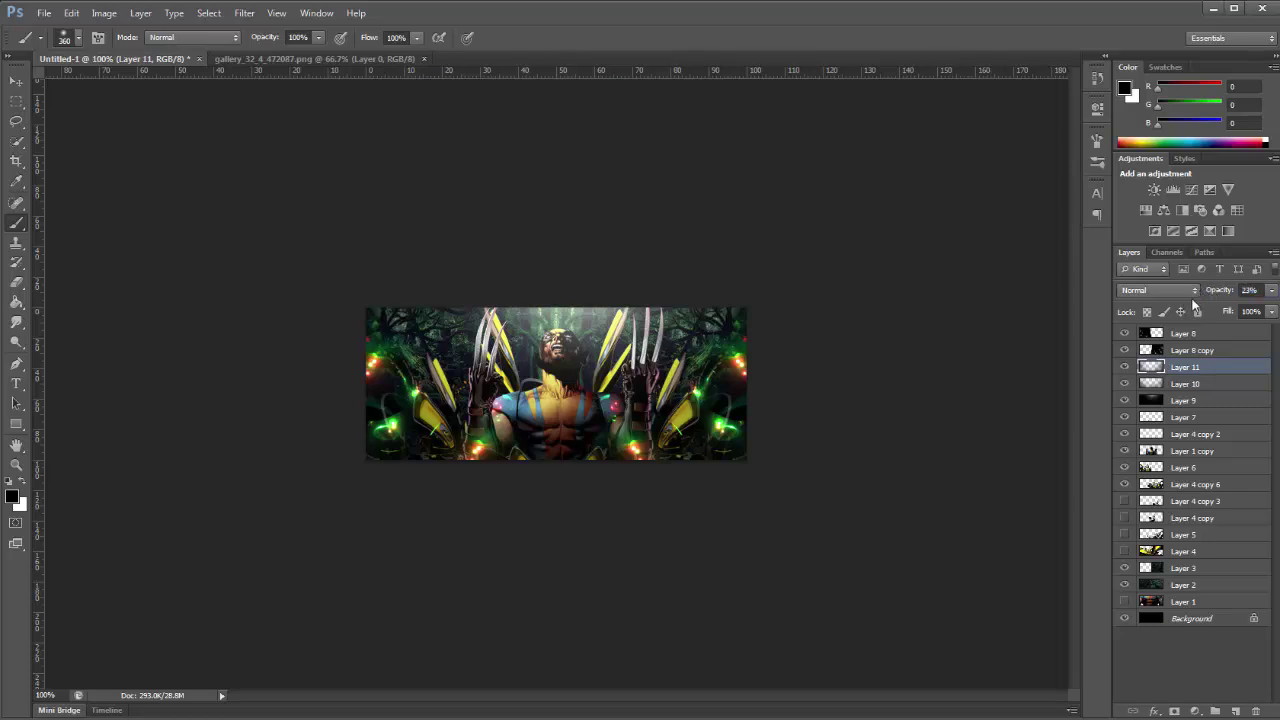
Add Gradient Map 1 with Luminosity blending at 50% opacity
{"action": "left_click", "coordinate": [1196, 710]}
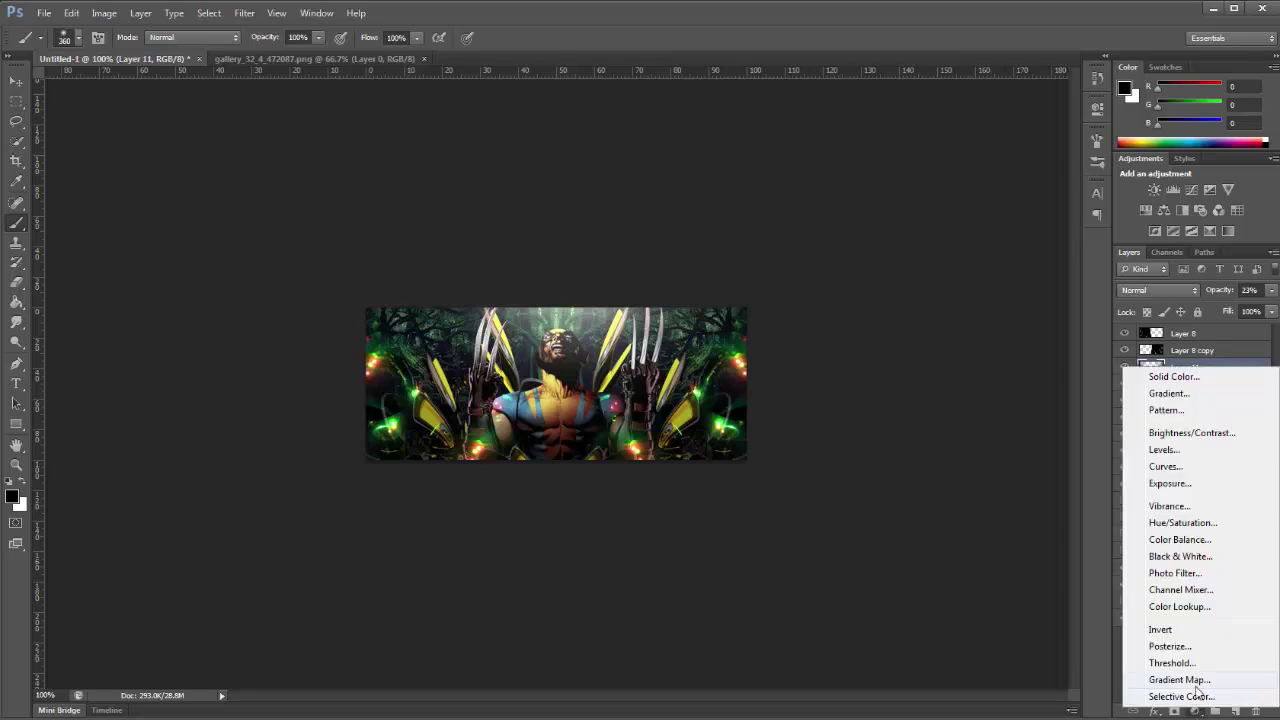
{"action": "left_click", "coordinate": [1179, 679]}
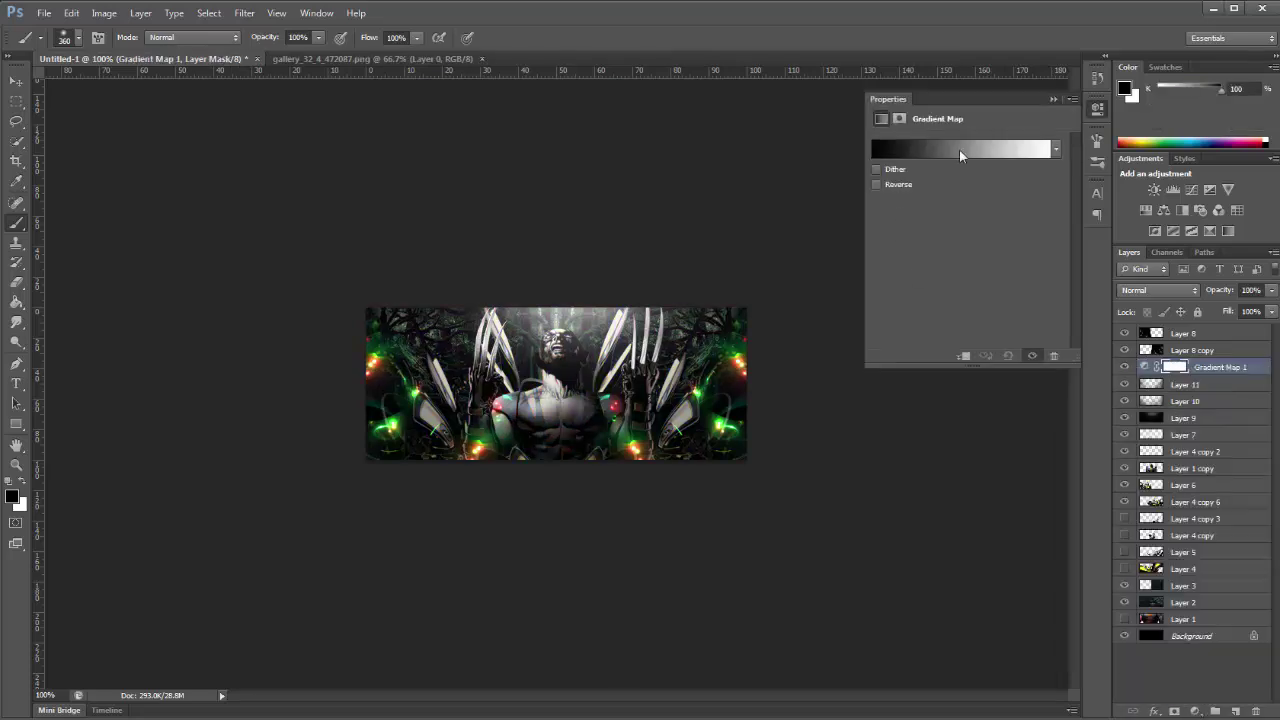
{"action": "left_click", "coordinate": [16, 80]}
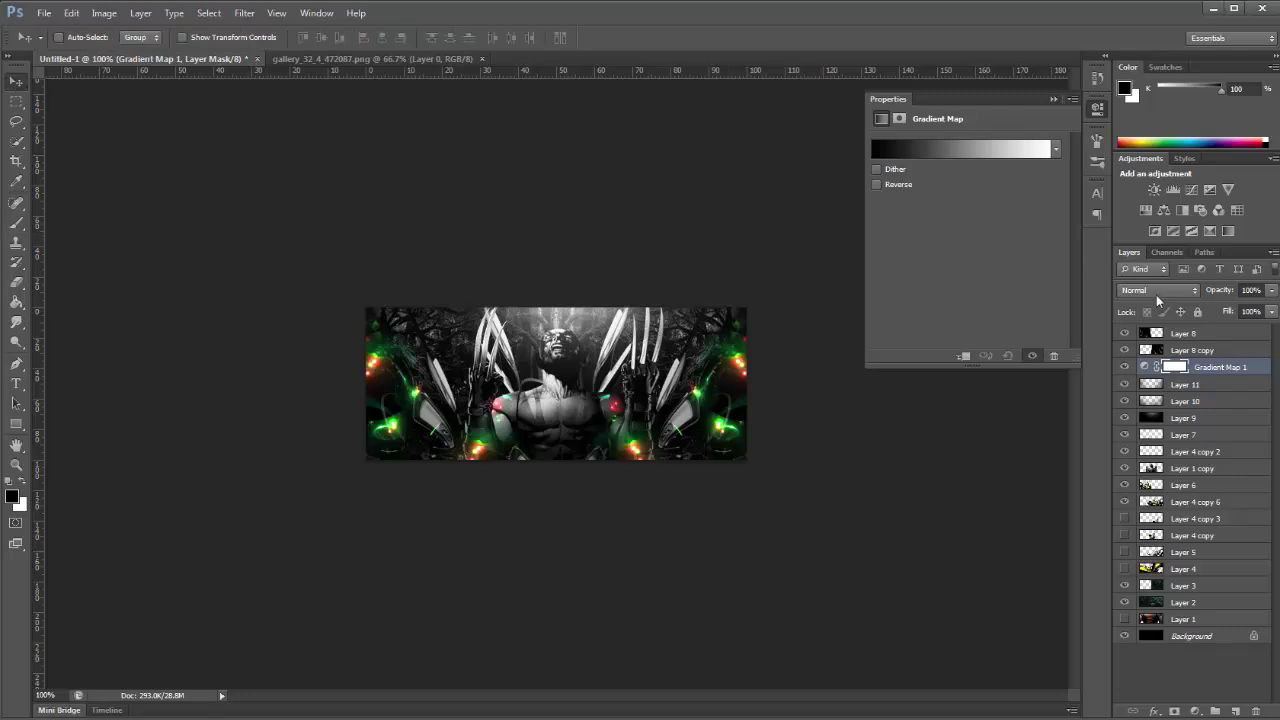
{"action": "left_click", "coordinate": [1160, 292]}
{"action": "left_click", "coordinate": [1139, 686]}
{"action": "left_click", "coordinate": [1252, 290]}
{"action": "type", "text": "50"}
{"action": "key", "text": "Return"}
{"action": "left_click", "coordinate": [855, 503]}
Add Gradient Map 2 and set its dark stop to near-black navy #03030b
{"action": "left_click", "coordinate": [1193, 711]}
{"action": "left_click", "coordinate": [1160, 694]}
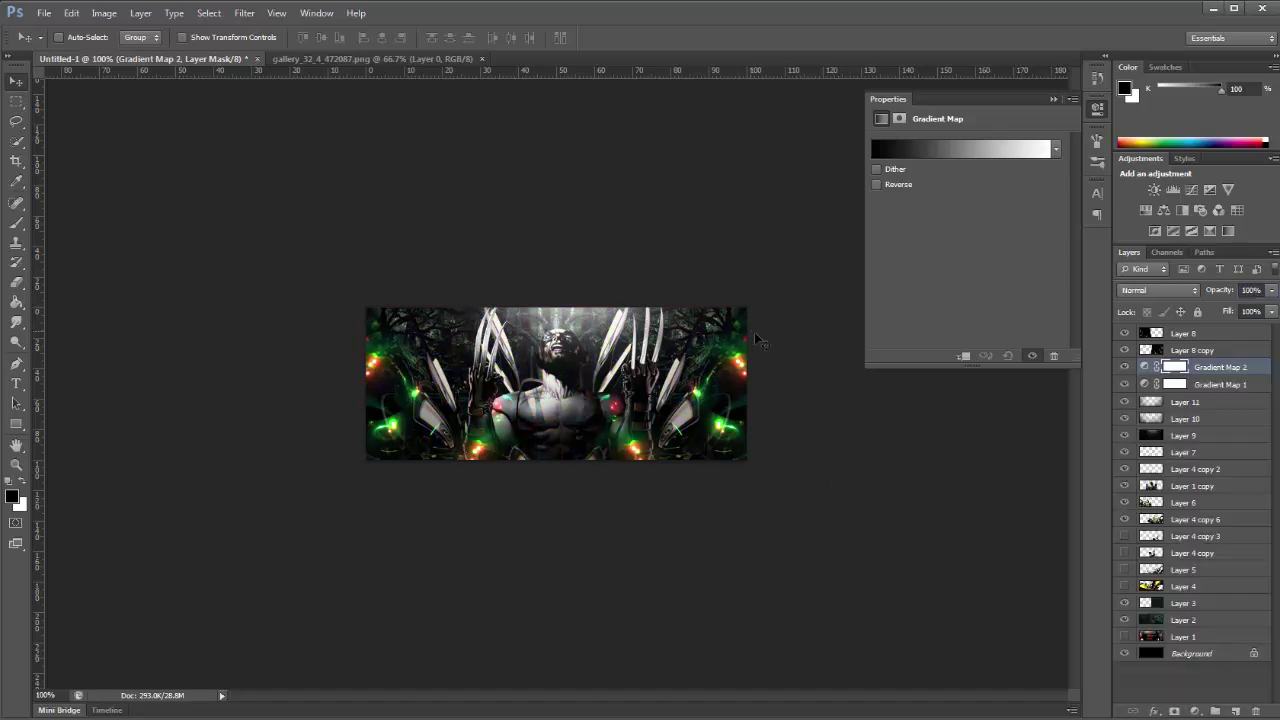
{"action": "left_click", "coordinate": [968, 157]}
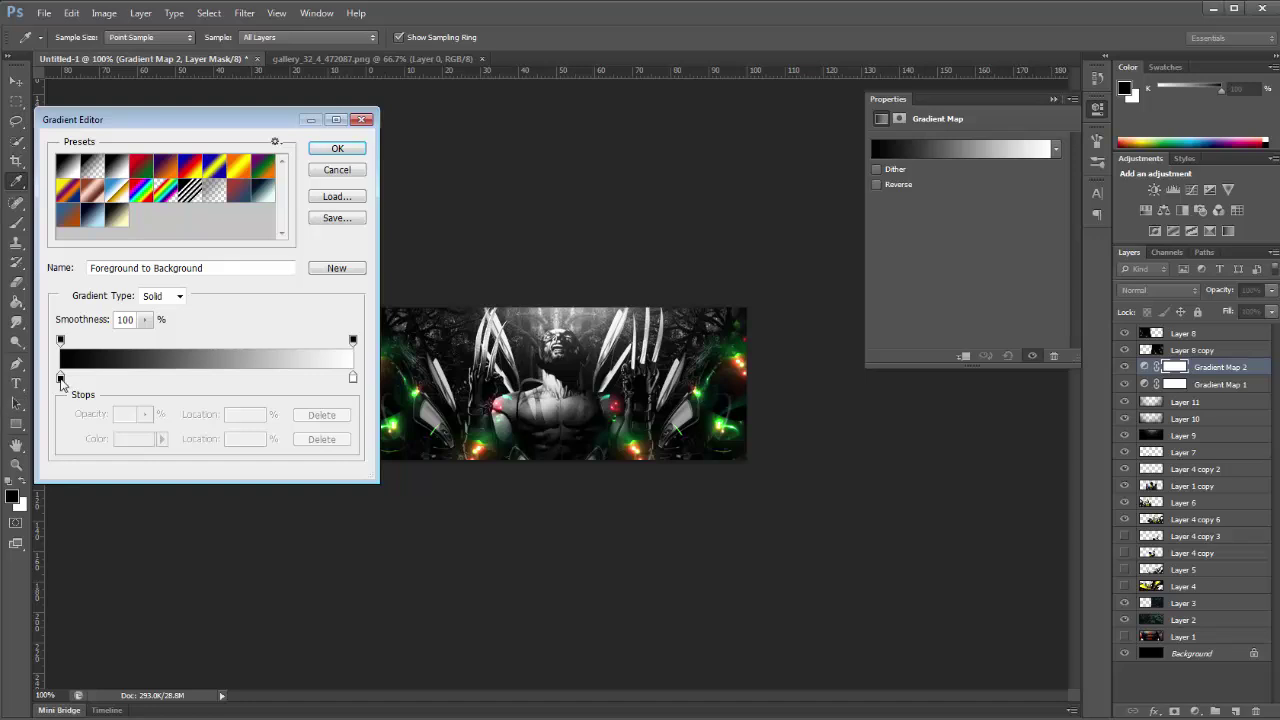
{"action": "left_click", "coordinate": [61, 378]}
{"action": "left_click", "coordinate": [126, 443]}
{"action": "left_click", "coordinate": [1073, 246]}
{"action": "left_click", "coordinate": [1002, 366]}
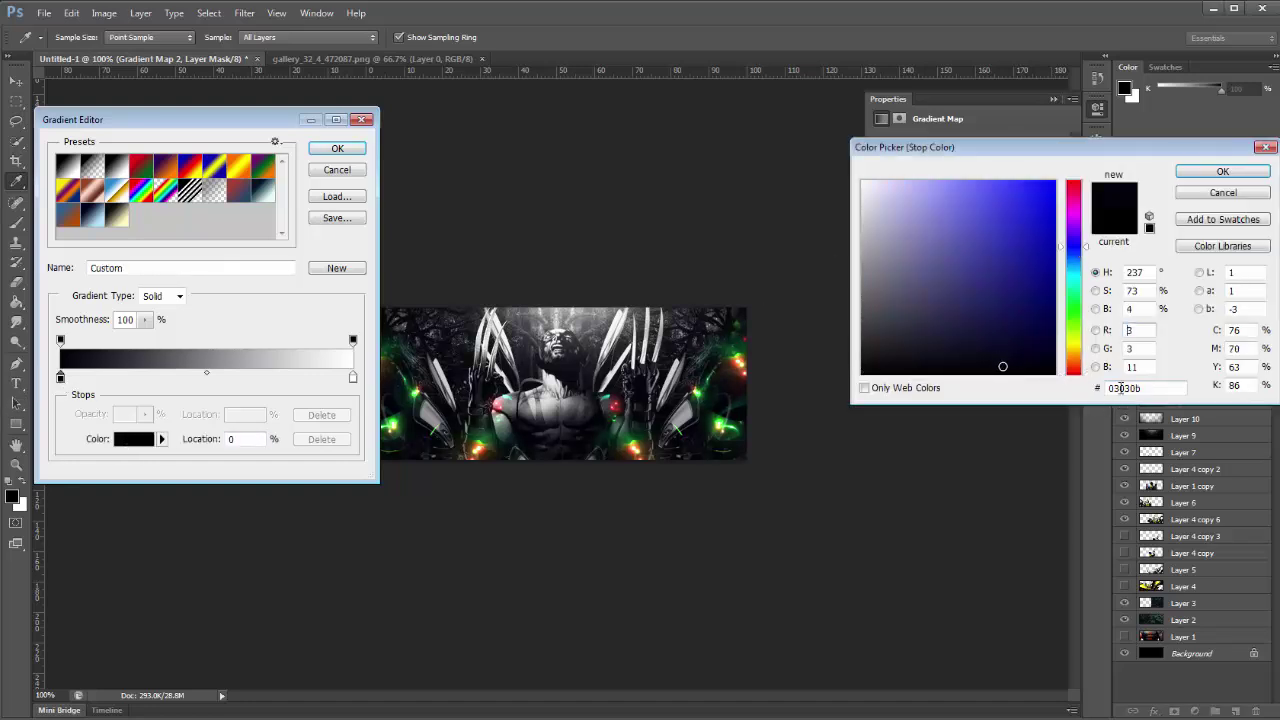
{"action": "left_click", "coordinate": [1222, 171]}
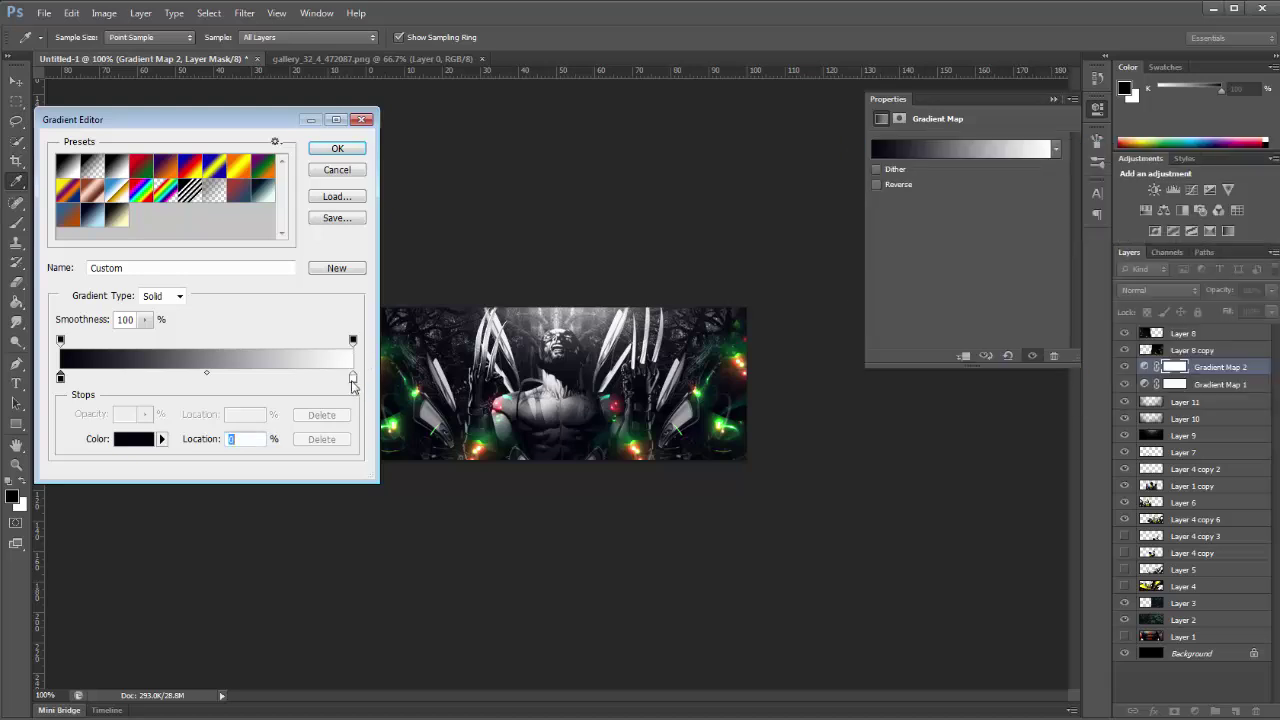
Make the light stop pale yellow, apply the gradient, and lower opacity to 26%
{"action": "left_click", "coordinate": [352, 378]}
{"action": "left_click", "coordinate": [130, 440]}
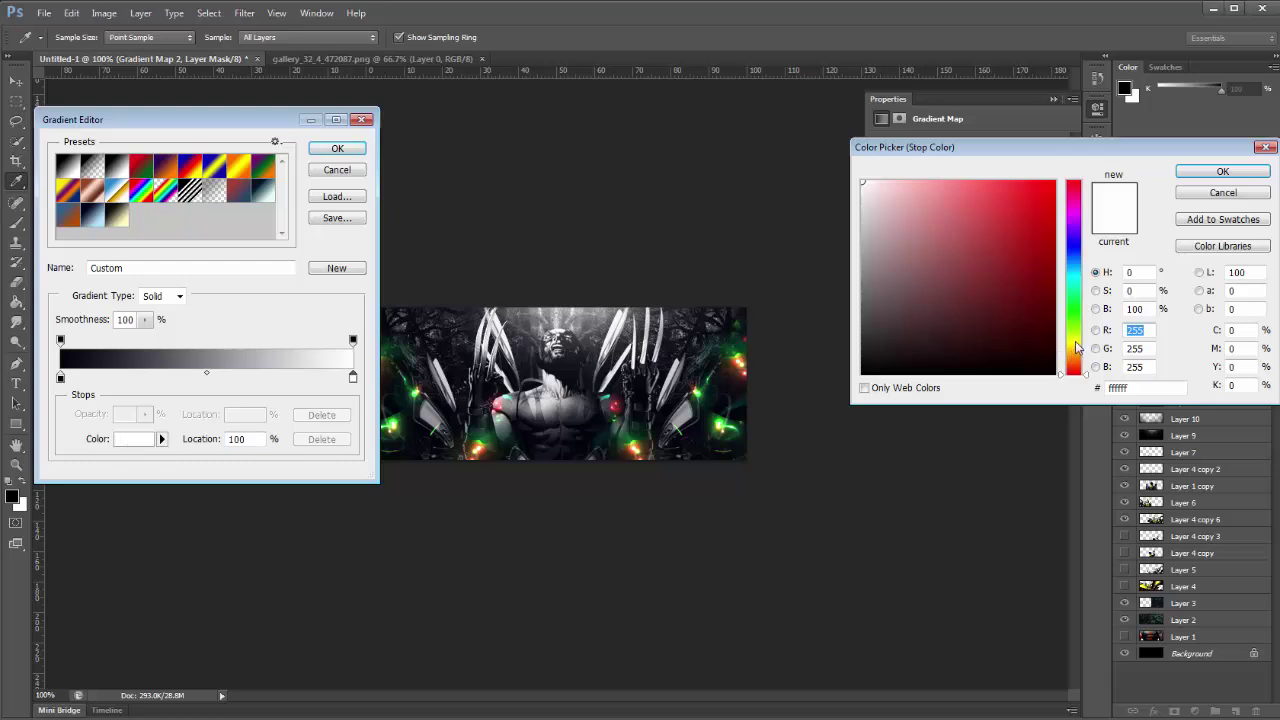
{"action": "left_click_drag", "start_coordinate": [1077, 362], "coordinate": [1077, 339]}
{"action": "mouse_move", "coordinate": [985, 321]}
{"action": "left_mouse_down"}
{"action": "mouse_move", "coordinate": [932, 181]}
{"action": "mouse_move", "coordinate": [940, 150]}
{"action": "left_mouse_up"}
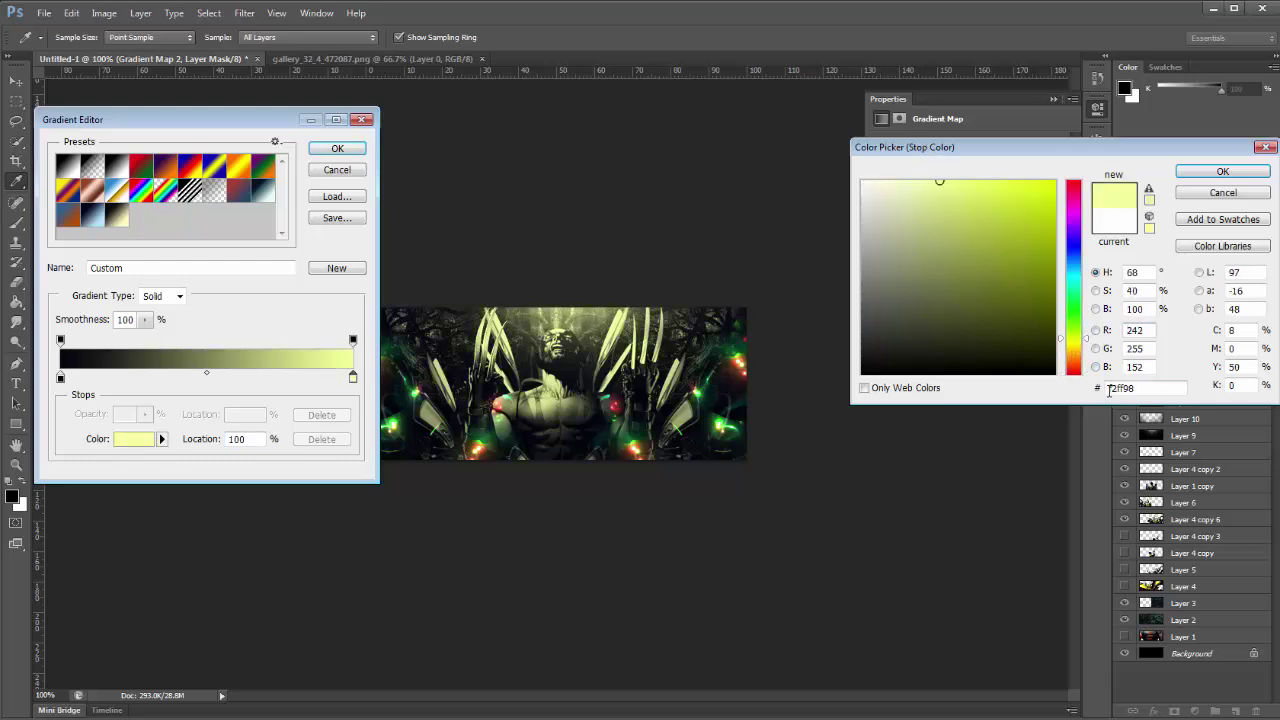
{"action": "left_click", "coordinate": [1206, 172]}
{"action": "left_click", "coordinate": [337, 148]}
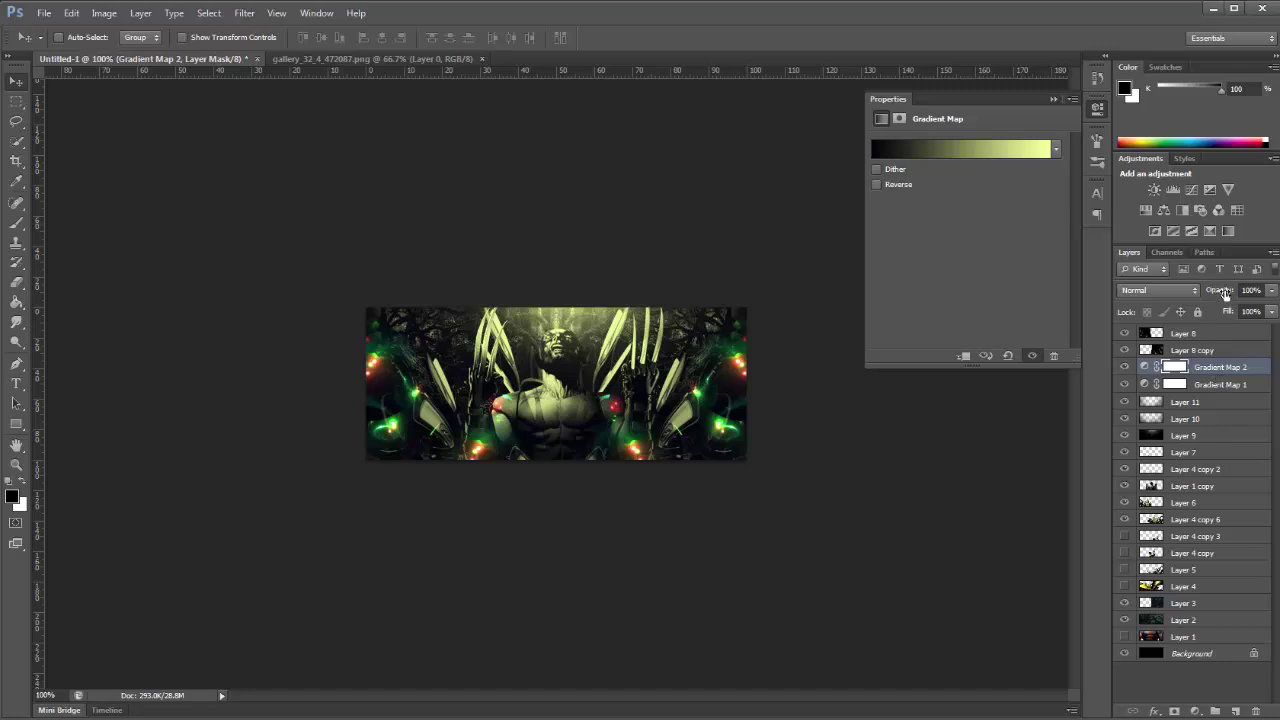
{"action": "left_click_drag", "start_coordinate": [1222, 290], "coordinate": [1184, 303]}
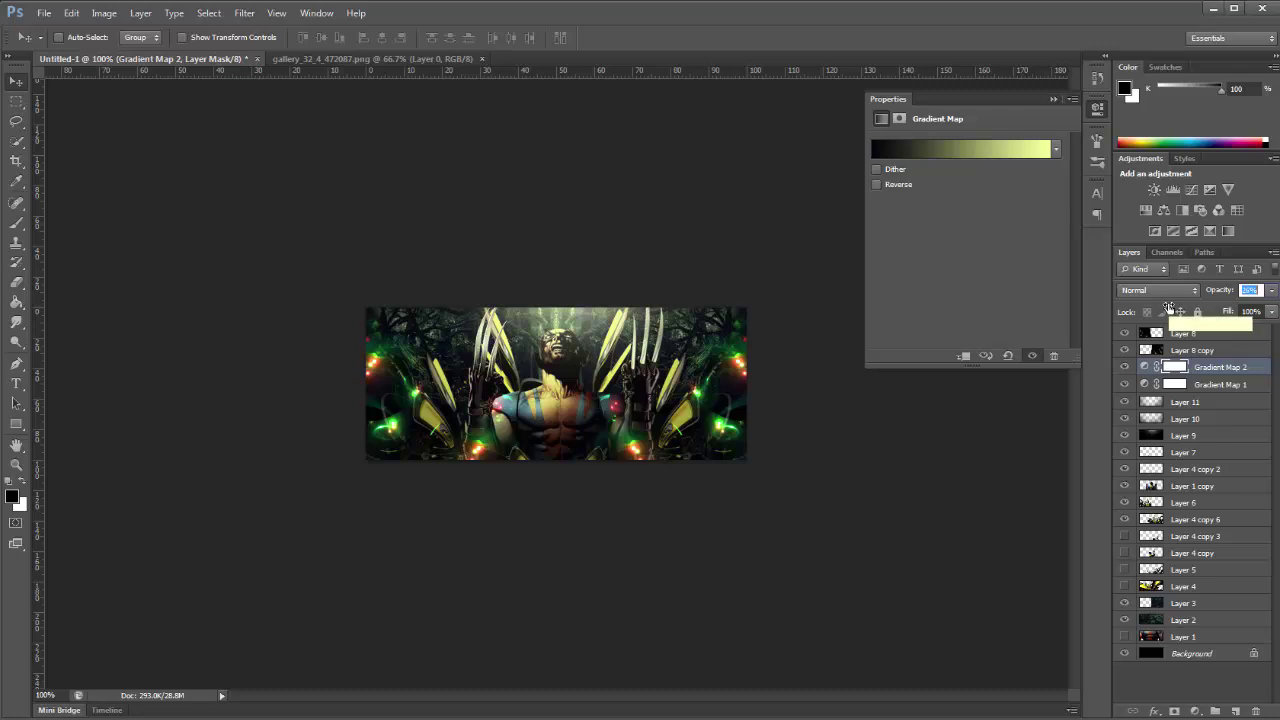
{"action": "key", "text": "Return"}
{"action": "left_click", "coordinate": [1207, 340]}
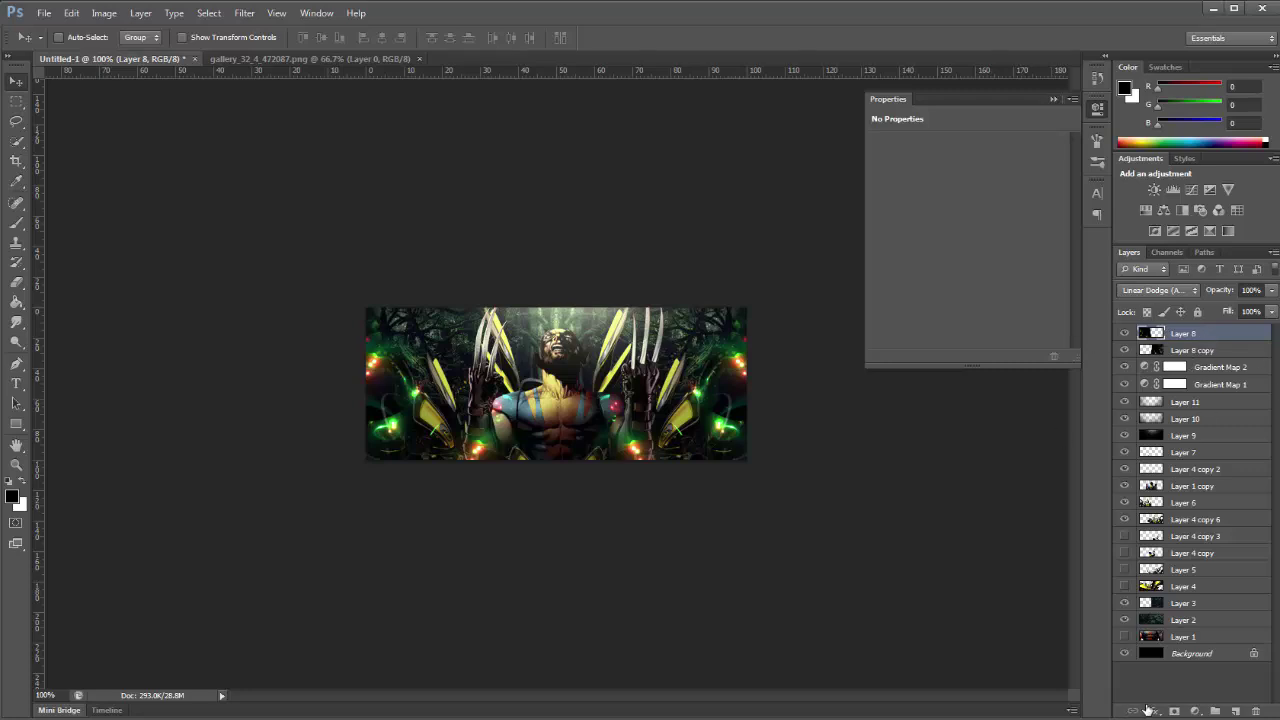
Add Gradient Map 3 with the Violet, Orange preset in Overlay mode at 15% opacity
{"action": "left_click", "coordinate": [1195, 710]}
{"action": "left_click", "coordinate": [1180, 682]}
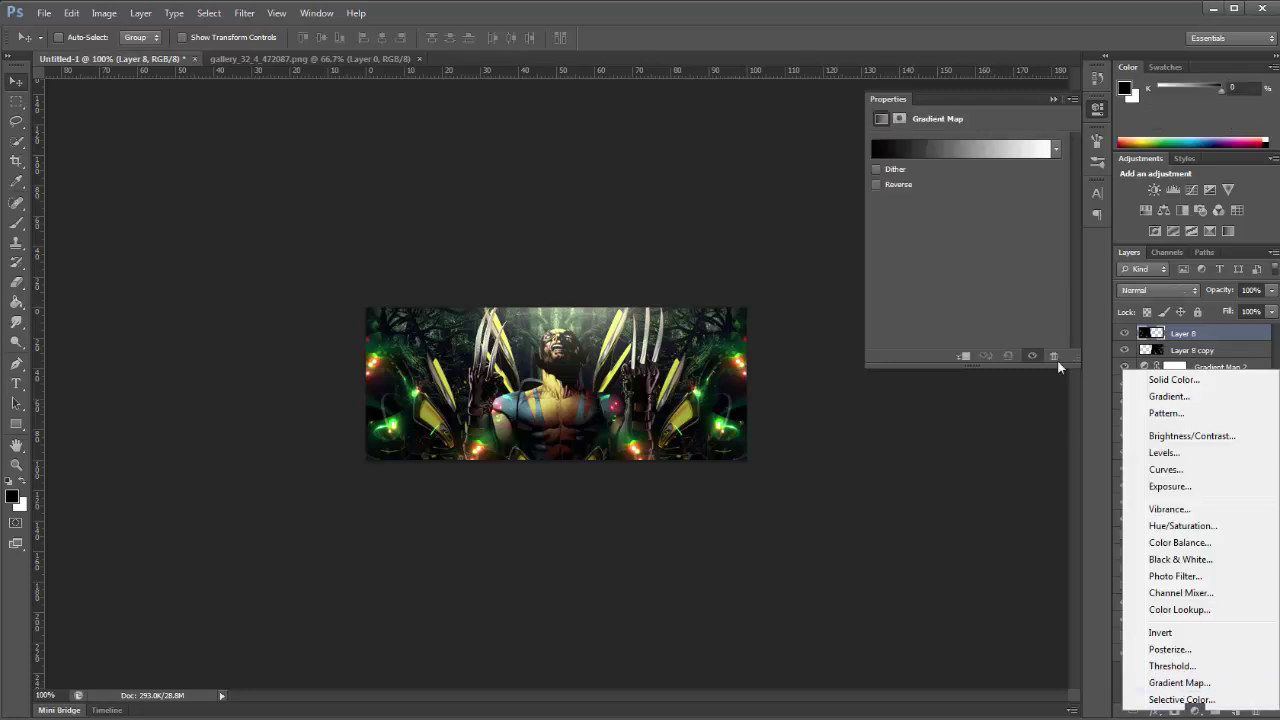
{"action": "left_click", "coordinate": [941, 149]}
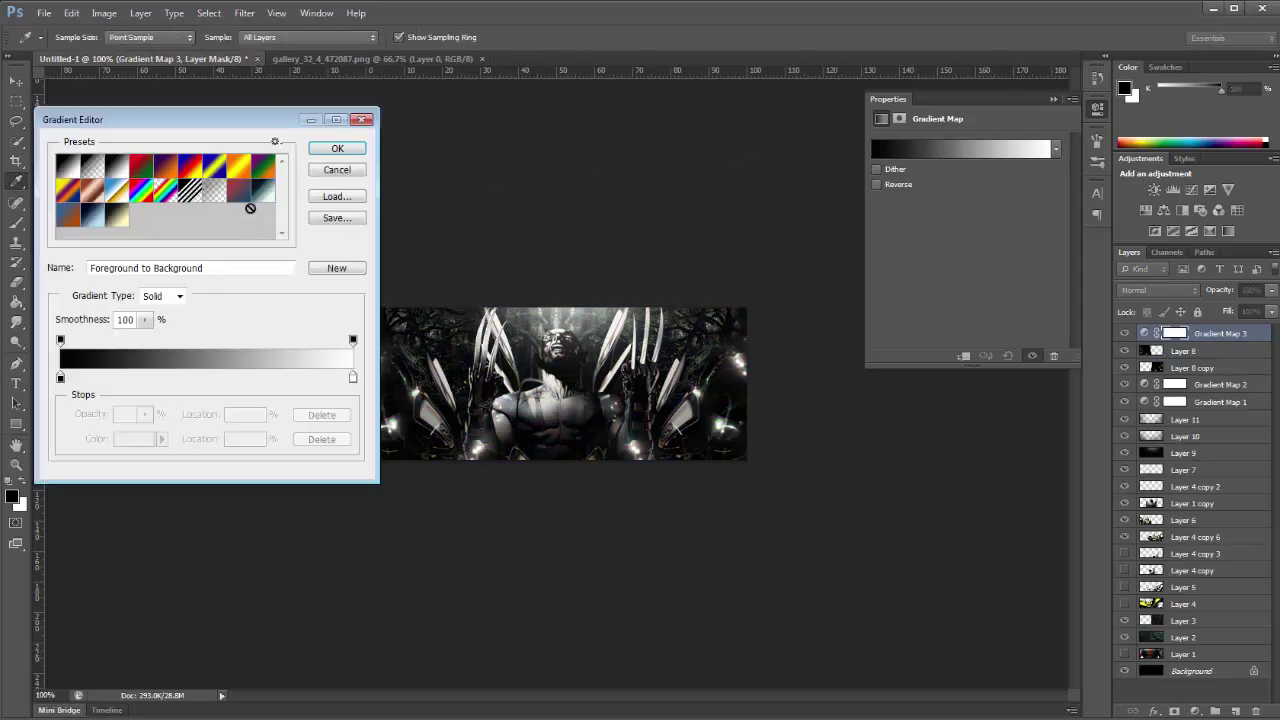
{"action": "left_click", "coordinate": [165, 168]}
{"action": "left_click", "coordinate": [320, 148]}
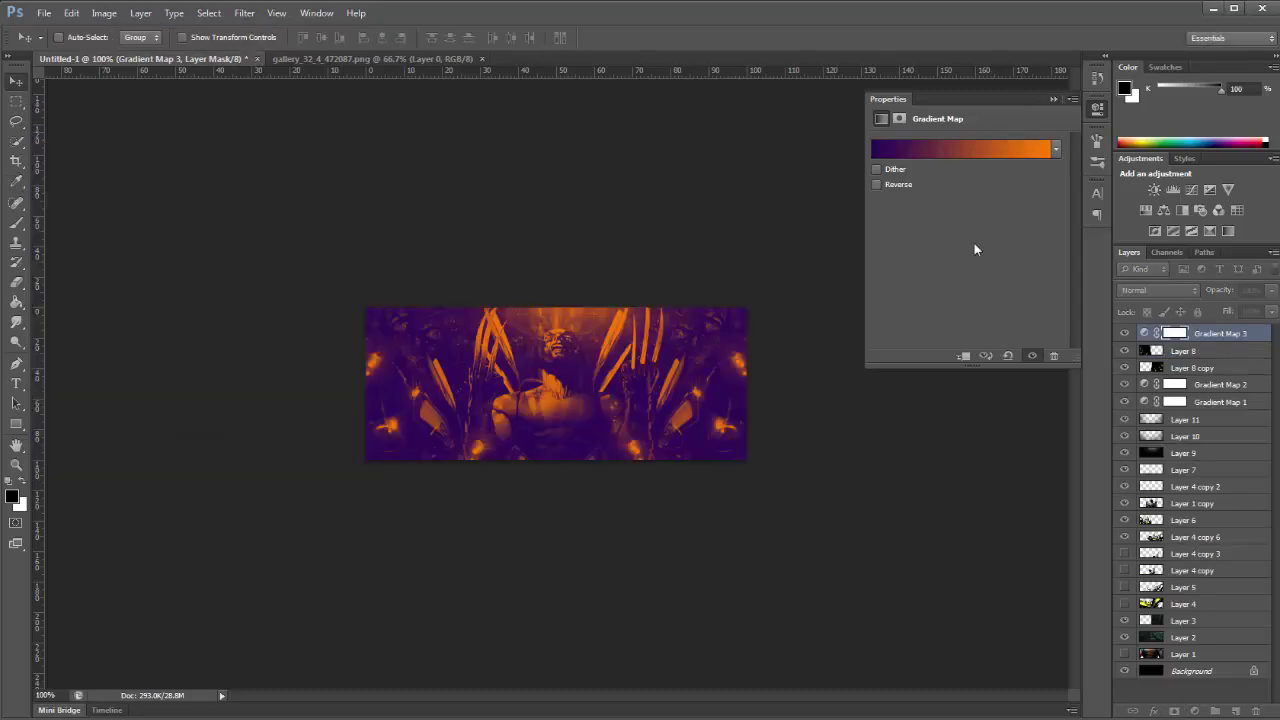
{"action": "left_click", "coordinate": [1158, 290]}
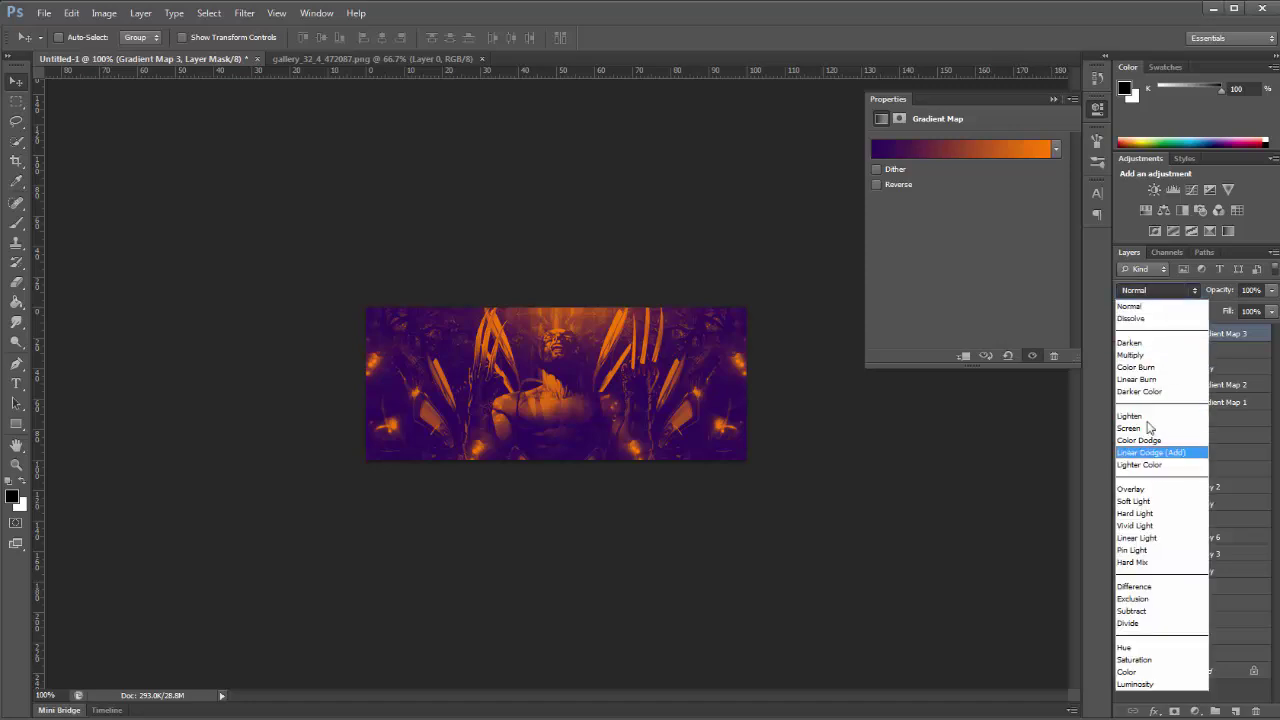
{"action": "left_click", "coordinate": [1146, 497]}
{"action": "left_click", "coordinate": [1250, 290]}
{"action": "type", "text": "15"}
{"action": "key", "text": "Return"}
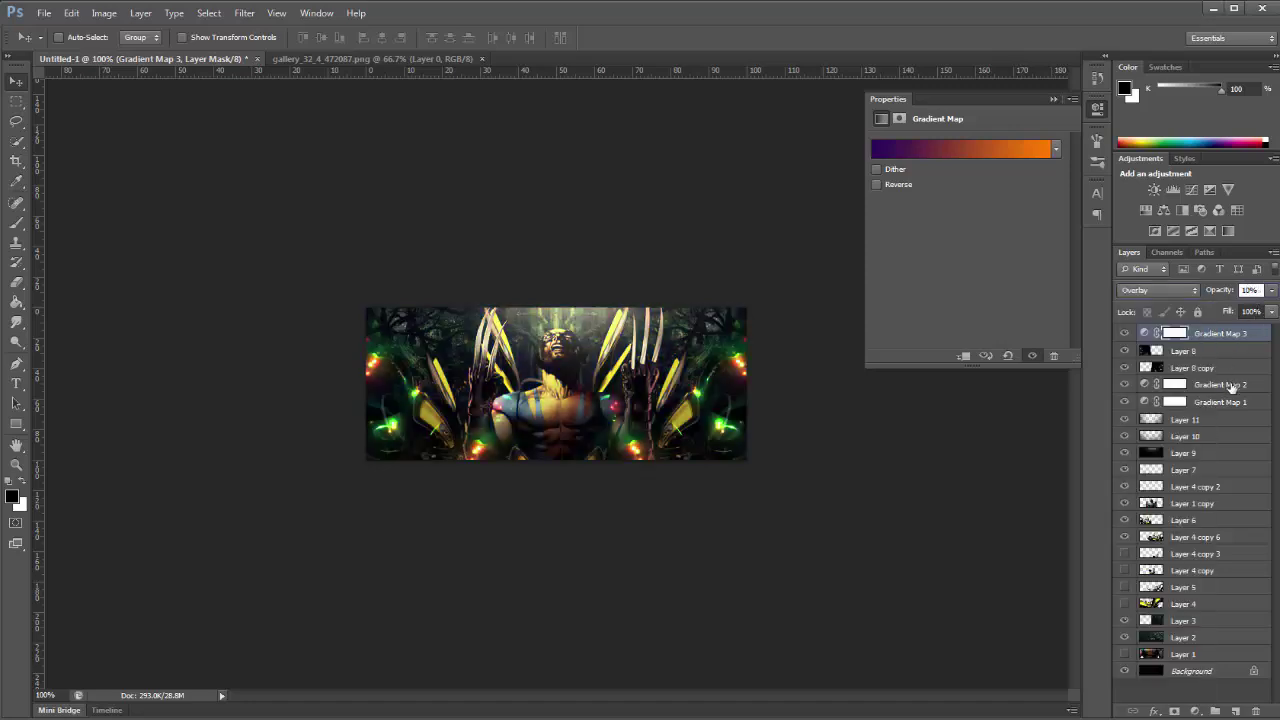
Add Gradient Map 4 and set its dark stop to a near-black maroon (#150101)
{"action": "left_click", "coordinate": [1196, 711]}
{"action": "left_click", "coordinate": [1188, 688]}
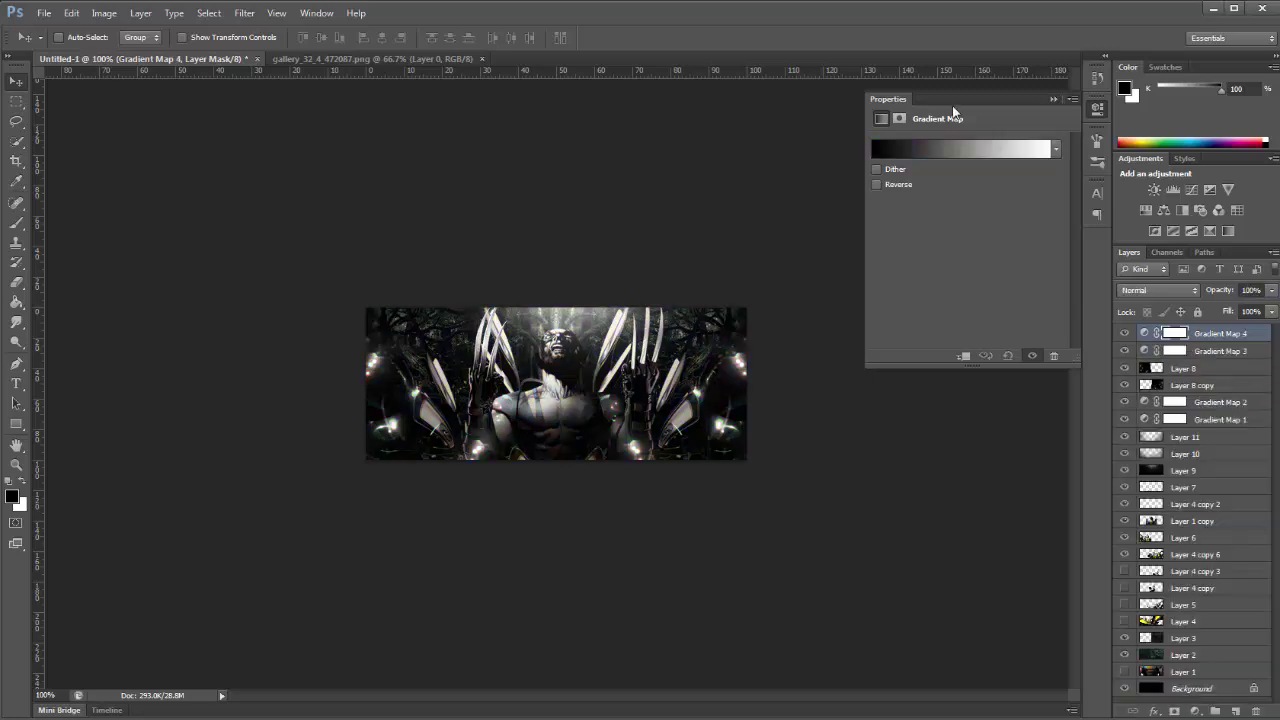
{"action": "left_click", "coordinate": [950, 150]}
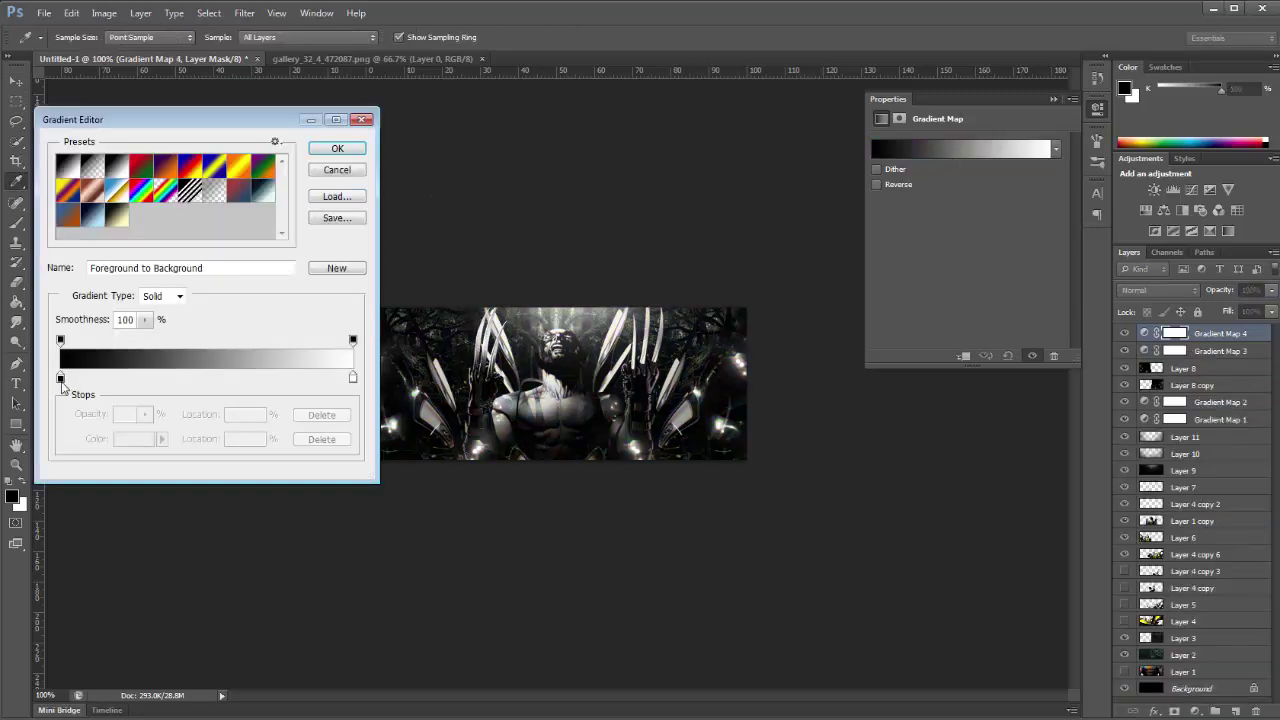
{"action": "left_click", "coordinate": [60, 380]}
{"action": "left_click", "coordinate": [125, 440]}
{"action": "left_click", "coordinate": [1043, 347]}
{"action": "left_click_drag", "start_coordinate": [1028, 350], "coordinate": [1043, 358]}
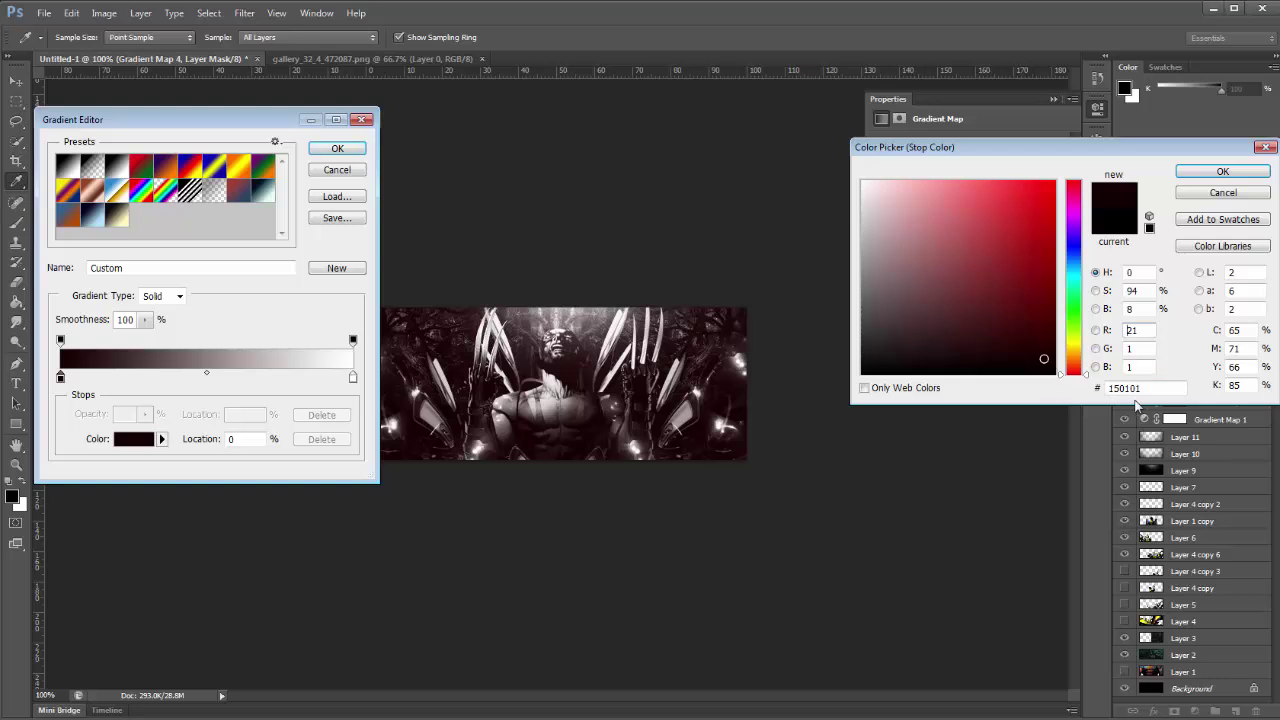
{"action": "left_click", "coordinate": [1222, 171]}
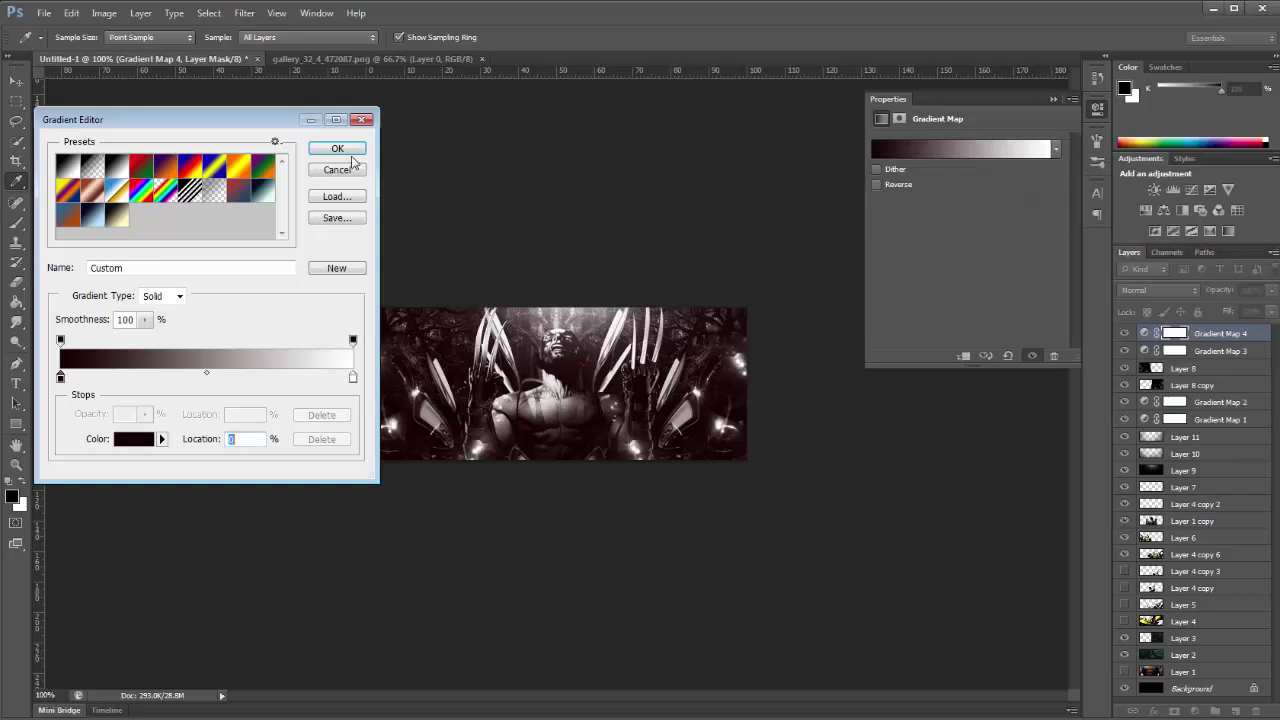
Set Gradient Map 4's light stop to pale cyan (#cbf9ff) and lower its opacity to 21%
{"action": "left_click", "coordinate": [352, 378]}
{"action": "left_click", "coordinate": [146, 443]}
{"action": "left_click", "coordinate": [1076, 250]}
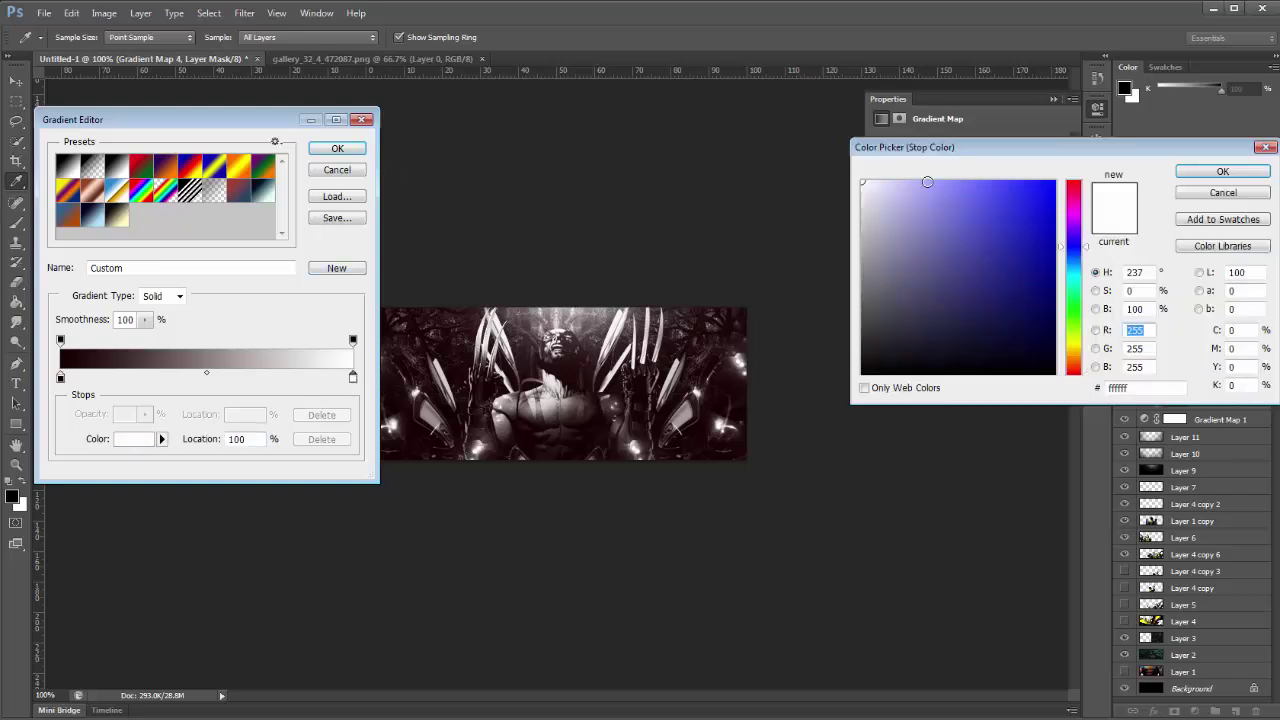
{"action": "left_click", "coordinate": [900, 181]}
{"action": "left_click", "coordinate": [1073, 276]}
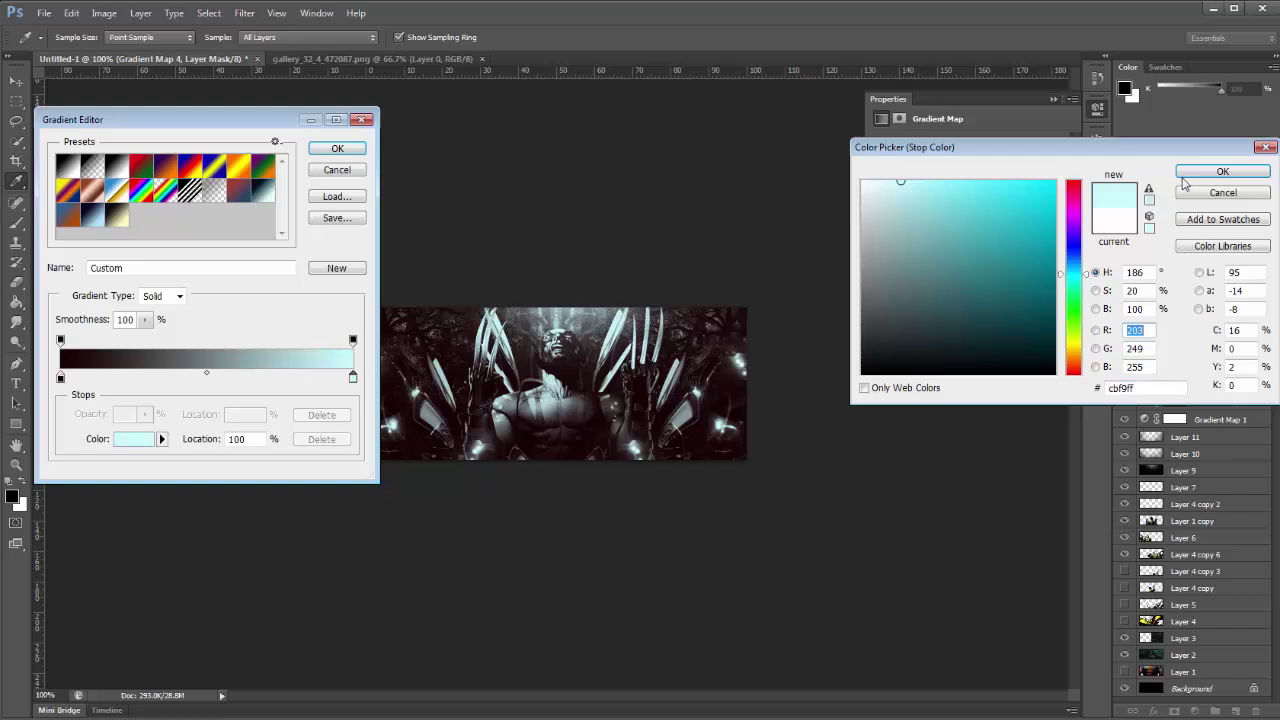
{"action": "left_click", "coordinate": [1222, 171]}
{"action": "left_click", "coordinate": [337, 148]}
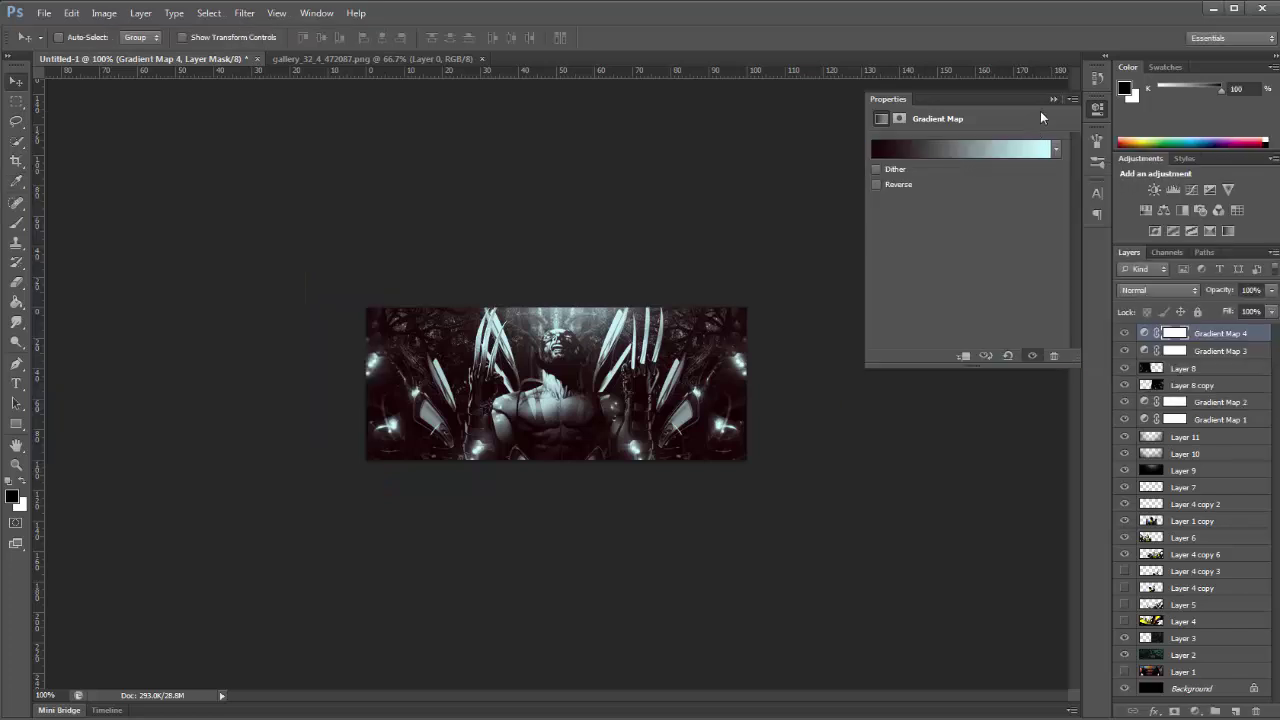
{"action": "left_click", "coordinate": [1098, 108]}
{"action": "left_click_drag", "start_coordinate": [1227, 291], "coordinate": [1165, 301]}
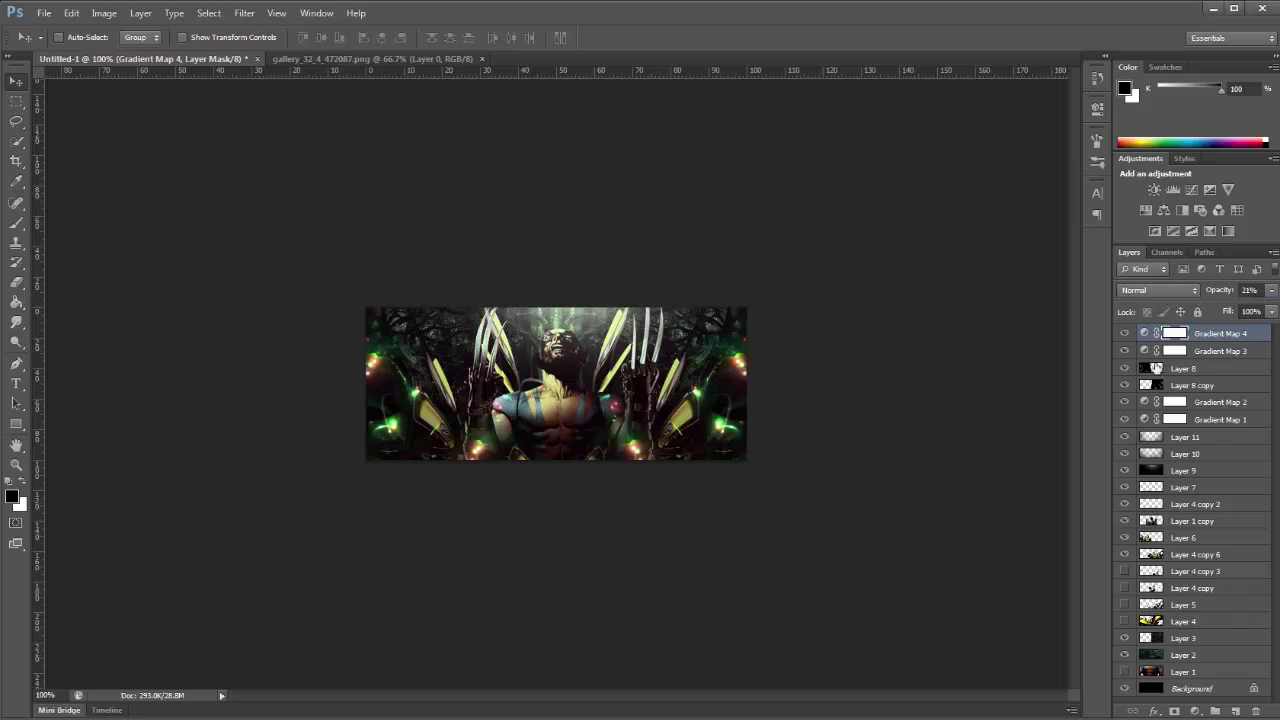
Add a DropBlues.3DL Color Lookup layer, then stamp all visible layers into new Layer 12
{"action": "left_click", "coordinate": [1194, 712]}
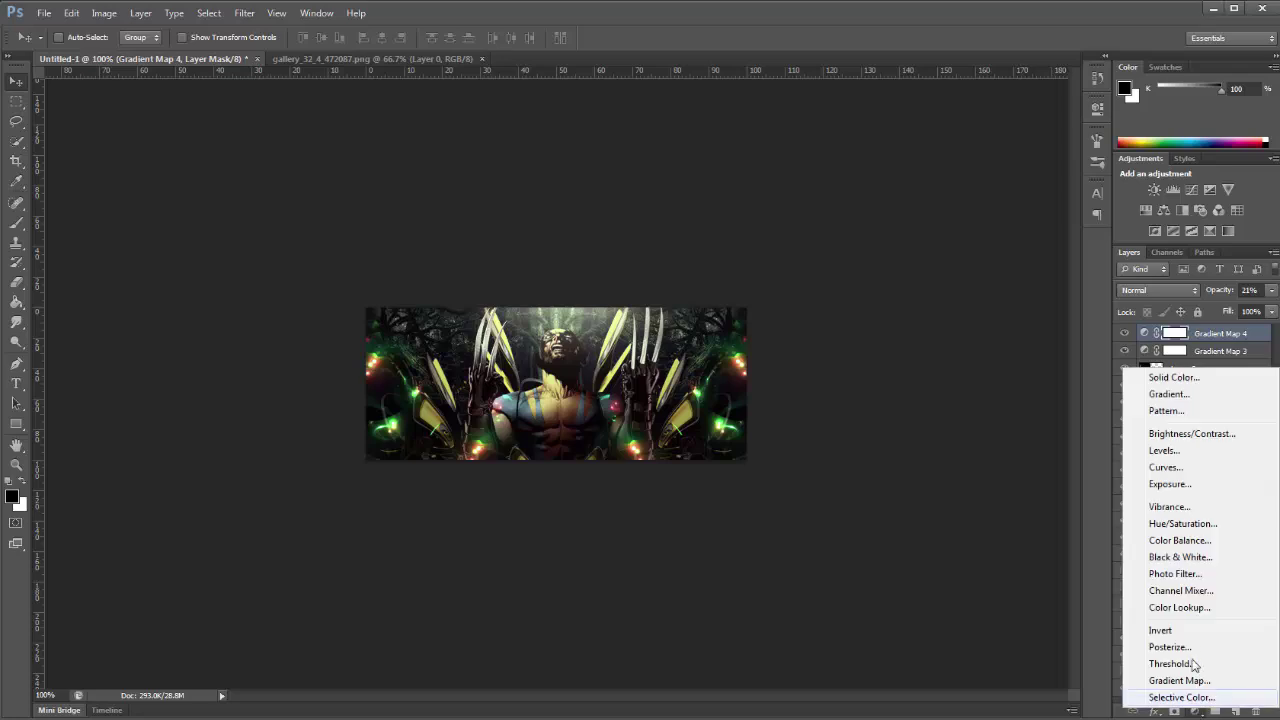
{"action": "left_click", "coordinate": [1180, 607]}
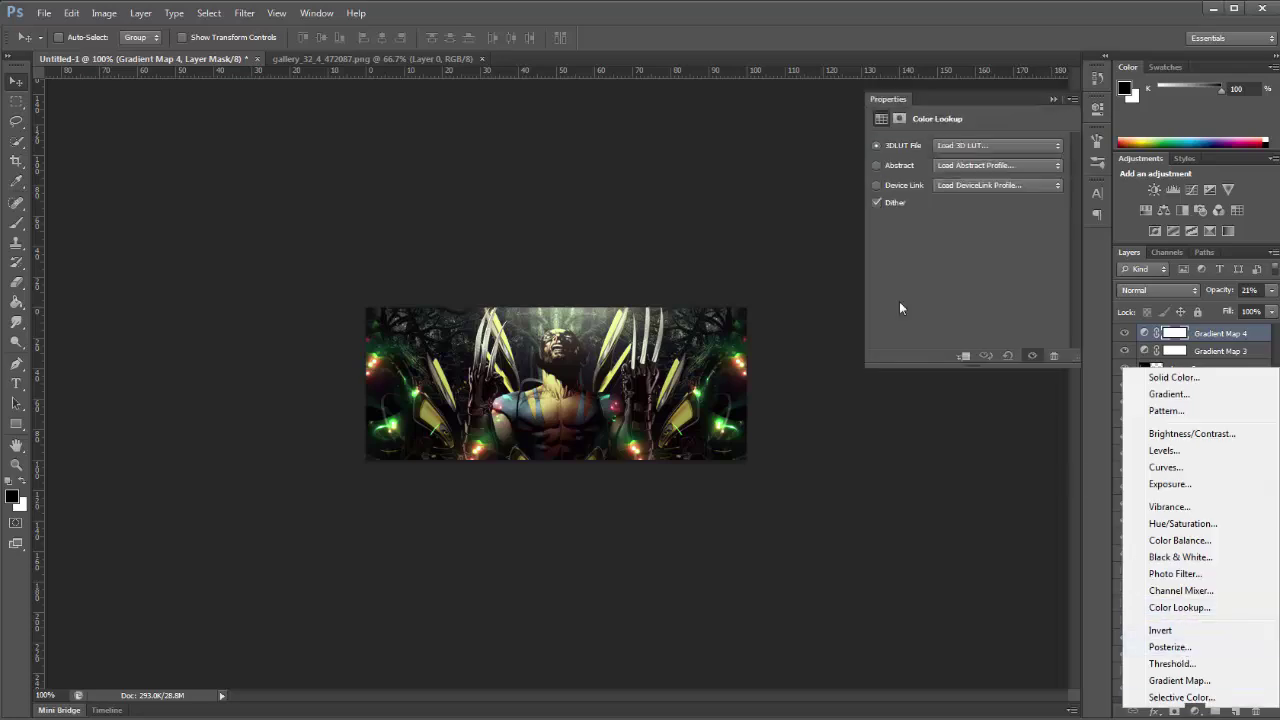
{"action": "left_click", "coordinate": [971, 147]}
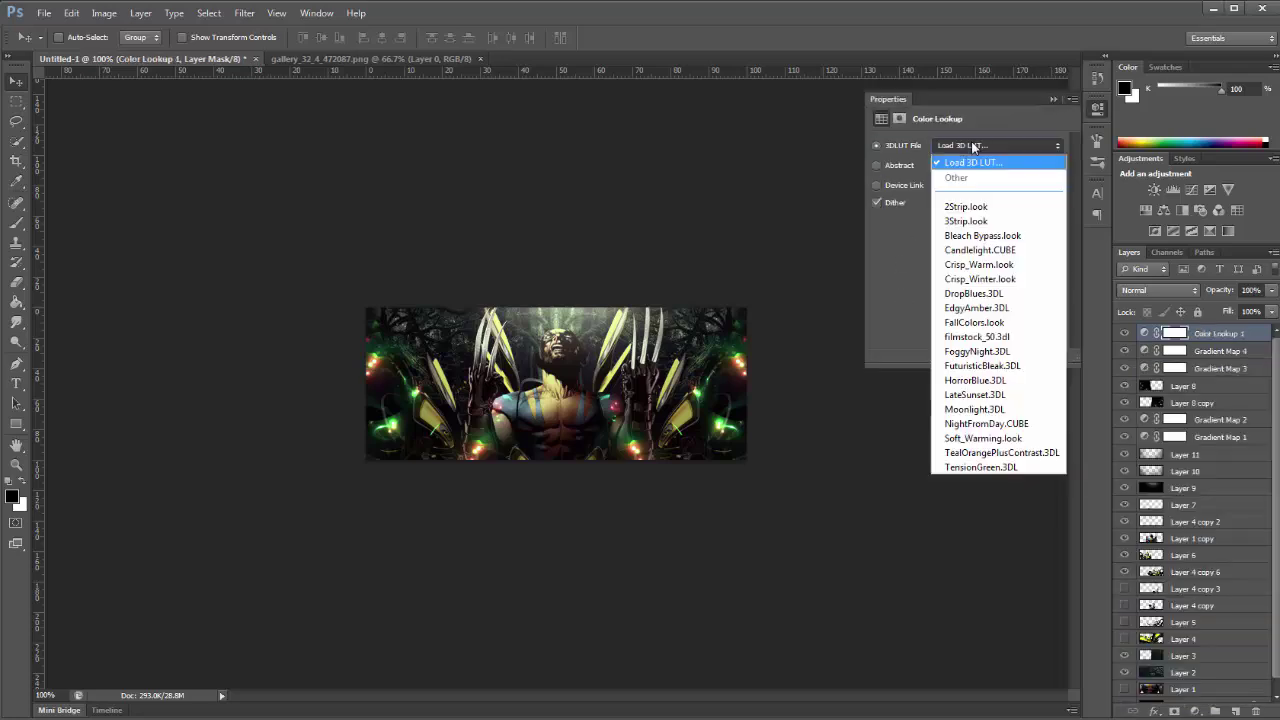
{"action": "left_click", "coordinate": [980, 293]}
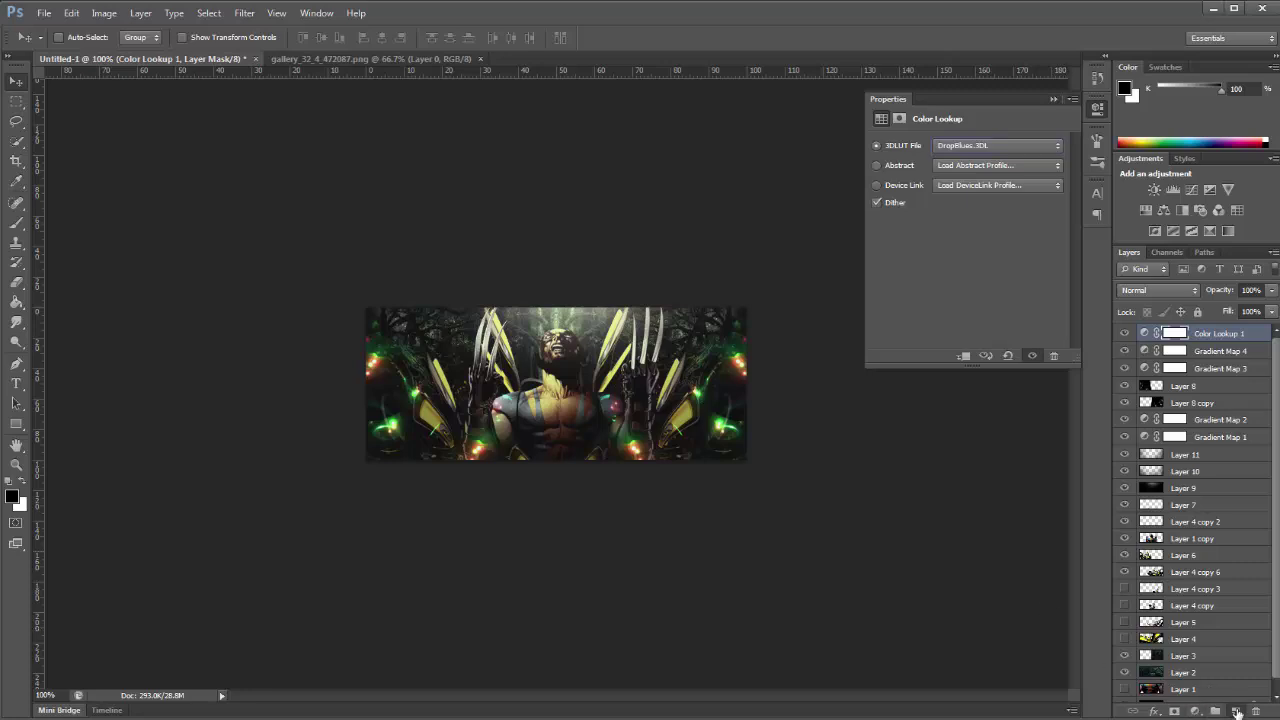
{"action": "left_click", "coordinate": [1237, 710]}
{"action": "key", "text": "ctrl+shift+alt+e"}
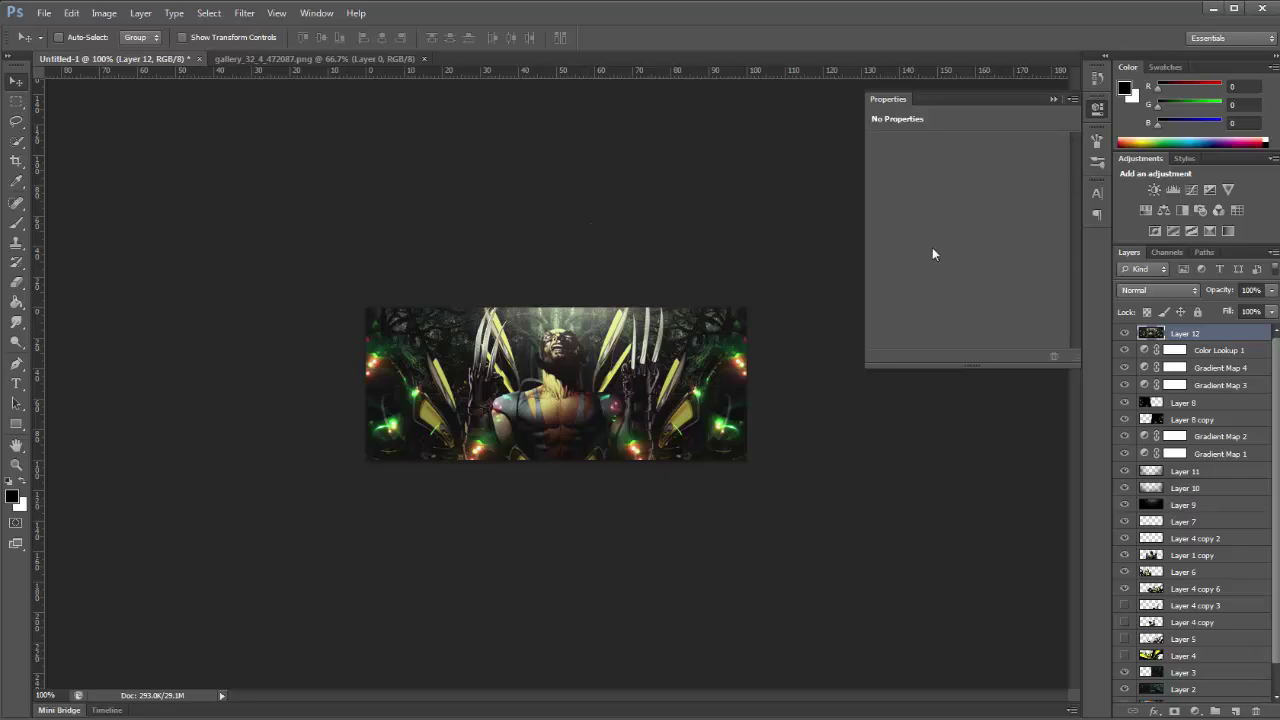
Apply the Artistic > Paint Daubs filter from the Filter Gallery to Layer 12
{"action": "left_click", "coordinate": [104, 13]}
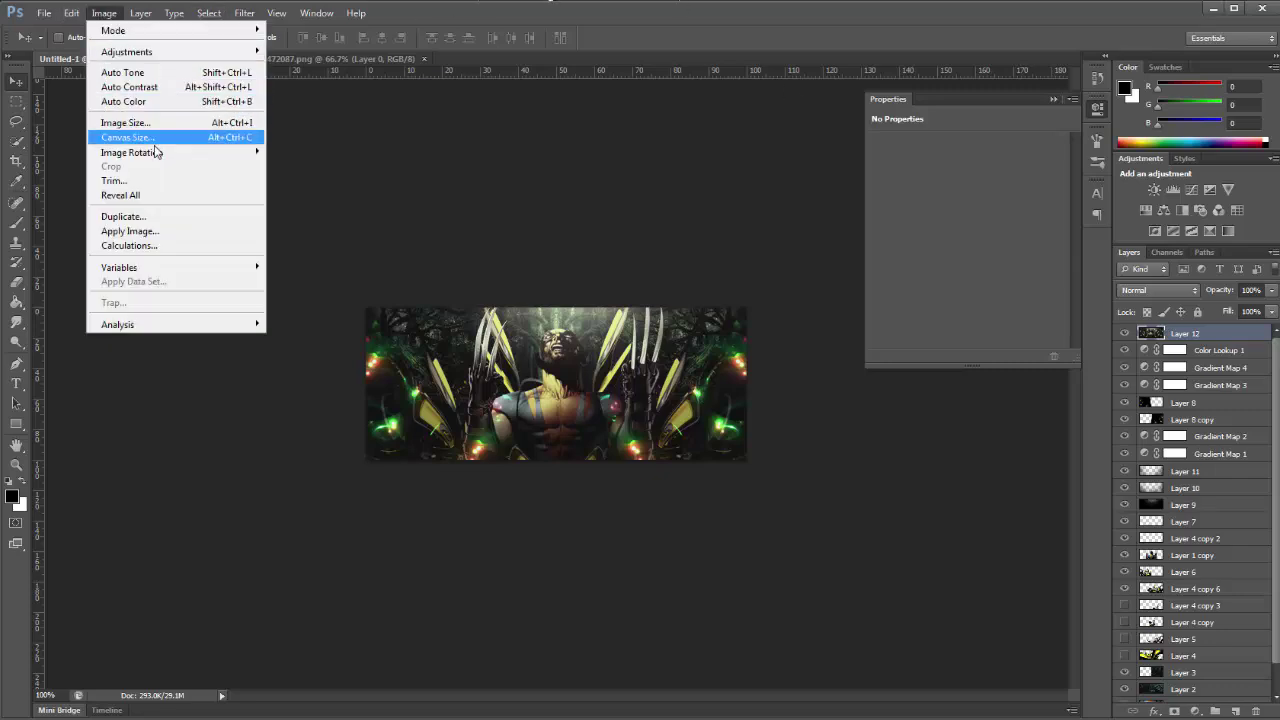
{"action": "left_click", "coordinate": [457, 169]}
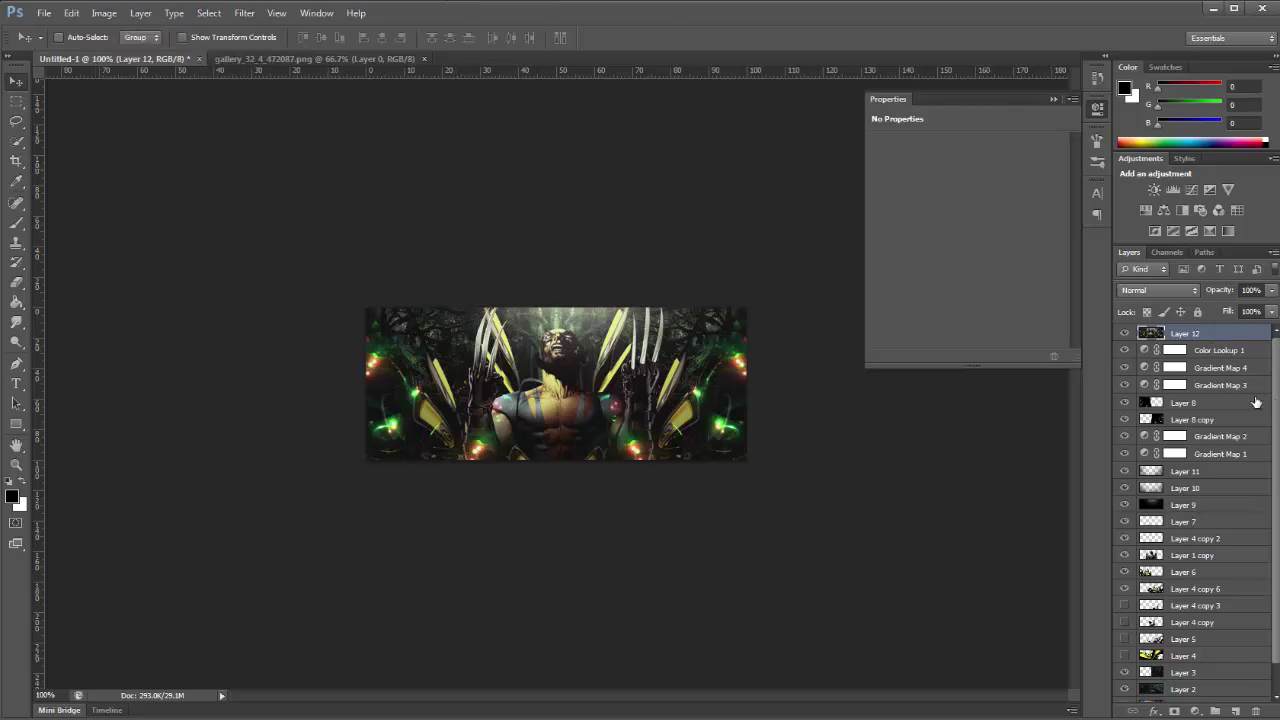
{"action": "left_click", "coordinate": [243, 18]}
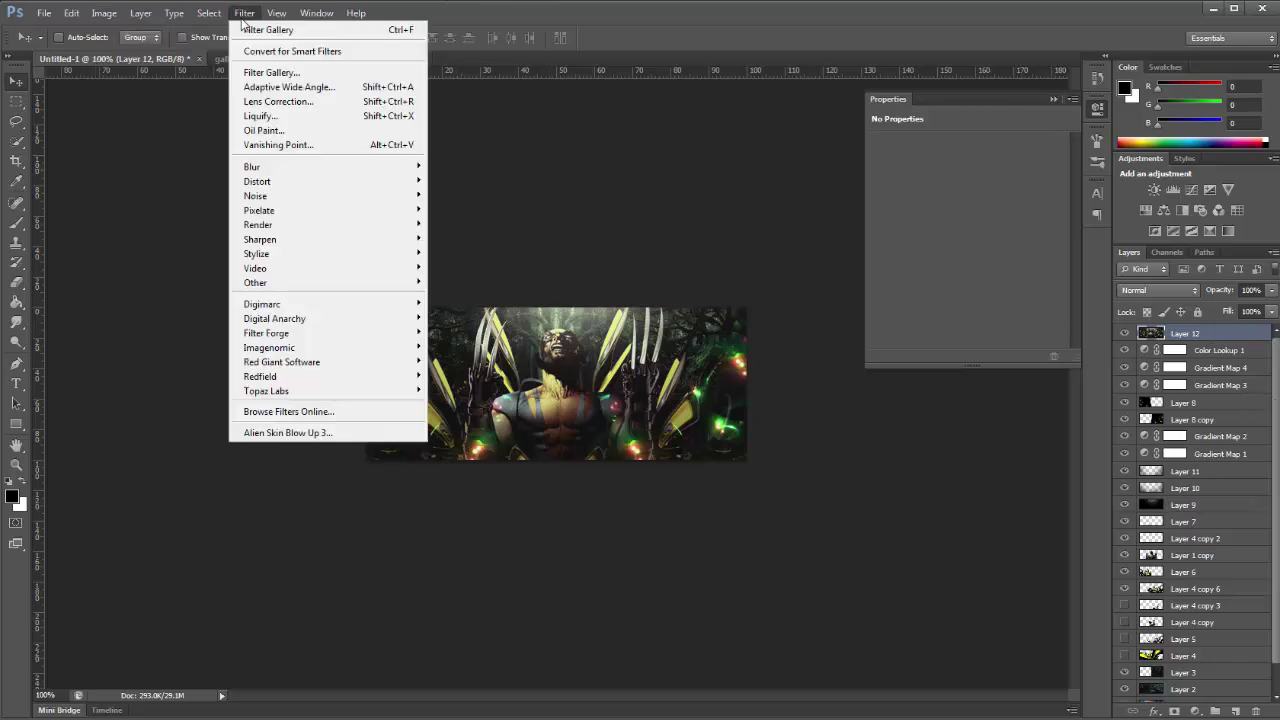
{"action": "left_click", "coordinate": [287, 75]}
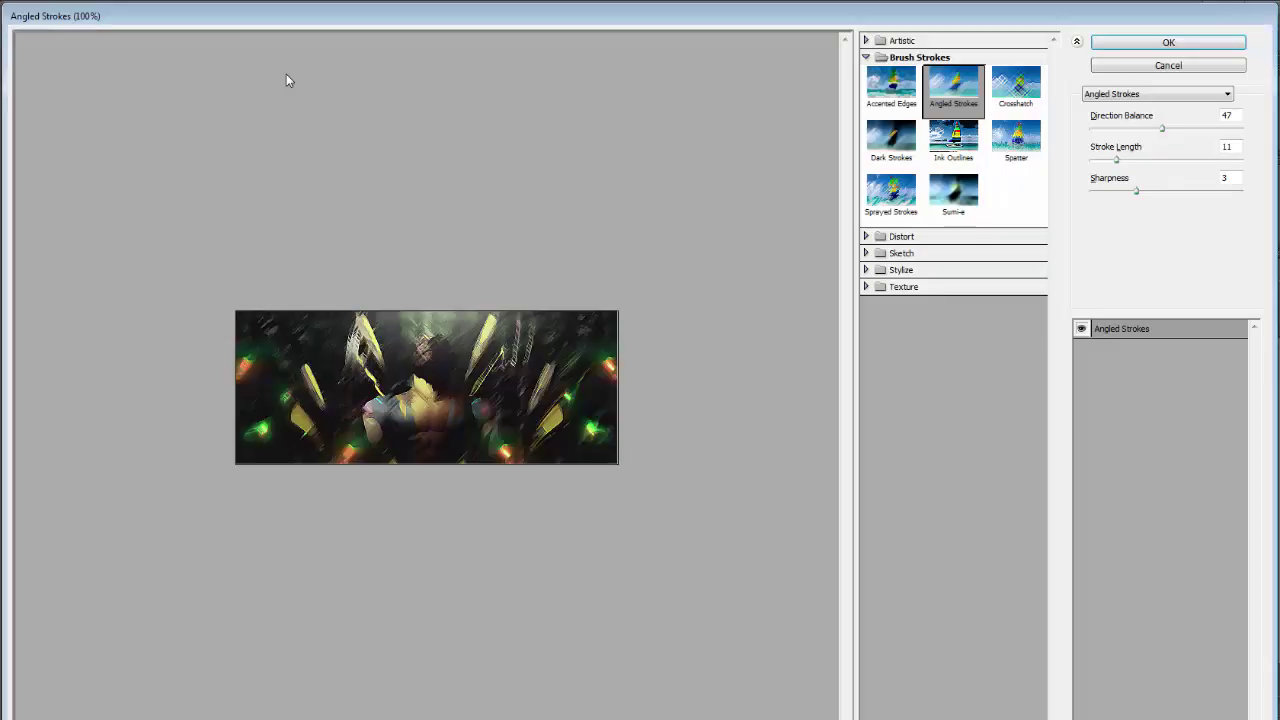
{"action": "left_click", "coordinate": [866, 57]}
{"action": "left_click", "coordinate": [866, 40]}
{"action": "left_click", "coordinate": [890, 185]}
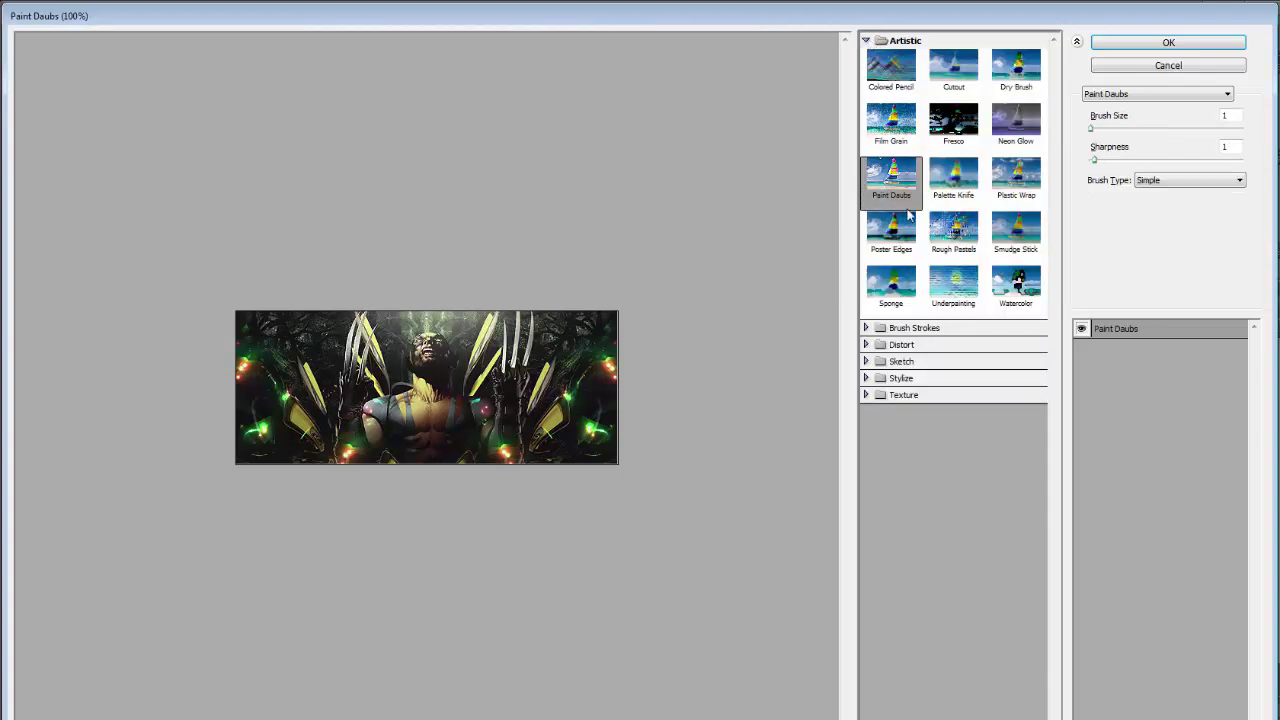
{"action": "left_click", "coordinate": [1165, 43]}
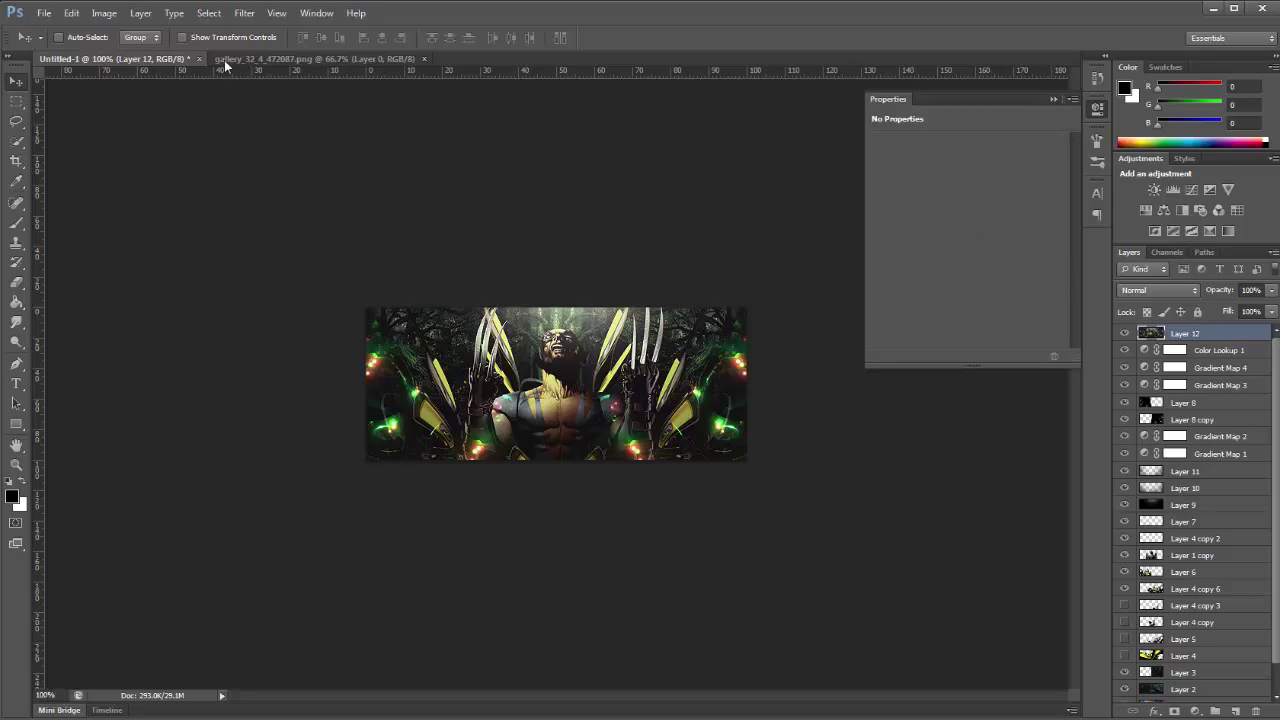
Apply Paint Daubs a second time, fade Layer 12 to 17% opacity, and add a new layer
{"action": "left_click", "coordinate": [244, 12]}
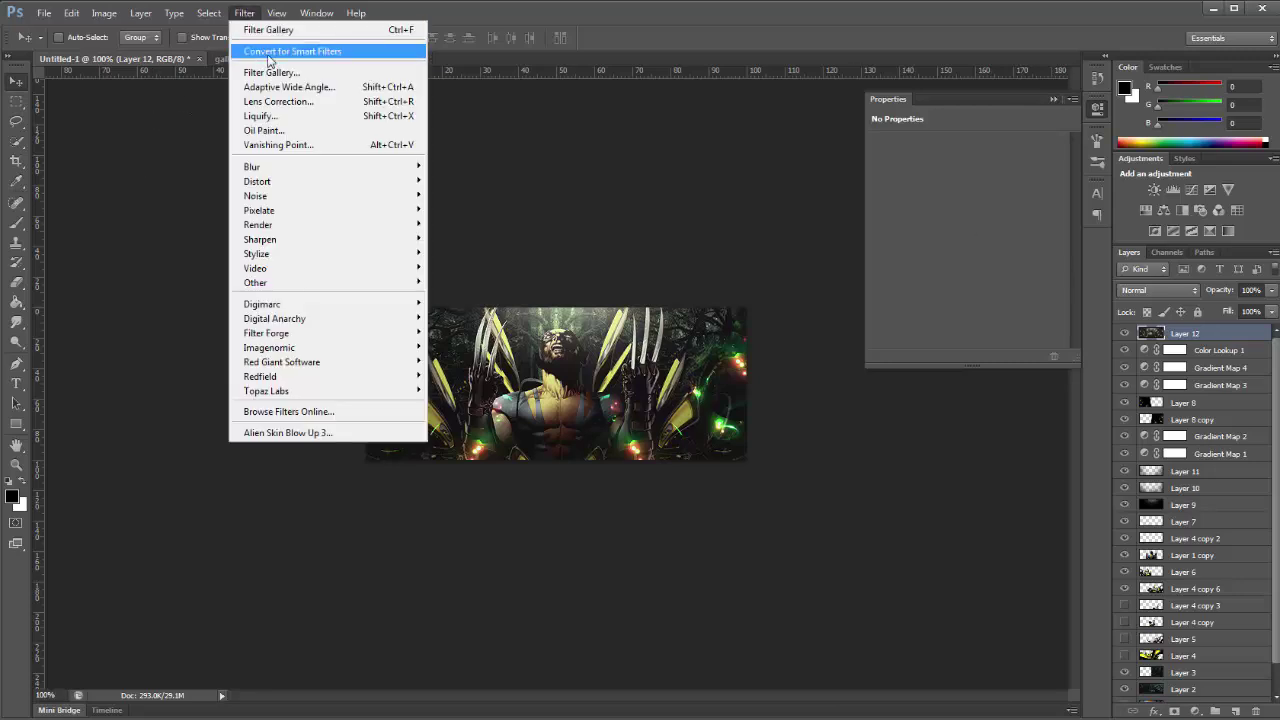
{"action": "left_click", "coordinate": [266, 74]}
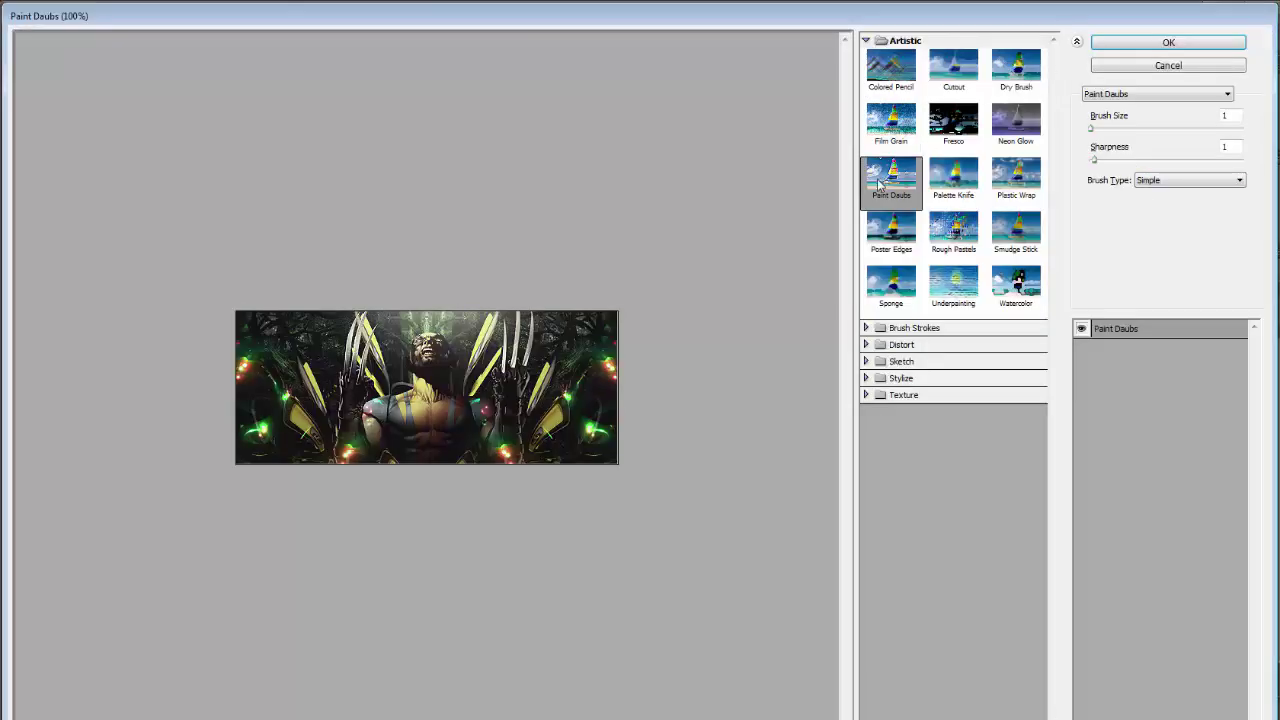
{"action": "left_click", "coordinate": [1172, 44]}
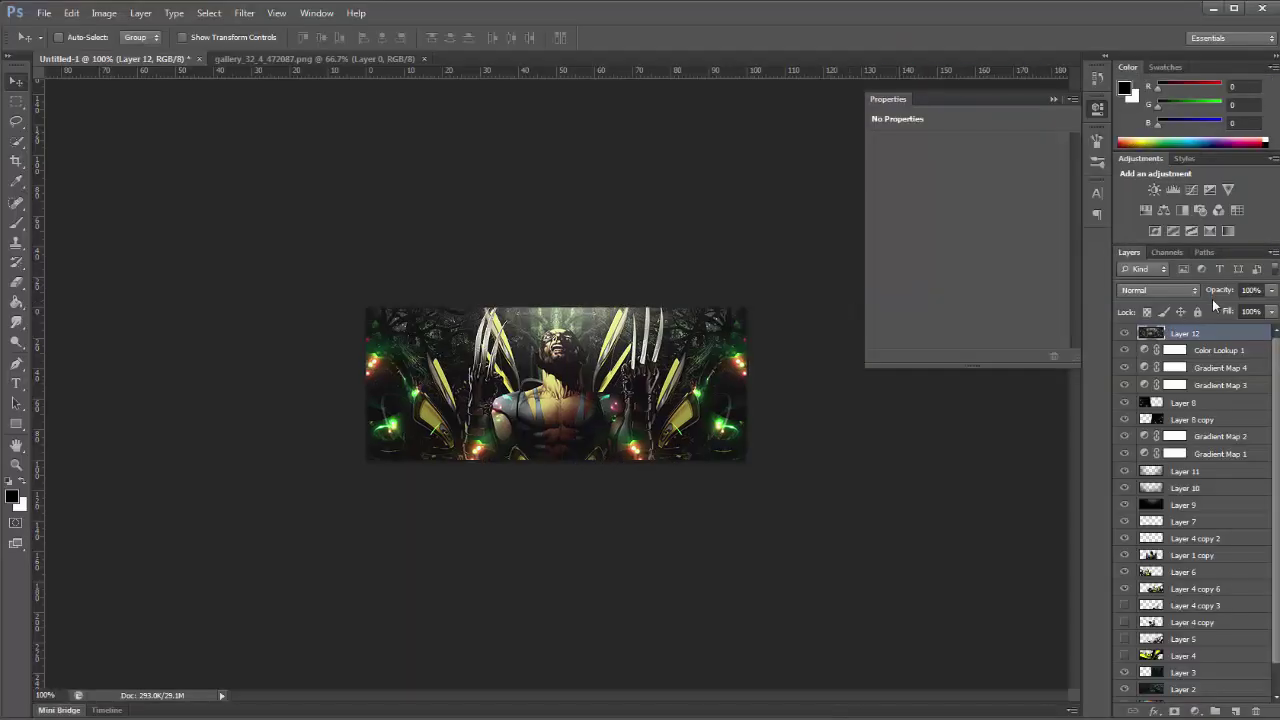
{"action": "left_click_drag", "start_coordinate": [1221, 291], "coordinate": [1164, 303]}
{"action": "left_click", "coordinate": [1236, 708]}
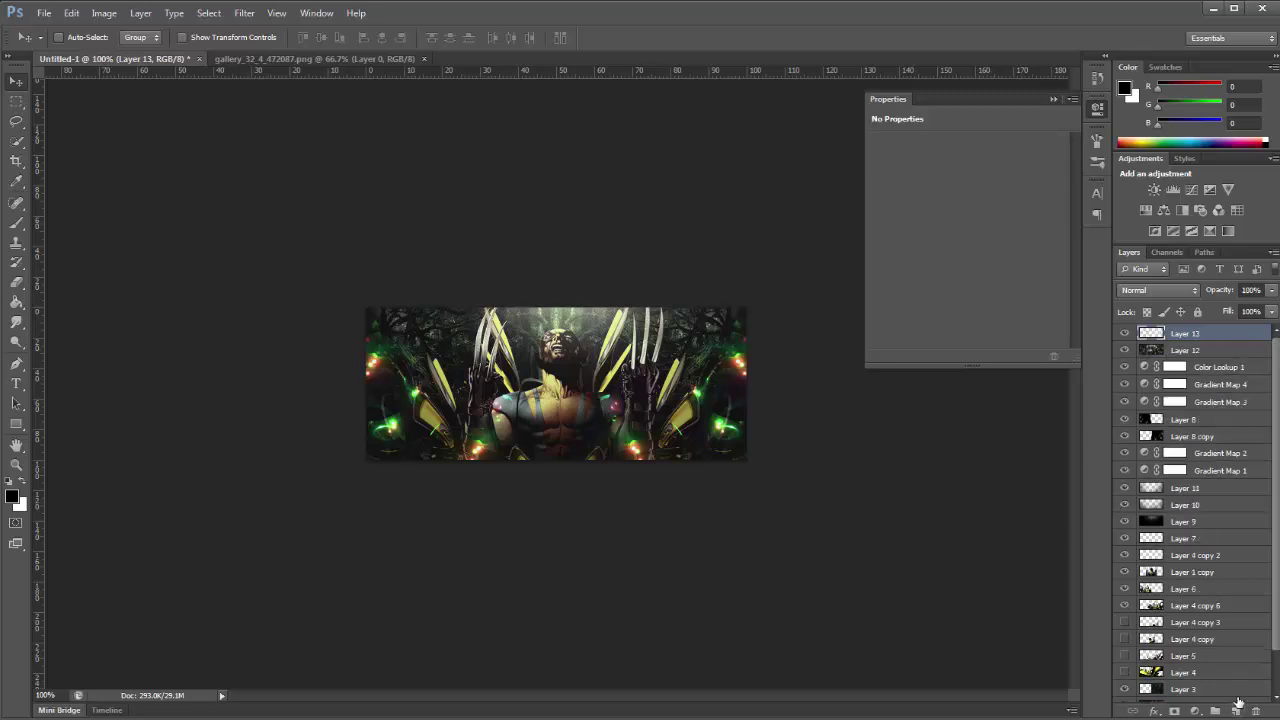
Stamp visible into Layer 13 and apply the Spatter filter (spray radius 2, smoothness 10)
{"action": "key", "text": "ctrl+shift+alt+e"}
{"action": "left_click", "coordinate": [243, 13]}
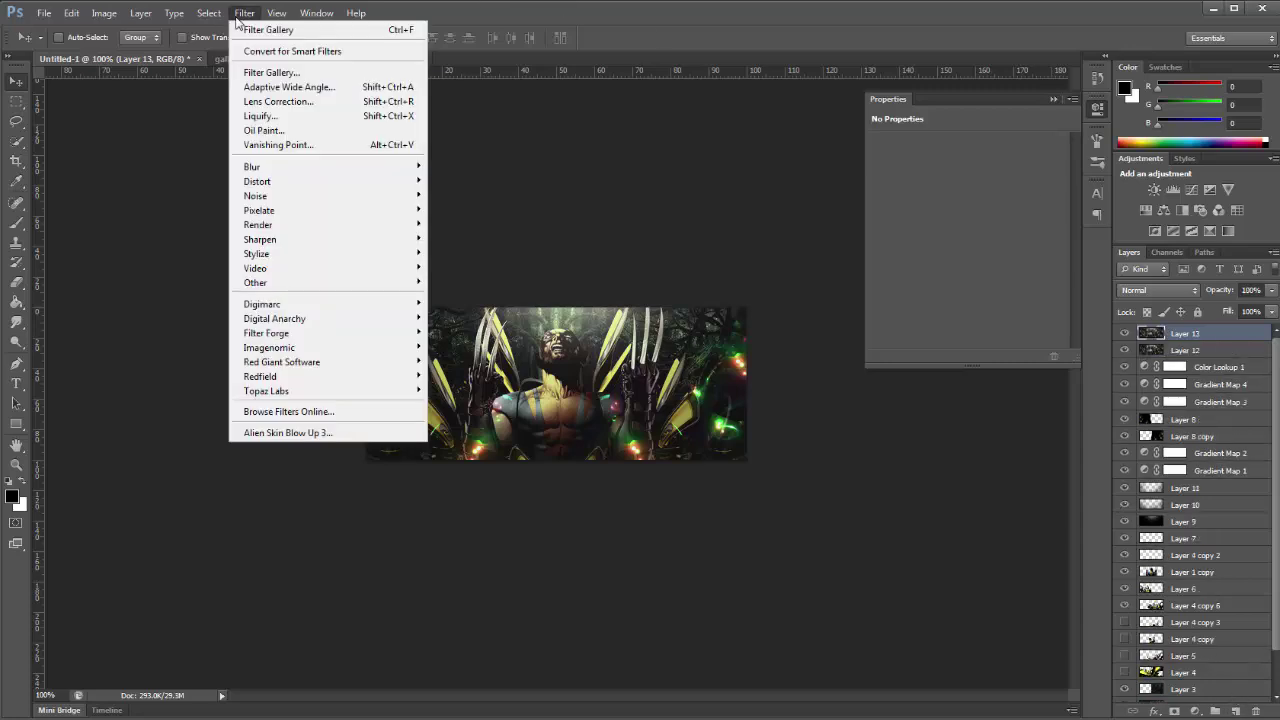
{"action": "left_click", "coordinate": [268, 72]}
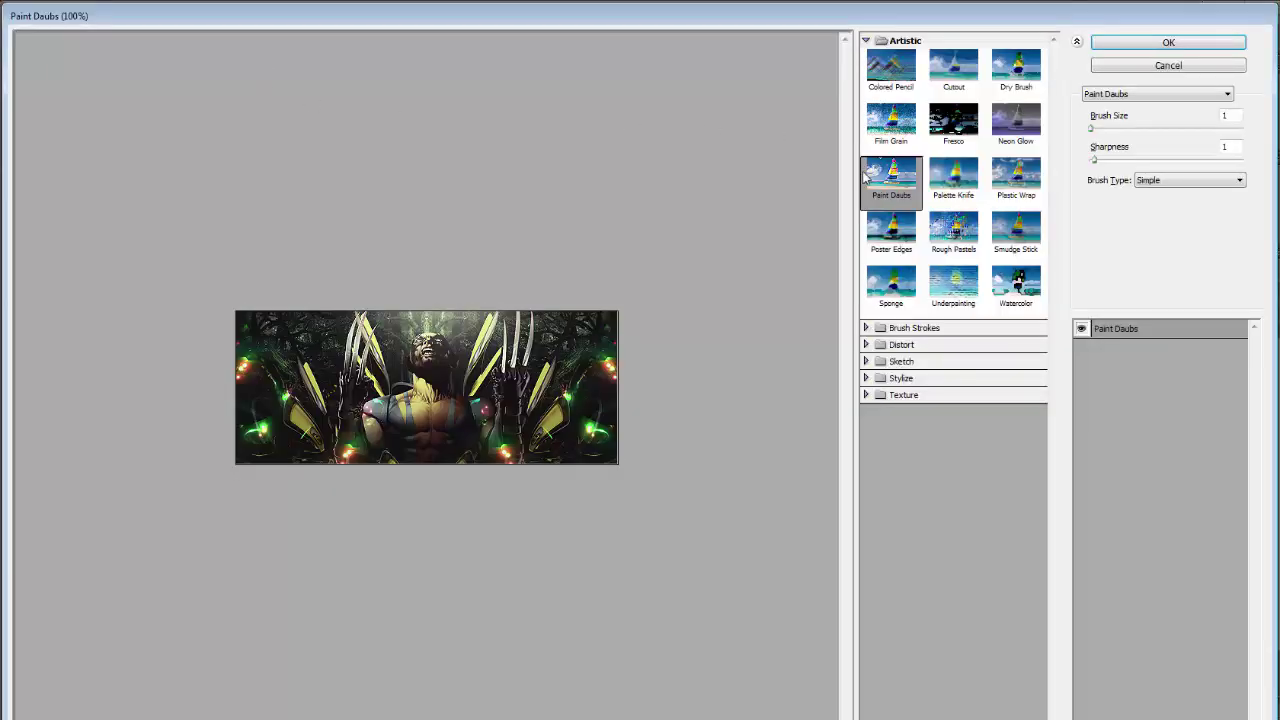
{"action": "left_click", "coordinate": [866, 40]}
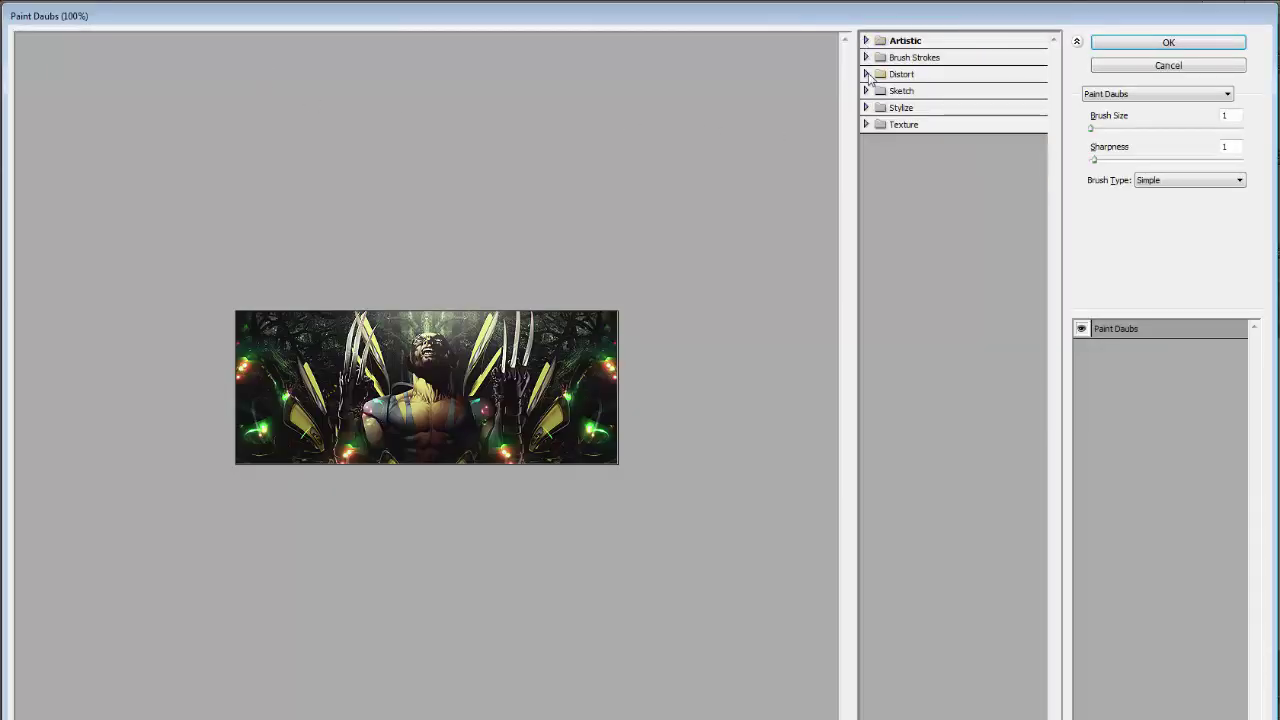
{"action": "left_click", "coordinate": [866, 57]}
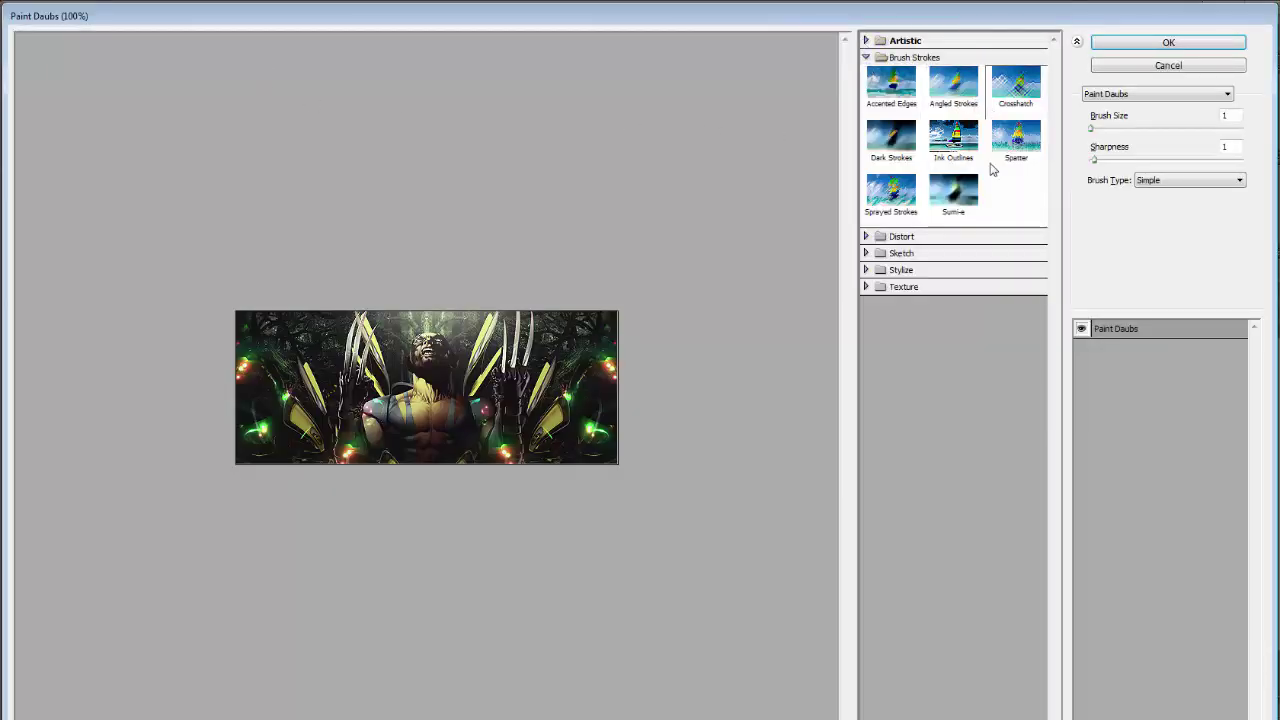
{"action": "left_click", "coordinate": [1017, 140]}
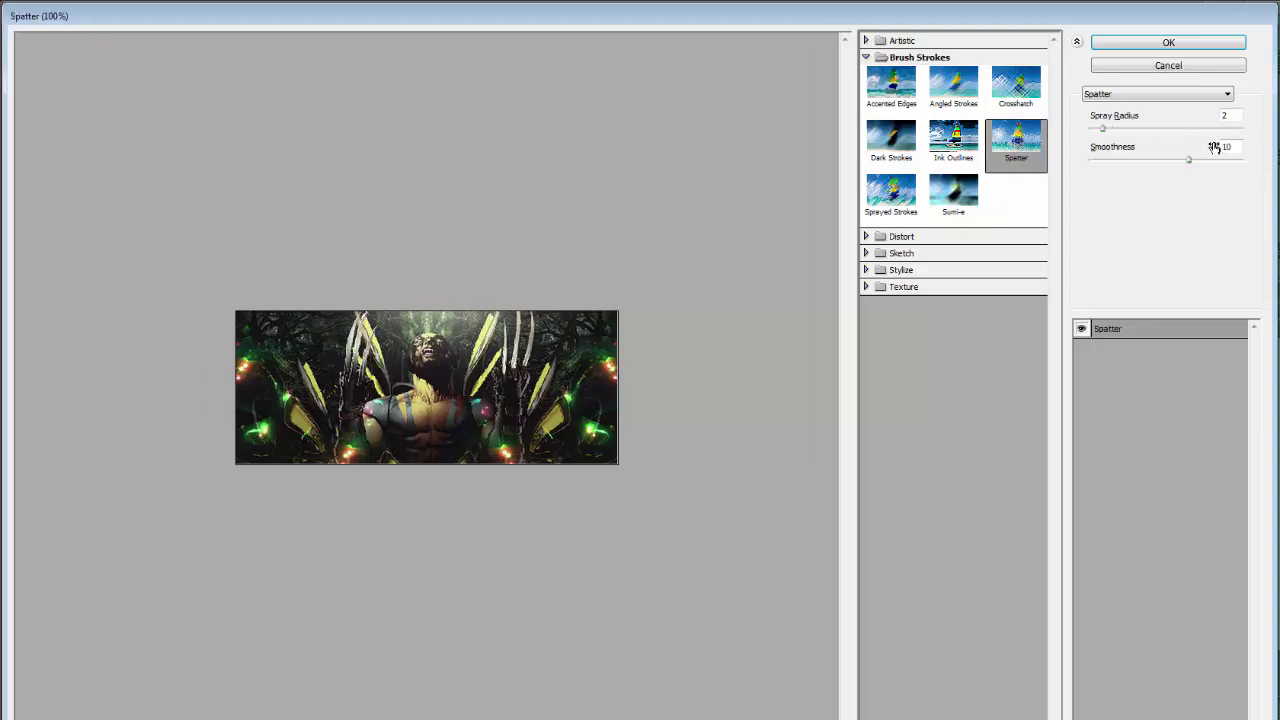
{"action": "left_click", "coordinate": [1193, 45]}
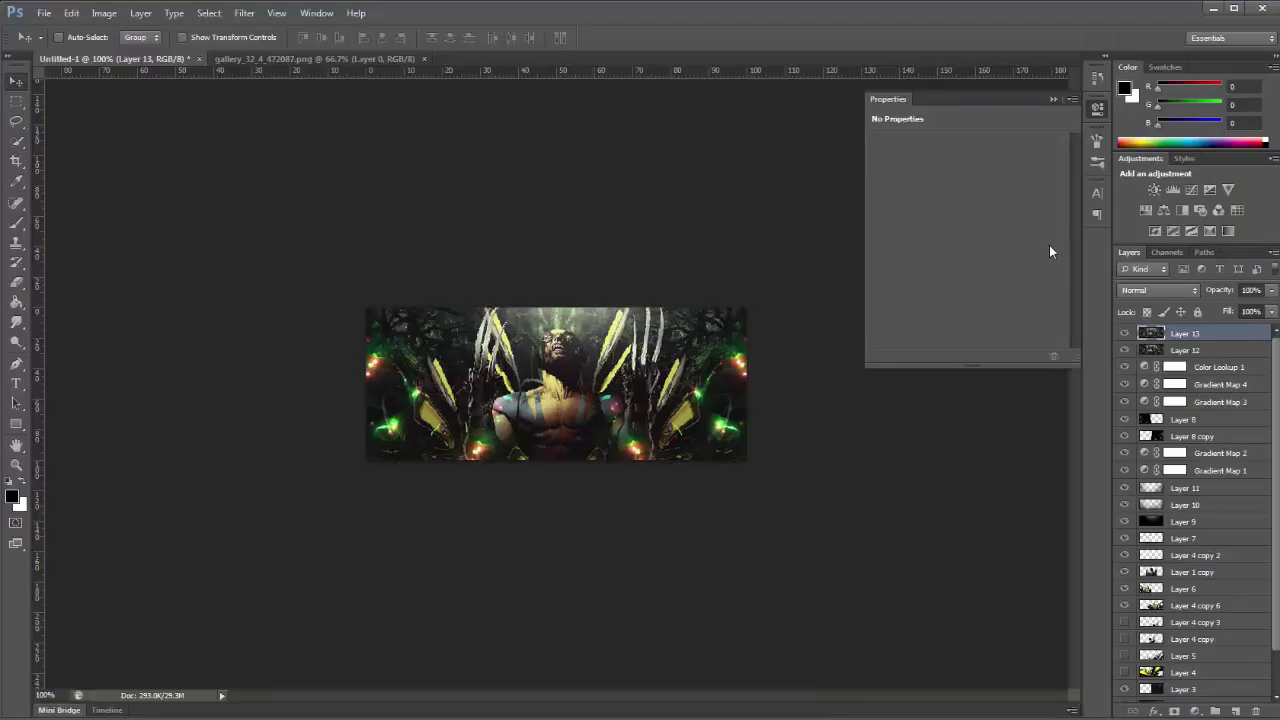
Add a layer mask to Layer 13 and set up a 20 px eraser at 53% flow
{"action": "left_click", "coordinate": [1175, 711]}
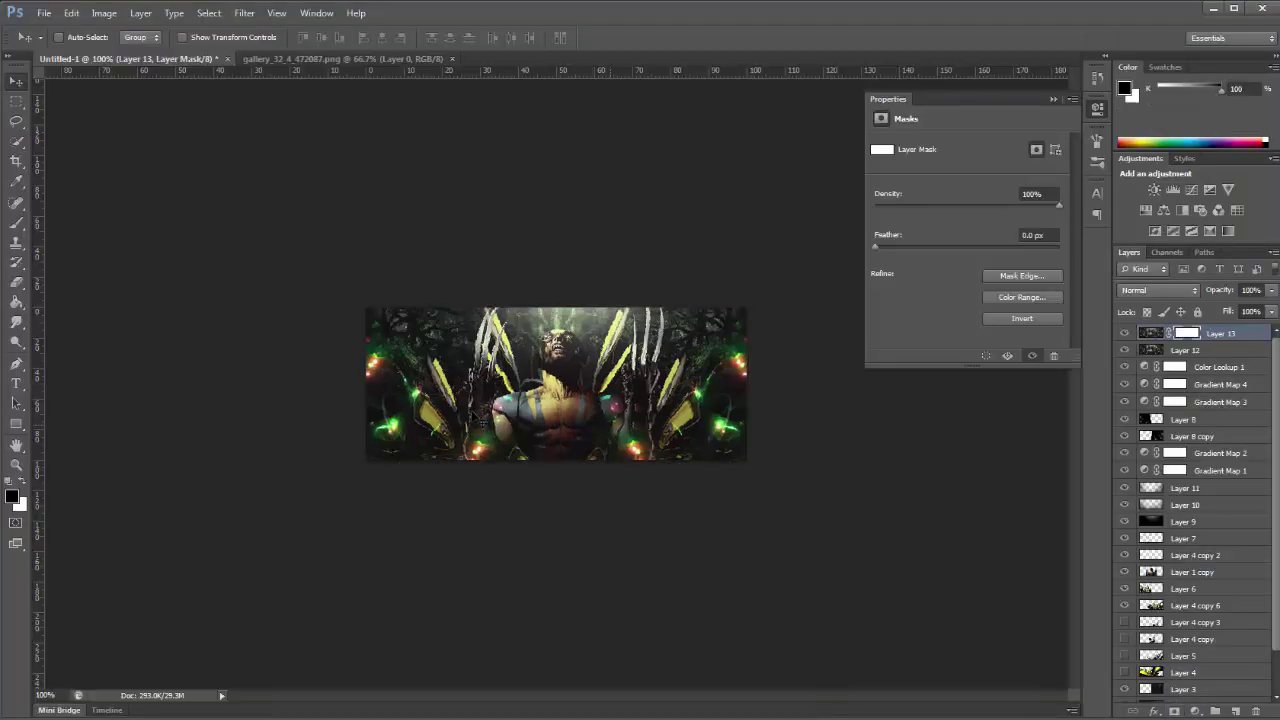
{"action": "left_click", "coordinate": [14, 284]}
{"action": "right_click", "coordinate": [577, 385]}
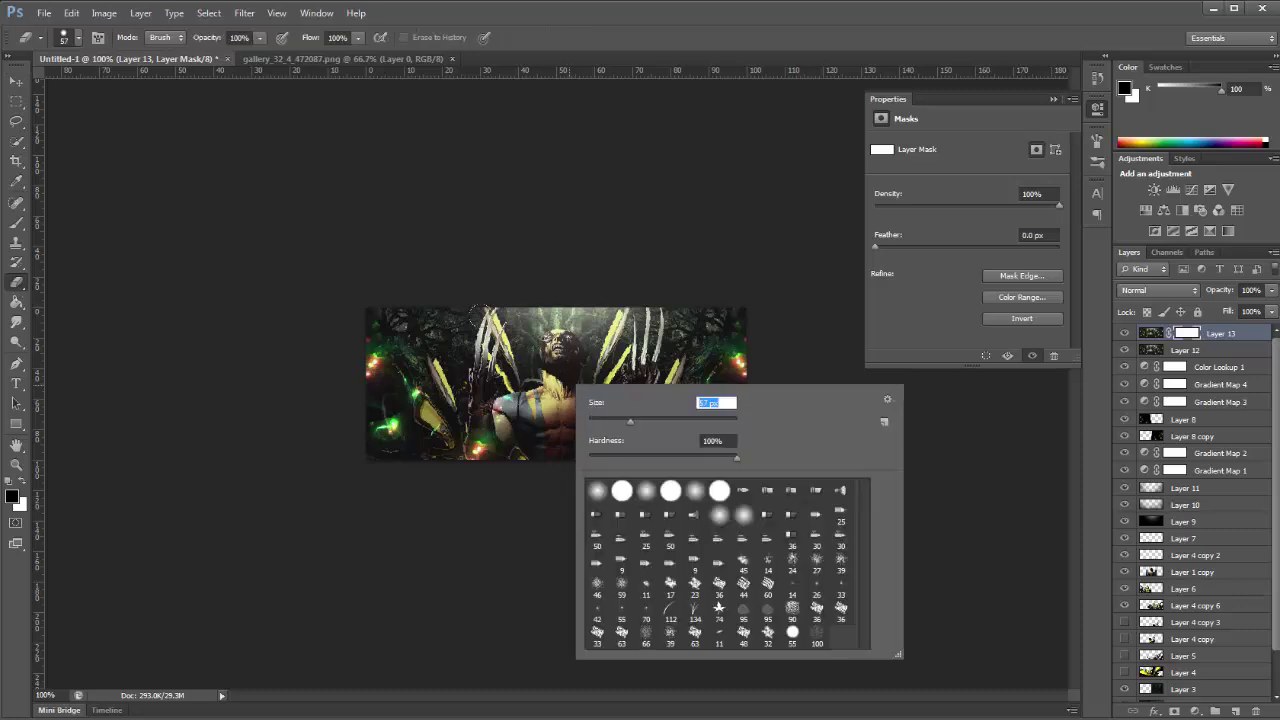
{"action": "type", "text": "20"}
{"action": "key", "text": "Return"}
{"action": "scroll", "coordinate": [590, 290], "scroll_direction": "up", "scroll_amount": 3}
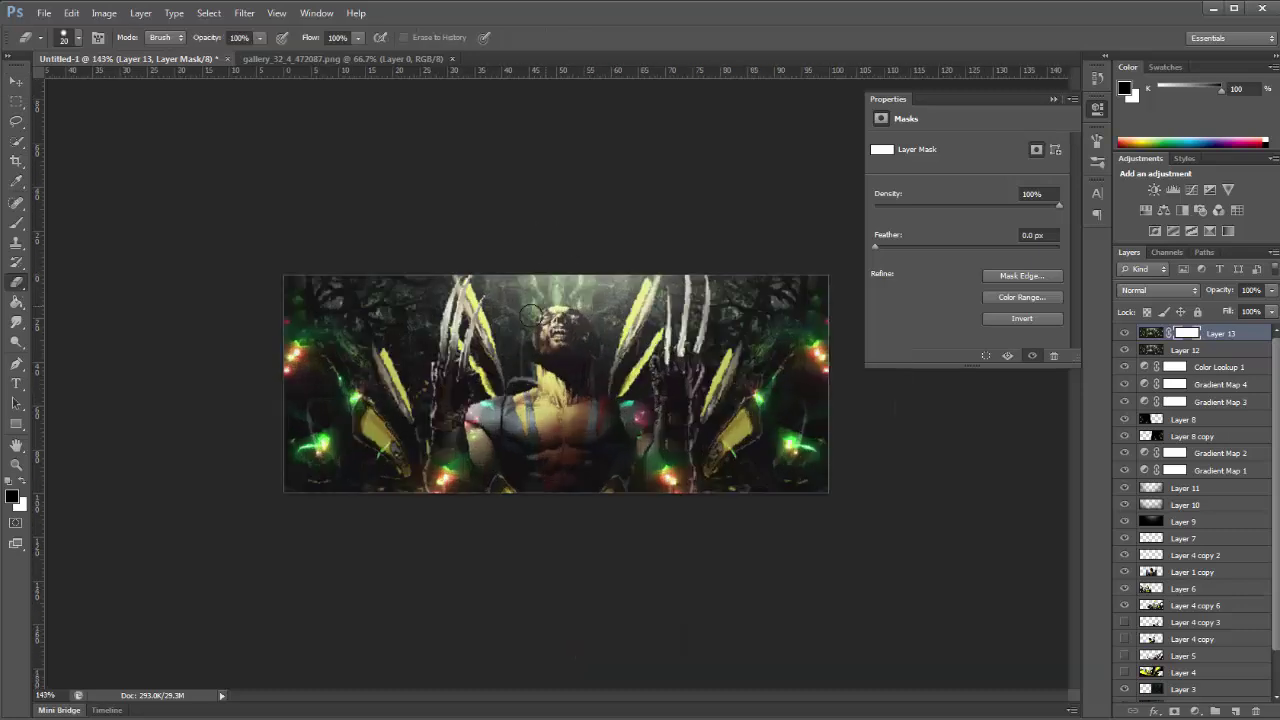
{"action": "left_click_drag", "start_coordinate": [356, 58], "coordinate": [320, 57]}
{"action": "left_click", "coordinate": [321, 57]}
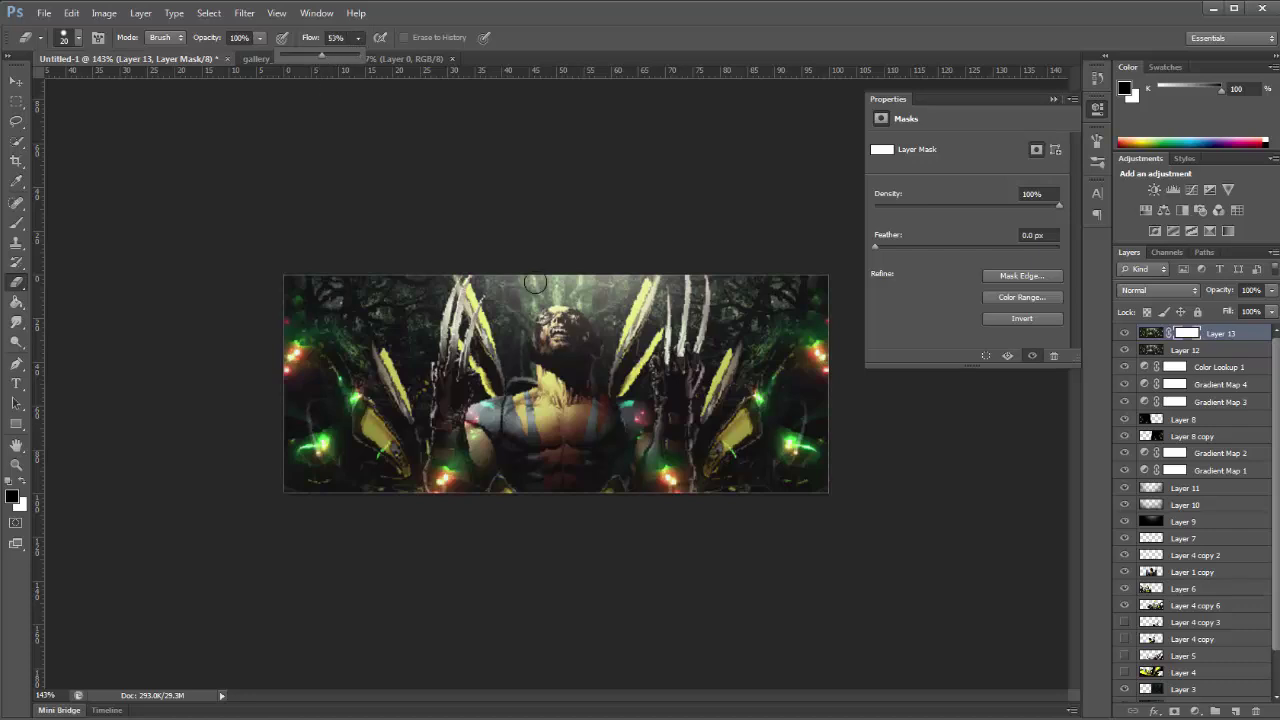
{"action": "left_click", "coordinate": [478, 292]}
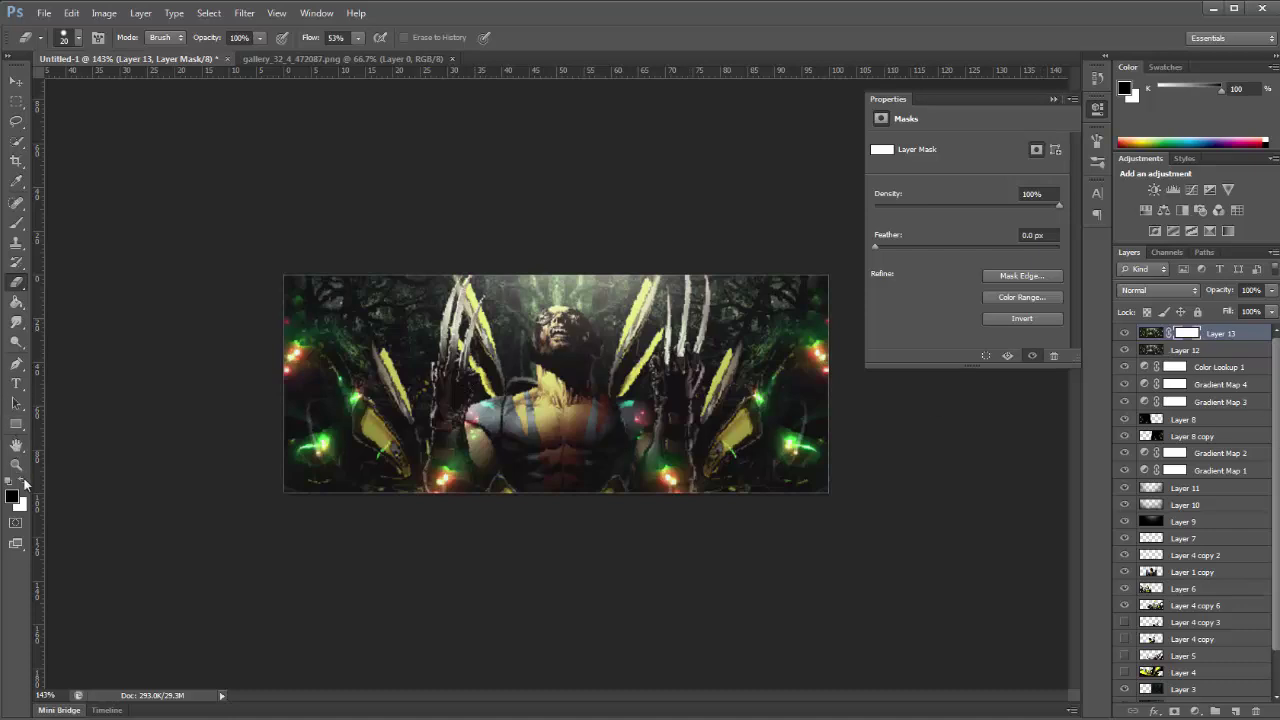
Paint black over the claws with a 65 px brush at 46% flow, then view actual pixels
{"action": "left_click", "coordinate": [17, 225]}
{"action": "right_click", "coordinate": [710, 462]}
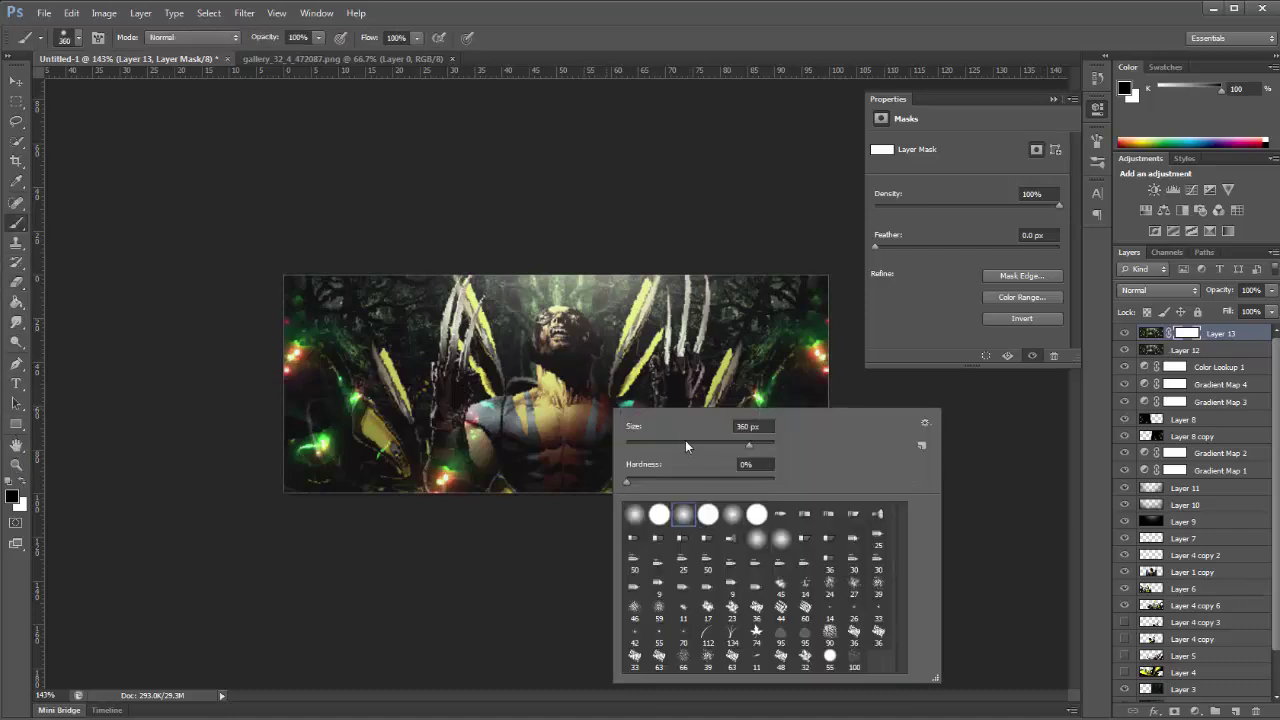
{"action": "left_click_drag", "start_coordinate": [685, 444], "coordinate": [673, 448]}
{"action": "key", "text": "Return"}
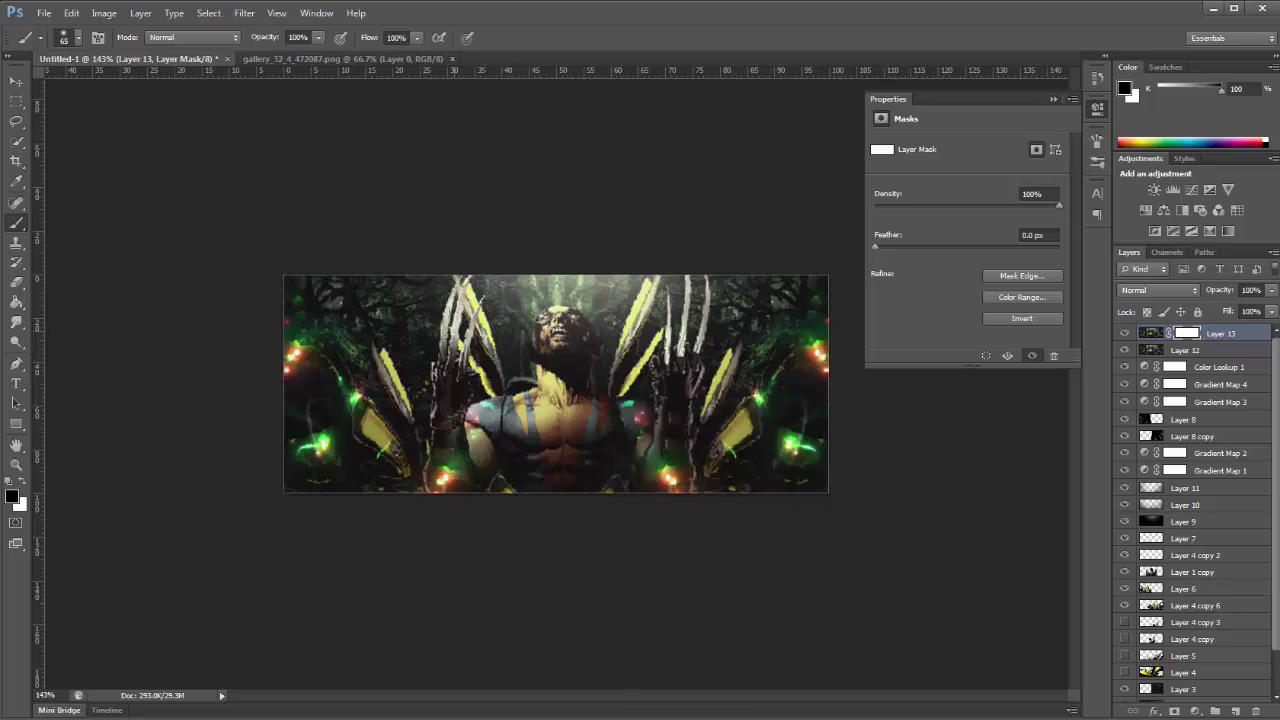
{"action": "mouse_move", "coordinate": [447, 298]}
{"action": "left_mouse_down"}
{"action": "mouse_move", "coordinate": [455, 365]}
{"action": "mouse_move", "coordinate": [434, 395]}
{"action": "mouse_move", "coordinate": [437, 473]}
{"action": "left_mouse_up"}
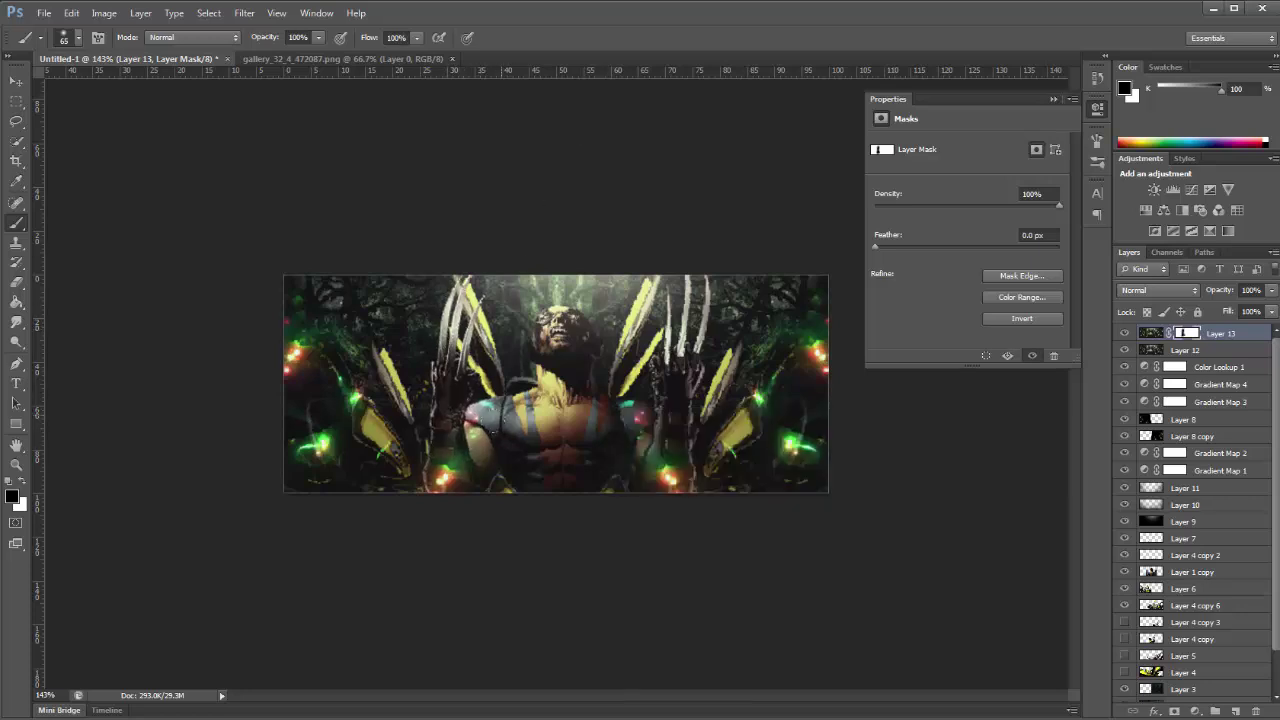
{"action": "left_click", "coordinate": [416, 37]}
{"action": "left_click_drag", "start_coordinate": [381, 56], "coordinate": [374, 56]}
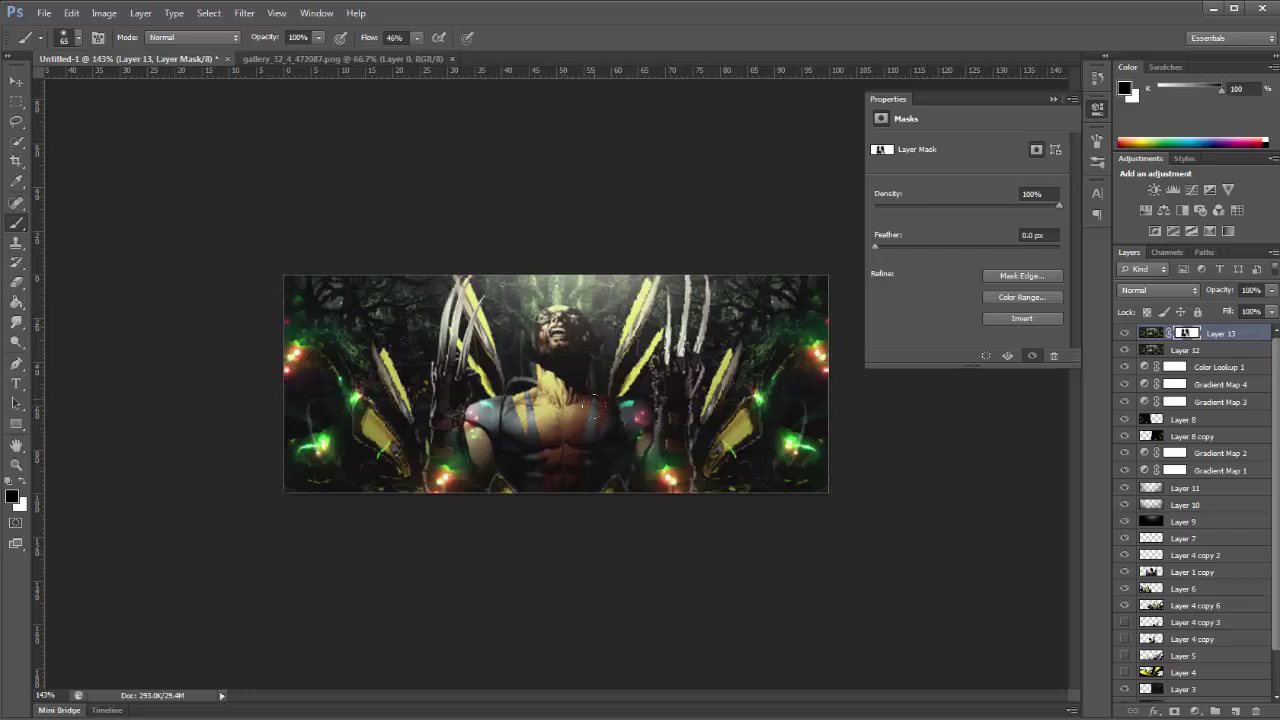
{"action": "mouse_move", "coordinate": [668, 305]}
{"action": "left_mouse_down"}
{"action": "mouse_move", "coordinate": [615, 290]}
{"action": "mouse_move", "coordinate": [577, 400]}
{"action": "mouse_move", "coordinate": [652, 392]}
{"action": "left_mouse_up"}
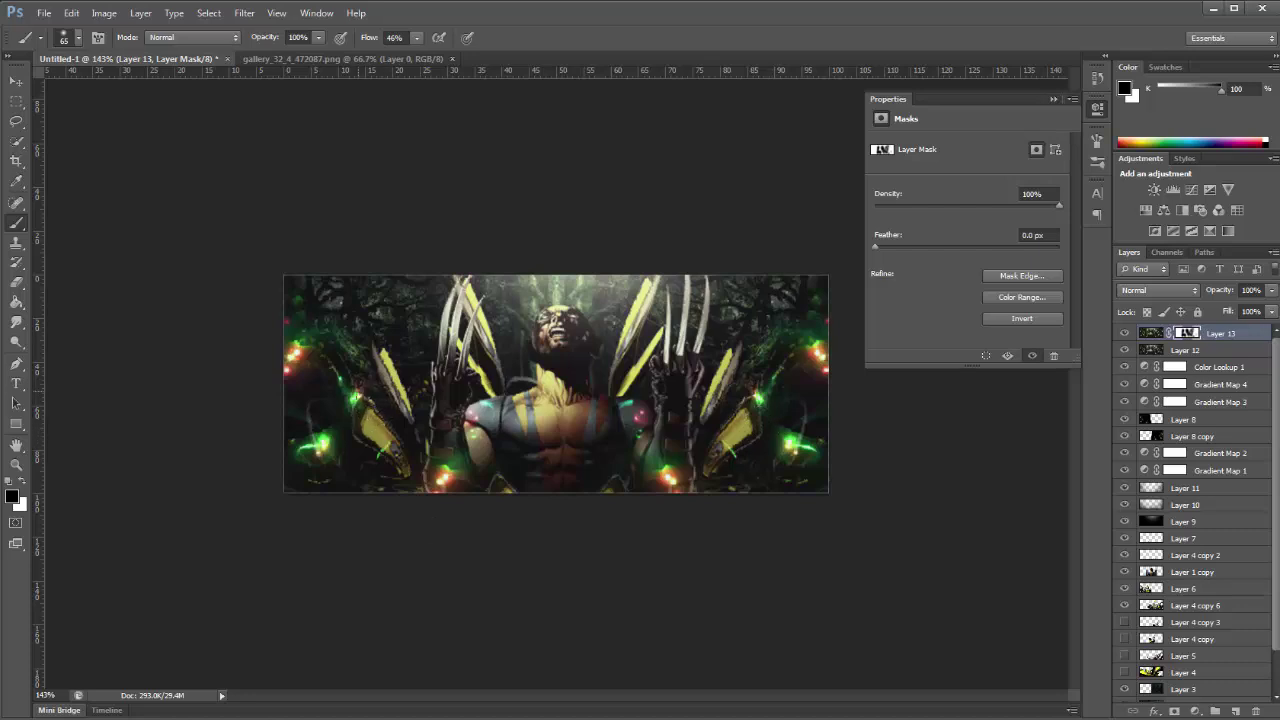
{"action": "left_click", "coordinate": [384, 448]}
{"action": "left_click", "coordinate": [276, 13]}
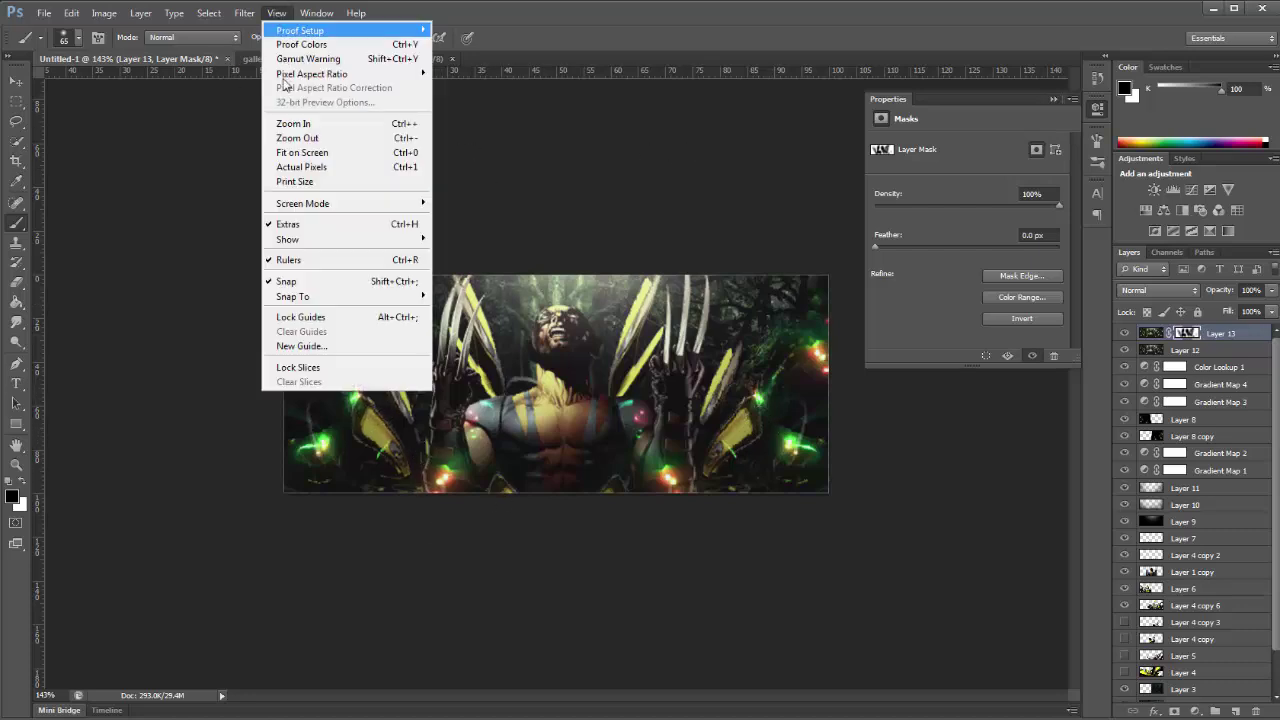
{"action": "left_click", "coordinate": [300, 166]}
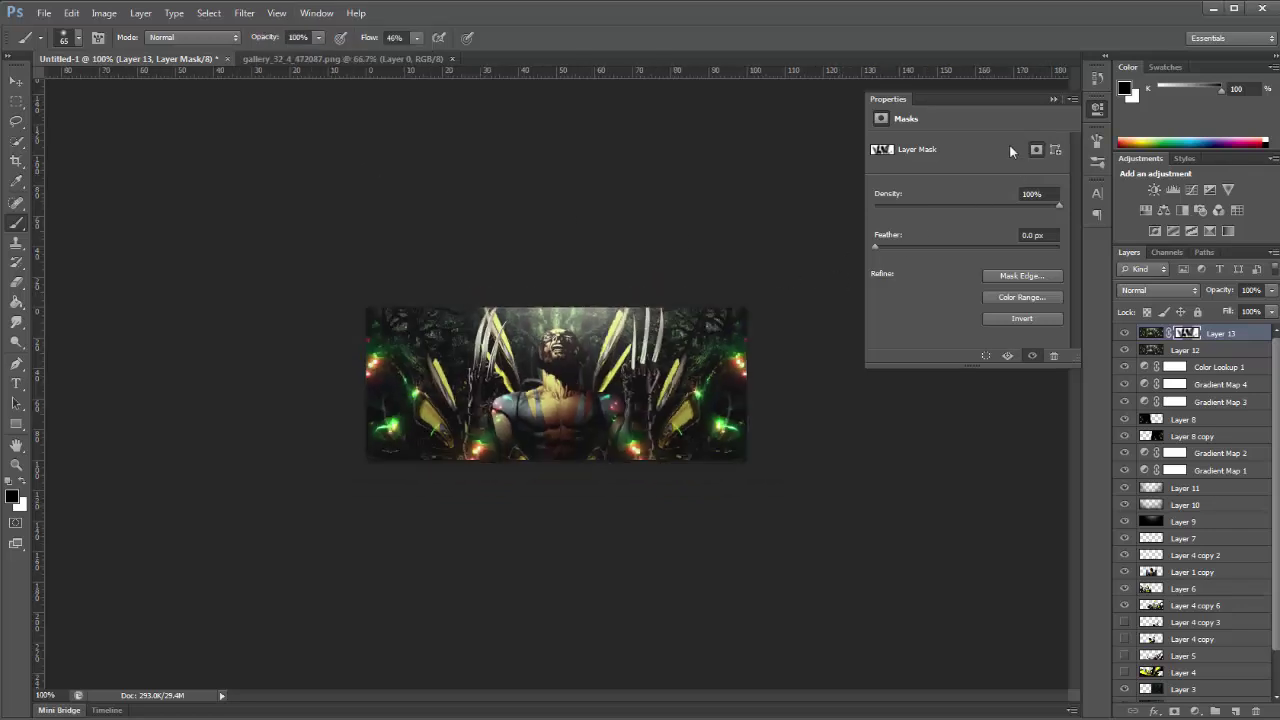
{"action": "left_click", "coordinate": [1053, 100]}
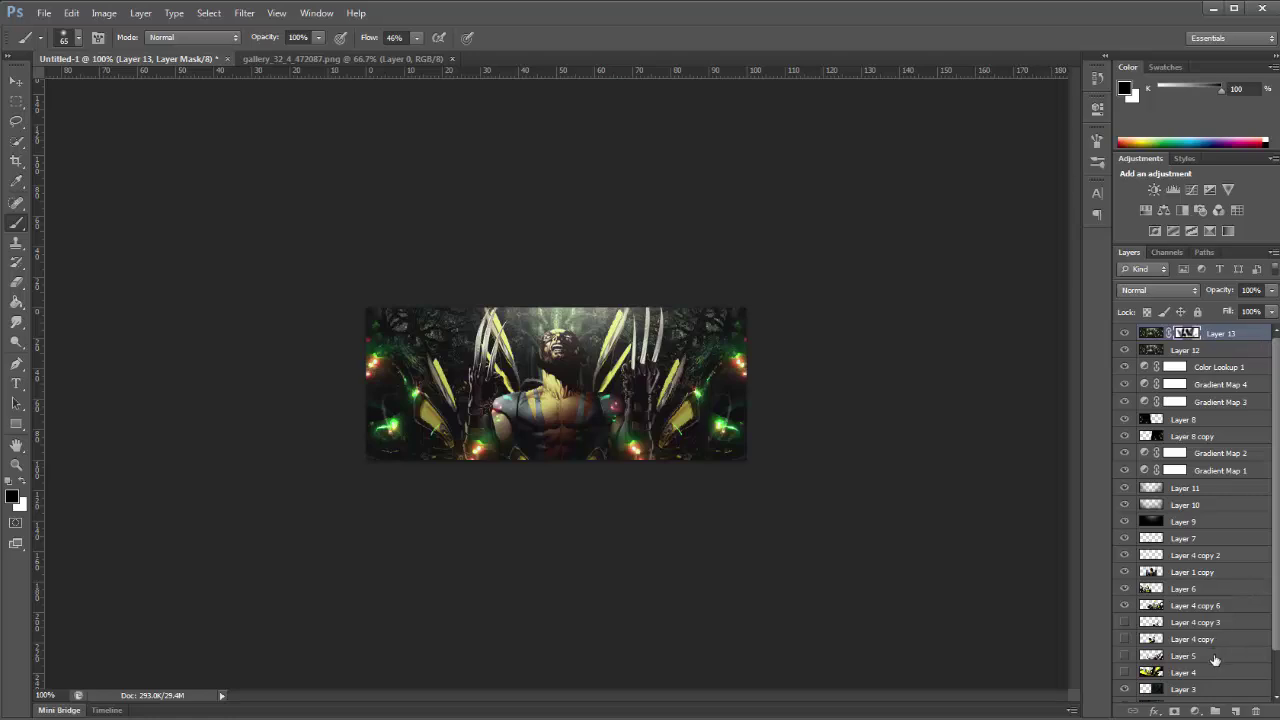
Add a FoggyNight.3DL Color Lookup layer and lower its opacity to 30%
{"action": "left_click", "coordinate": [1196, 711]}
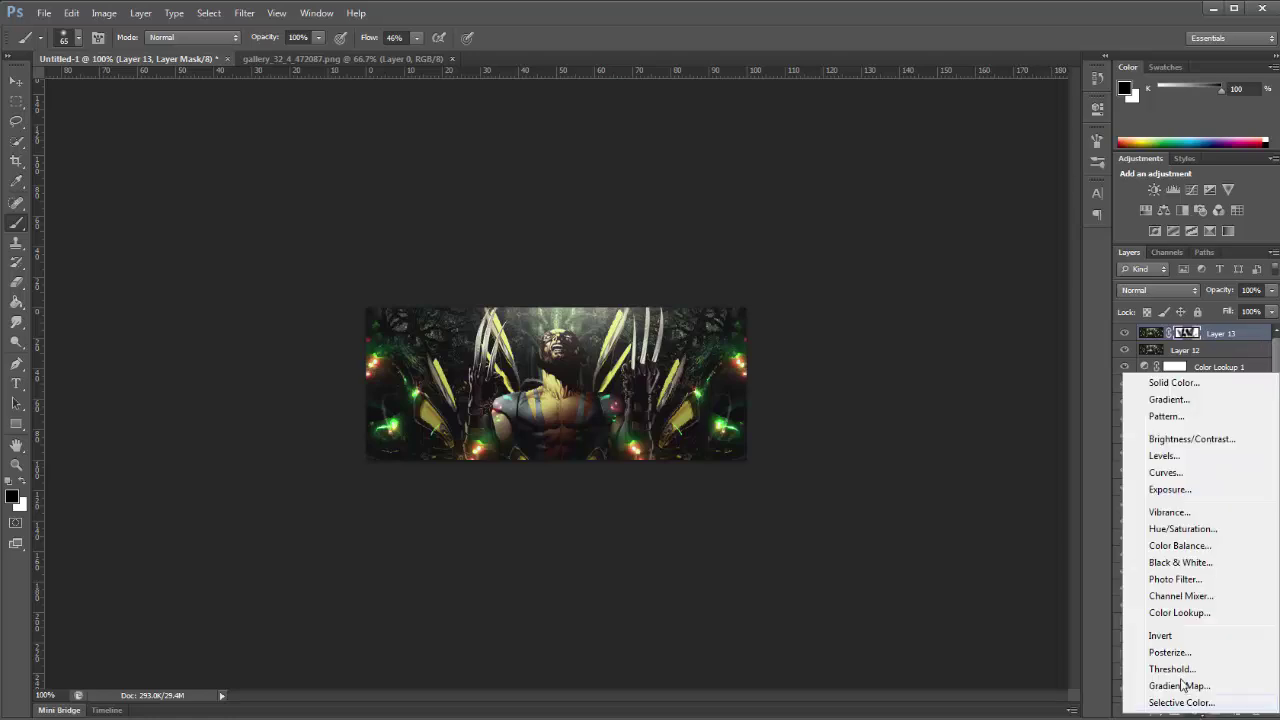
{"action": "left_click", "coordinate": [1182, 613]}
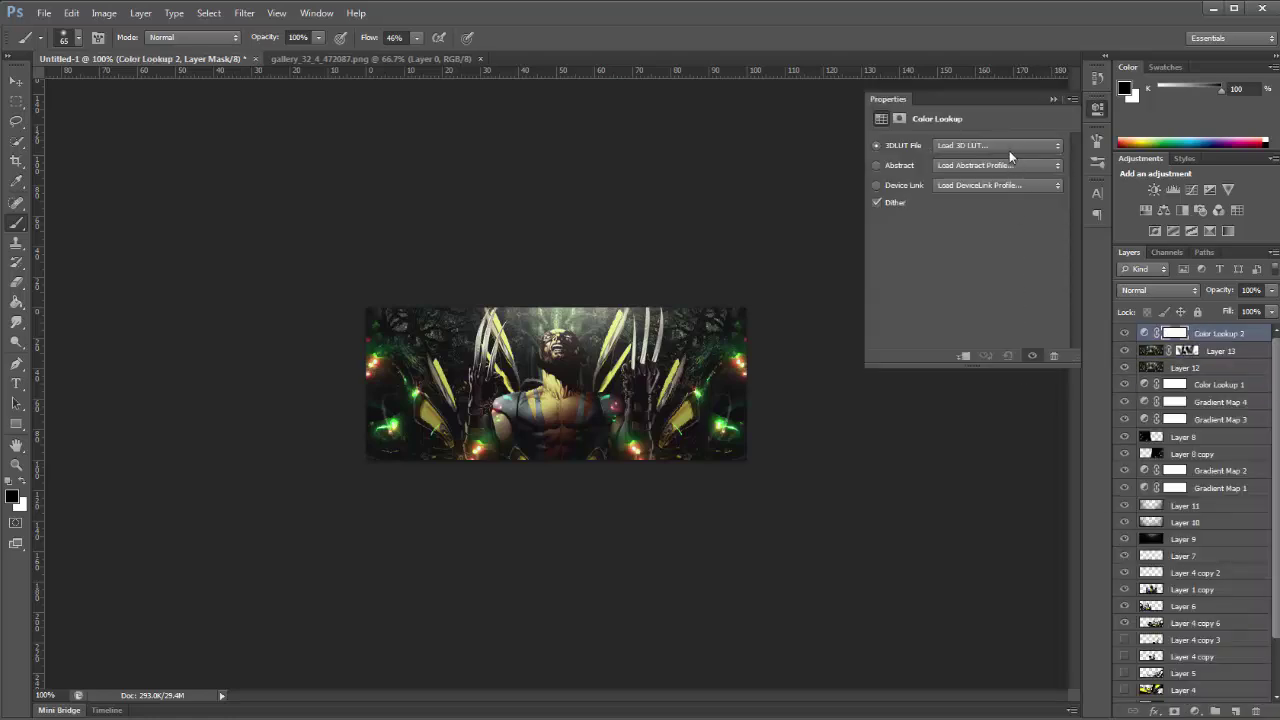
{"action": "left_click", "coordinate": [1009, 147]}
{"action": "left_click", "coordinate": [1040, 348]}
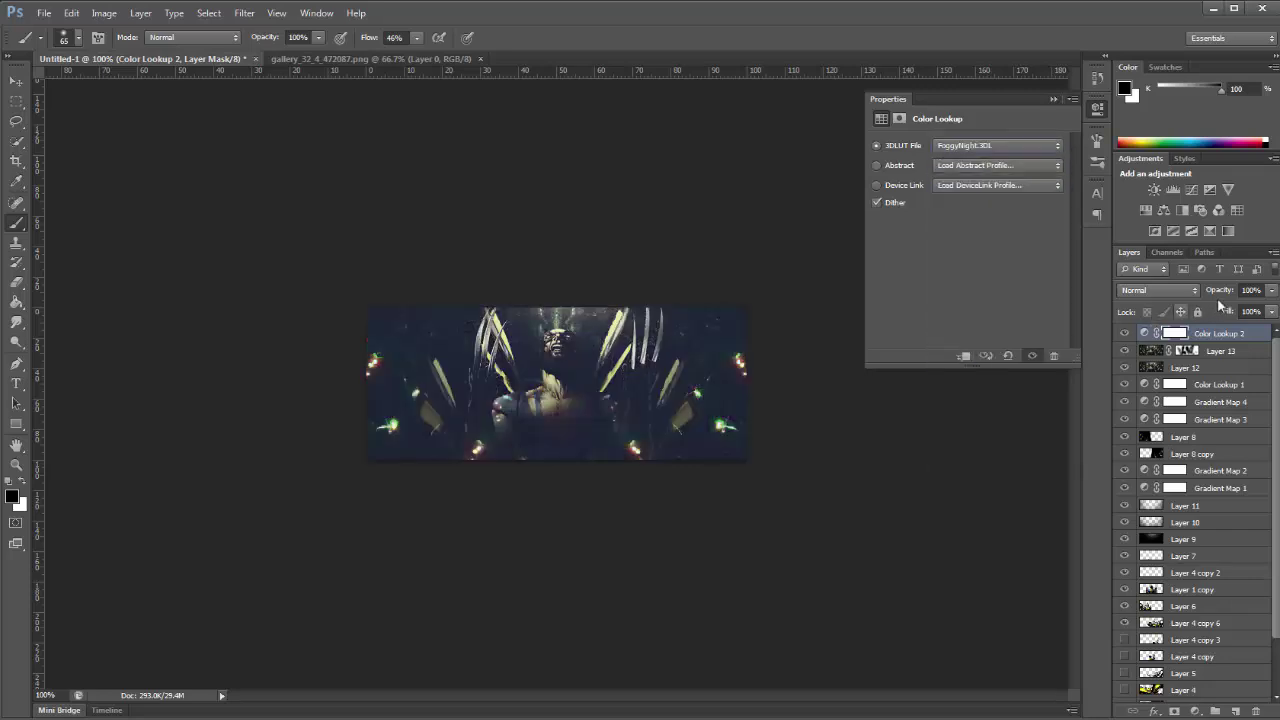
{"action": "left_click_drag", "start_coordinate": [1222, 292], "coordinate": [1173, 309]}
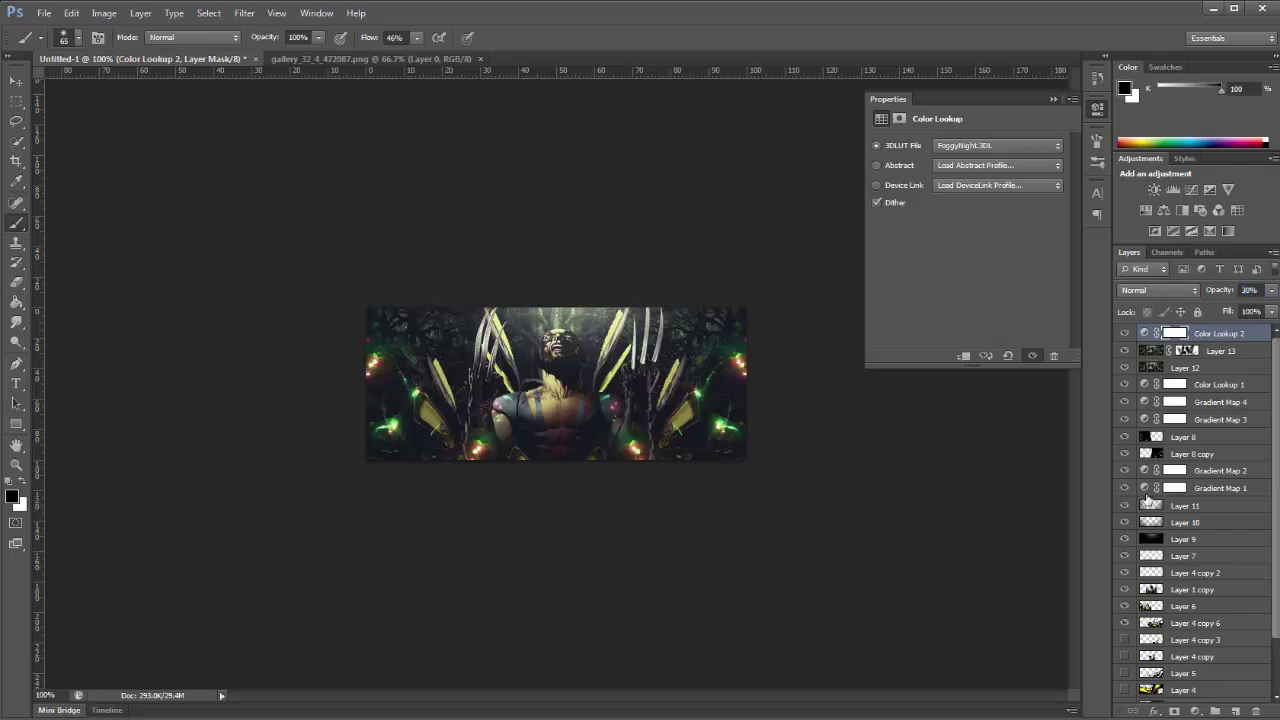
Add a Curves layer with slightly lifted midtones at 52% opacity
{"action": "left_click", "coordinate": [1195, 710]}
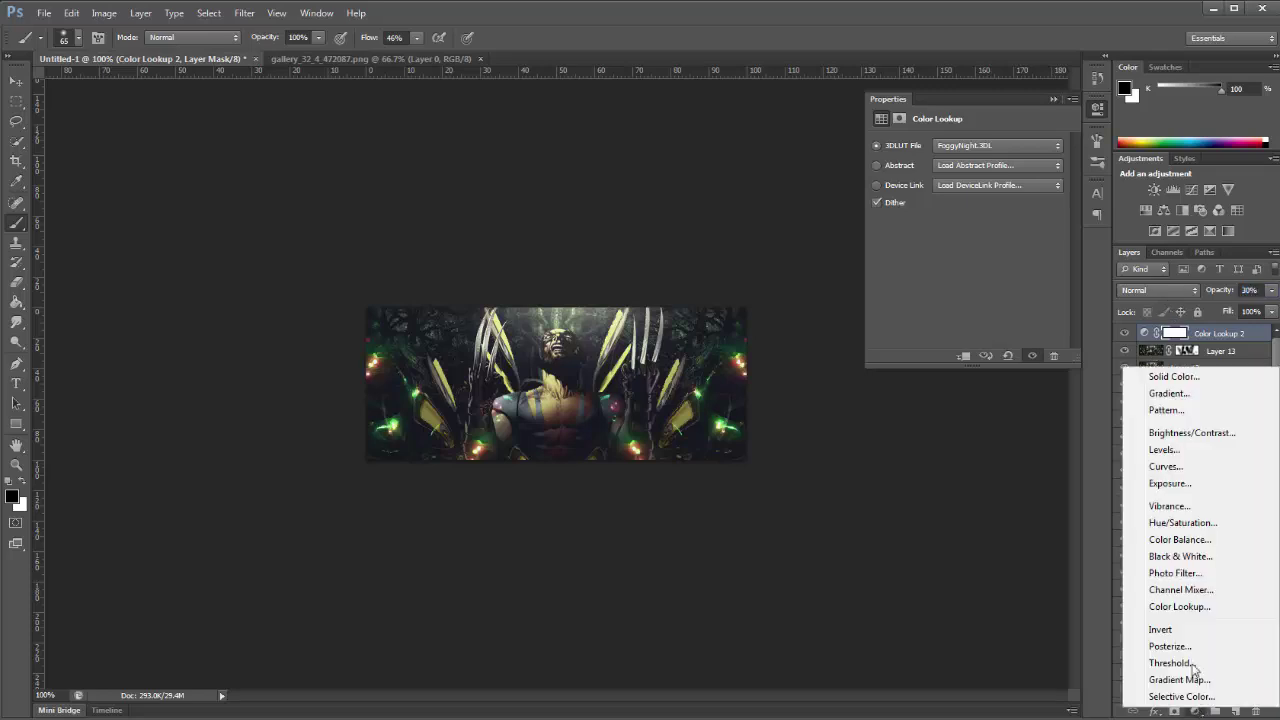
{"action": "left_click", "coordinate": [1164, 466]}
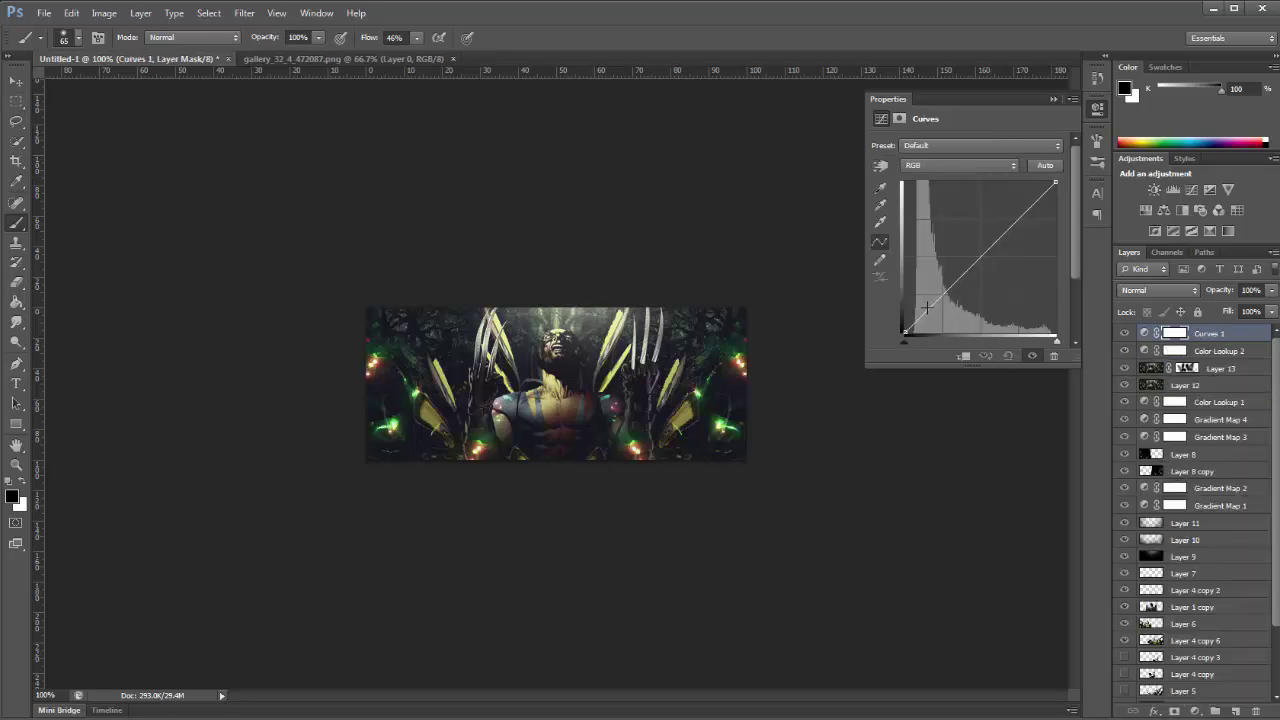
{"action": "left_click", "coordinate": [928, 310]}
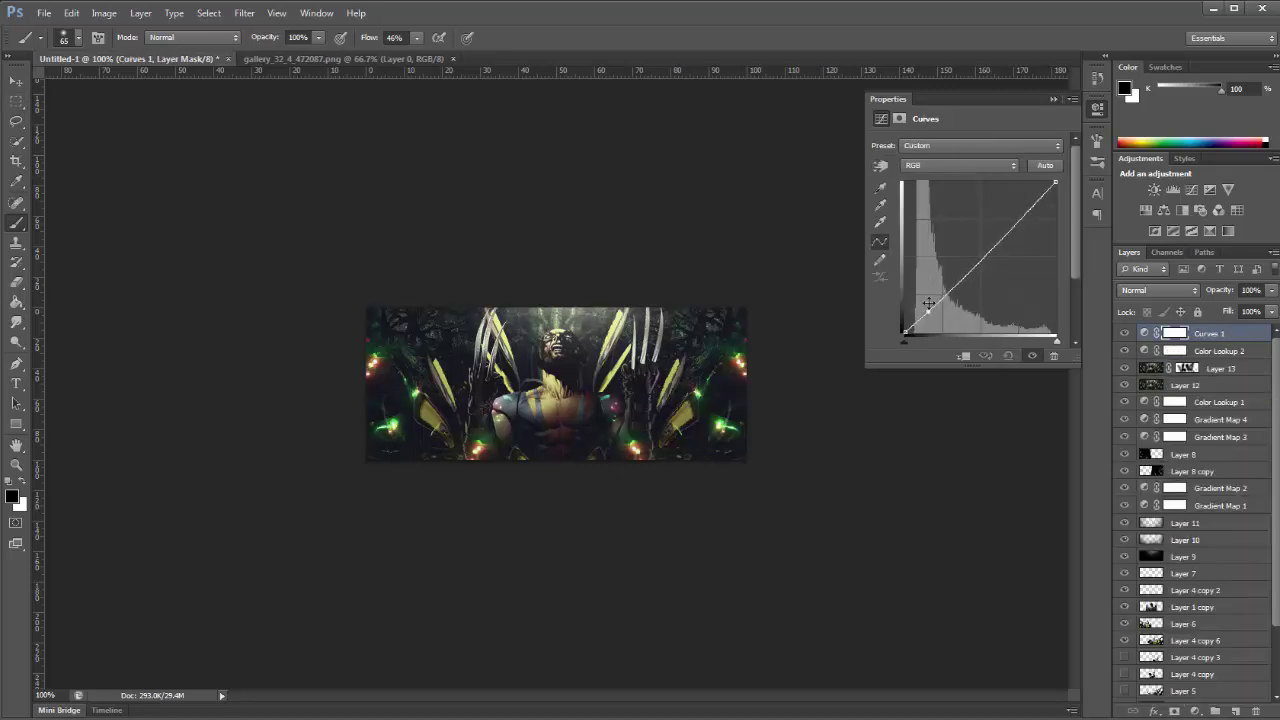
{"action": "left_click_drag", "start_coordinate": [979, 260], "coordinate": [979, 256]}
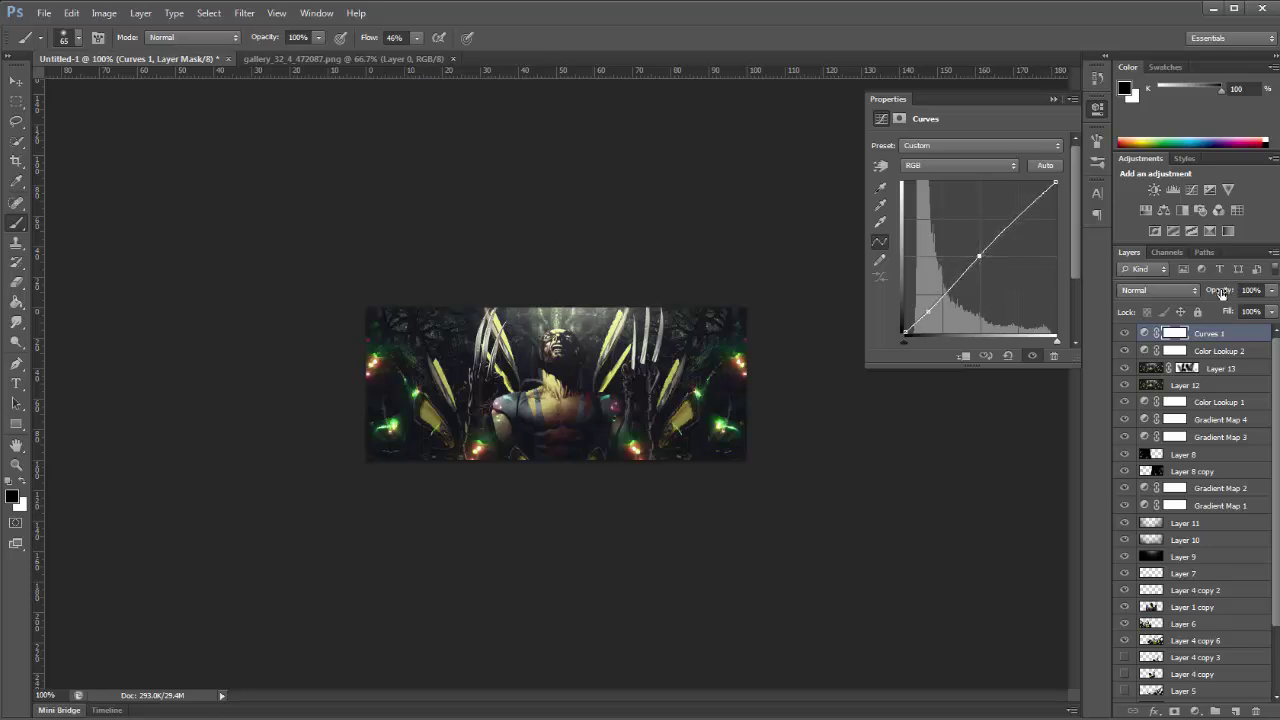
{"action": "left_click_drag", "start_coordinate": [1220, 291], "coordinate": [1178, 294]}
{"action": "left_click", "coordinate": [1195, 711]}
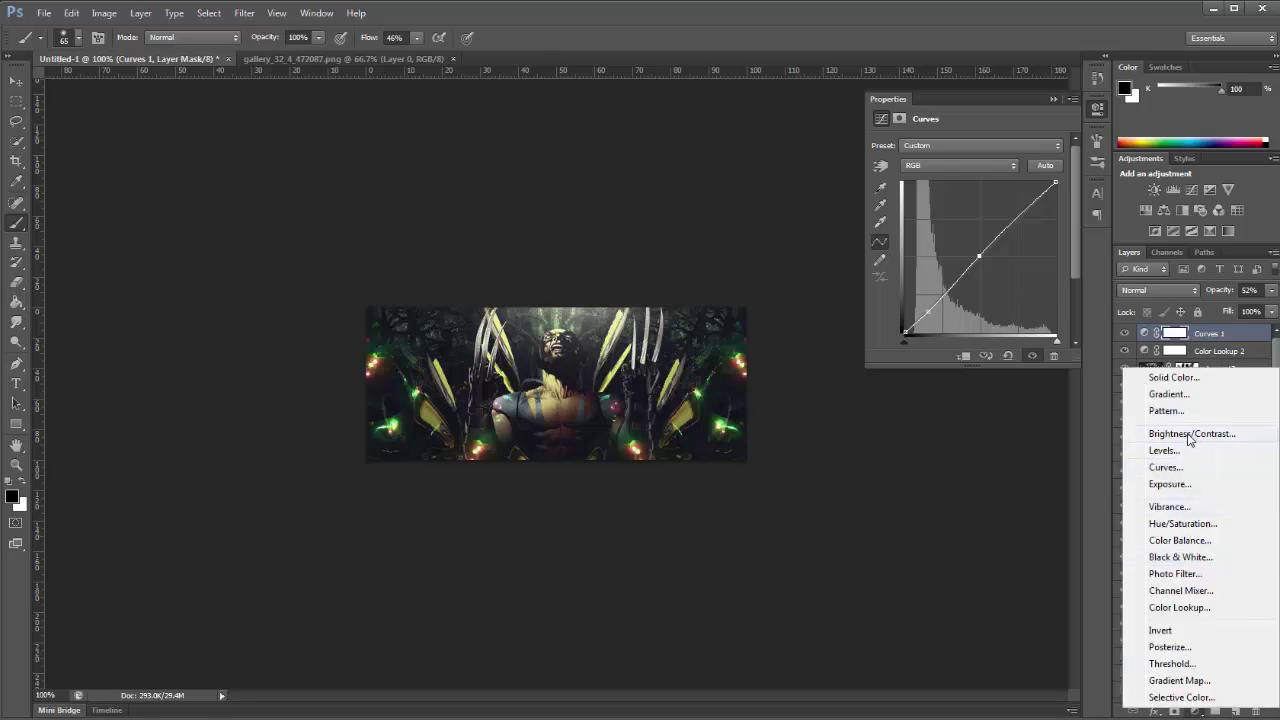
Add a Black & White layer with brightened reds and yellows, faded to 39% opacity
{"action": "left_click", "coordinate": [1178, 557]}
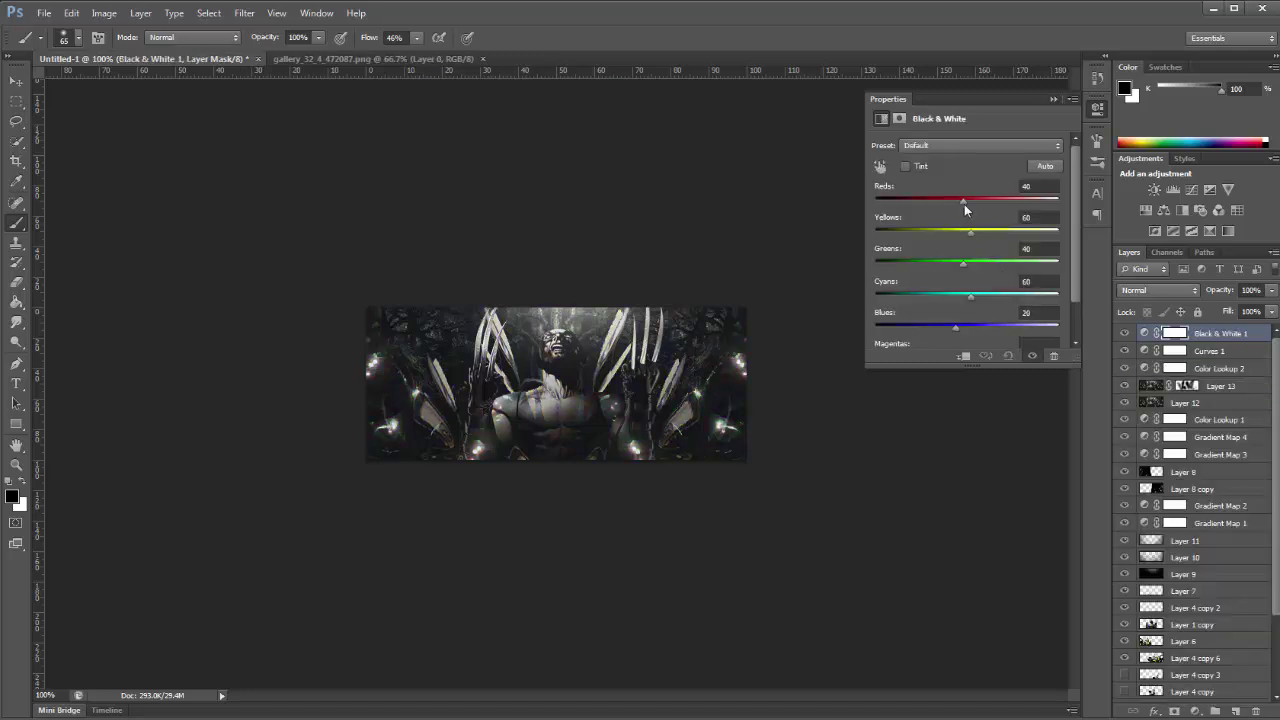
{"action": "left_click_drag", "start_coordinate": [964, 204], "coordinate": [976, 309]}
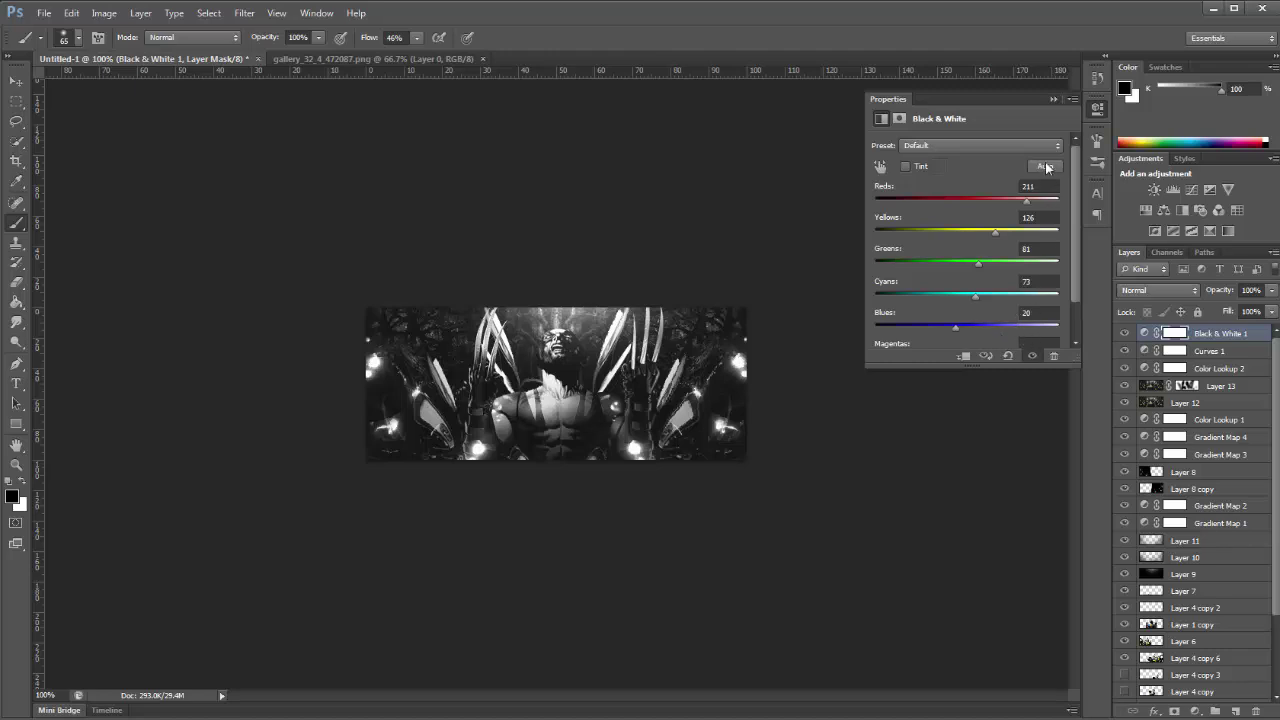
{"action": "left_click", "coordinate": [1125, 338]}
{"action": "left_click", "coordinate": [1125, 338]}
{"action": "left_click_drag", "start_coordinate": [1214, 294], "coordinate": [1174, 306]}
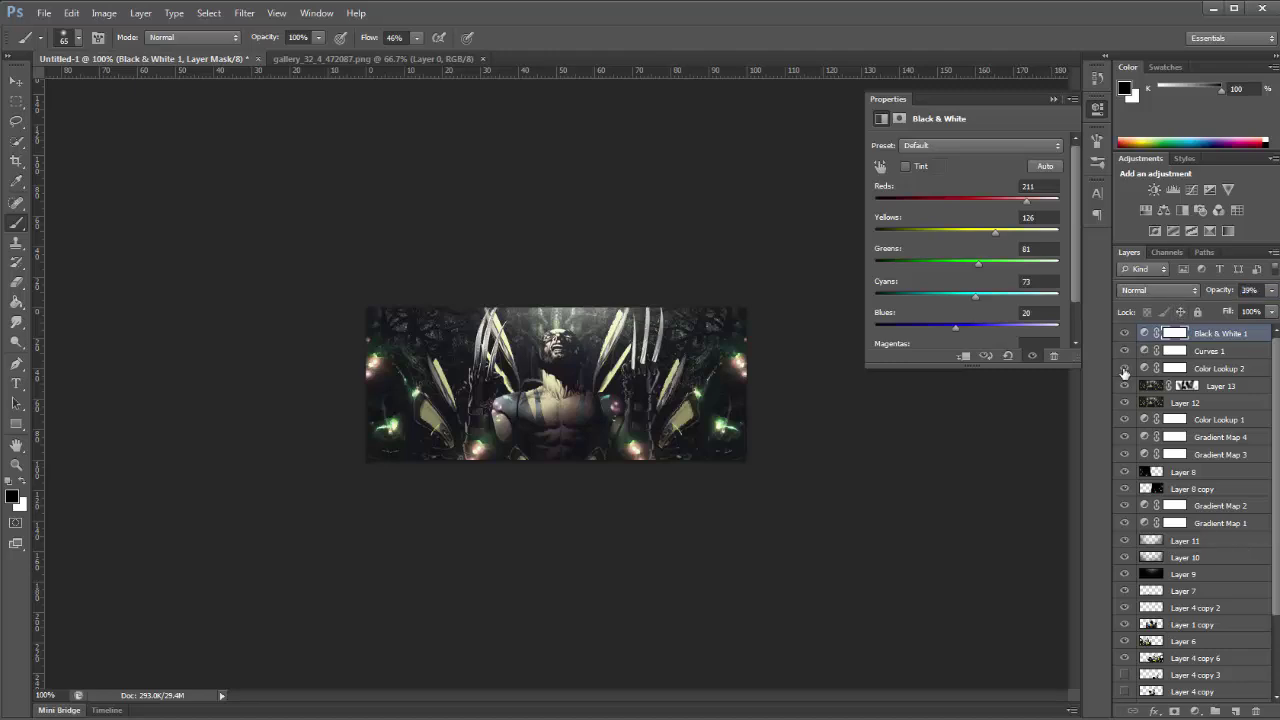
Stamp visible into Layer 14, apply a 0.5 px Gaussian Blur, and mask out its lower area
{"action": "left_click", "coordinate": [1236, 711]}
{"action": "key", "text": "ctrl+shift+alt+e"}
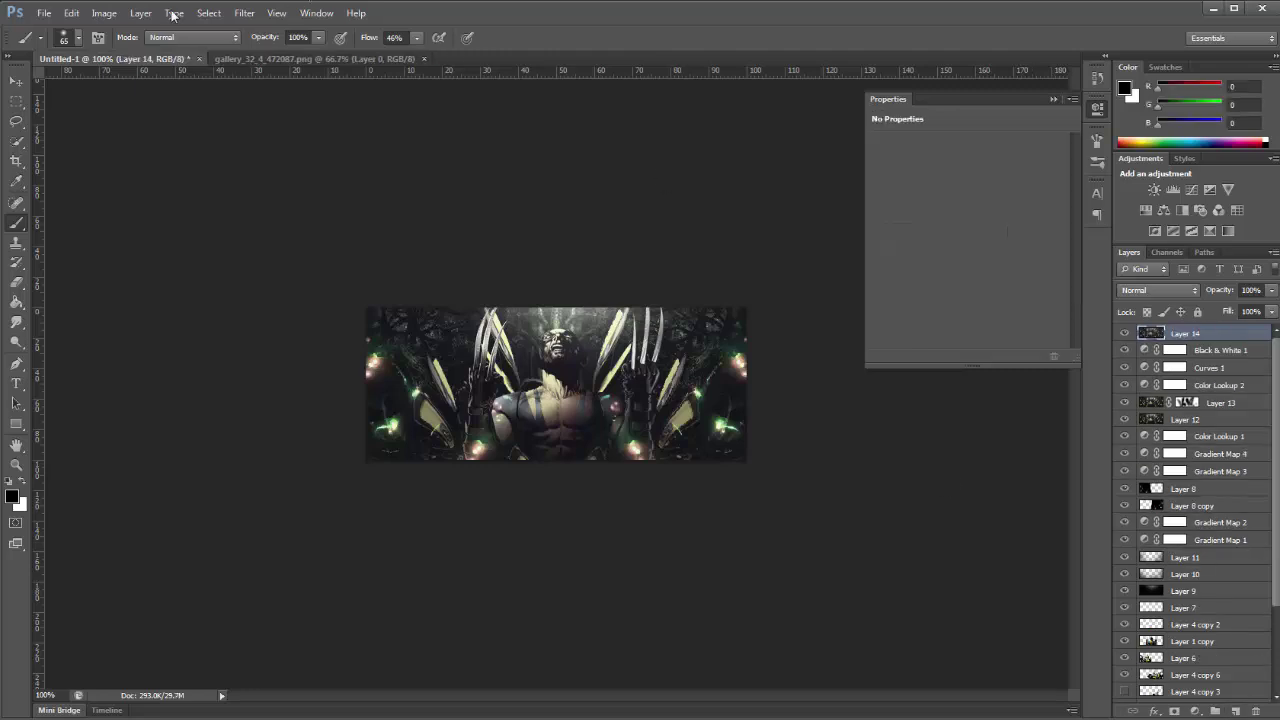
{"action": "left_click", "coordinate": [244, 14]}
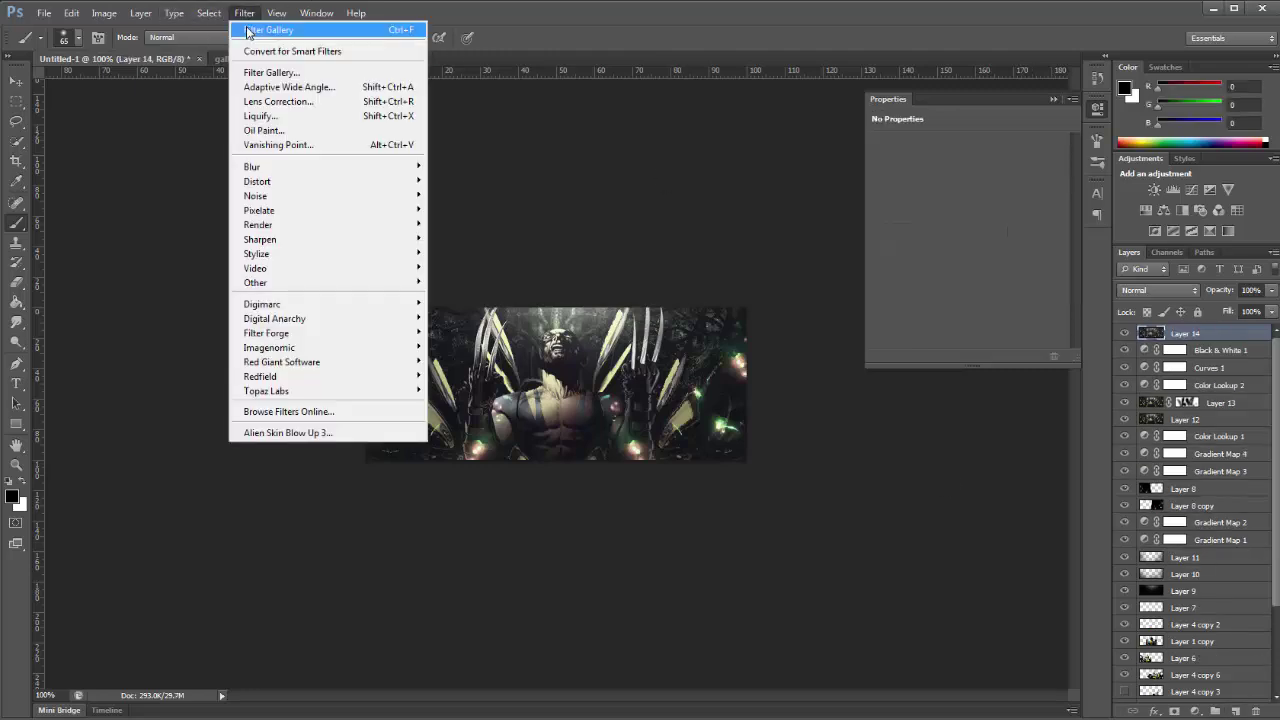
{"action": "mouse_move", "coordinate": [268, 172]}
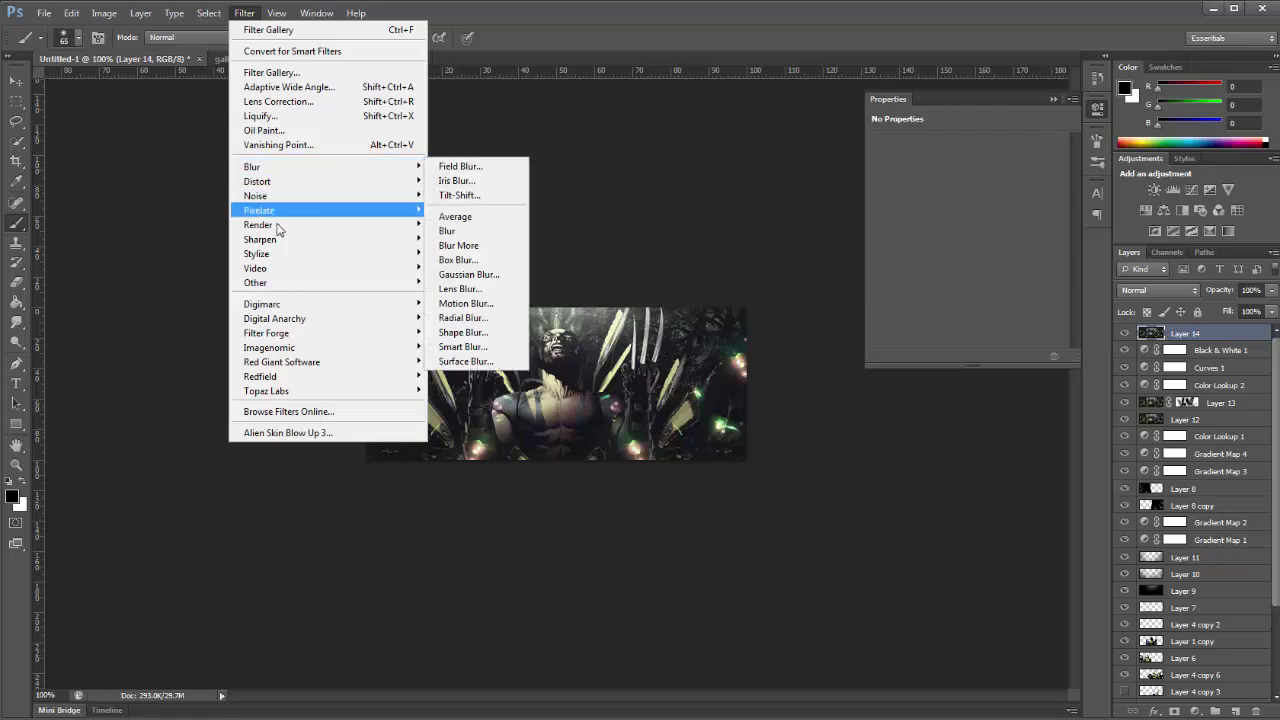
{"action": "left_click", "coordinate": [468, 274]}
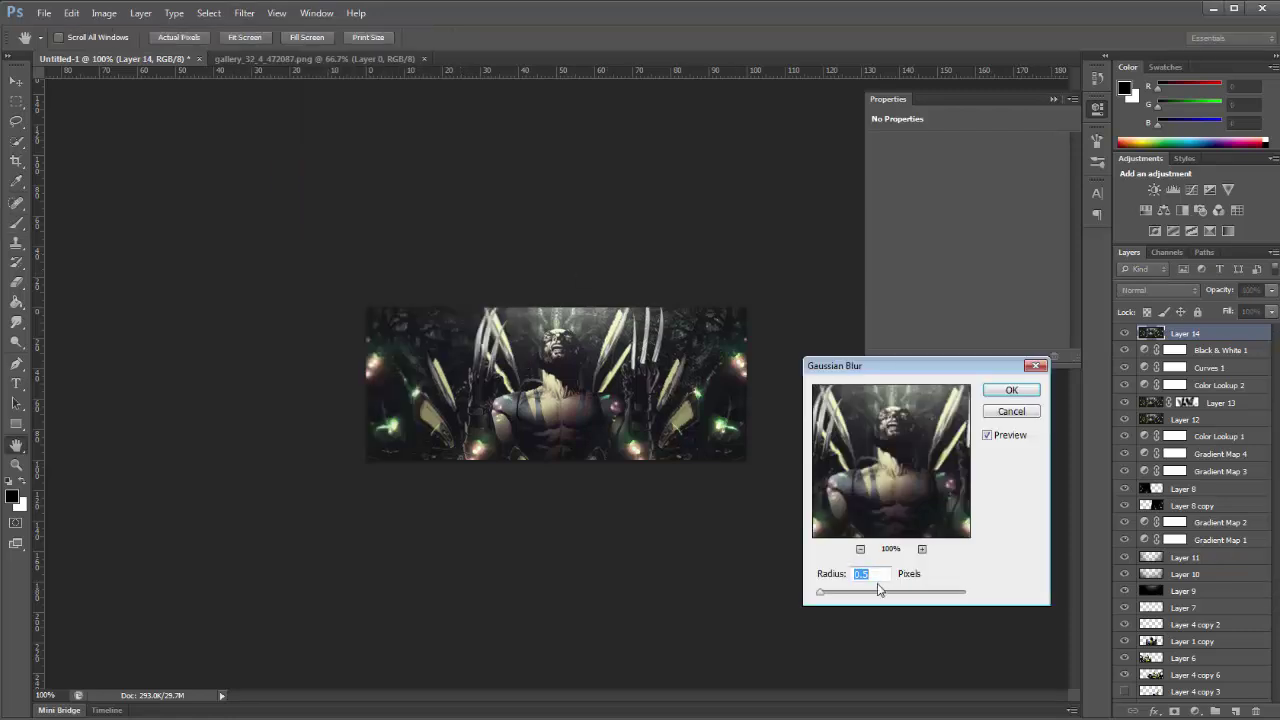
{"action": "left_click", "coordinate": [1008, 392]}
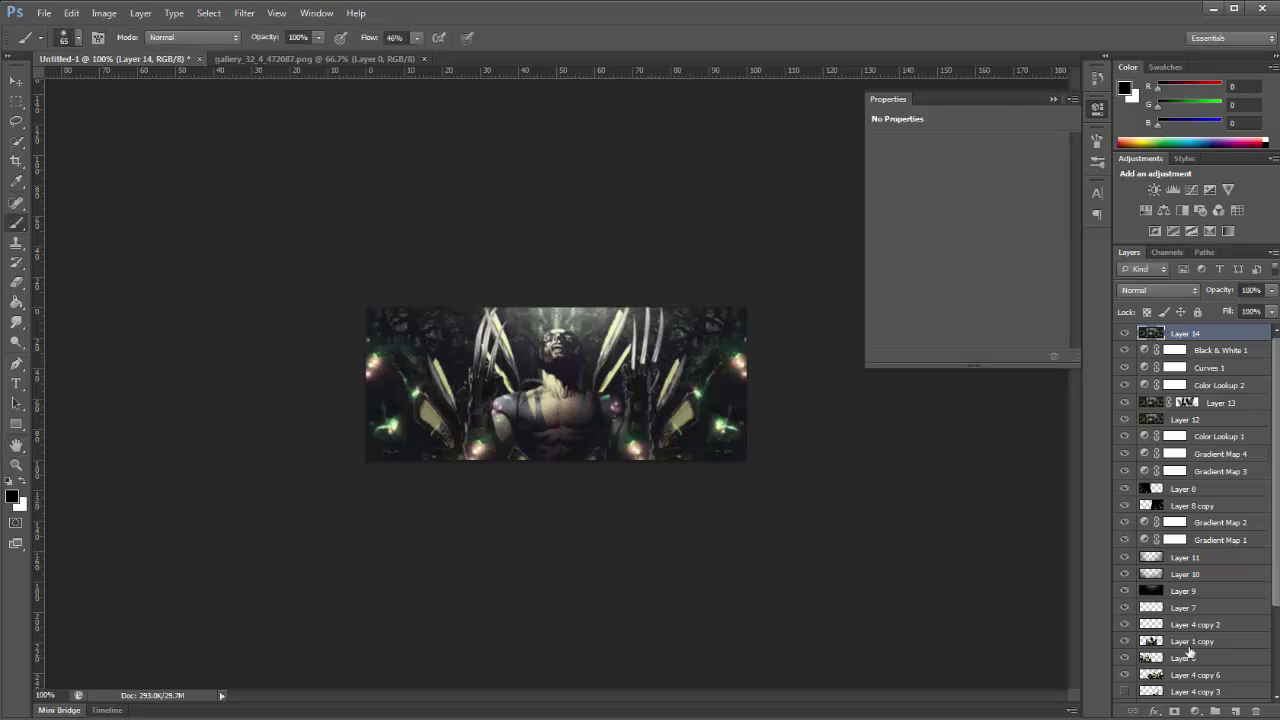
{"action": "left_click", "coordinate": [1176, 711]}
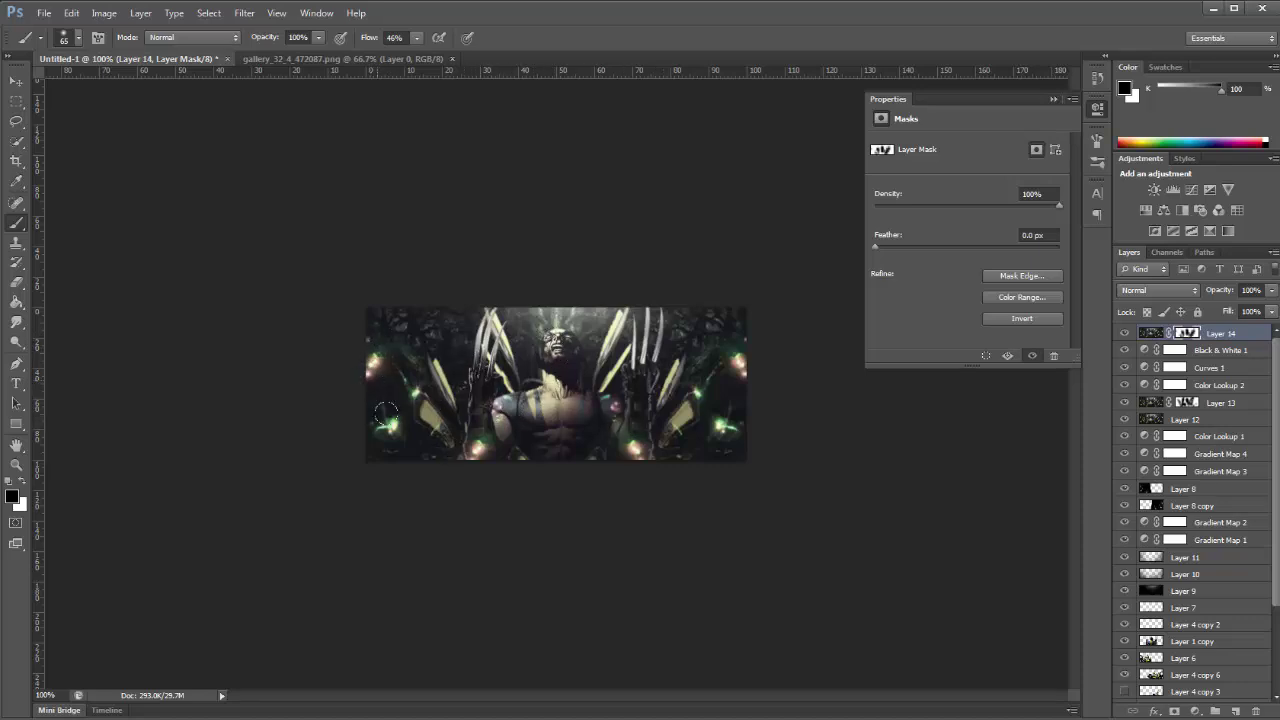
{"action": "mouse_move", "coordinate": [390, 396]}
{"action": "left_mouse_down"}
{"action": "mouse_move", "coordinate": [436, 441]}
{"action": "mouse_move", "coordinate": [458, 445]}
{"action": "mouse_move", "coordinate": [562, 453]}
{"action": "mouse_move", "coordinate": [639, 428]}
{"action": "mouse_move", "coordinate": [684, 434]}
{"action": "left_mouse_up"}
Stamp visible into Layer 15, apply Sharpen, and fade the sharpening to 38%
{"action": "left_click", "coordinate": [1237, 710]}
{"action": "key", "text": "ctrl+shift+alt+e"}
{"action": "left_click", "coordinate": [245, 12]}
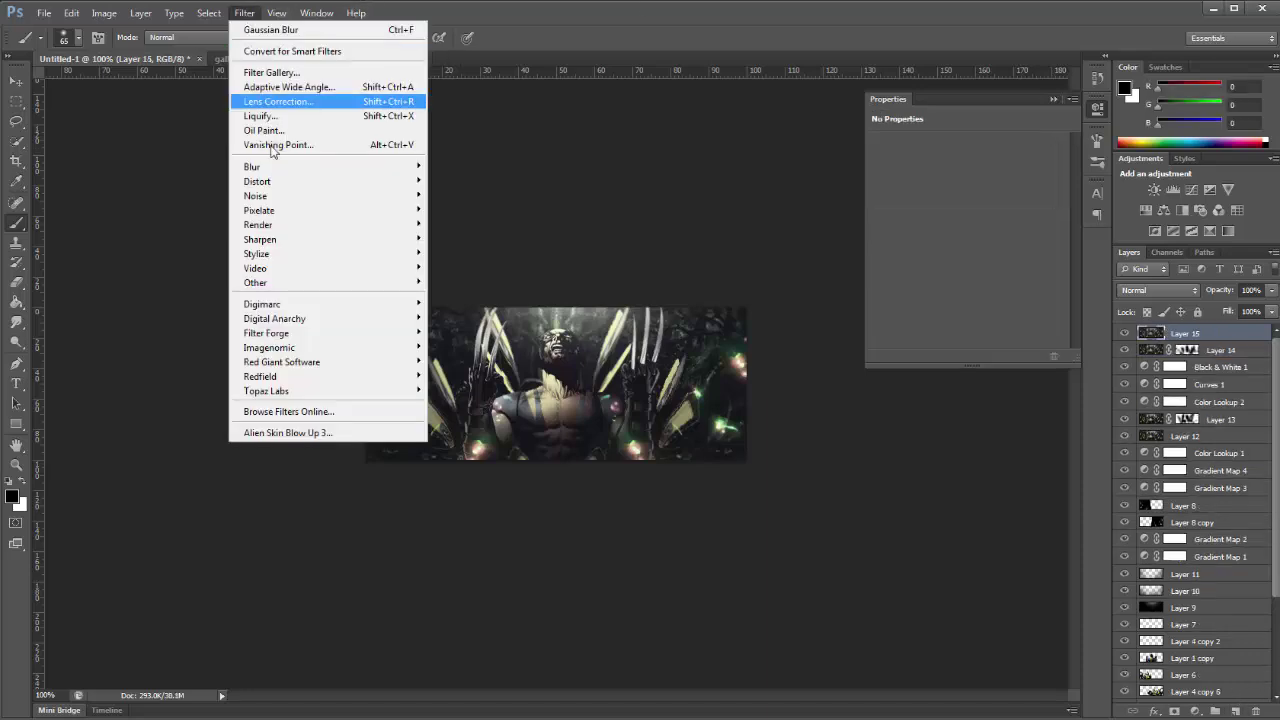
{"action": "mouse_move", "coordinate": [266, 240]}
{"action": "left_click", "coordinate": [486, 240]}
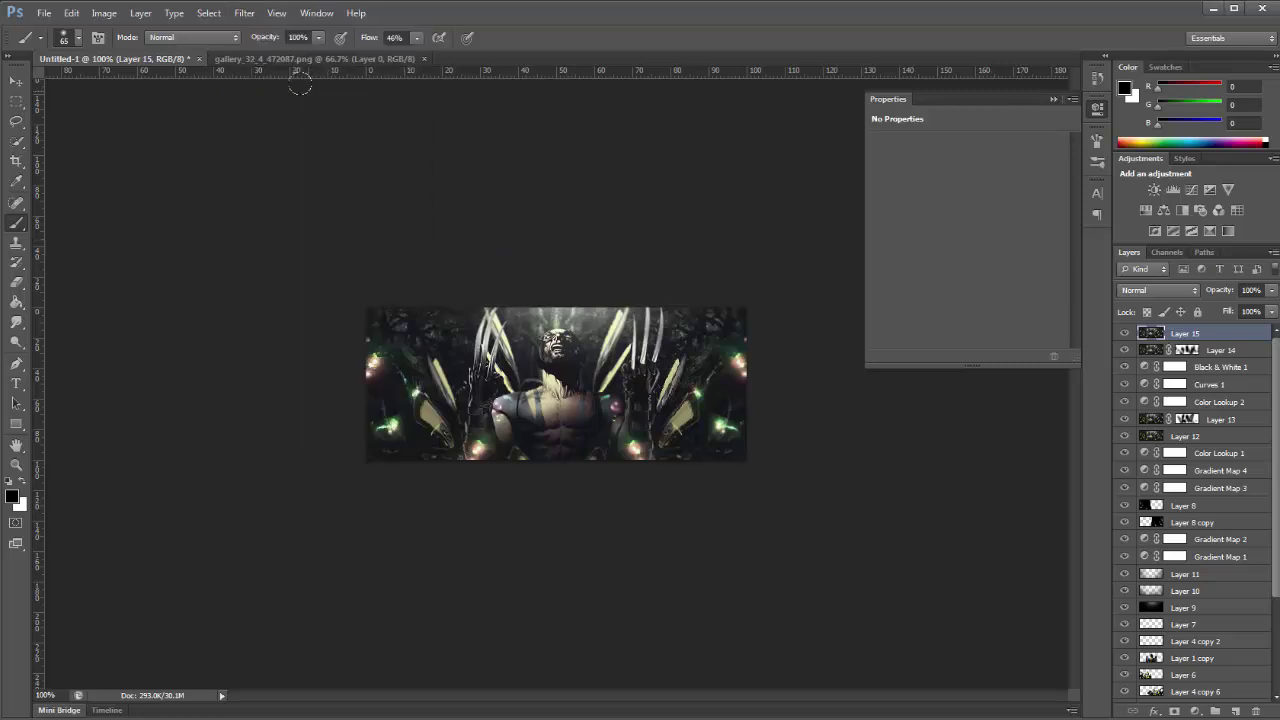
{"action": "left_click", "coordinate": [69, 14]}
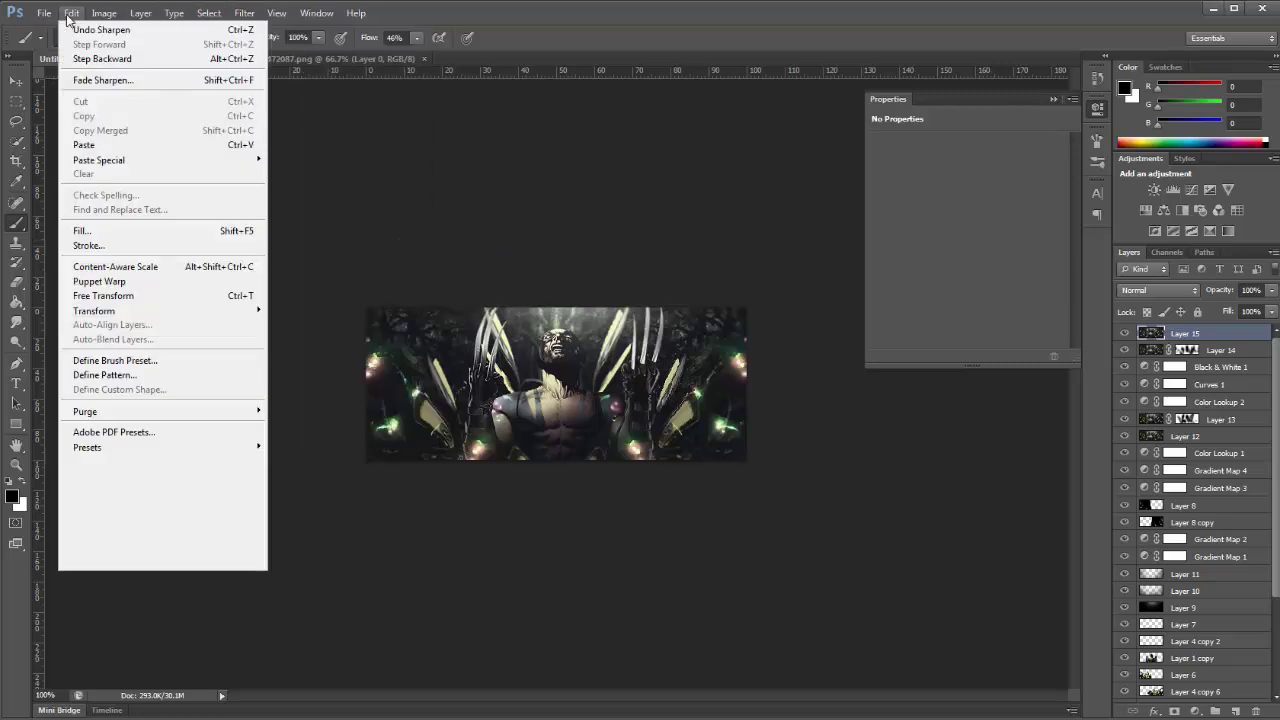
{"action": "left_click", "coordinate": [119, 81]}
{"action": "left_click", "coordinate": [590, 277]}
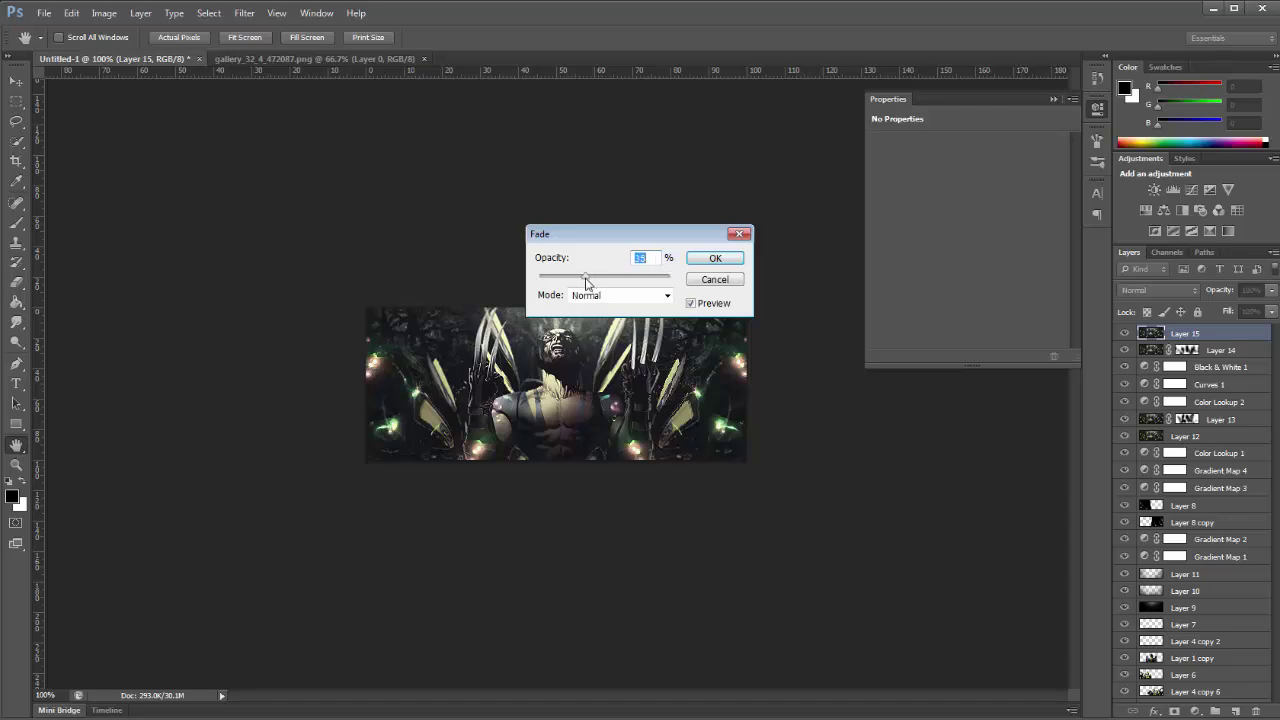
{"action": "left_click", "coordinate": [722, 258]}
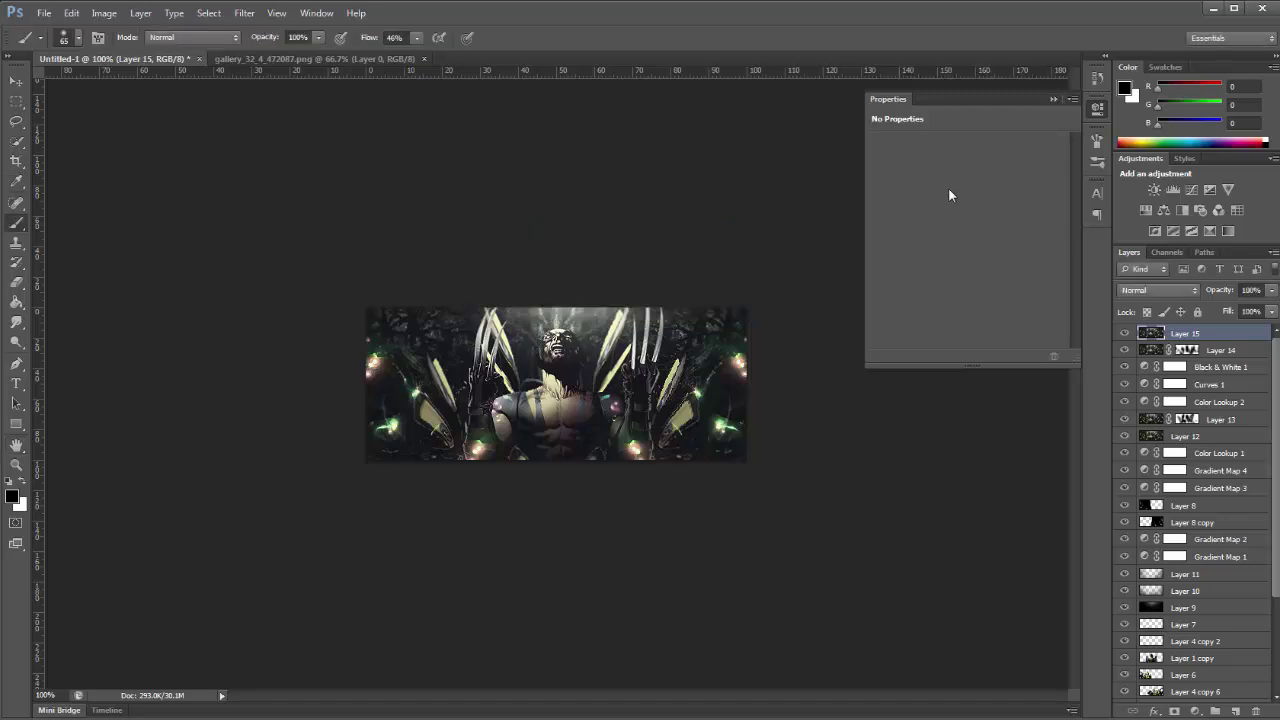
Collapse the Properties panel so the finished Wolverine banner stays in view
{"action": "left_click", "coordinate": [1054, 100]}
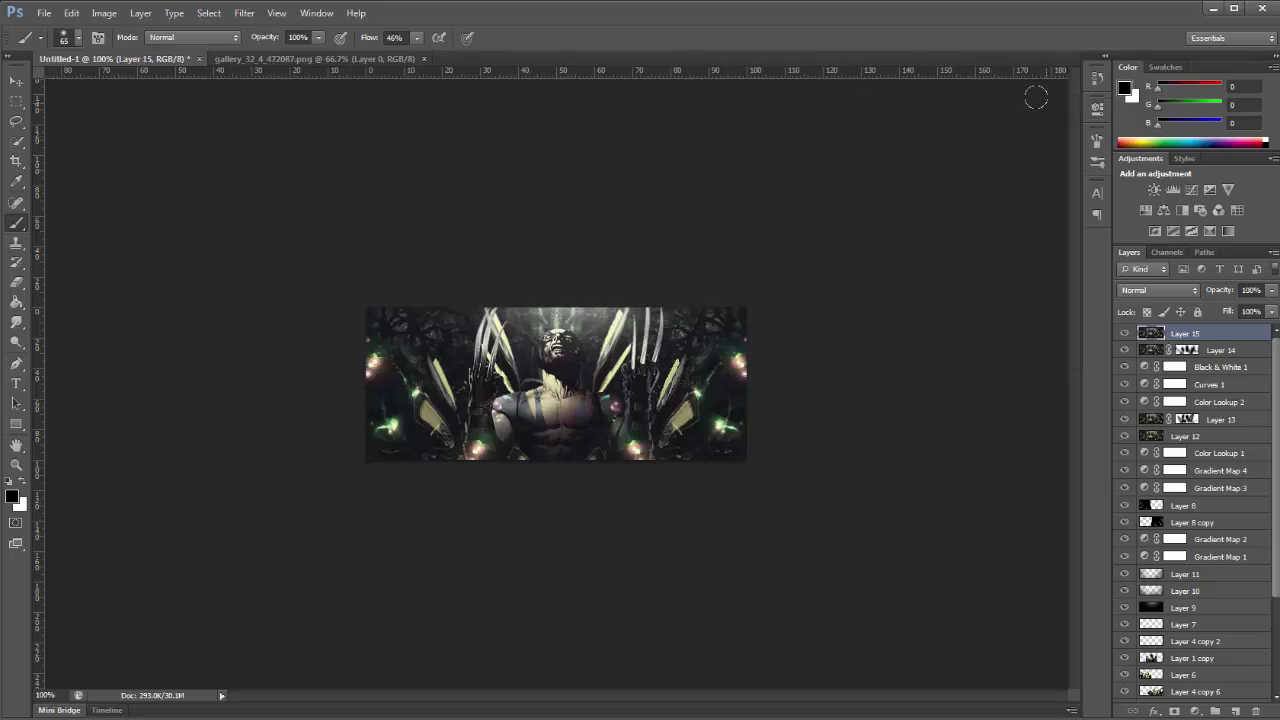